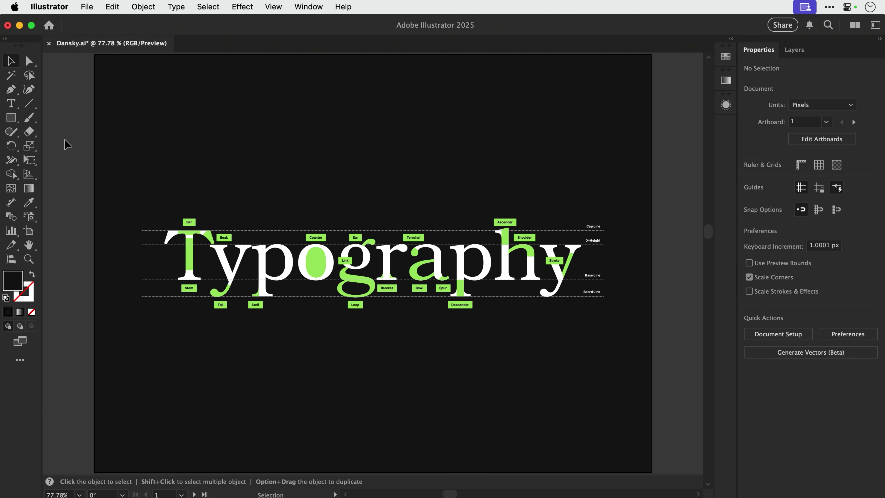
# Examine the cap line, x-height, base line and beard line guides, and the labelled parts of the letters in Typography.
pyautogui.press('z')
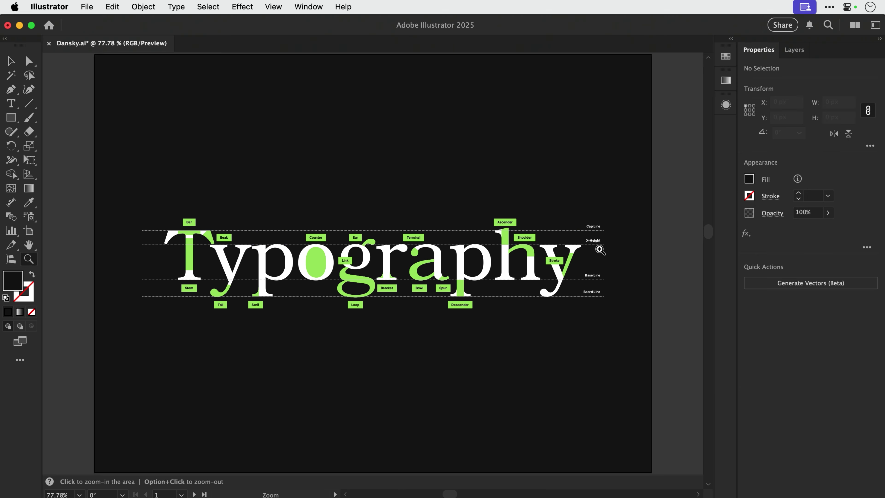
pyautogui.moveTo(596, 248); pyautogui.dragTo(751, 307)
pyautogui.press('space')
pyautogui.moveTo(612, 280); pyautogui.dragTo(566, 276)
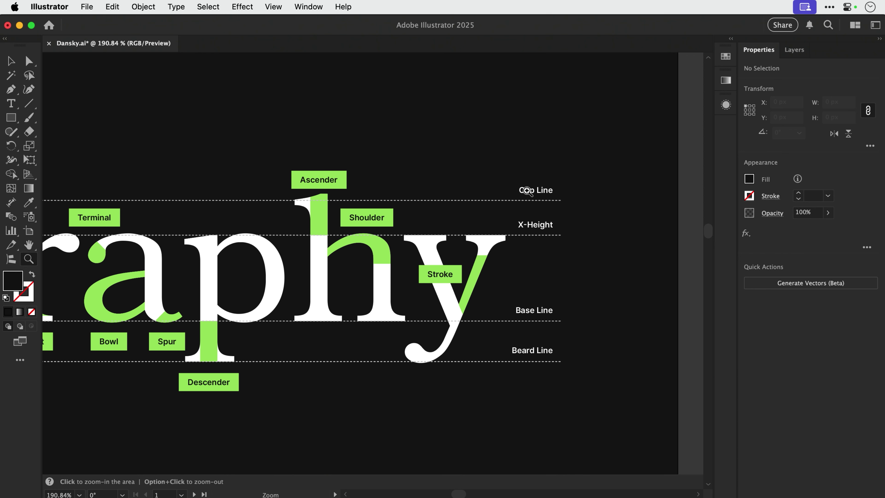
pyautogui.press('v')
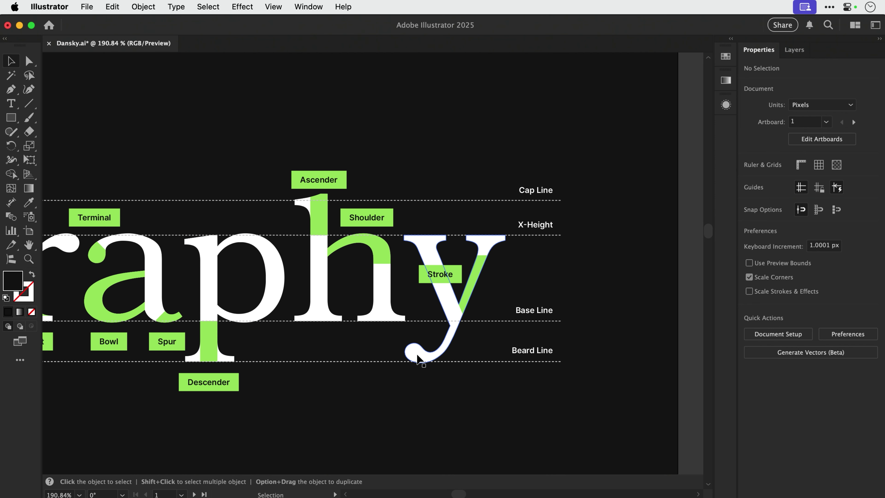
pyautogui.hscroll(-20, 414, 357)
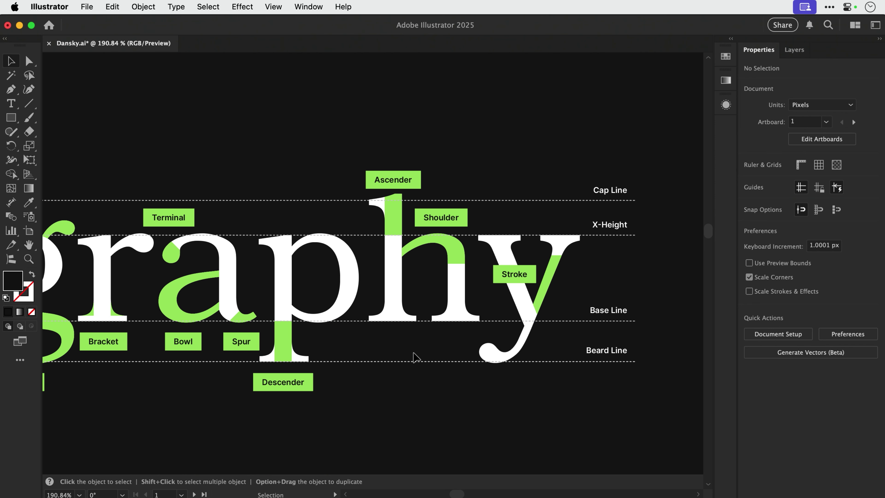
pyautogui.hscroll(-14, 414, 357)
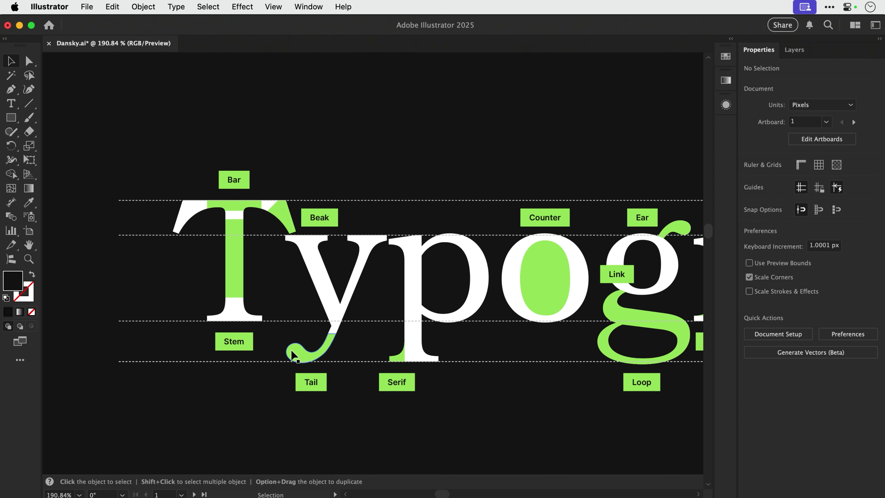
# Try to move the green serif piece off the foot of the first p, and undo the move.
pyautogui.press('z')
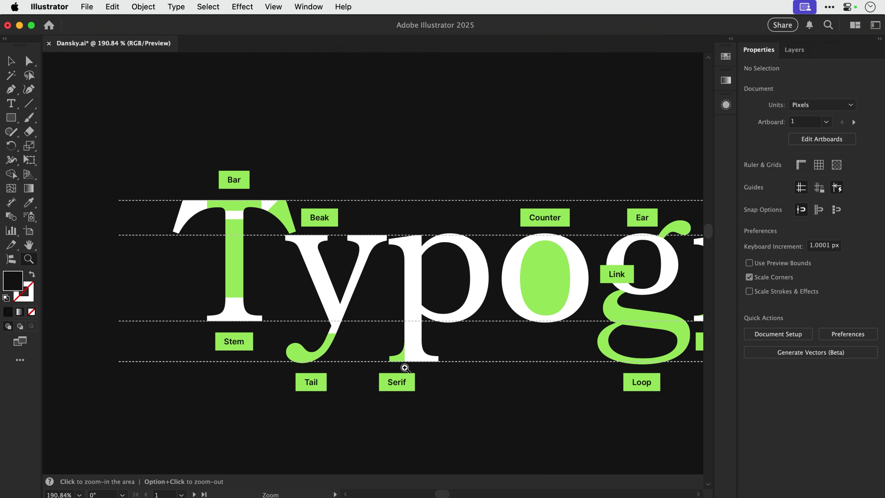
pyautogui.moveTo(405, 366); pyautogui.dragTo(558, 405)
pyautogui.press('v')
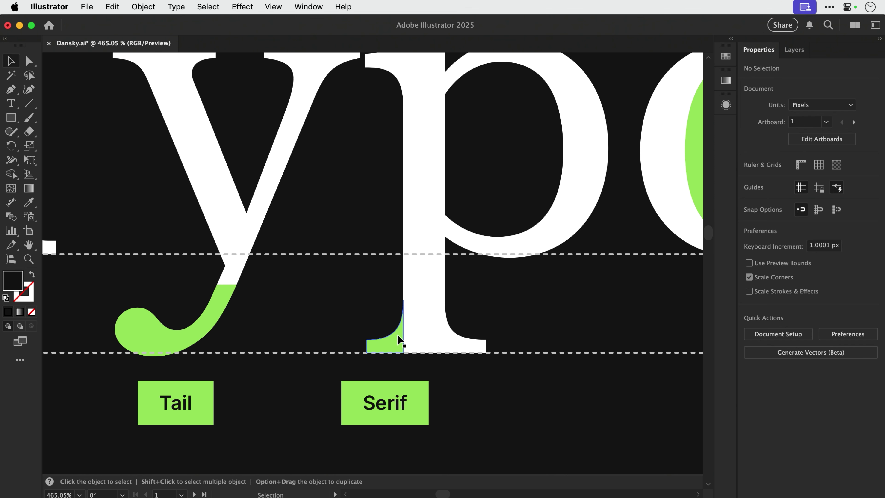
pyautogui.moveTo(399, 341); pyautogui.dragTo(346, 340)
pyautogui.press('super+z')
pyautogui.press('super+z')
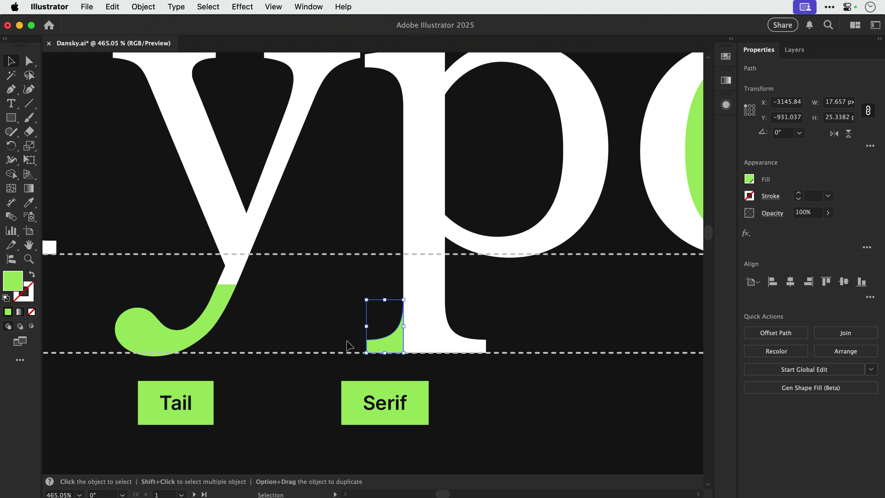
# Examine the serifs of the first p, the counter of the o, and the ear, link and loop of the g.
pyautogui.click(374, 343)
pyautogui.moveTo(433, 216); pyautogui.dragTo(426, 301)
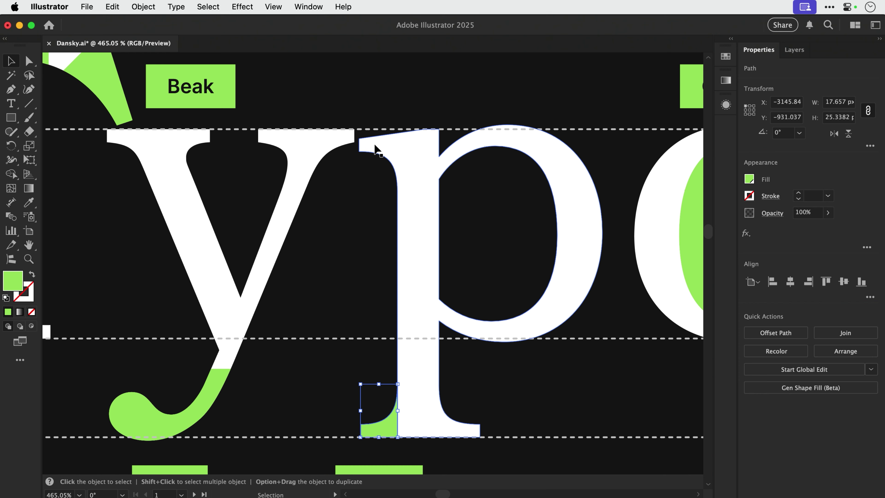
pyautogui.scroll(-5, 373, 263)
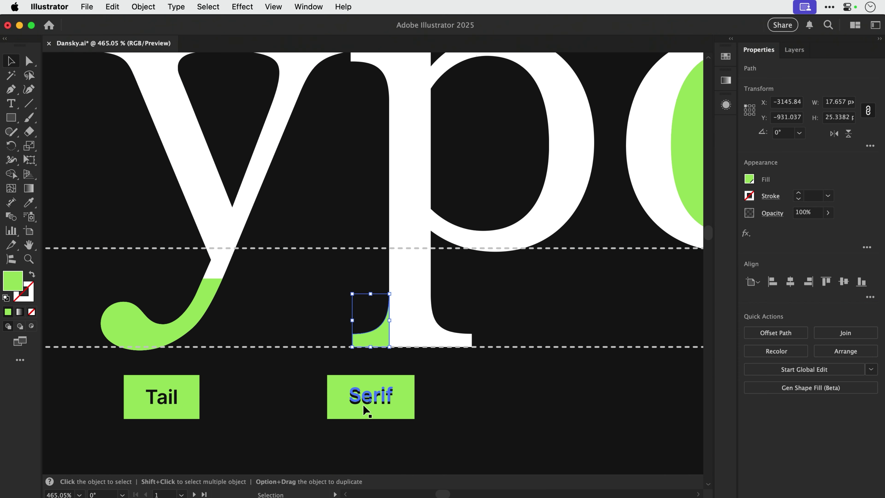
pyautogui.moveTo(576, 208); pyautogui.dragTo(375, 360)
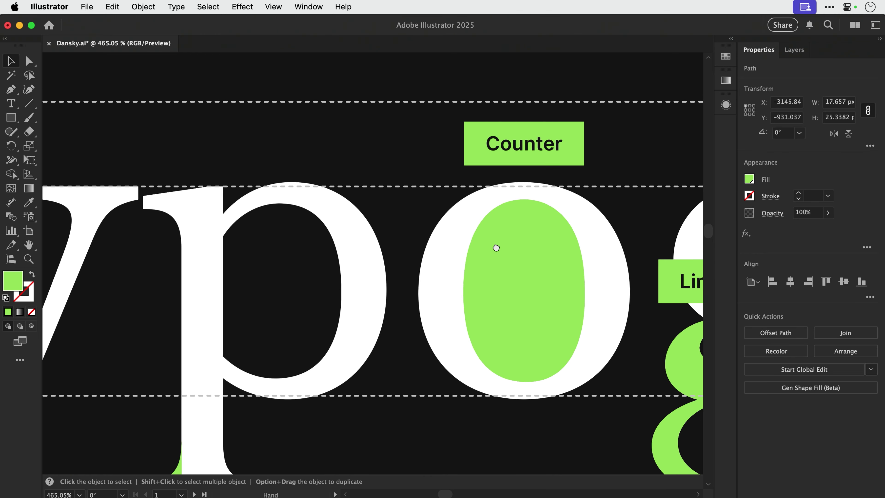
pyautogui.moveTo(496, 248); pyautogui.dragTo(397, 263)
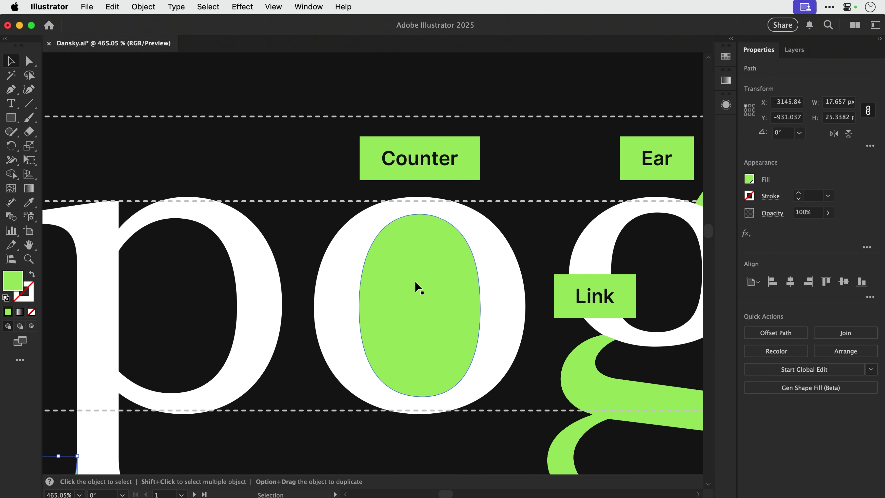
pyautogui.moveTo(419, 306); pyautogui.dragTo(156, 310)
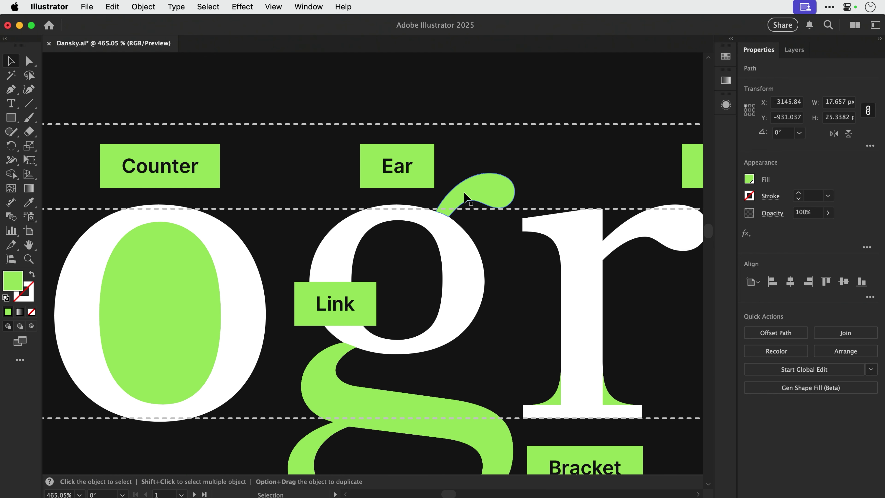
pyautogui.moveTo(365, 300); pyautogui.dragTo(358, 165)
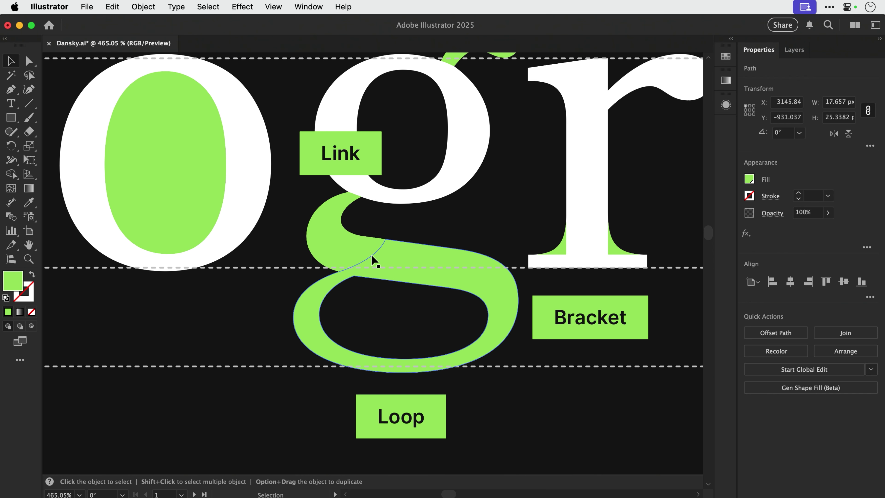
pyautogui.hscroll(5, 490, 267)
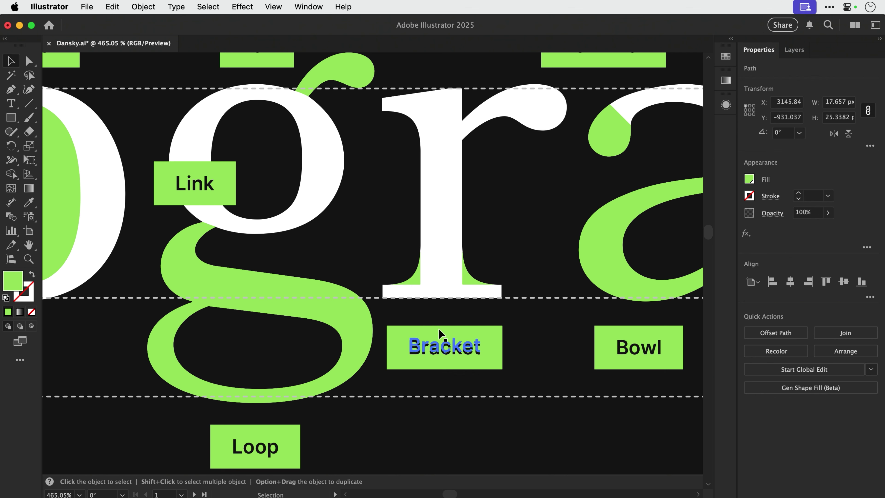
# Duplicate the two green bracket pieces of the r a short distance up its stem.
pyautogui.click(417, 284)
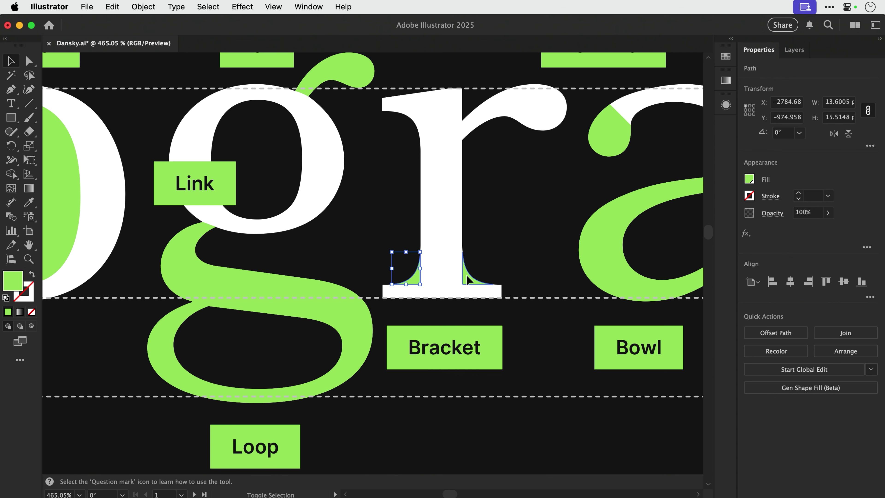
pyautogui.keyDown('shift'); pyautogui.click(470, 283); pyautogui.keyUp('shift')
pyautogui.moveTo(469, 283); pyautogui.dragTo(467, 237)
pyautogui.click(467, 276)
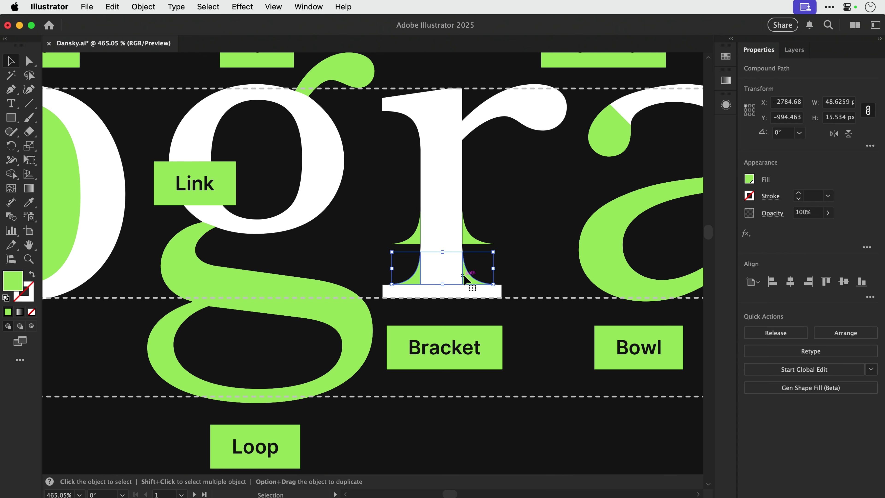
pyautogui.keyDown('shift'); pyautogui.click(417, 277); pyautogui.keyUp('shift')
pyautogui.moveTo(414, 277); pyautogui.dragTo(415, 262)
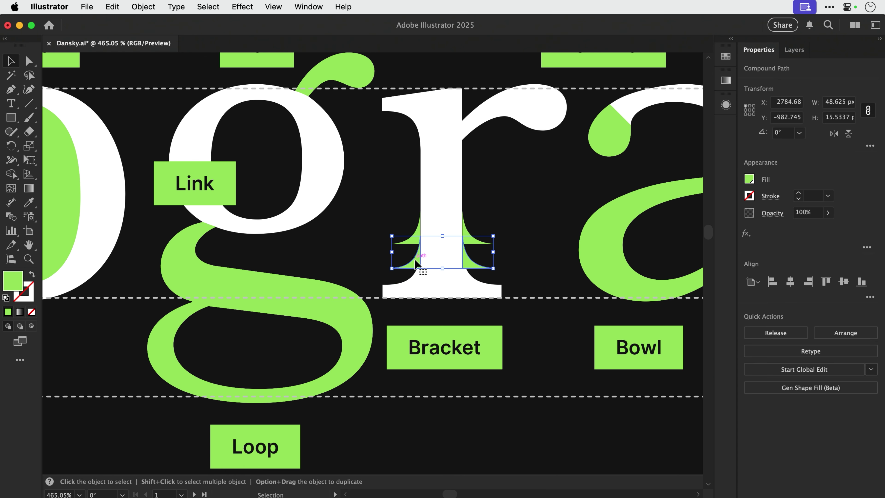
pyautogui.press('super+z')
# Fill the r's original bracket pieces with the dark background colour using the Eyedropper tool, and clear the selection.
pyautogui.press('i')
pyautogui.click(502, 210)
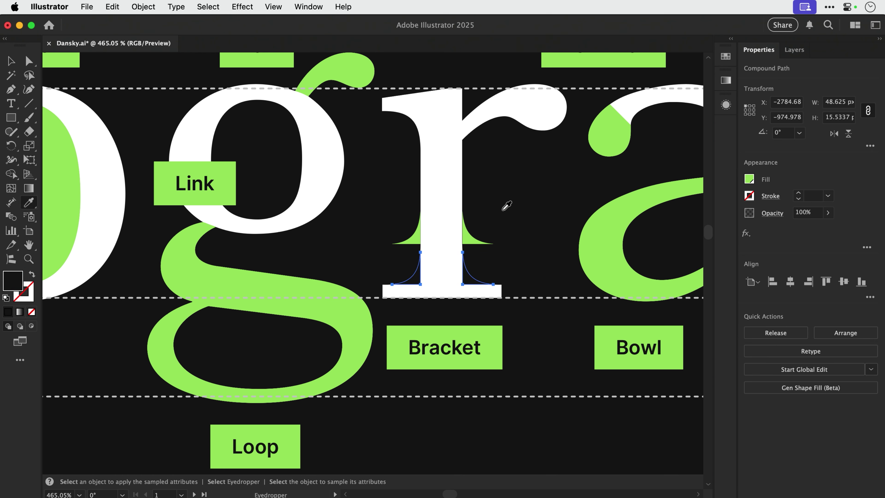
pyautogui.press('v')
pyautogui.click(501, 210)
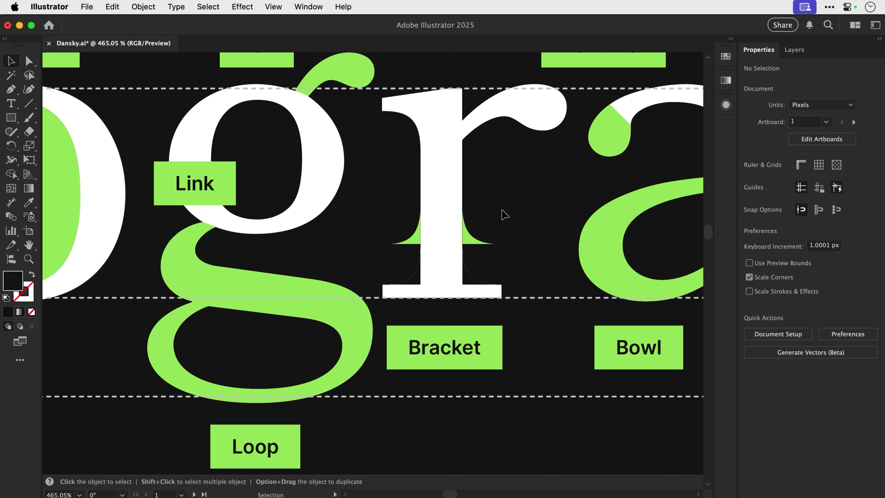
# Delete the duplicated green bracket pieces on both sides of the r's stem.
pyautogui.click(418, 240)
pyautogui.press('Delete')
pyautogui.click(468, 238)
pyautogui.press('Delete')
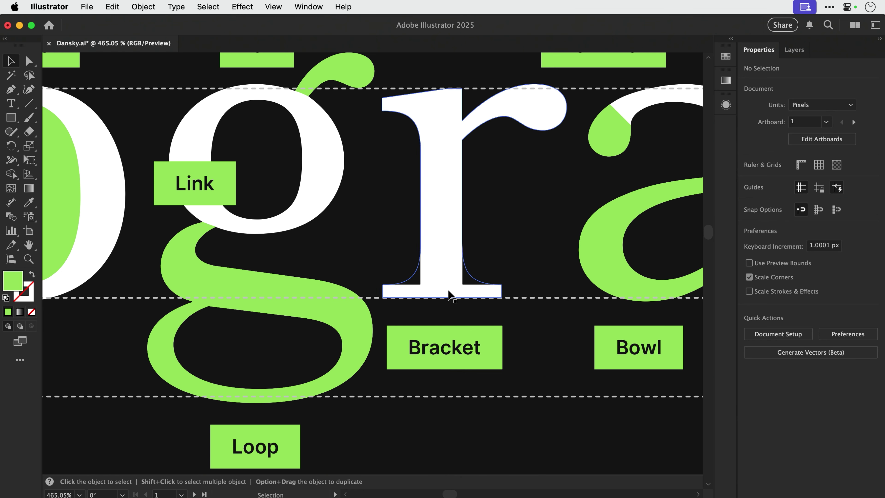
# Undo the bracket edits on the letter r.
pyautogui.click(395, 290)
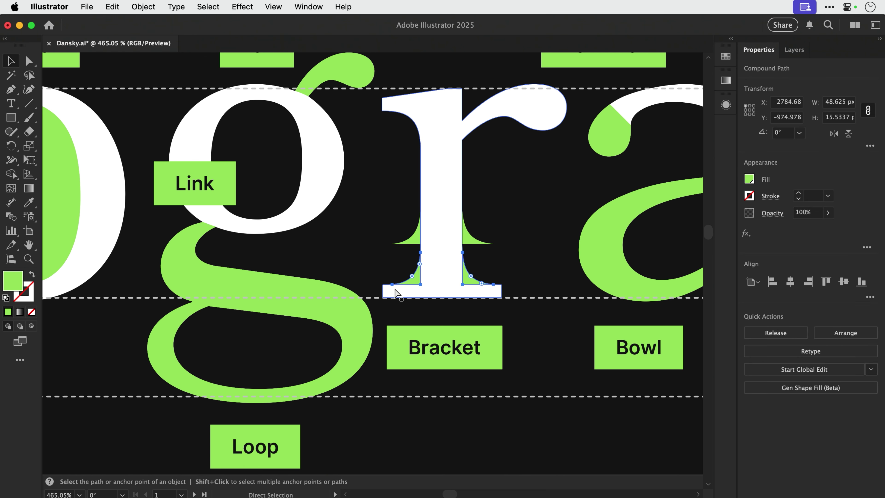
pyautogui.press('super+z')
pyautogui.press('super+shift+z')
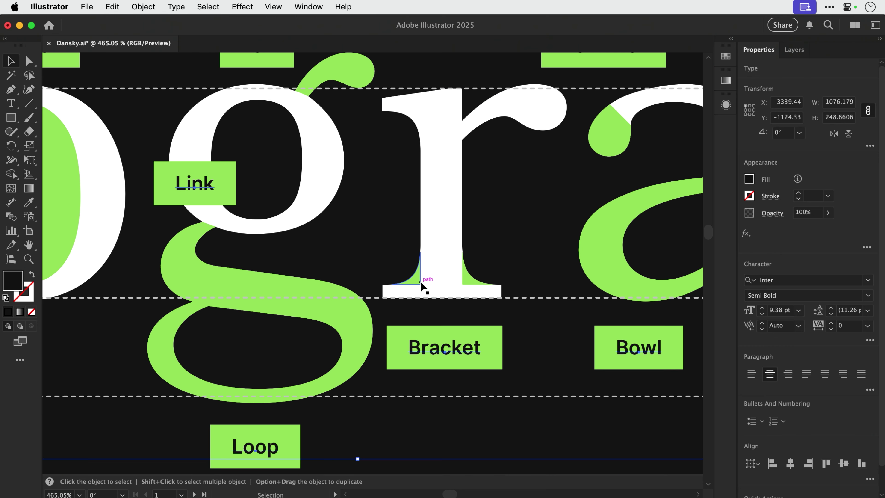
# Examine the terminal, bowl and spur of the a, the second p's descender, the h's ascender and shoulder, and the last y's stroke.
pyautogui.moveTo(563, 253); pyautogui.dragTo(304, 313)
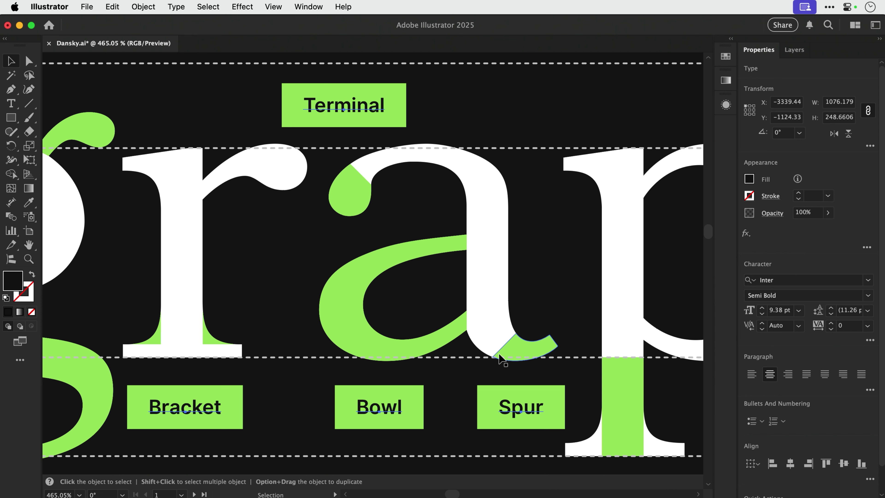
pyautogui.scroll(-5, 478, 336)
pyautogui.hscroll(5, 478, 336)
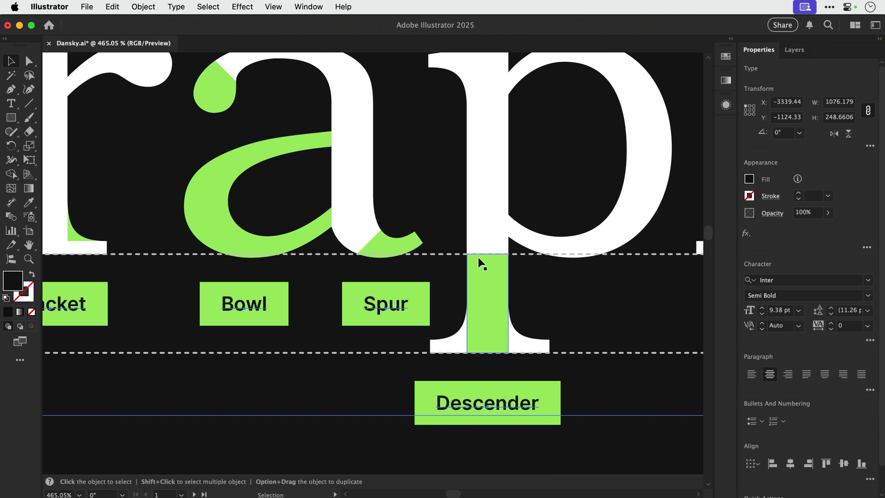
pyautogui.moveTo(478, 257); pyautogui.dragTo(351, 336)
pyautogui.moveTo(547, 211); pyautogui.dragTo(369, 340)
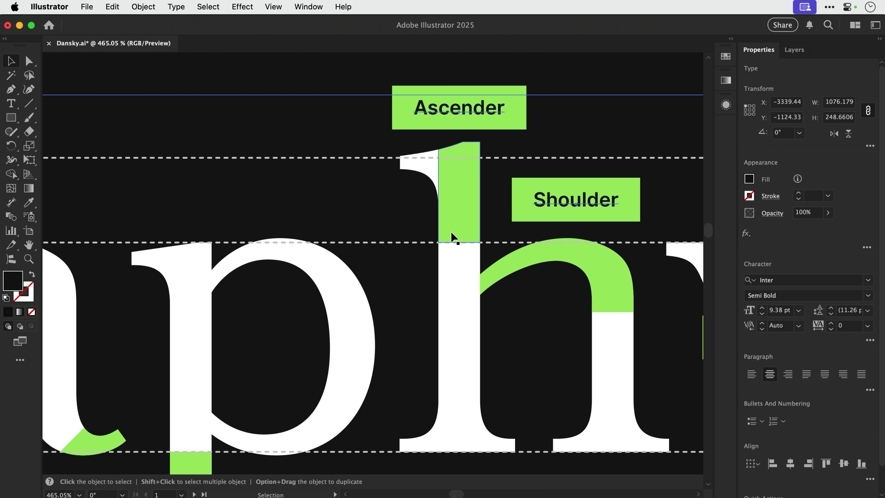
pyautogui.moveTo(452, 202); pyautogui.dragTo(204, 194)
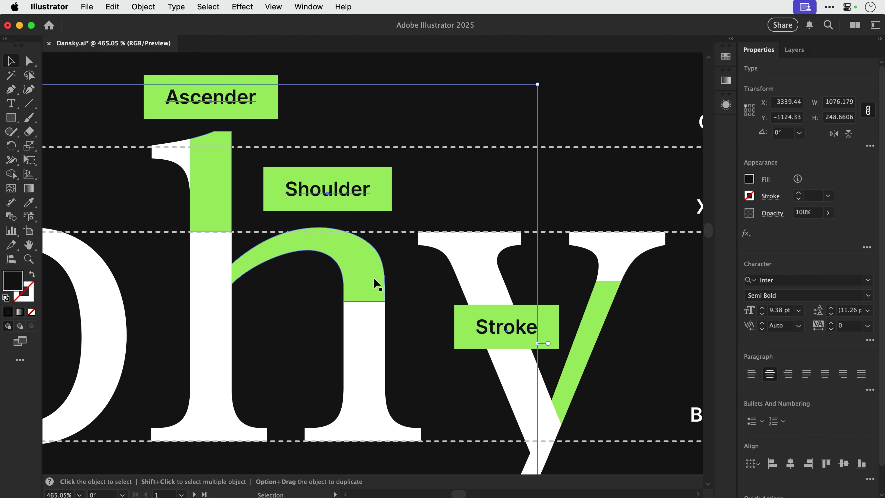
pyautogui.moveTo(375, 285); pyautogui.dragTo(257, 201)
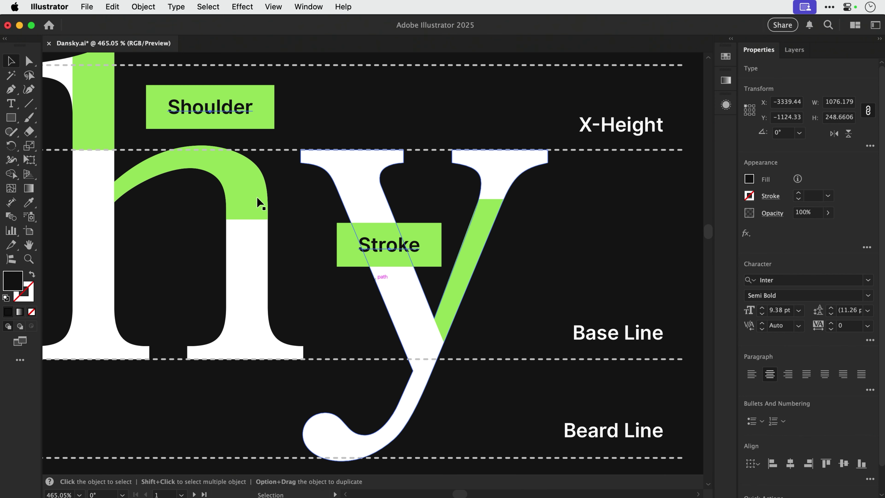
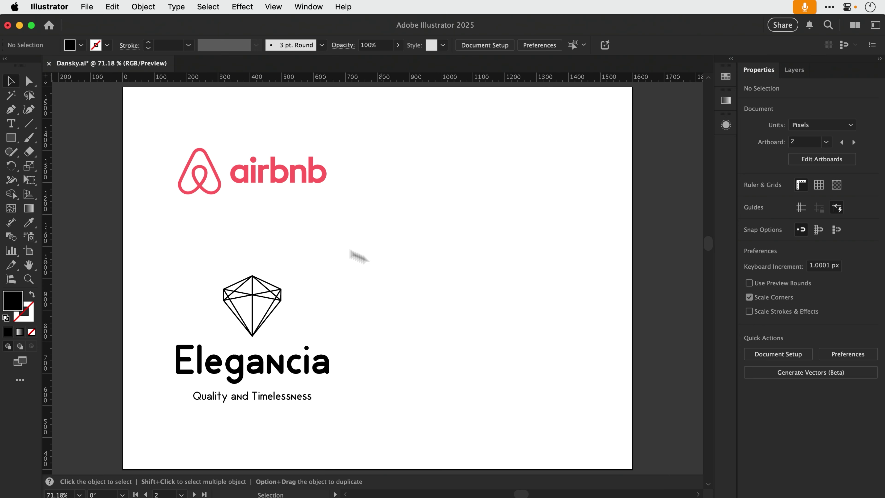
# Duplicate the airbnb logo to its right and delete the wordmark from the copy, keeping only the symbol.
pyautogui.moveTo(153, 141); pyautogui.dragTo(298, 201)
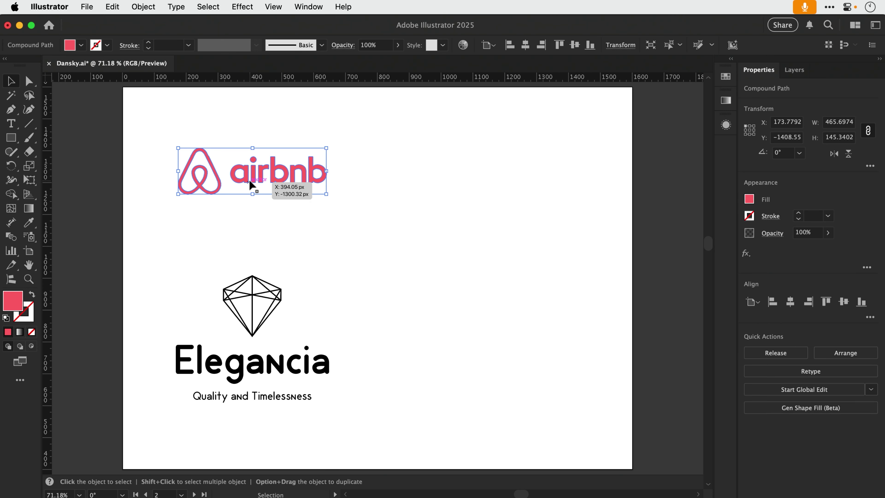
pyautogui.moveTo(250, 185); pyautogui.dragTo(456, 184)
pyautogui.press('a')
pyautogui.moveTo(433, 119); pyautogui.dragTo(553, 222)
pyautogui.press('Delete')
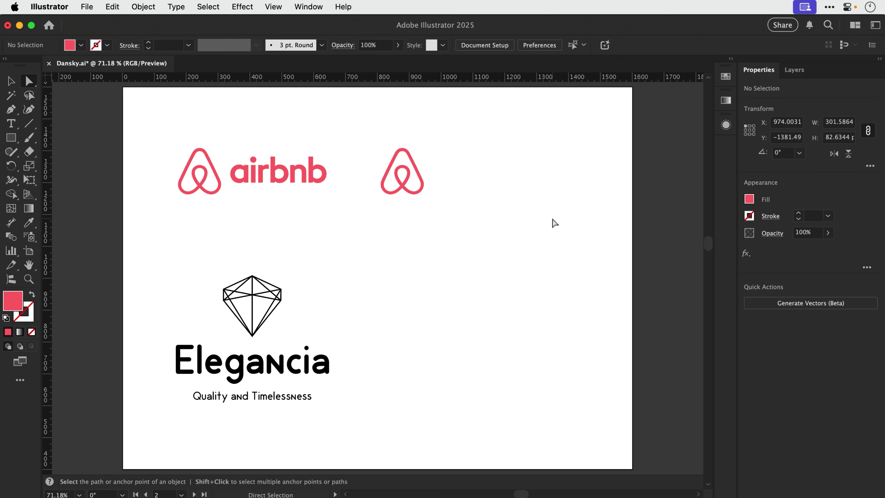
# Add the text "airbnb", scale it to about 108.5 pt and place it beside the copied symbol.
pyautogui.press('t')
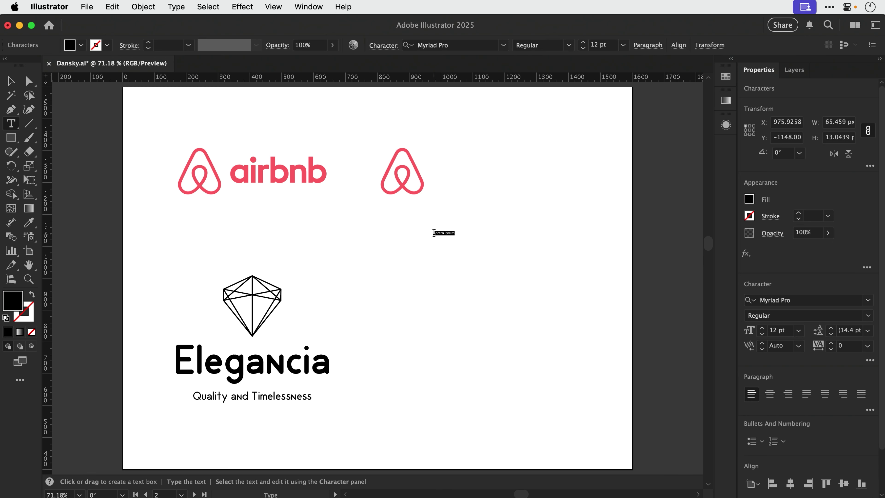
pyautogui.write('airbnb')
pyautogui.click(11, 82)
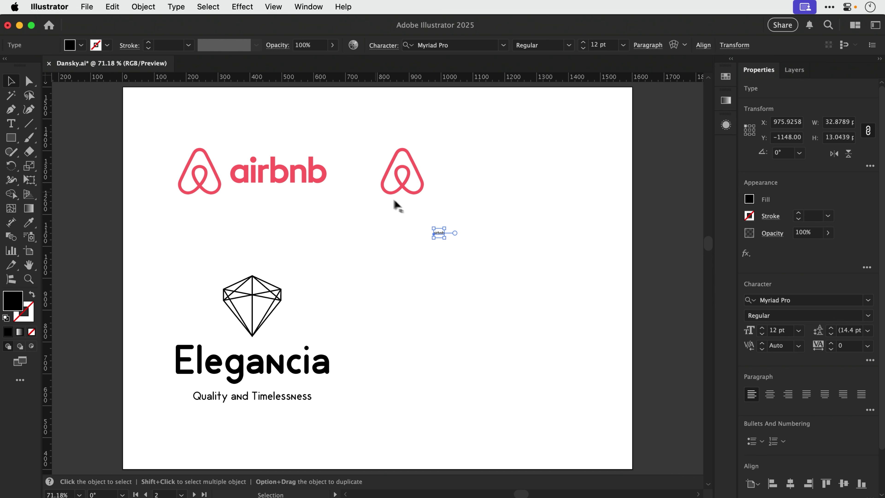
pyautogui.moveTo(445, 238); pyautogui.dragTo(526, 272)
pyautogui.moveTo(470, 246); pyautogui.dragTo(524, 187)
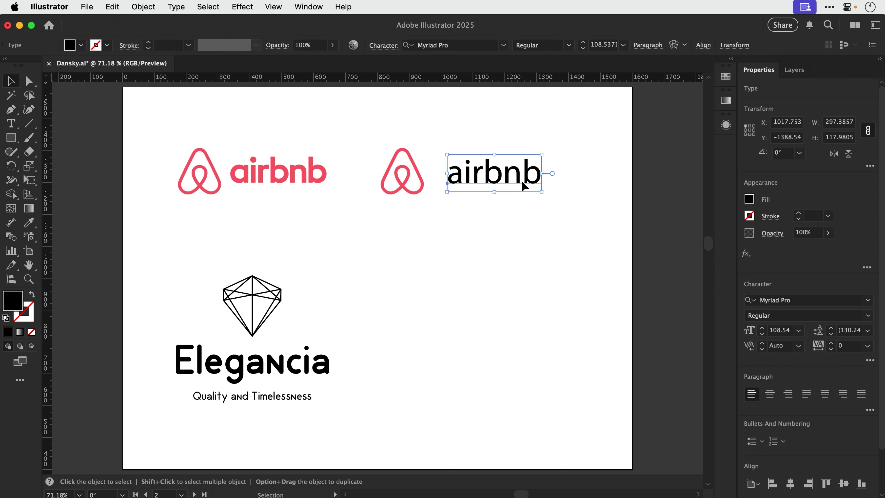
# Apply the original logo's coral red to the new airbnb text and move it closer to the copied symbol.
pyautogui.press('i')
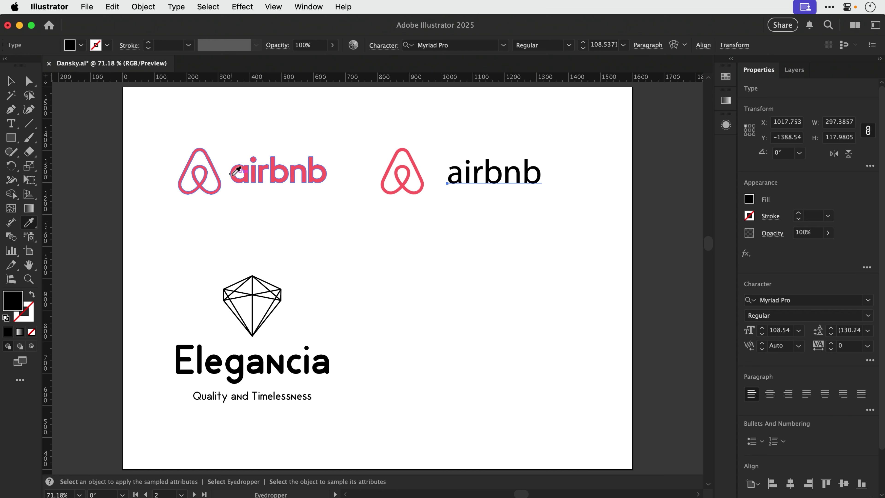
pyautogui.click(232, 173)
pyautogui.press('v')
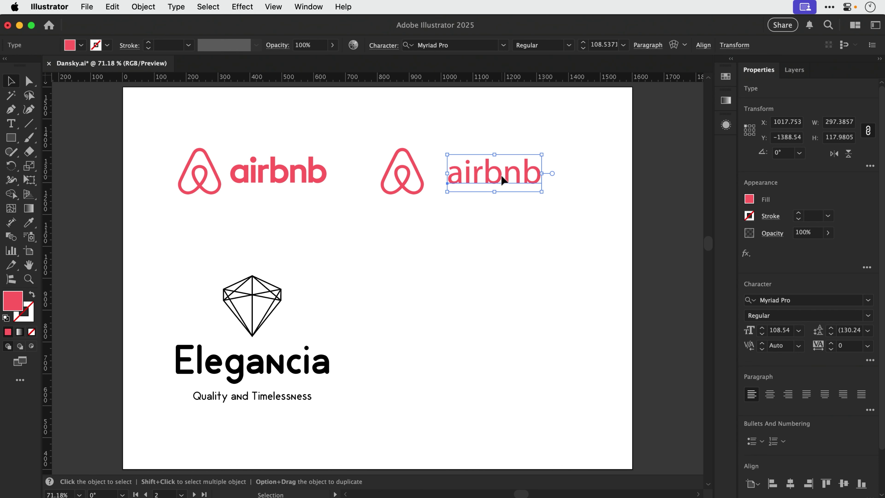
pyautogui.moveTo(501, 176); pyautogui.dragTo(486, 174)
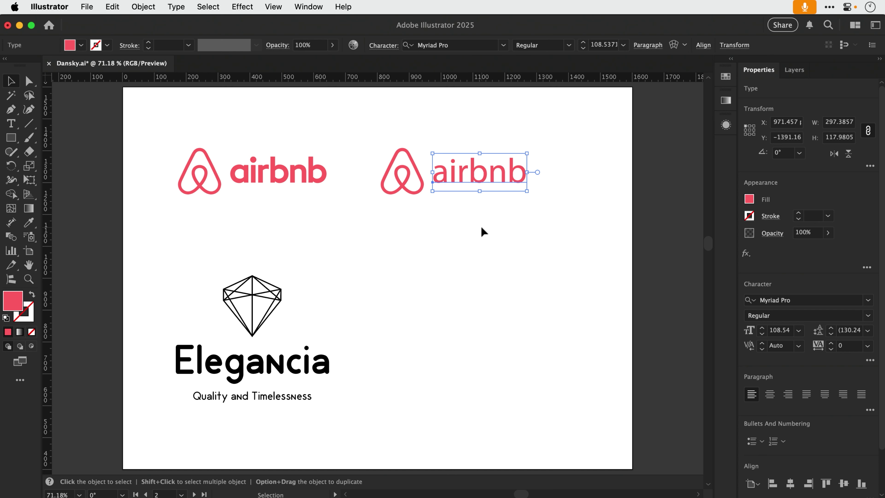
# Set the new airbnb wordmark in Times Roman and deselect it.
pyautogui.click(785, 299)
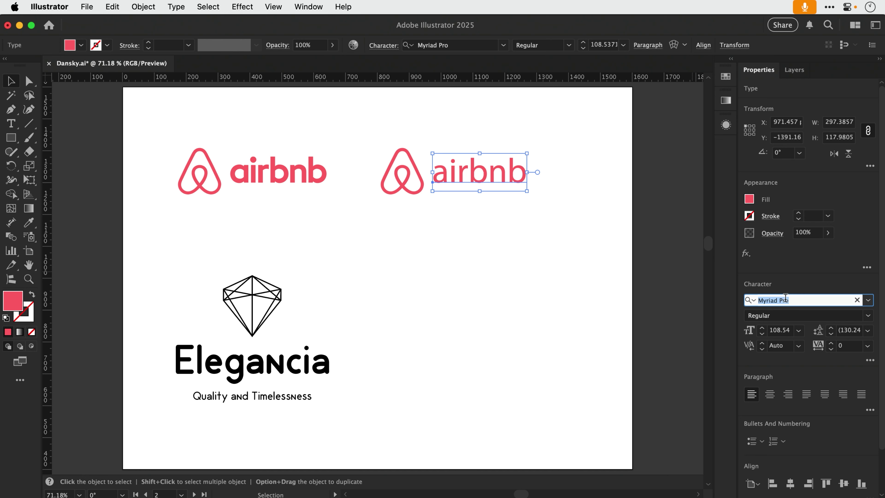
pyautogui.write('times')
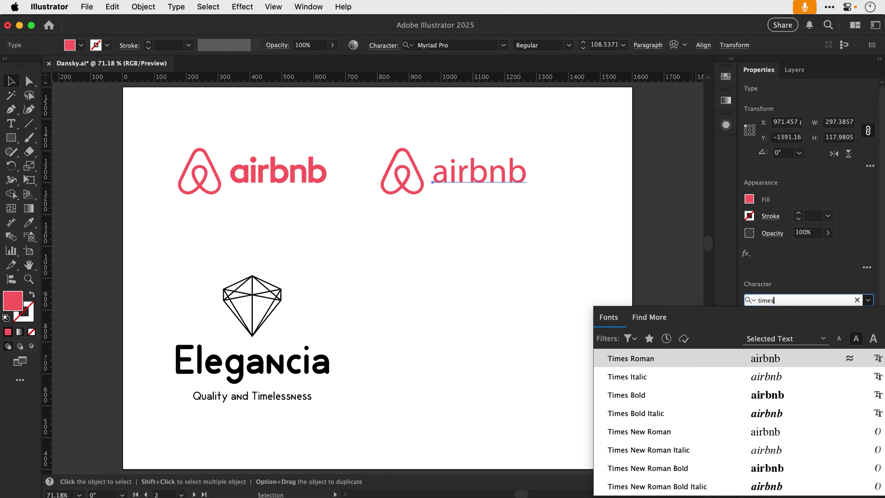
pyautogui.press('Return')
pyautogui.click(427, 252)
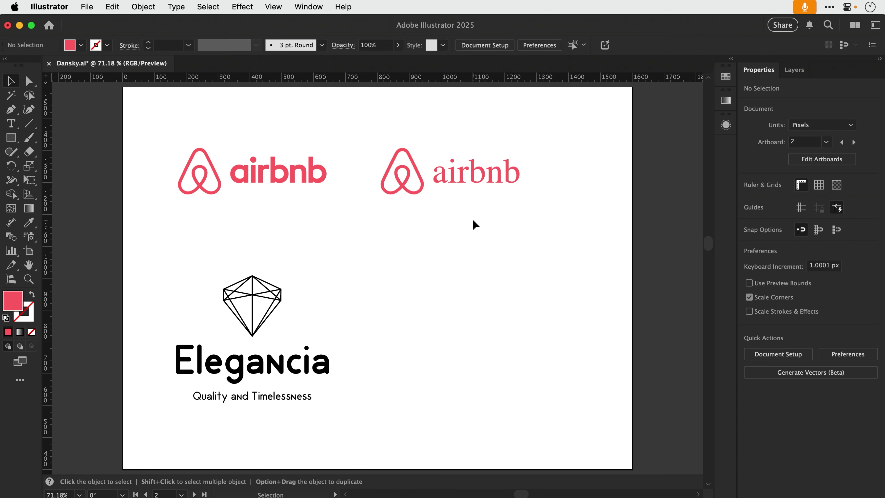
# Change the new airbnb wordmark's font to Impact and deselect it.
pyautogui.click(478, 186)
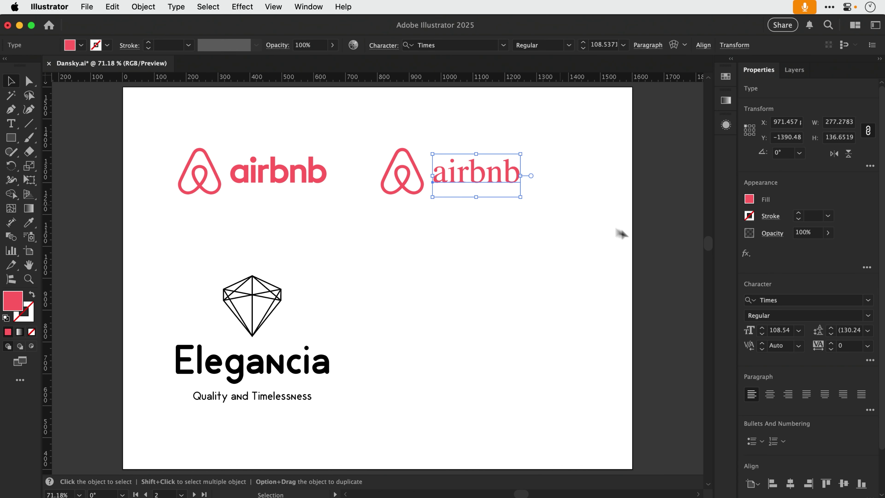
pyautogui.click(770, 299)
pyautogui.write('impa')
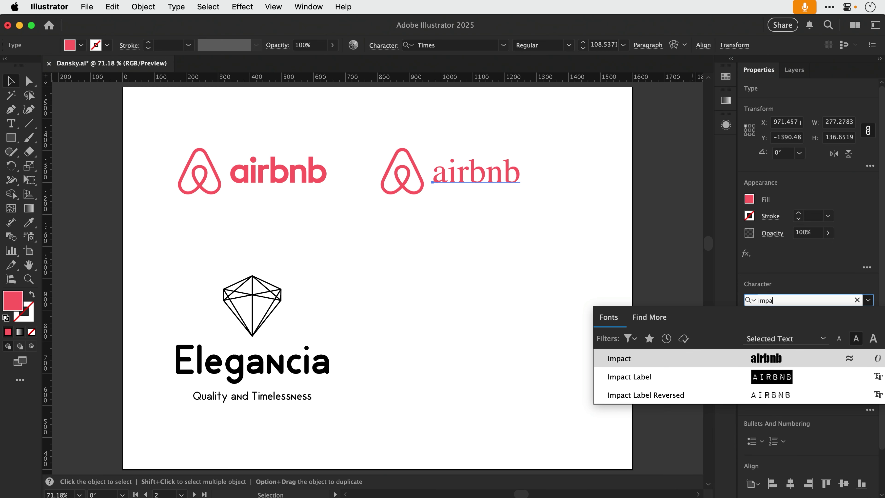
pyautogui.write('ct')
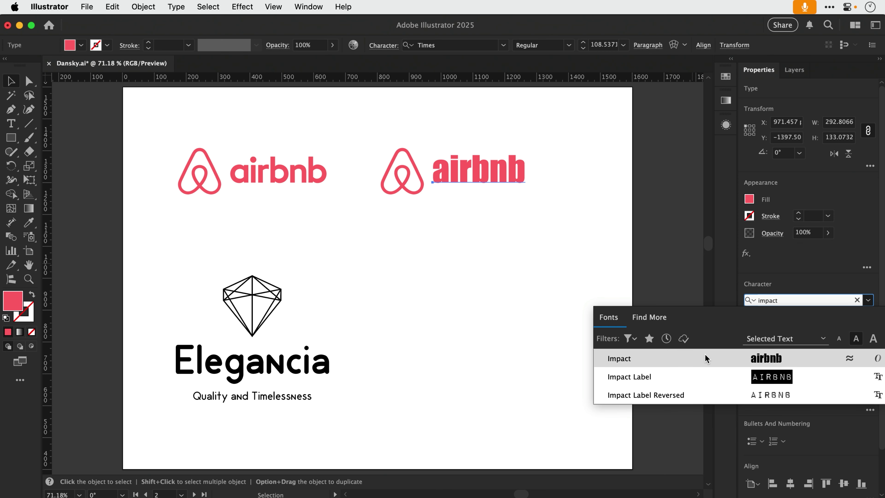
pyautogui.click(704, 353)
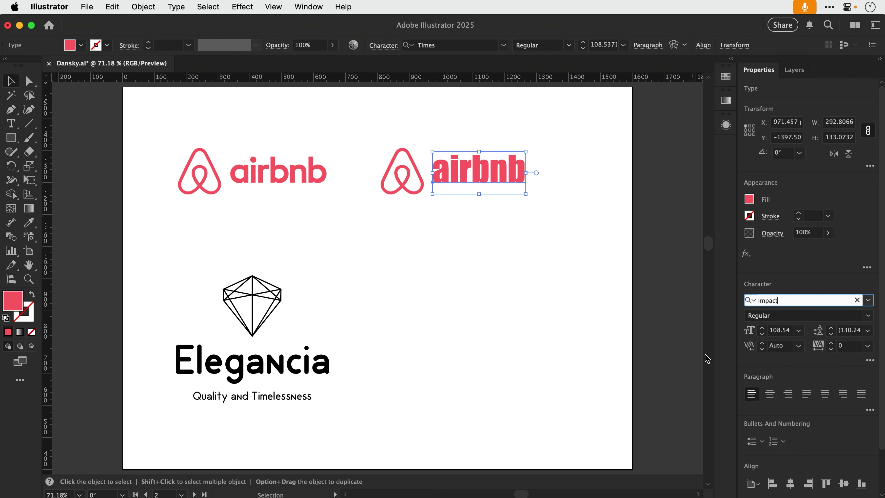
pyautogui.click(471, 267)
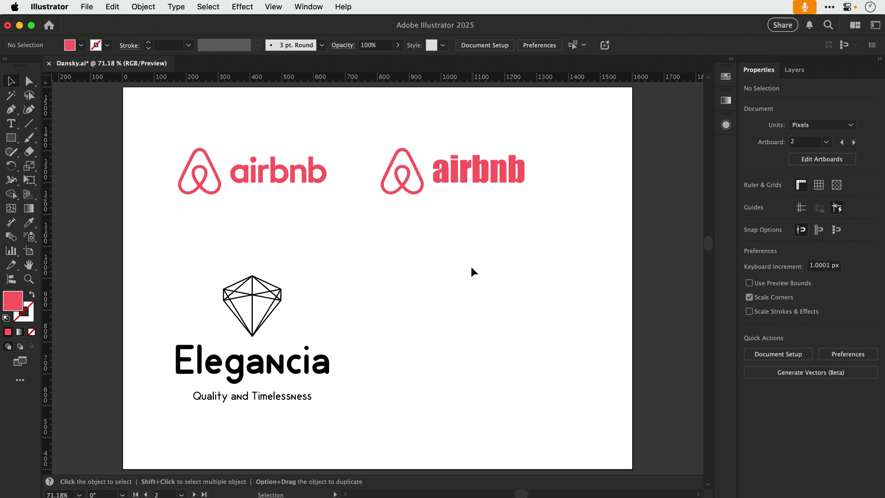
# Change the new airbnb wordmark's font to Papyrus.
pyautogui.click(464, 173)
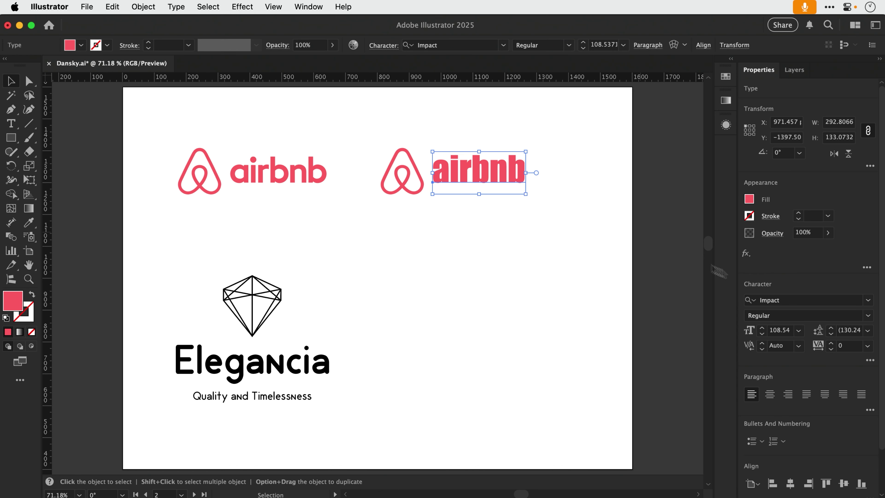
pyautogui.click(790, 297)
pyautogui.write('papyrus')
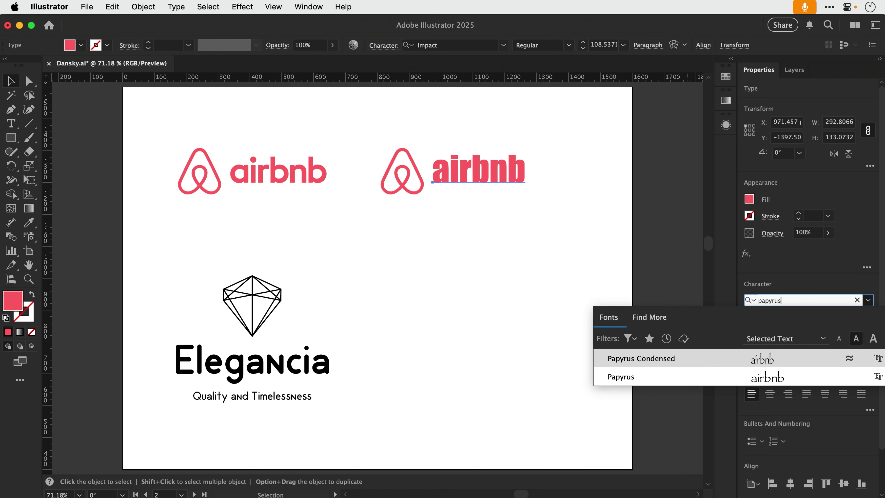
pyautogui.click(737, 374)
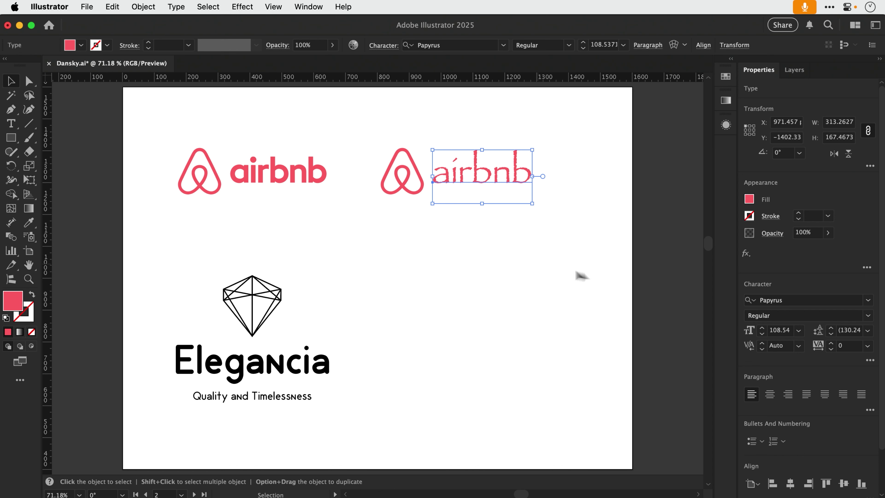
# Change the new airbnb wordmark's font to Roboto Medium and deselect it.
pyautogui.click(774, 300)
pyautogui.write('roboto')
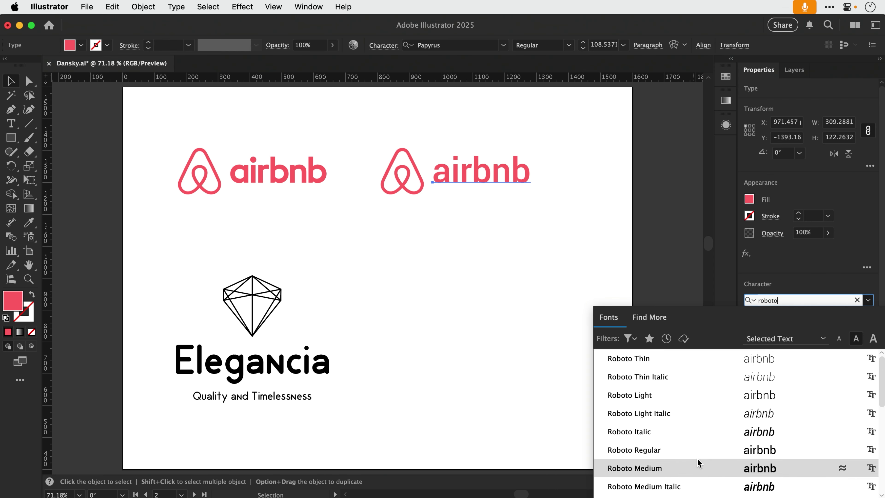
pyautogui.scroll(-5, 697, 458)
pyautogui.scroll(3, 699, 462)
pyautogui.scroll(3, 698, 463)
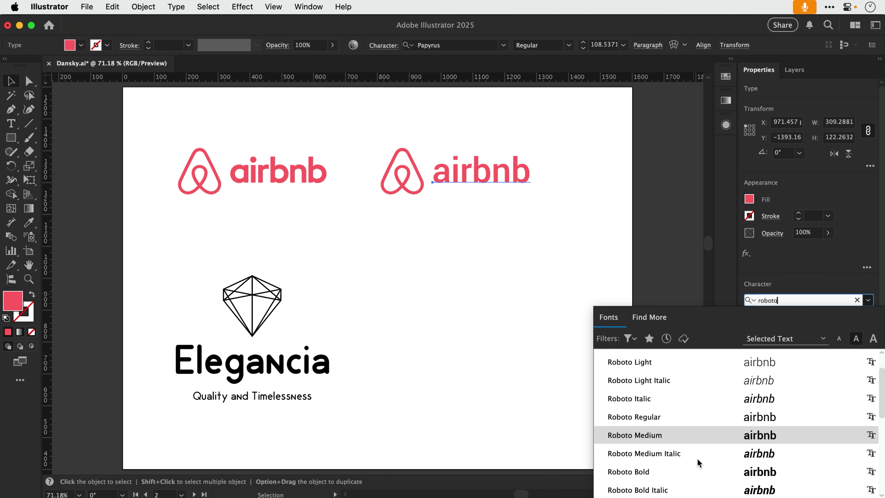
pyautogui.click(694, 438)
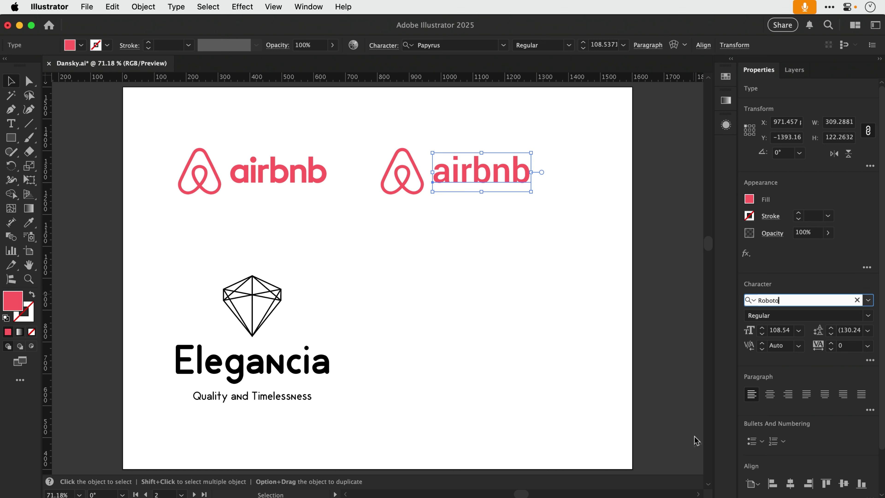
pyautogui.click(477, 234)
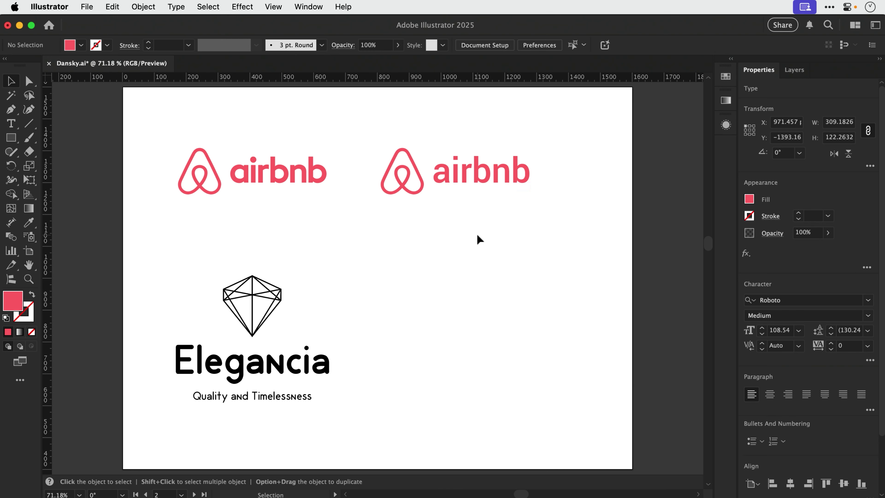
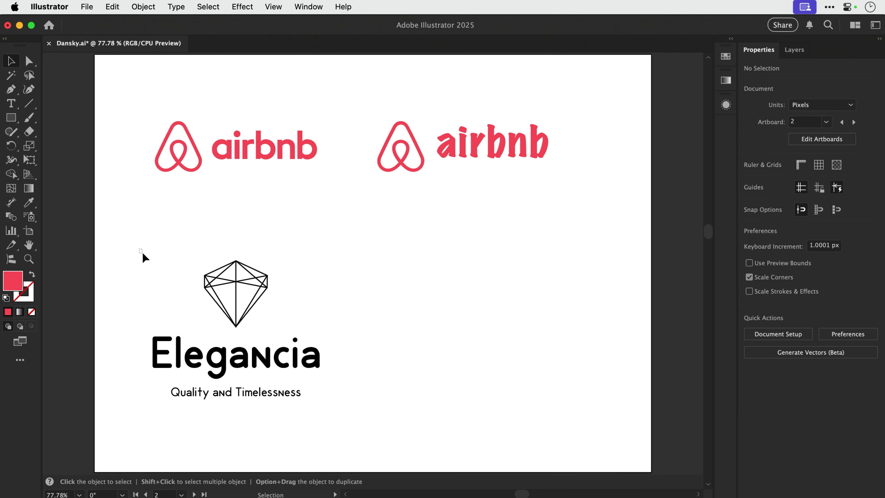
# Duplicate the whole Elegancia logo, with diamond, name and tagline, to the right of the original.
pyautogui.moveTo(139, 248); pyautogui.dragTo(331, 426)
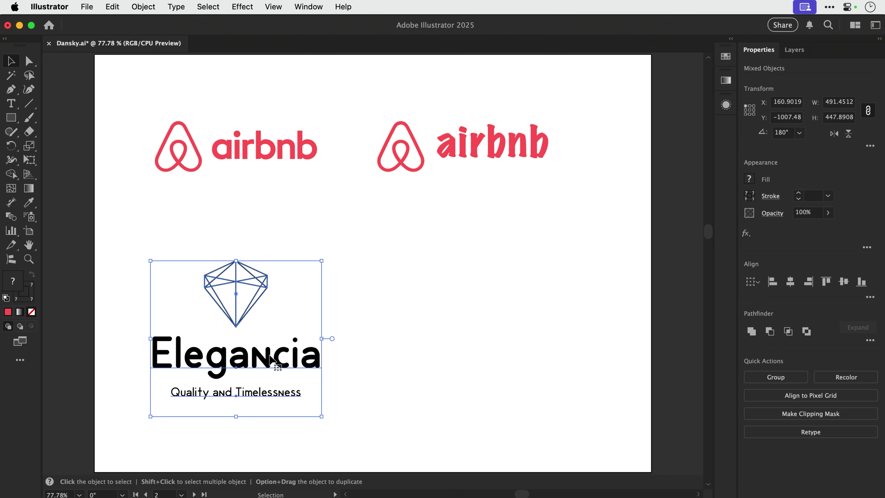
pyautogui.moveTo(271, 352); pyautogui.dragTo(516, 350)
pyautogui.click(357, 342)
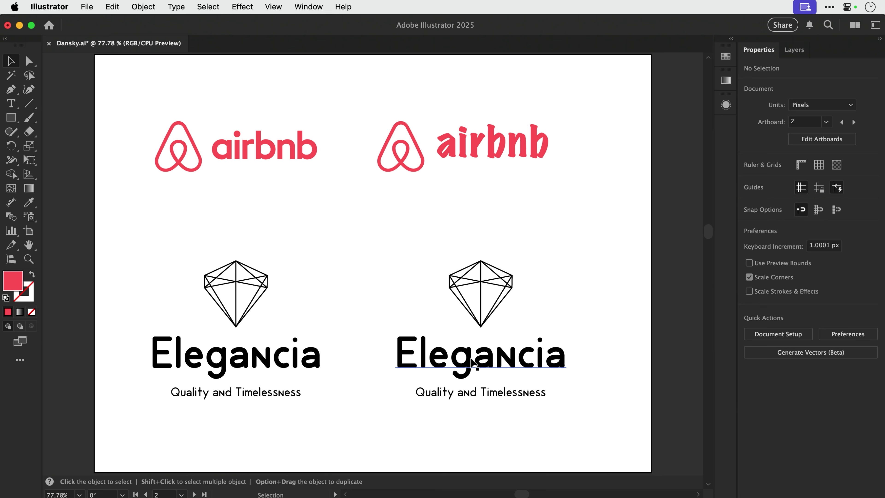
# Set the copied Elegancia name in Champagne & Limousines Regular and deselect it.
pyautogui.click(470, 361)
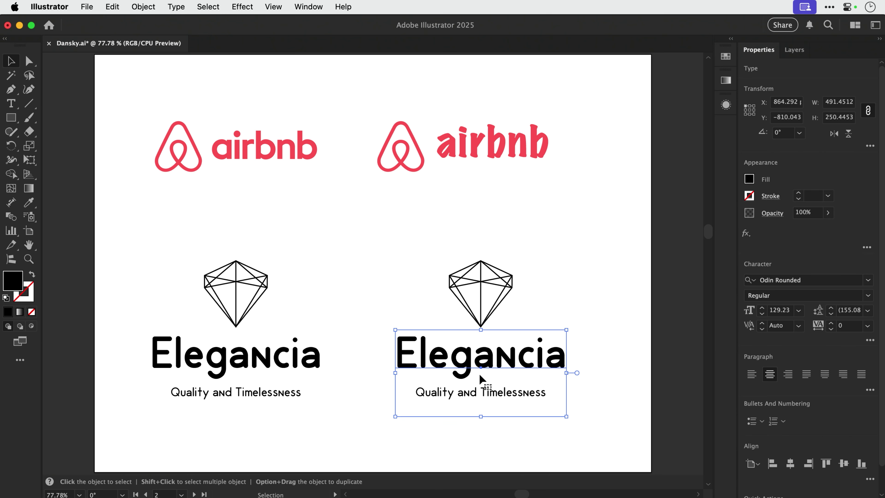
pyautogui.click(495, 395)
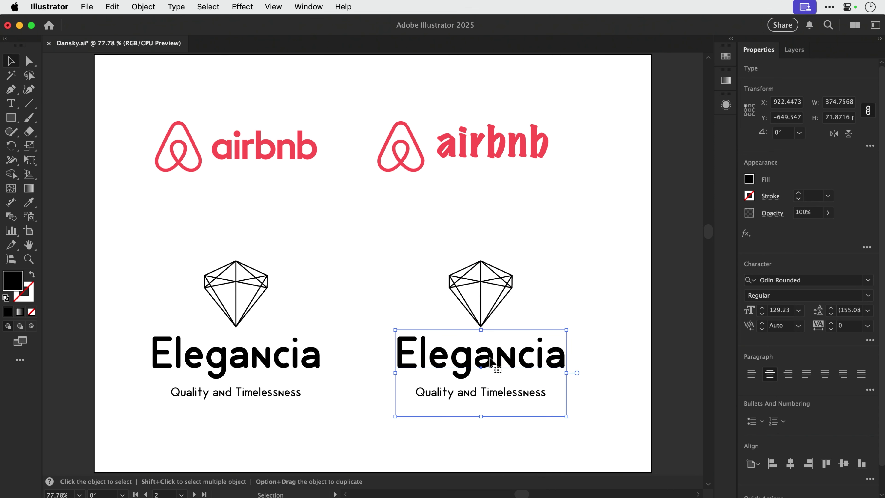
pyautogui.keyDown('shift'); pyautogui.click(490, 361); pyautogui.keyUp('shift')
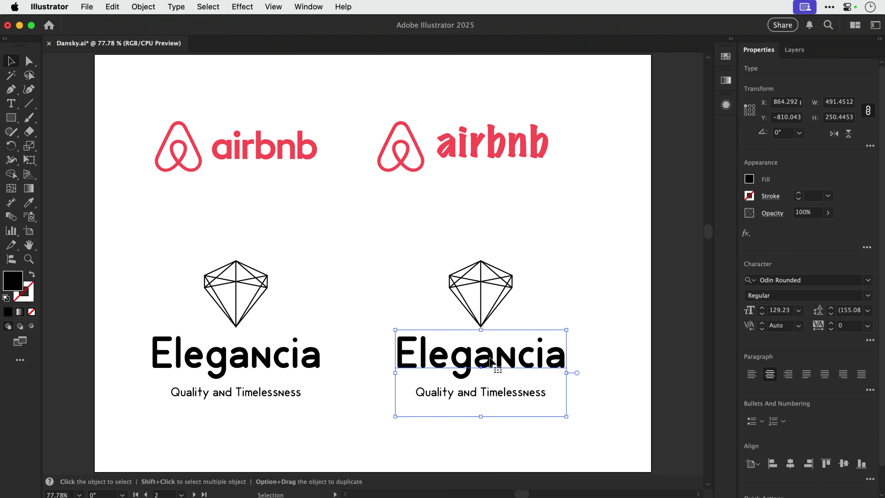
pyautogui.click(815, 277)
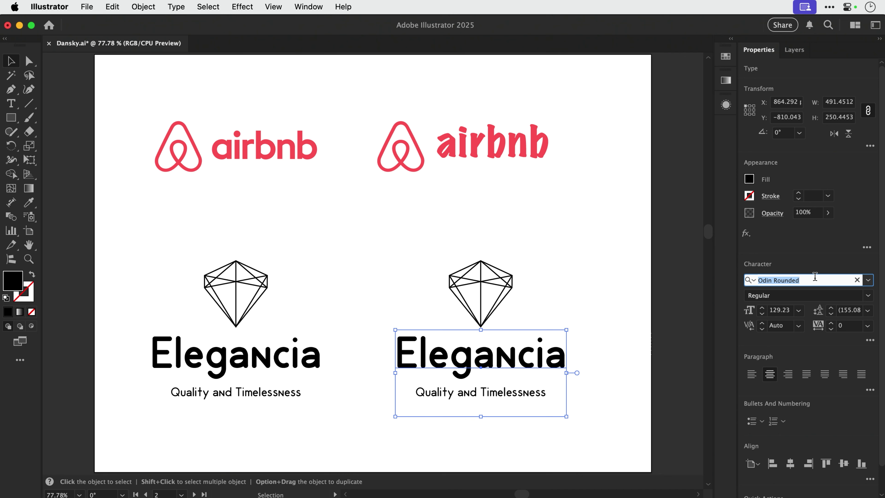
pyautogui.write('cham')
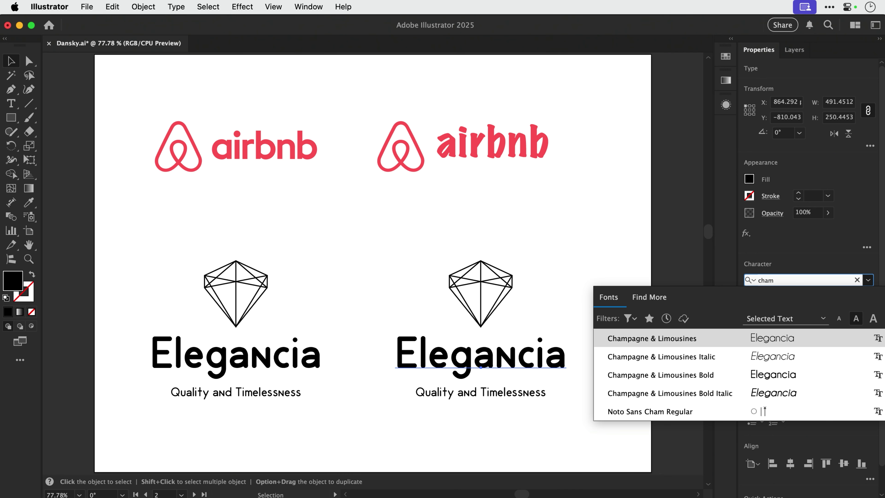
pyautogui.click(763, 337)
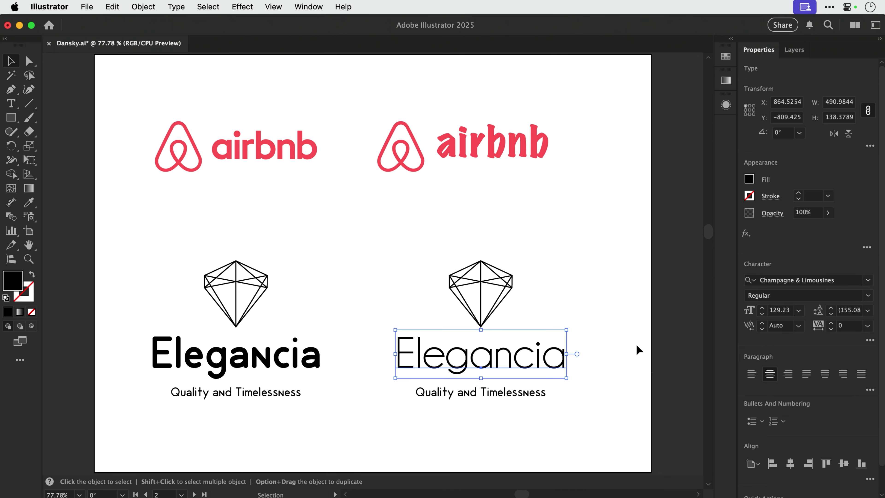
pyautogui.click(619, 352)
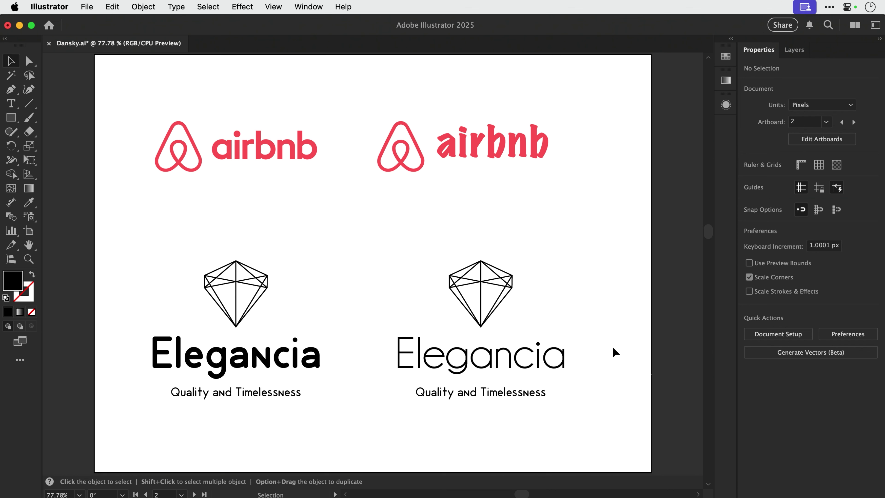
# Change the copied Elegancia name's font to Playfair Display Regular.
pyautogui.click(556, 358)
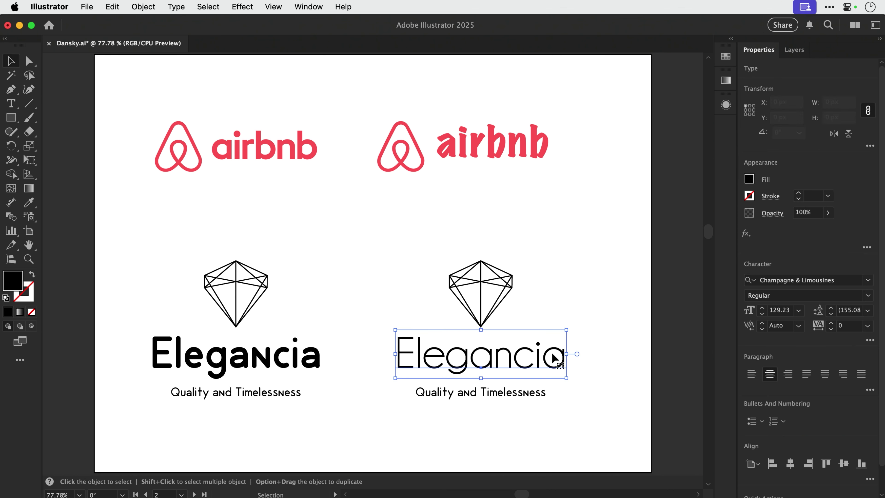
pyautogui.click(794, 280)
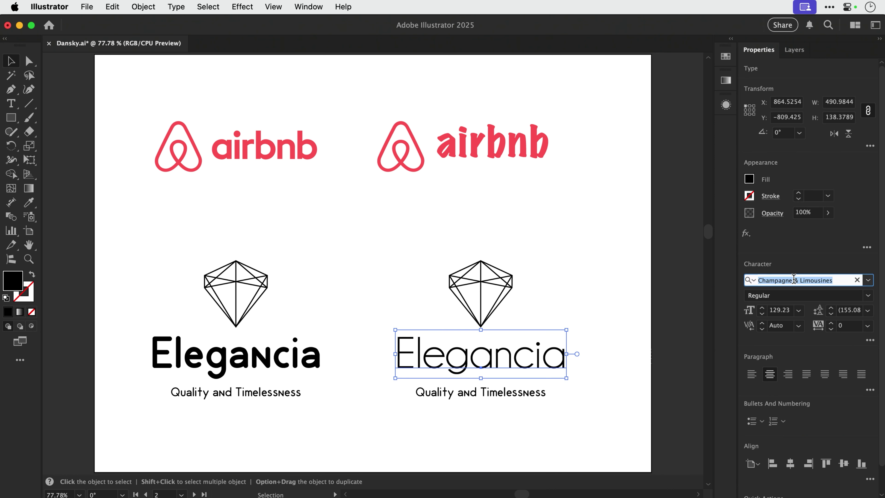
pyautogui.write('playfa')
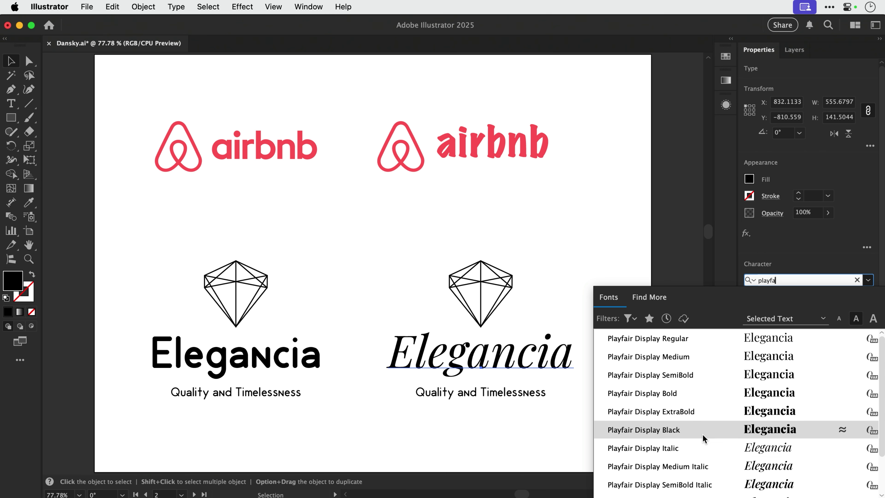
pyautogui.click(702, 338)
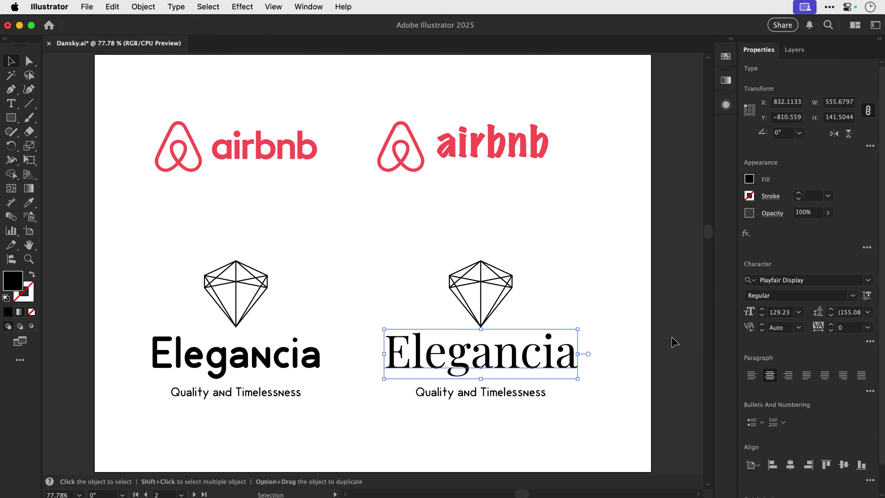
# Scale the copied Elegancia name down proportionally about its centre to about 94.8 pt.
pyautogui.press('super+equal')
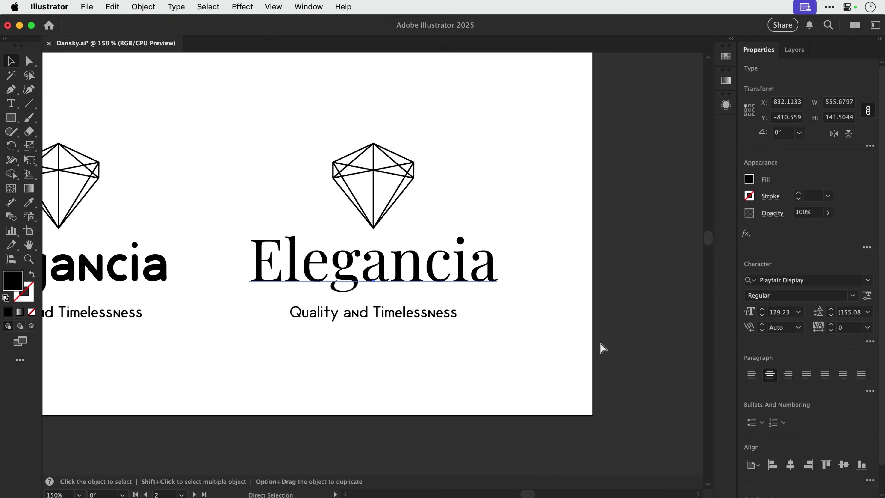
pyautogui.press('super+equal')
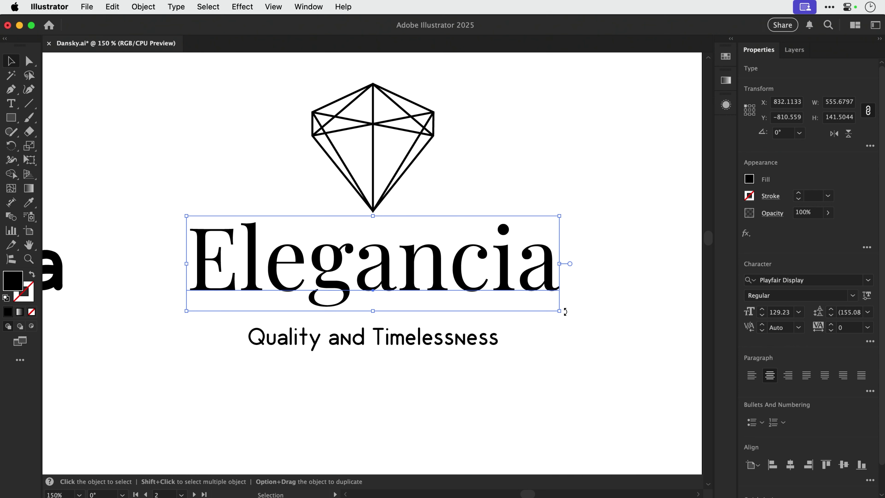
pyautogui.moveTo(559, 311); pyautogui.dragTo(535, 302)
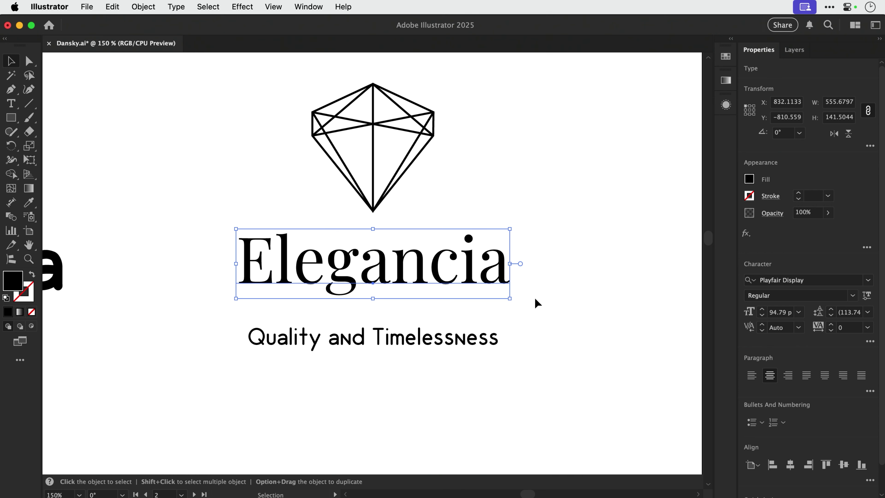
# Delete the original tagline beneath the copied Elegancia name.
pyautogui.click(536, 303)
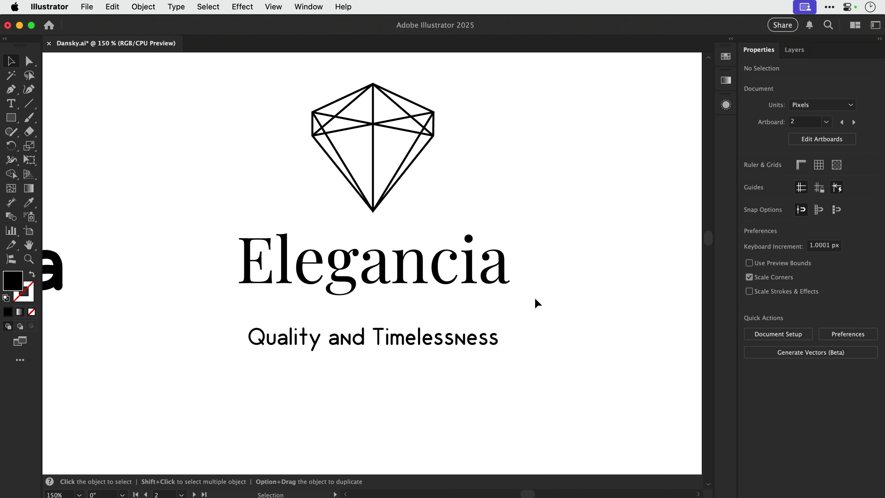
pyautogui.click(484, 278)
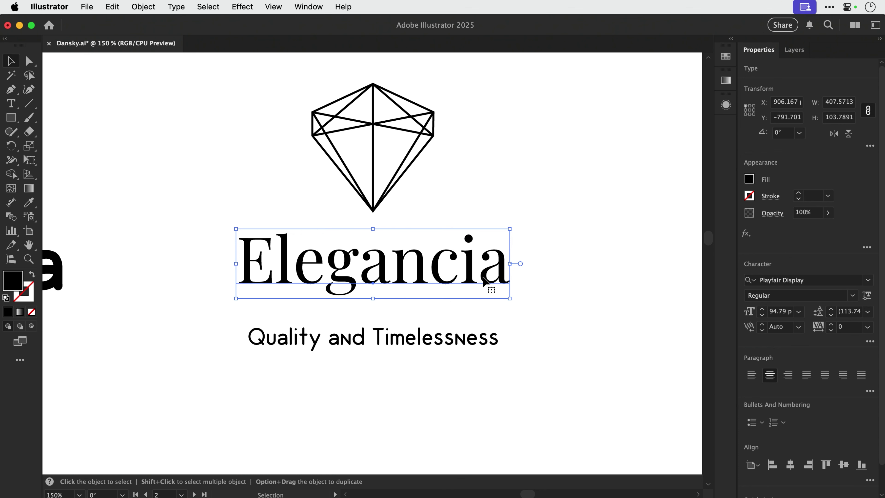
pyautogui.click(458, 342)
pyautogui.press('Delete')
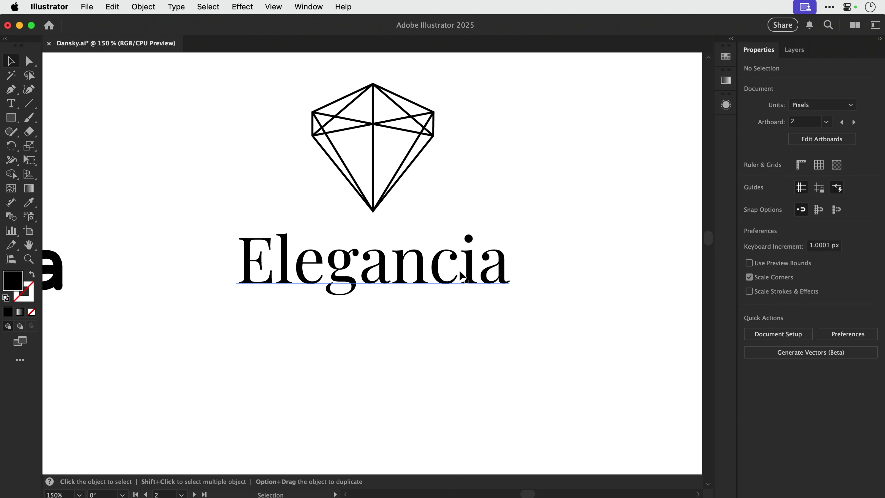
# Duplicate the Playfair Display Elegancia name directly below itself and replace the duplicate's text with "Quality and Timelessness".
pyautogui.moveTo(458, 270); pyautogui.dragTo(457, 356)
pyautogui.press('t')
pyautogui.click(458, 356)
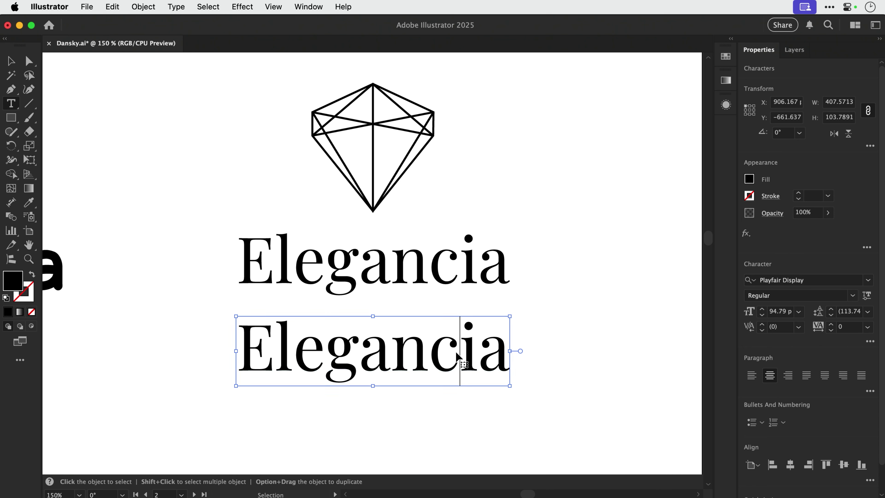
pyautogui.press('super+a')
pyautogui.write('Quality')
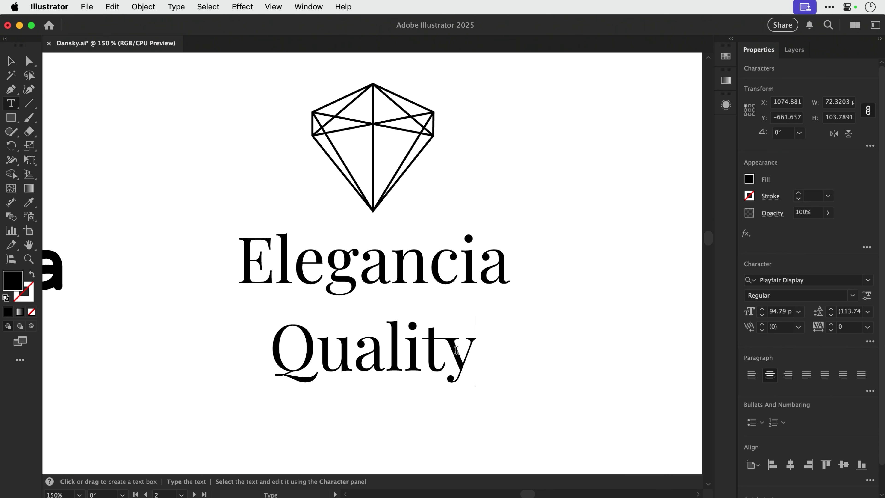
pyautogui.write(' and Timelessnes')
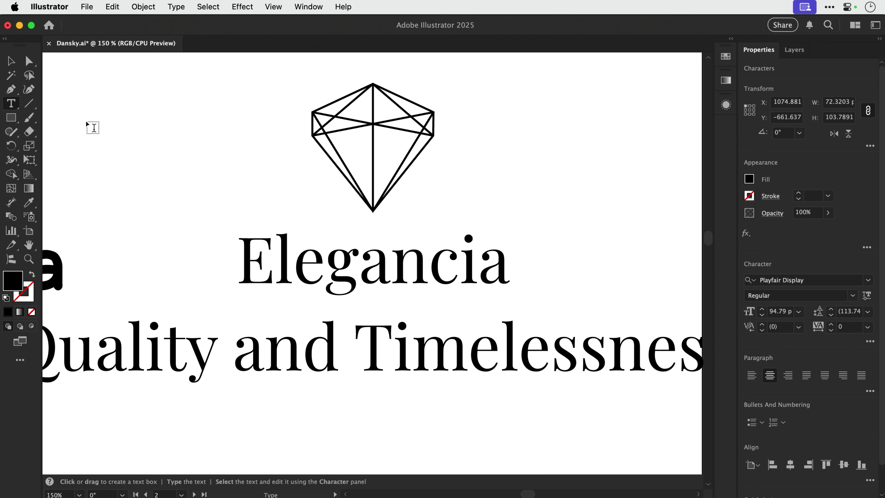
pyautogui.press('Escape')
# Scale the new tagline down proportionally to about 33.6 pt and place it centred beneath the copied Elegancia name.
pyautogui.hscroll(-5, 139, 190)
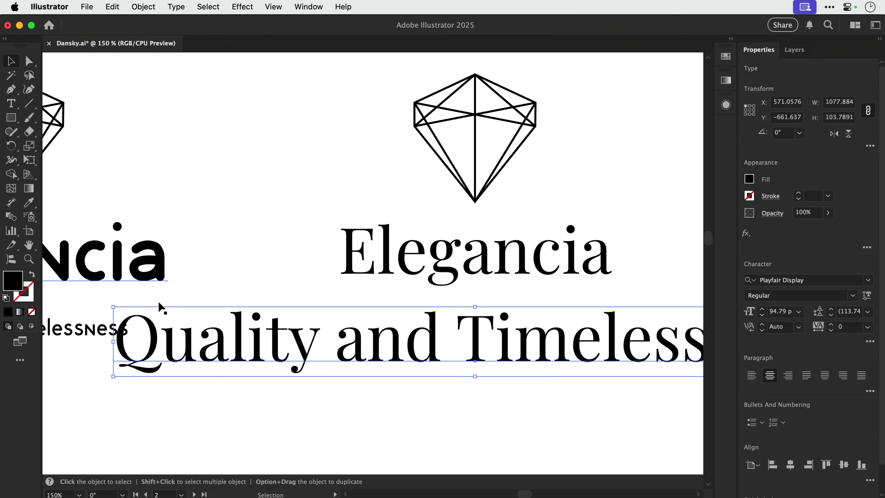
pyautogui.moveTo(122, 308); pyautogui.dragTo(322, 330)
pyautogui.moveTo(466, 313); pyautogui.dragTo(370, 320)
pyautogui.moveTo(369, 356); pyautogui.dragTo(370, 326)
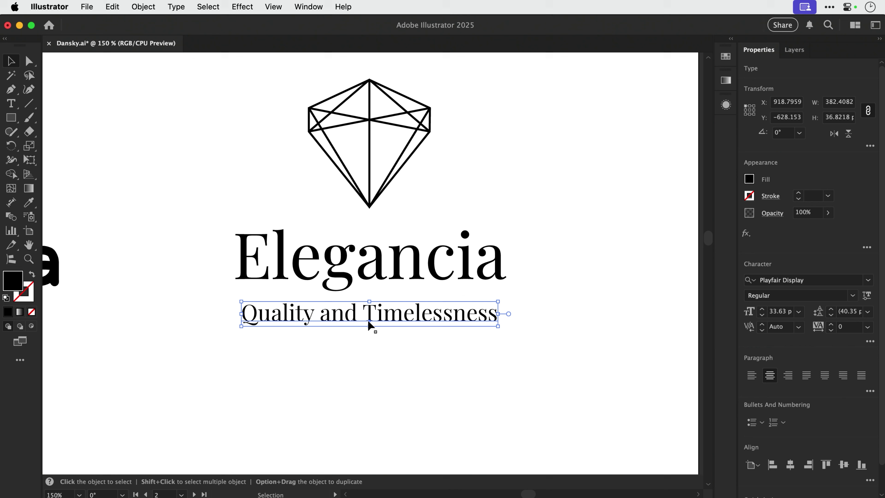
pyautogui.click(365, 351)
# Set the copied Elegancia name in all caps.
pyautogui.click(374, 273)
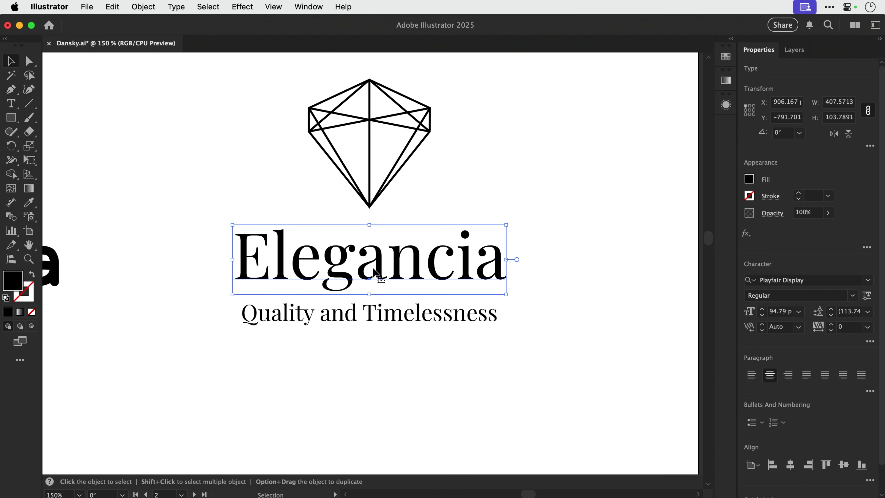
pyautogui.click(870, 342)
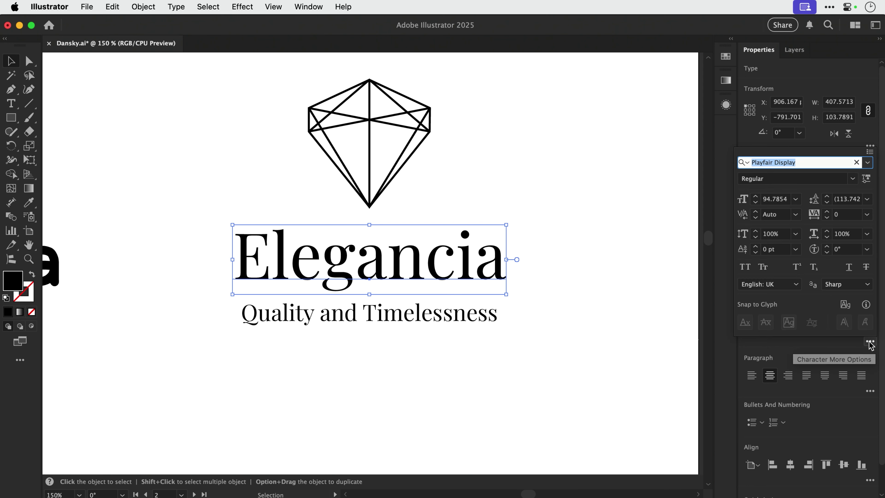
pyautogui.click(744, 266)
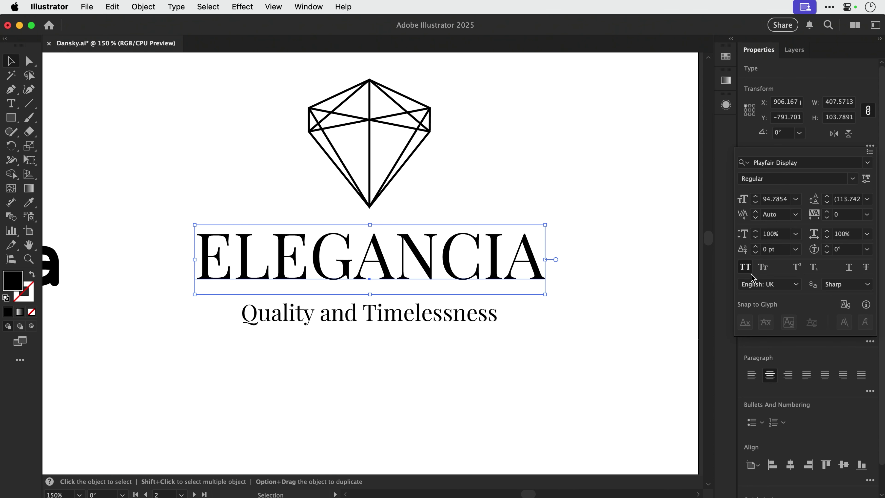
# Widen the tracking of the uppercase Elegancia name to 400, trying 300 first.
pyautogui.click(845, 328)
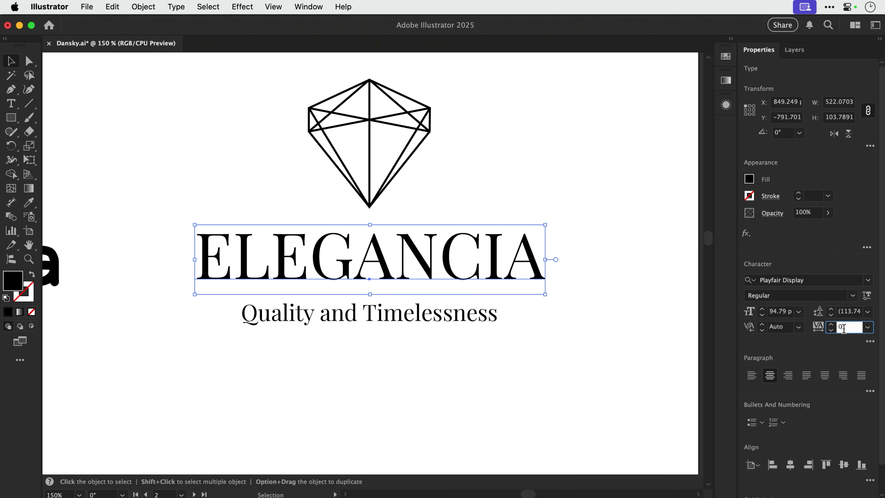
pyautogui.write('300')
pyautogui.press('Return')
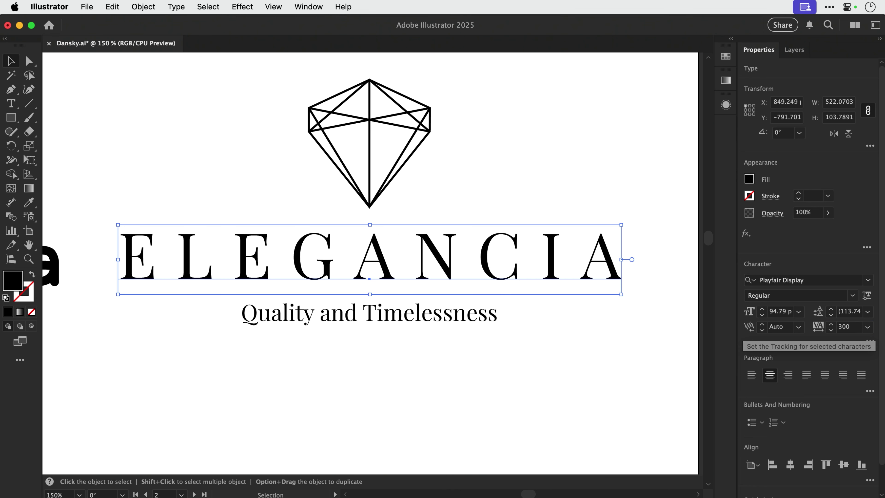
pyautogui.write('400')
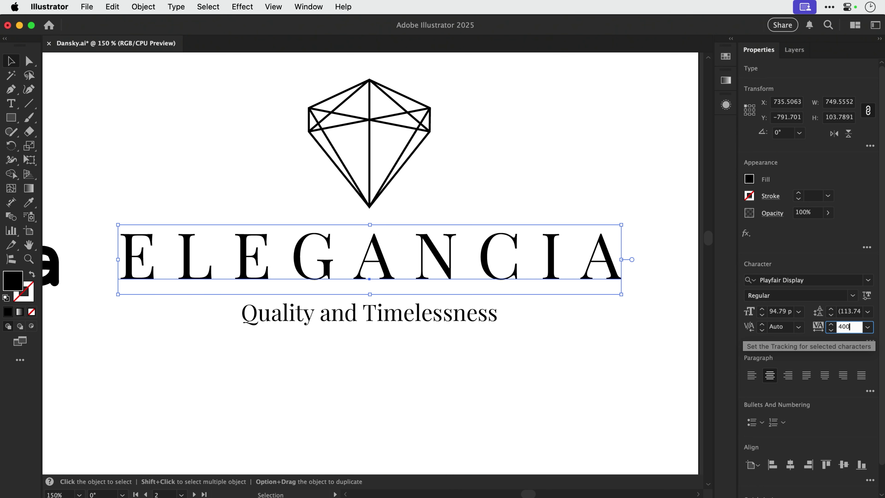
pyautogui.press('Return')
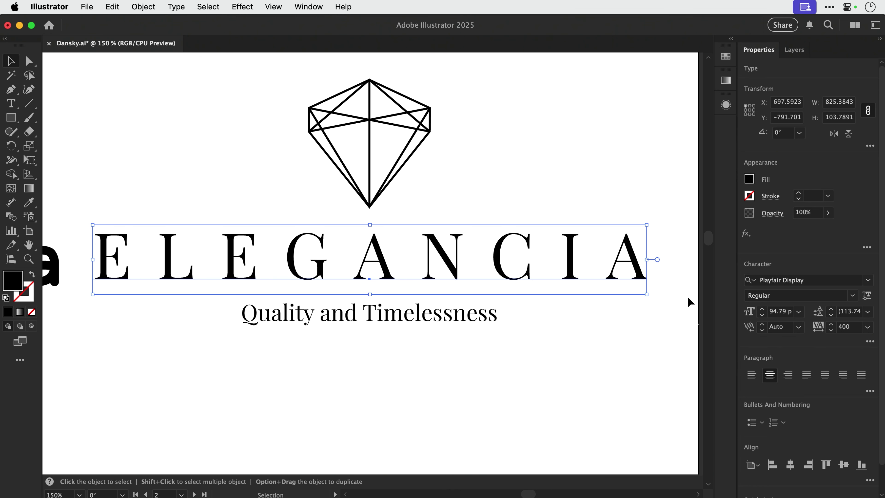
# Scale the uppercase Elegancia name down about its centre to about 64.3 pt and move it up slightly towards the diamond.
pyautogui.moveTo(649, 295); pyautogui.dragTo(587, 286)
pyautogui.click(588, 288)
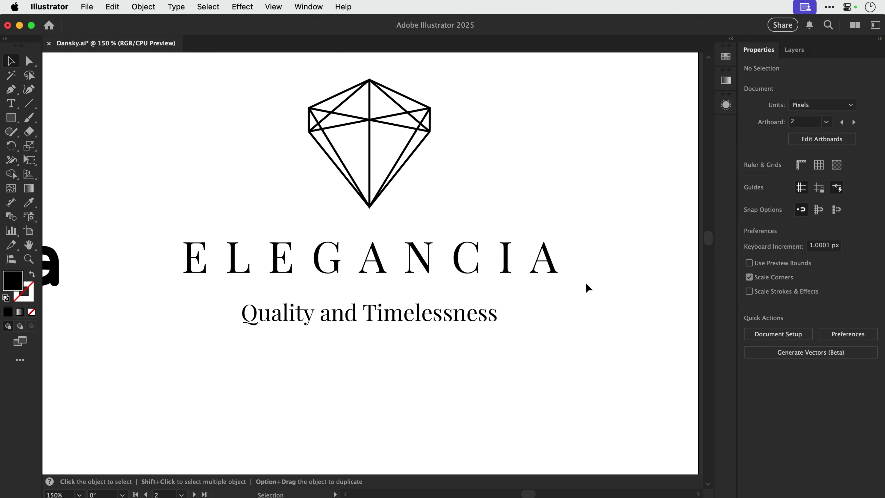
pyautogui.moveTo(474, 267); pyautogui.dragTo(474, 258)
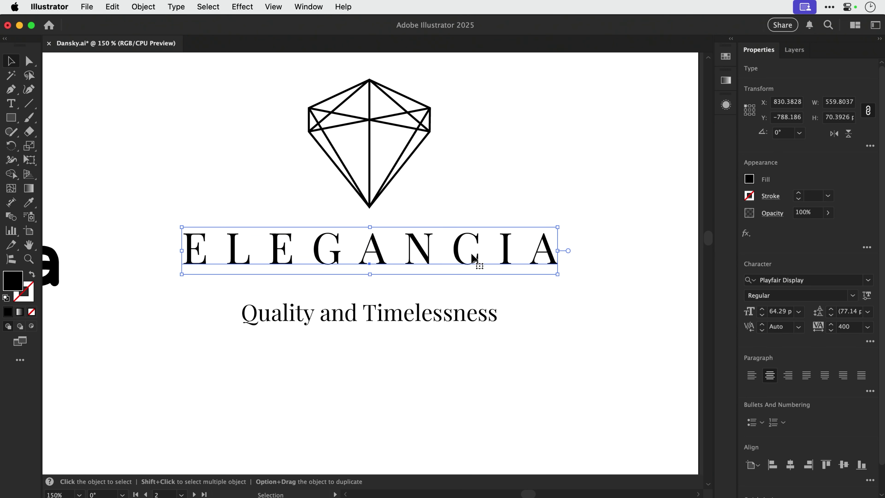
pyautogui.click(512, 308)
# Try the Playfair Display tagline in all caps and return it to mixed case.
pyautogui.click(475, 326)
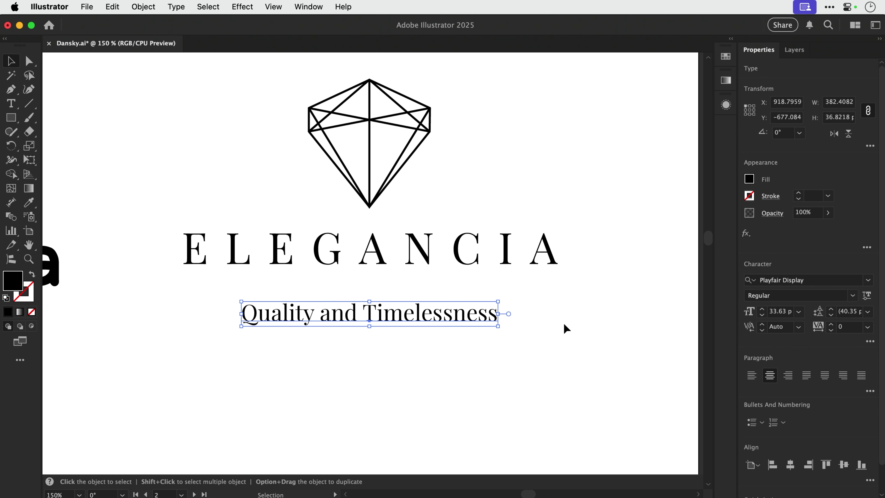
pyautogui.click(870, 341)
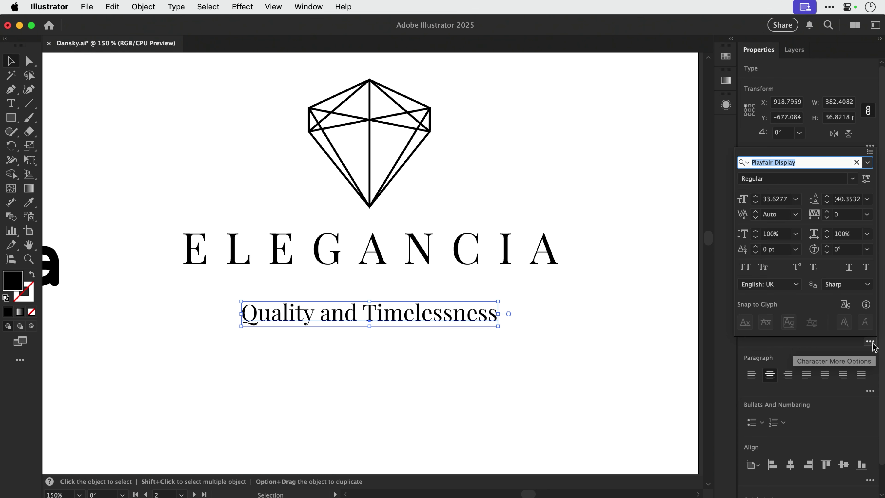
pyautogui.click(744, 267)
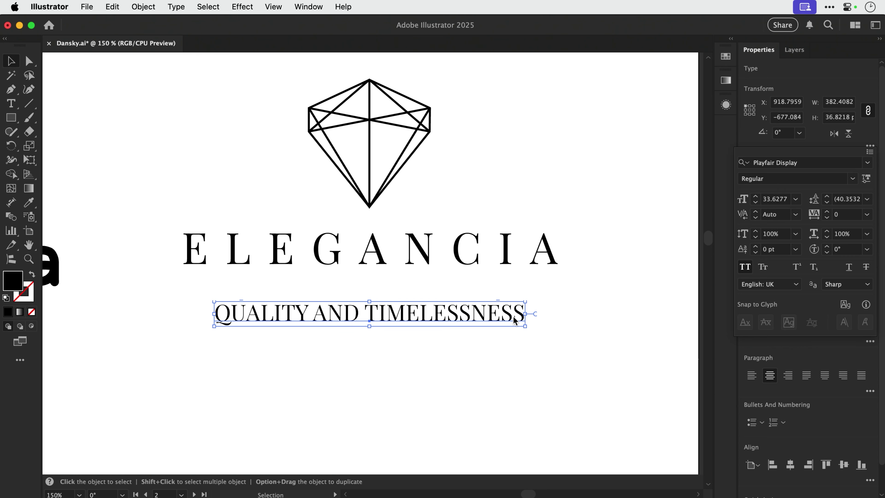
pyautogui.click(514, 320)
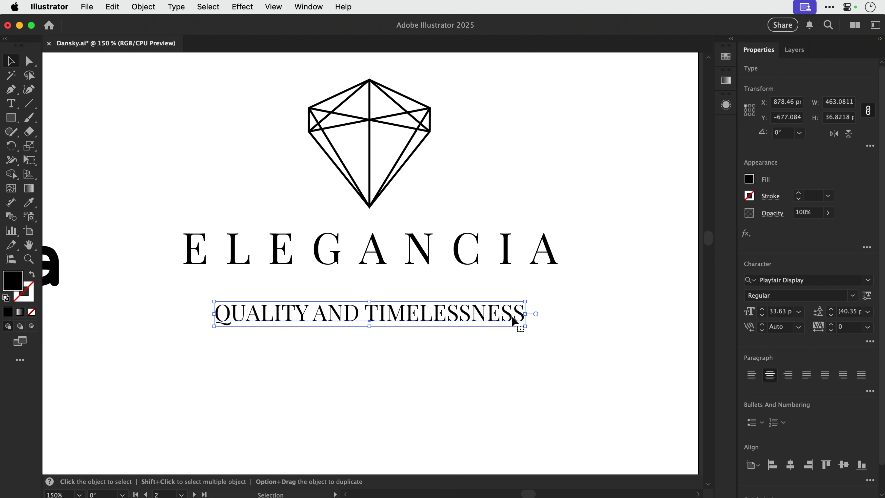
pyautogui.press('super+shift+k')
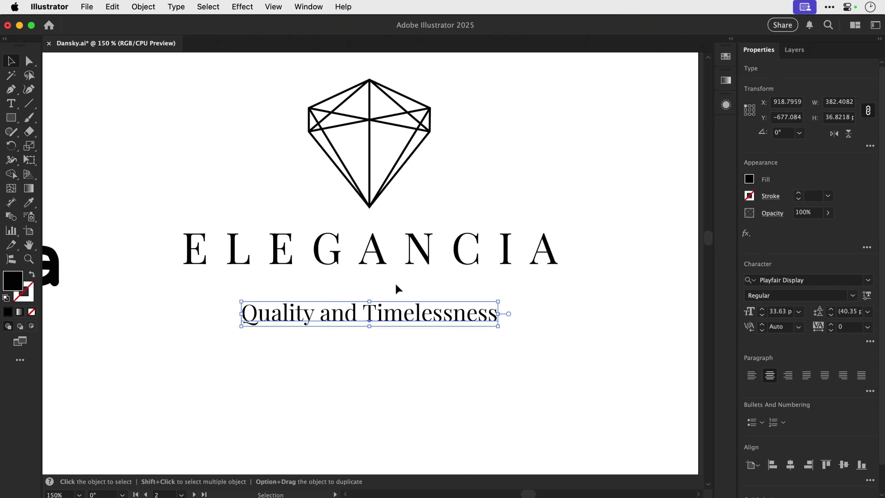
# Change the tagline's font to Champagne & Limousines Regular and enlarge it about its centre to about 51.7 pt.
pyautogui.click(794, 281)
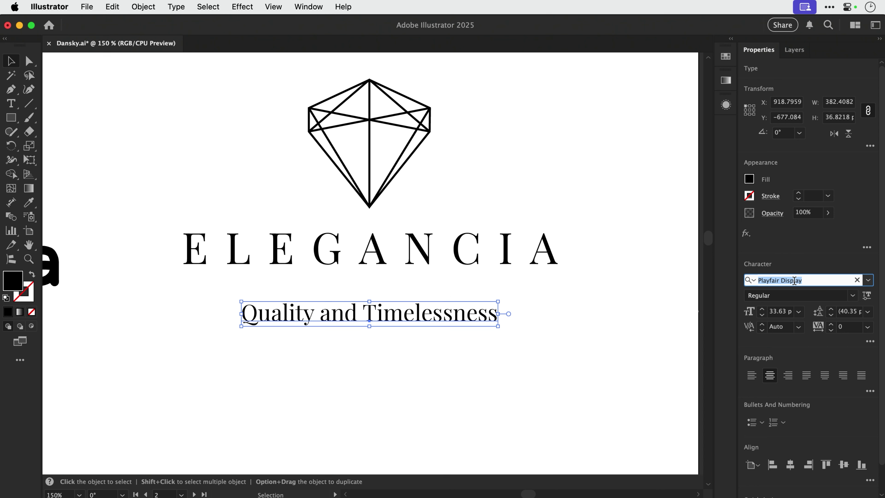
pyautogui.write('cham')
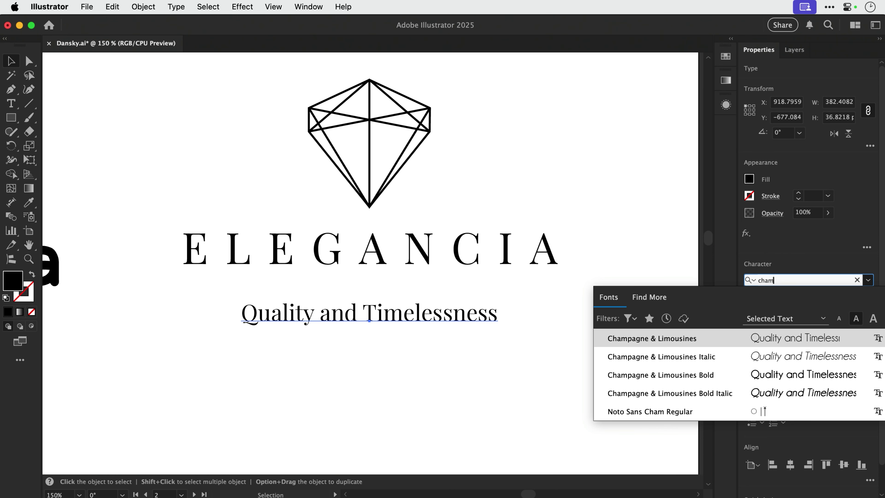
pyautogui.click(752, 338)
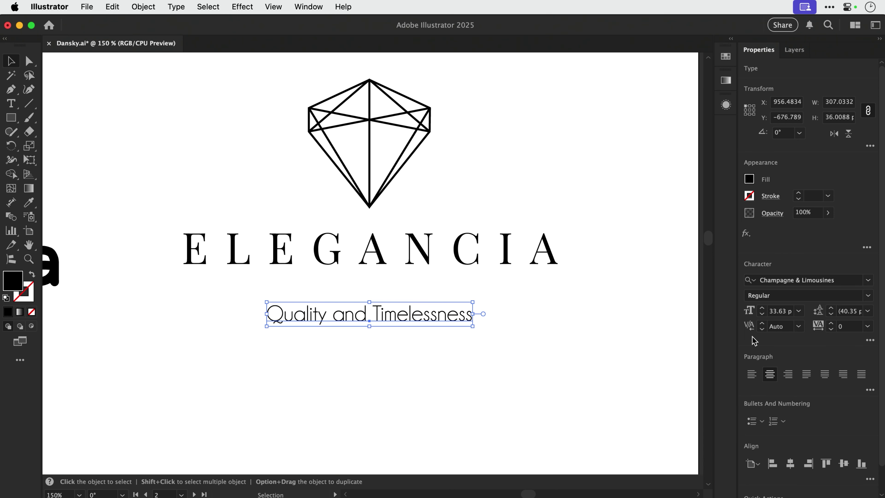
pyautogui.moveTo(473, 325); pyautogui.dragTo(527, 334)
# Replace "and" with "&" in the copied logo's tagline and move the tagline up closer to the Elegancia name.
pyautogui.doubleClick(373, 315)
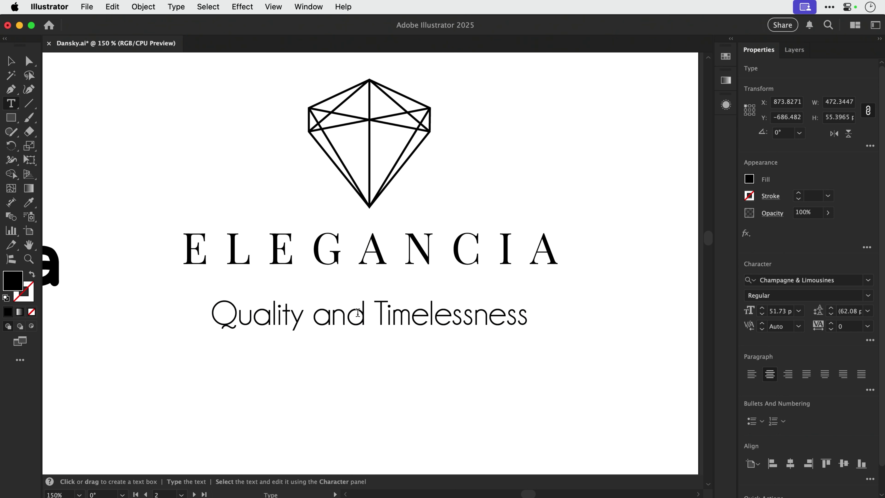
pyautogui.moveTo(365, 313); pyautogui.dragTo(317, 314)
pyautogui.write('&')
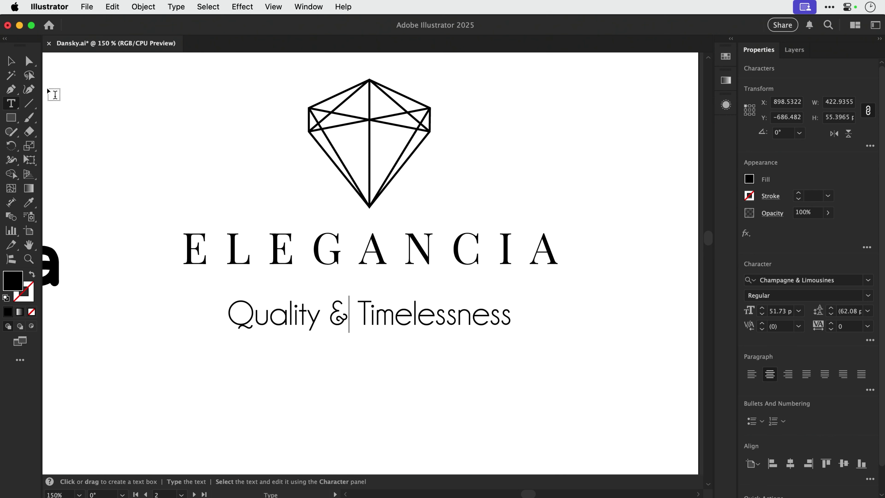
pyautogui.click(18, 60)
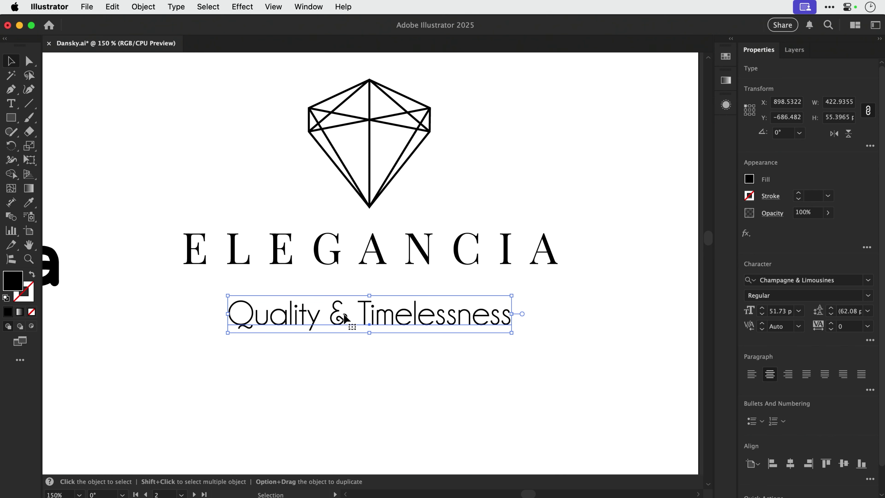
pyautogui.moveTo(460, 319); pyautogui.dragTo(470, 309)
pyautogui.click(572, 299)
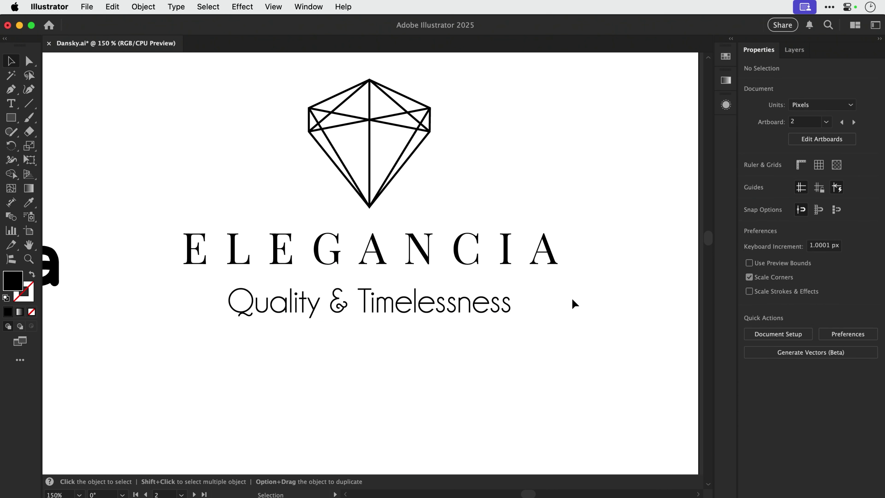
# Change the "Quality & Timelessness" tagline's font to Outfit ExtraLight and scale it down slightly about its centre.
pyautogui.press('super+minus')
pyautogui.press('super+minus')
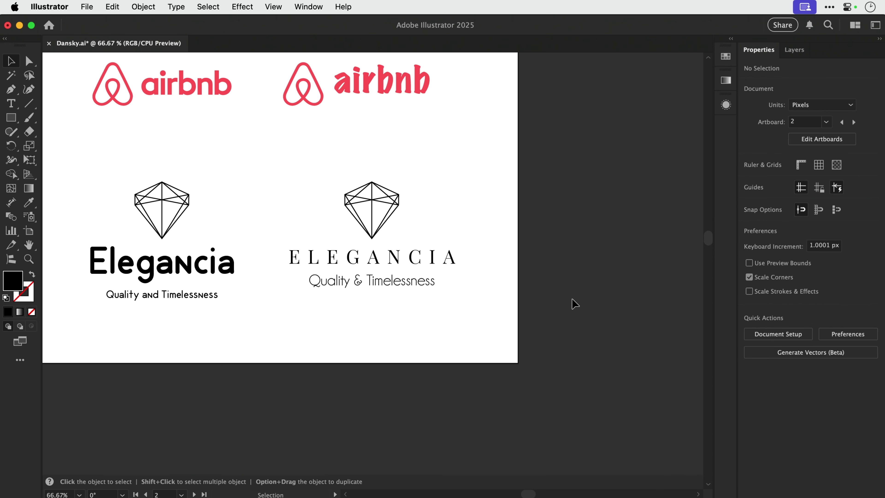
pyautogui.hscroll(-5, 576, 299)
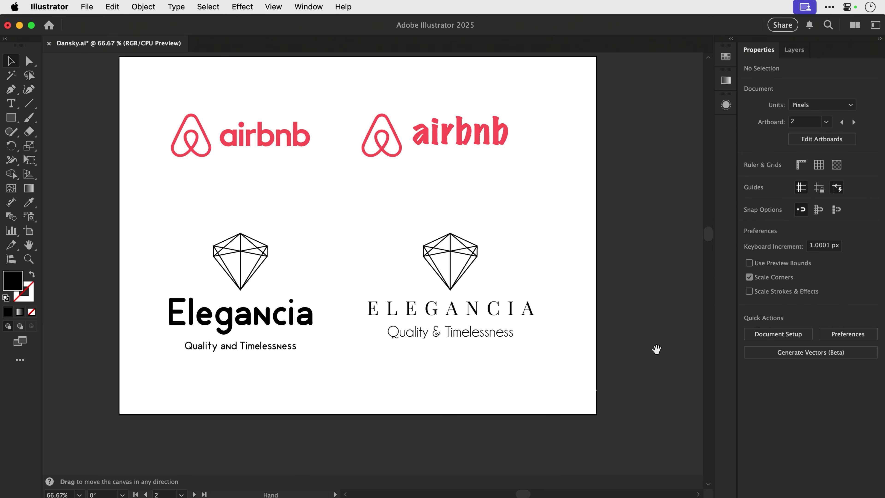
pyautogui.click(493, 334)
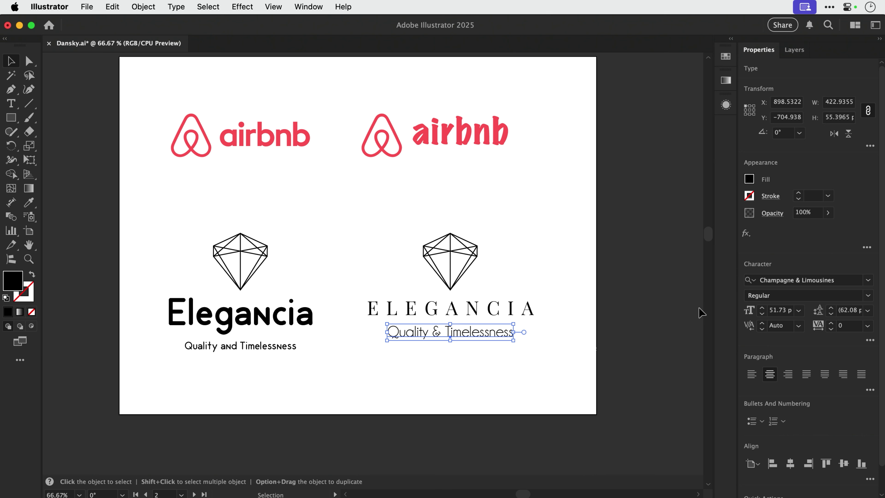
pyautogui.click(809, 280)
pyautogui.write('outfit')
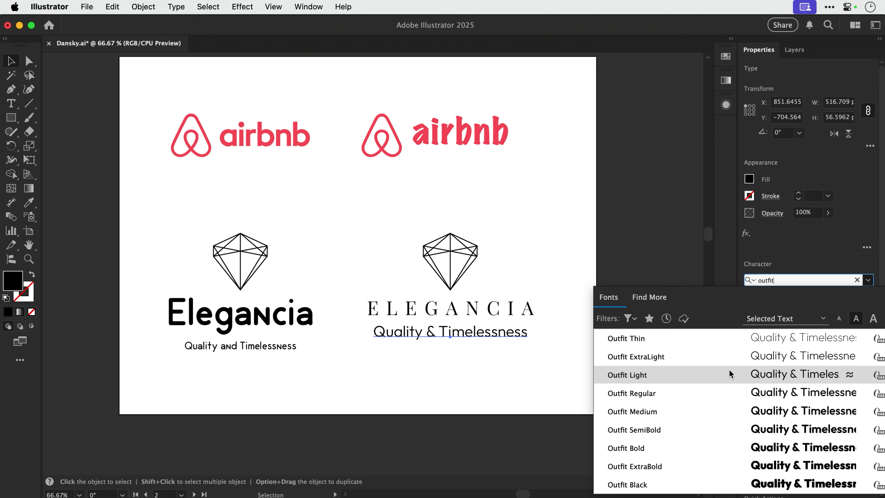
pyautogui.click(727, 354)
pyautogui.moveTo(529, 342); pyautogui.dragTo(520, 340)
pyautogui.click(559, 321)
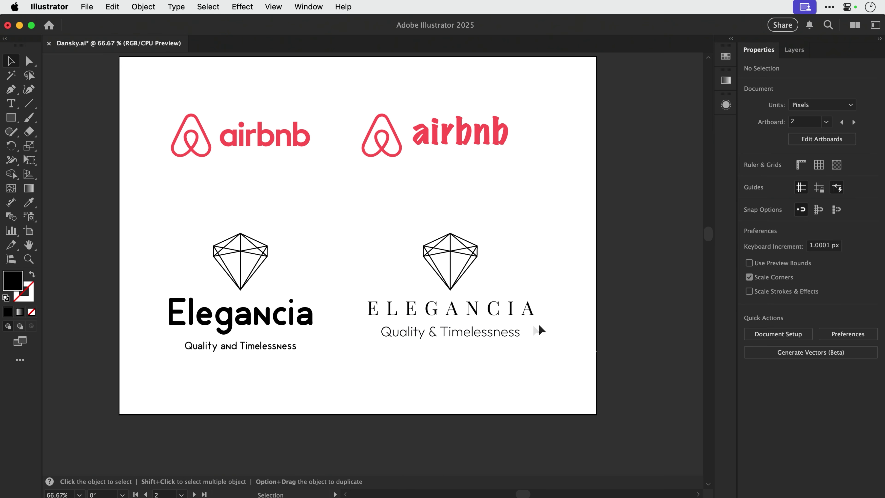
# Scale the "Quality & Timelessness" tagline down about its centre to about 35.9 pt and move it slightly closer to the Elegancia name.
pyautogui.press('z')
pyautogui.moveTo(428, 329); pyautogui.dragTo(552, 373)
pyautogui.press('v')
pyautogui.press('space')
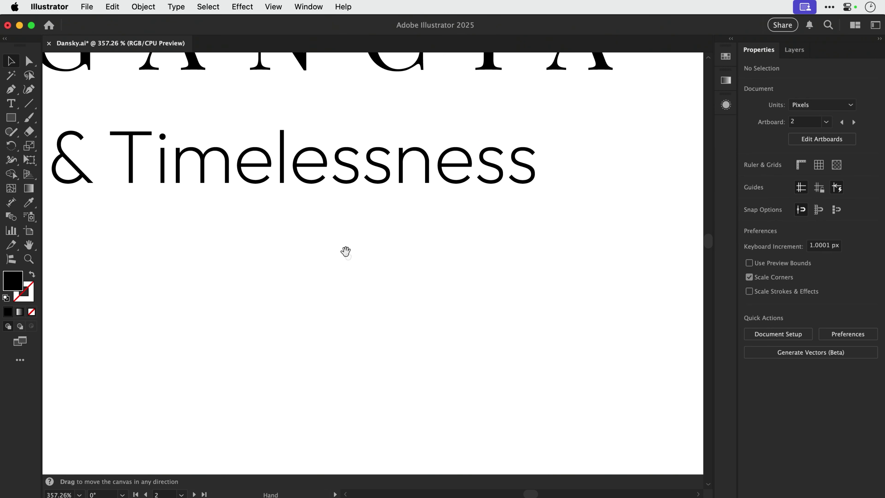
pyautogui.moveTo(345, 251); pyautogui.dragTo(466, 389)
pyautogui.click(655, 329)
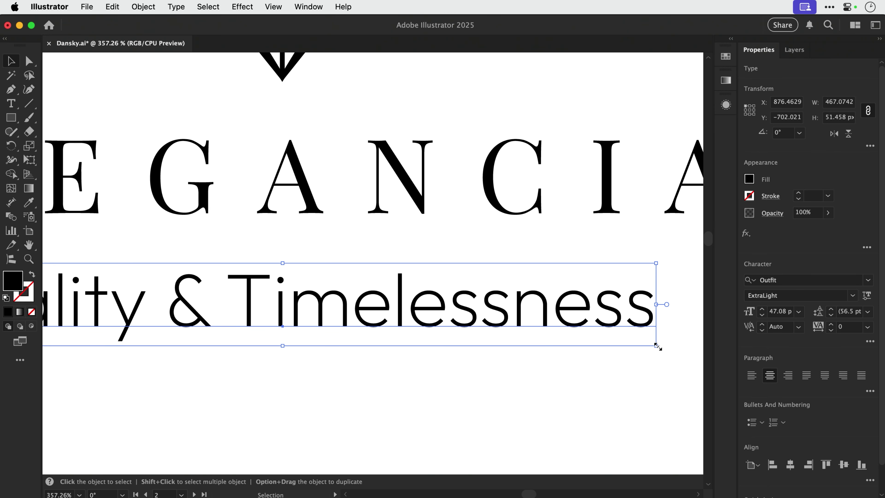
pyautogui.moveTo(656, 345); pyautogui.dragTo(627, 337)
pyautogui.press('super+1')
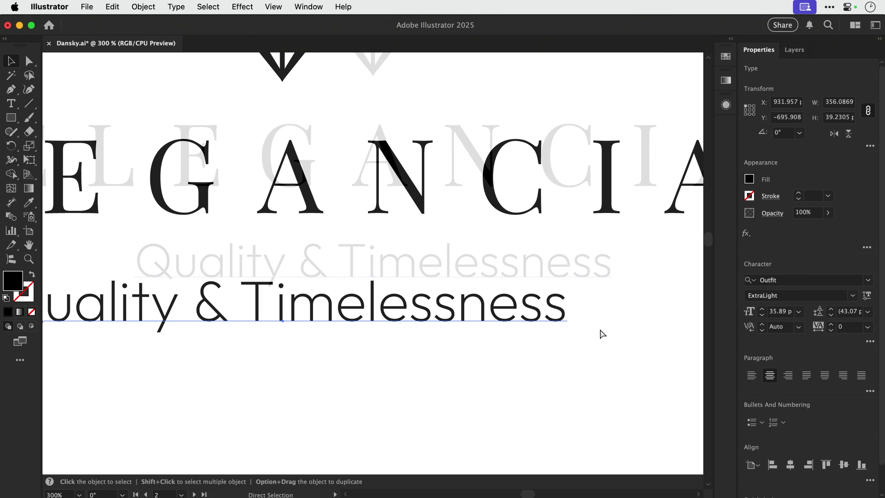
pyautogui.press('space')
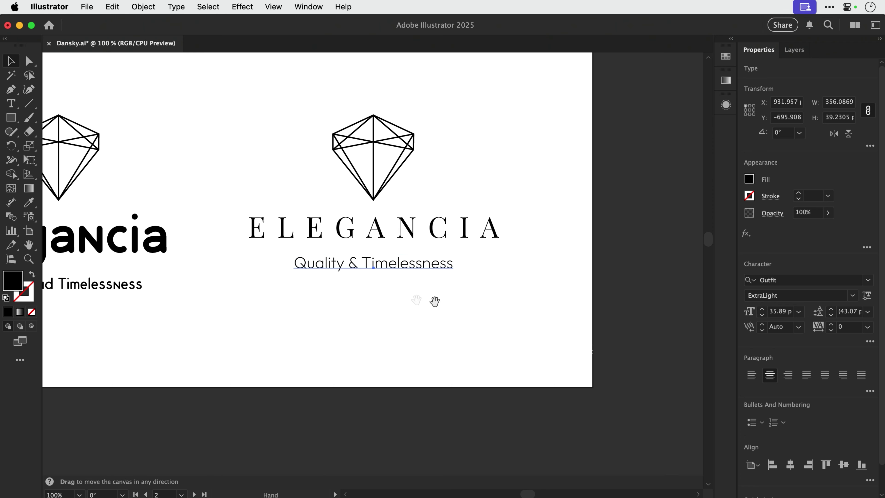
pyautogui.moveTo(369, 295); pyautogui.dragTo(495, 348)
pyautogui.click(476, 323)
pyautogui.press('space')
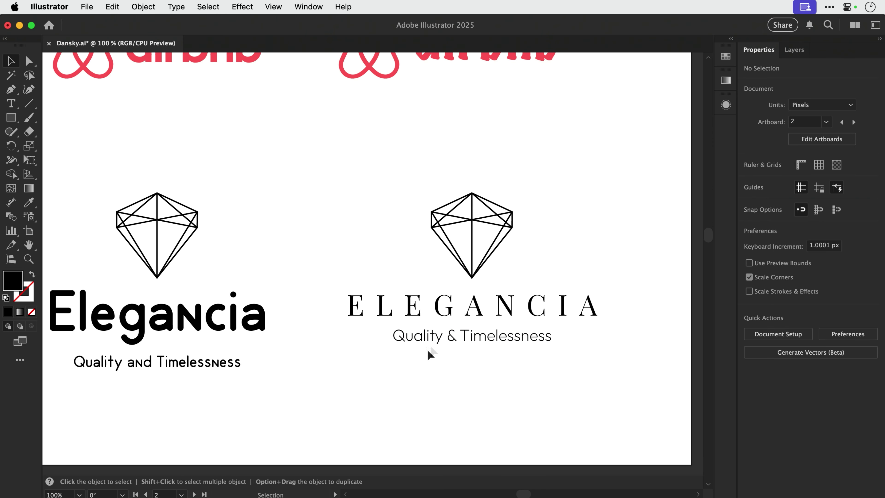
# Try the tagline further below the Elegancia name and undo the move.
pyautogui.moveTo(427, 353); pyautogui.dragTo(479, 359)
pyautogui.click(474, 335)
pyautogui.click(478, 352)
pyautogui.press('super+z')
pyautogui.press('super+z')
pyautogui.click(477, 351)
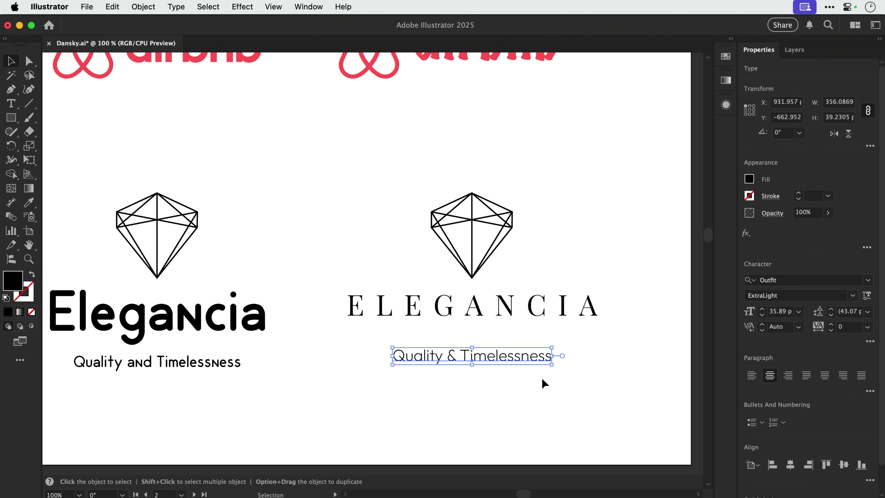
pyautogui.click(544, 383)
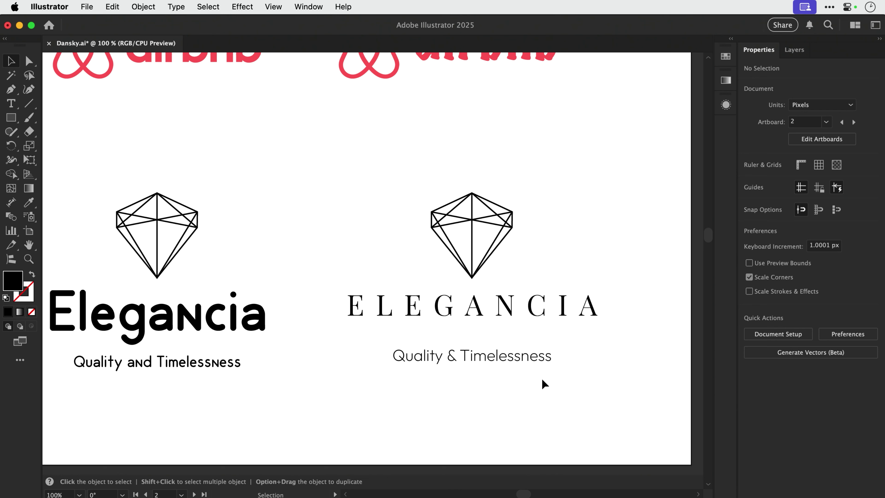
pyautogui.press('super+z')
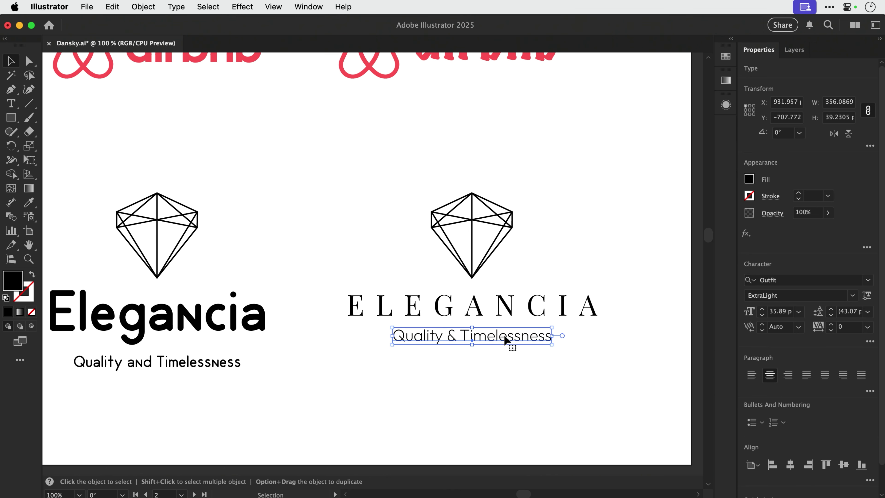
pyautogui.click(506, 347)
# Use copies of the tagline and the Elegancia name as spacing guides to reposition the name and tagline below the diamond.
pyautogui.press('super+space')
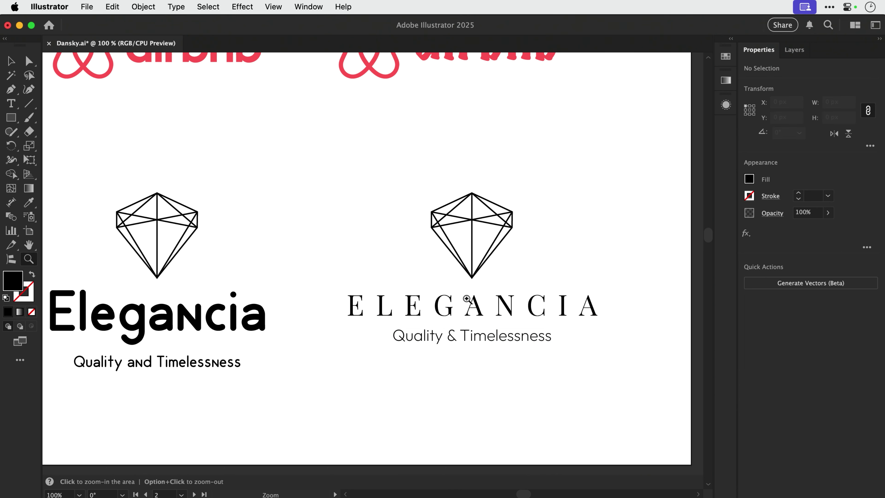
pyautogui.moveTo(413, 236); pyautogui.dragTo(538, 388)
pyautogui.moveTo(468, 331); pyautogui.dragTo(437, 305)
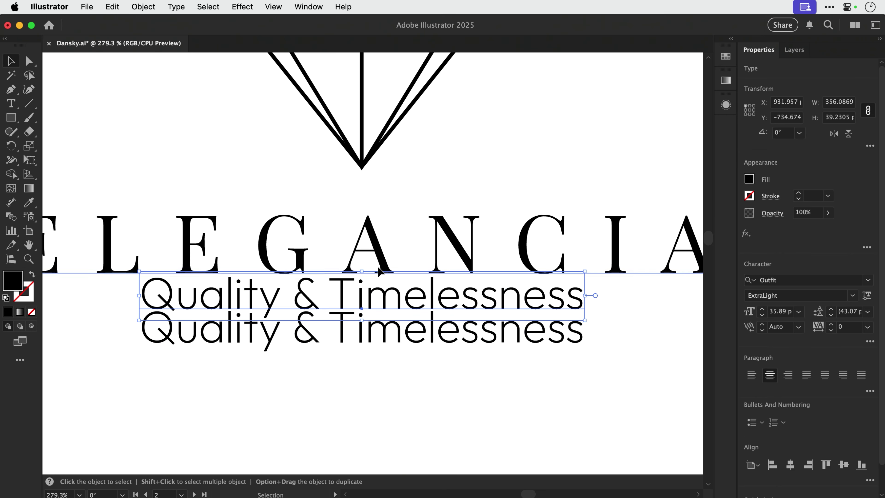
pyautogui.moveTo(380, 271); pyautogui.dragTo(380, 213)
pyautogui.moveTo(267, 389); pyautogui.dragTo(389, 211)
pyautogui.moveTo(388, 209); pyautogui.dragTo(388, 218)
pyautogui.press('super+shift+a')
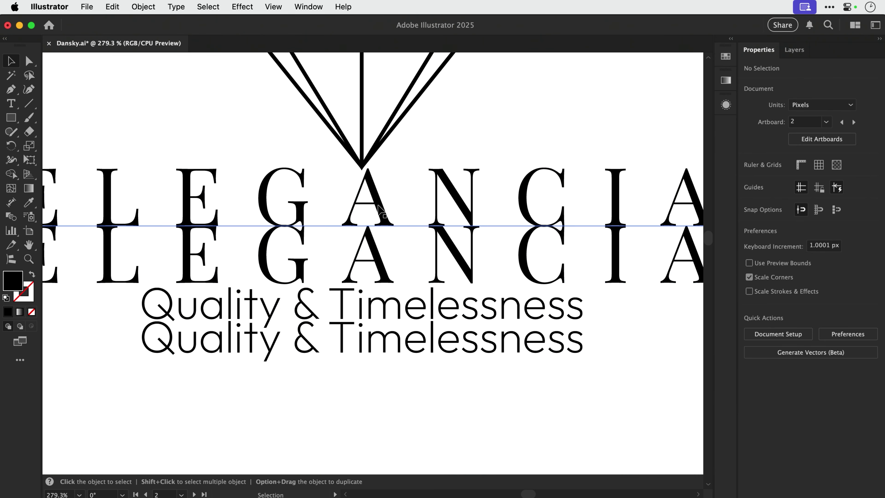
# Delete the duplicate Elegancia name and duplicate tagline used as spacing guides.
pyautogui.click(384, 214)
pyautogui.press('Delete')
pyautogui.click(385, 302)
pyautogui.press('Delete')
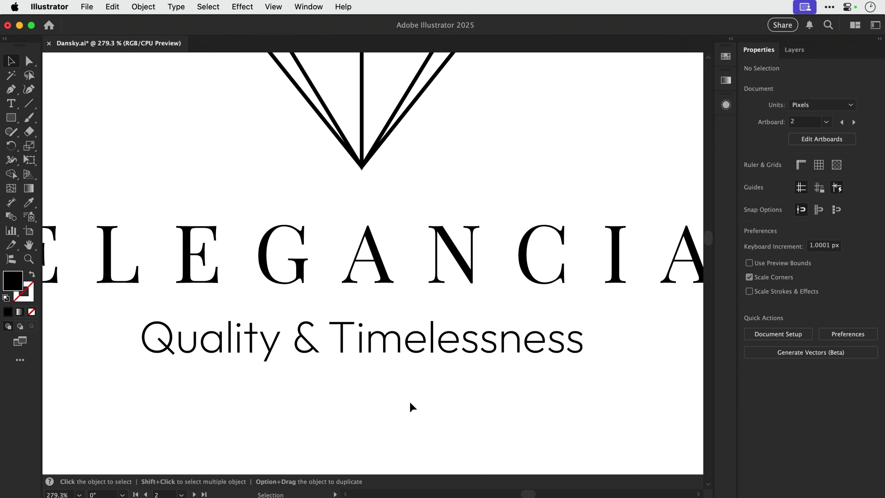
pyautogui.press('super+minus')
pyautogui.press('super+minus')
pyautogui.press('super+minus')
pyautogui.press('super+minus')
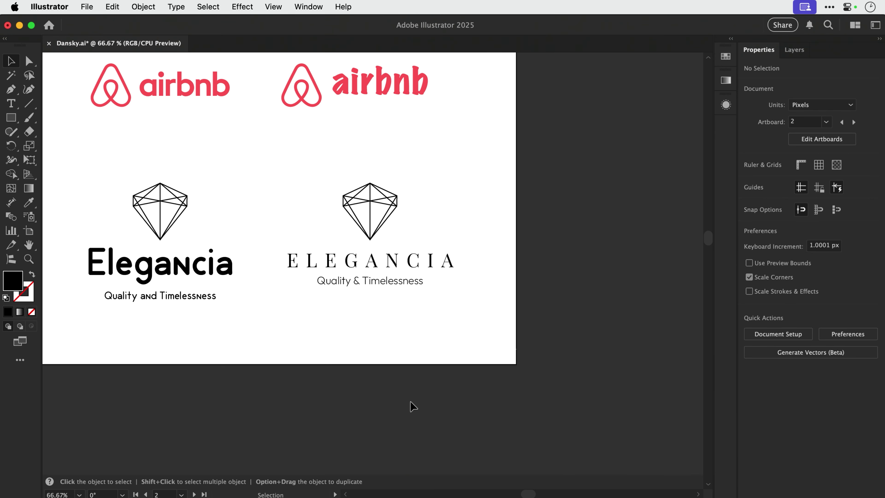
pyautogui.moveTo(330, 331); pyautogui.dragTo(421, 399)
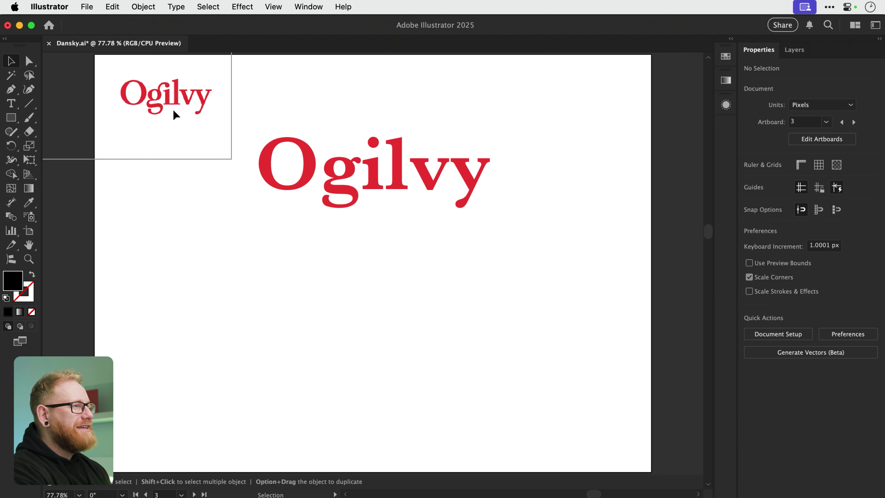
# Duplicate the large Ogilvy text directly below the original and convert the copy to outlines.
pyautogui.click(414, 197)
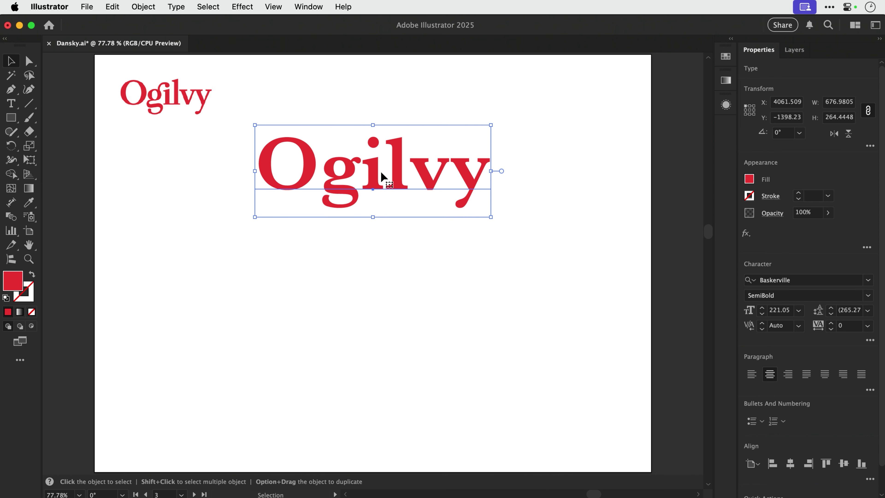
pyautogui.moveTo(383, 176); pyautogui.dragTo(378, 329)
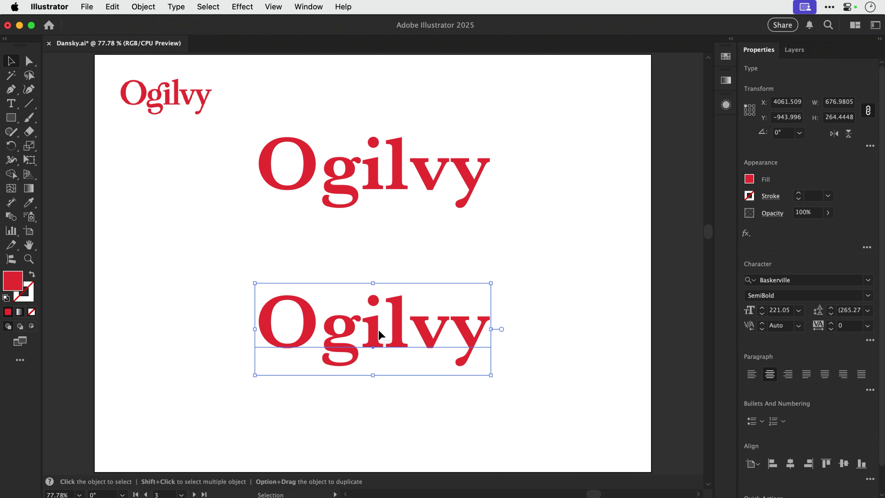
pyautogui.click(177, 7)
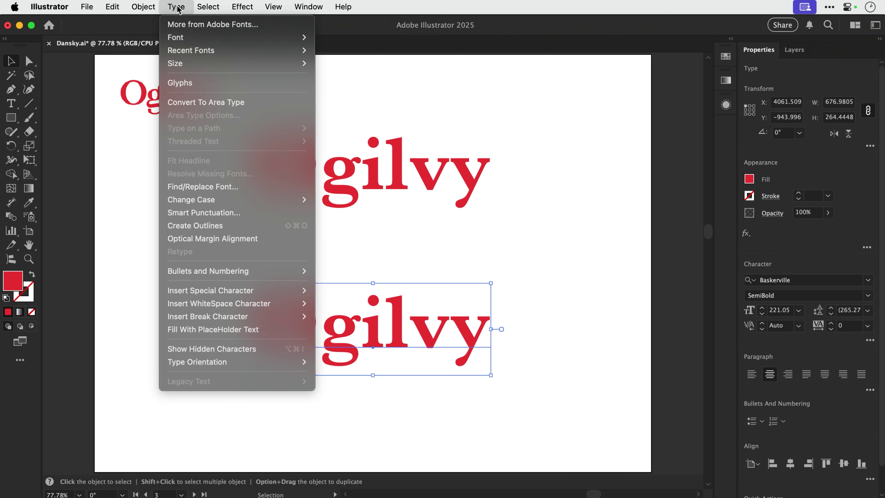
pyautogui.click(229, 225)
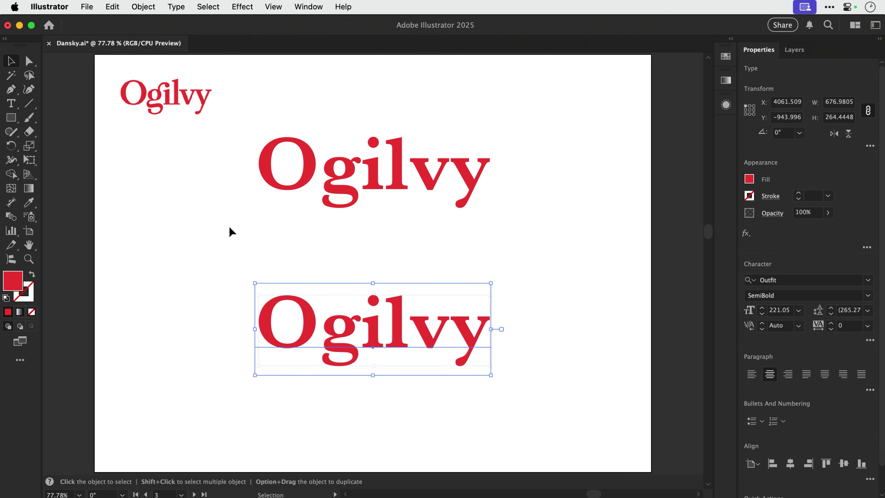
# Select the O, g and i of the outlined Ogilvy copy one by one to examine them as individual shapes.
pyautogui.press('a')
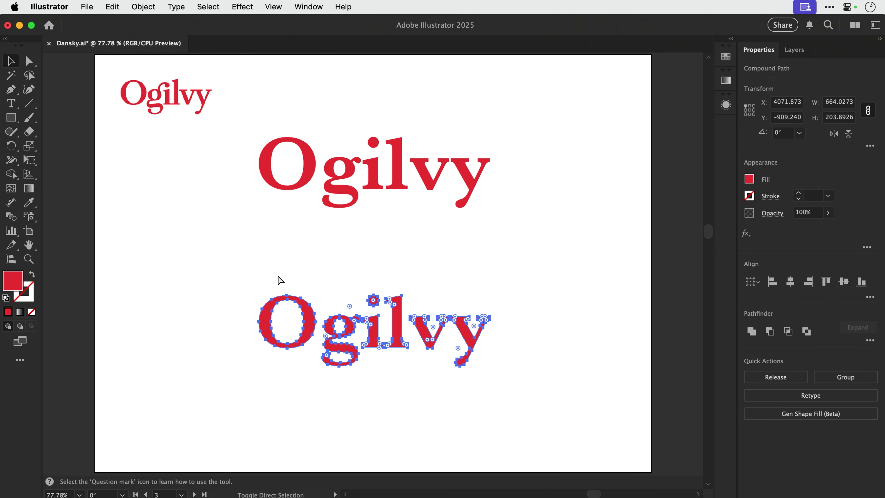
pyautogui.press('v')
pyautogui.click(280, 281)
pyautogui.click(304, 308)
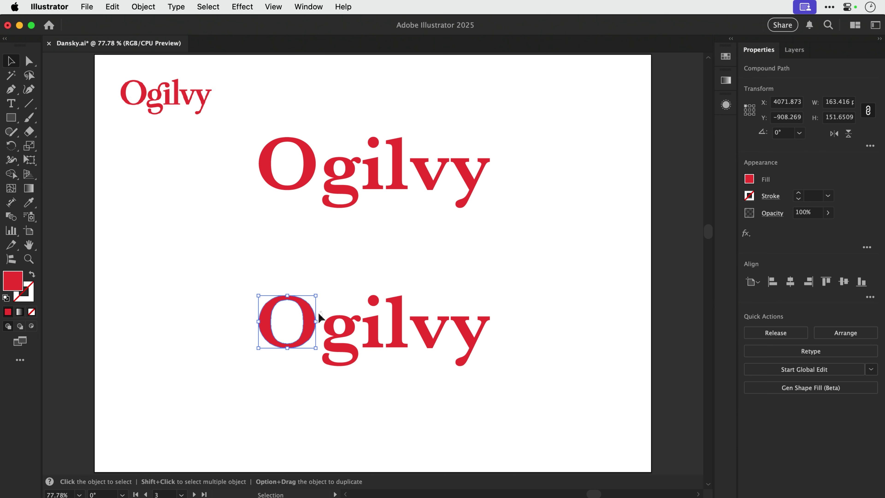
pyautogui.click(339, 335)
pyautogui.click(374, 335)
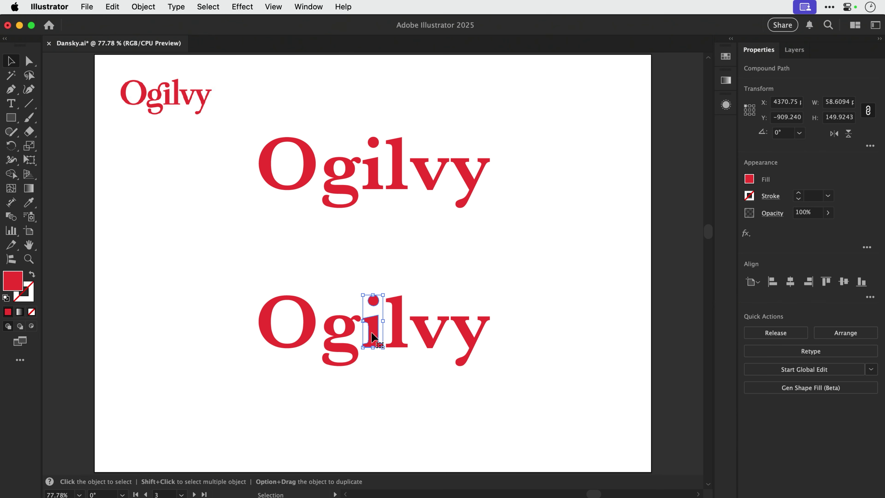
pyautogui.click(331, 278)
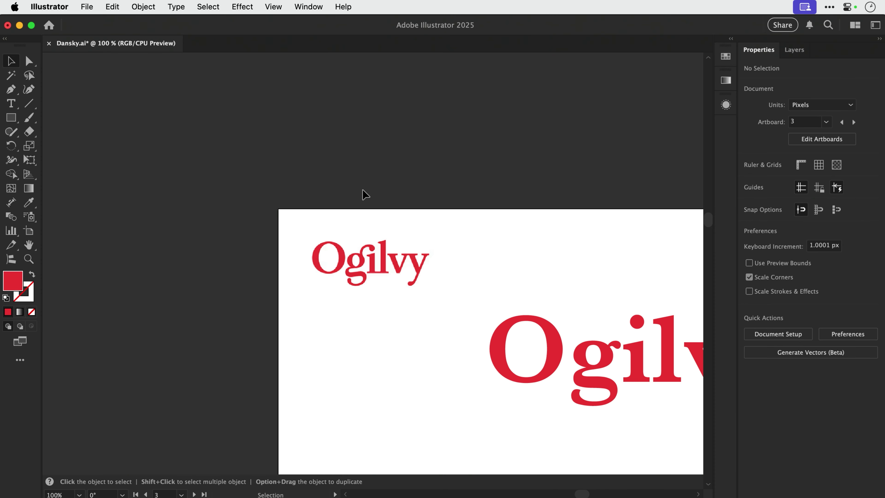
# Stretch the whole outlined Ogilvy wordmark upward to a height of about 224 px, keeping its width.
pyautogui.scroll(-10, 363, 194)
pyautogui.hscroll(10, 363, 194)
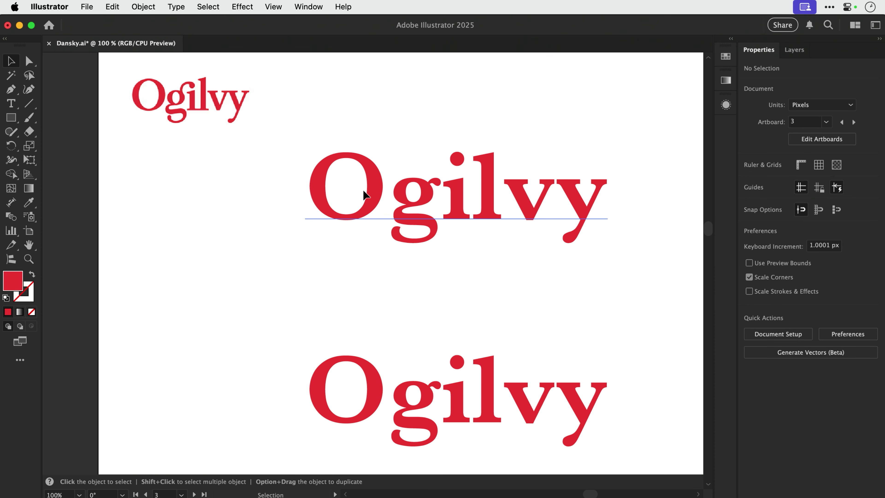
pyautogui.scroll(-3, 363, 194)
pyautogui.hscroll(4, 363, 194)
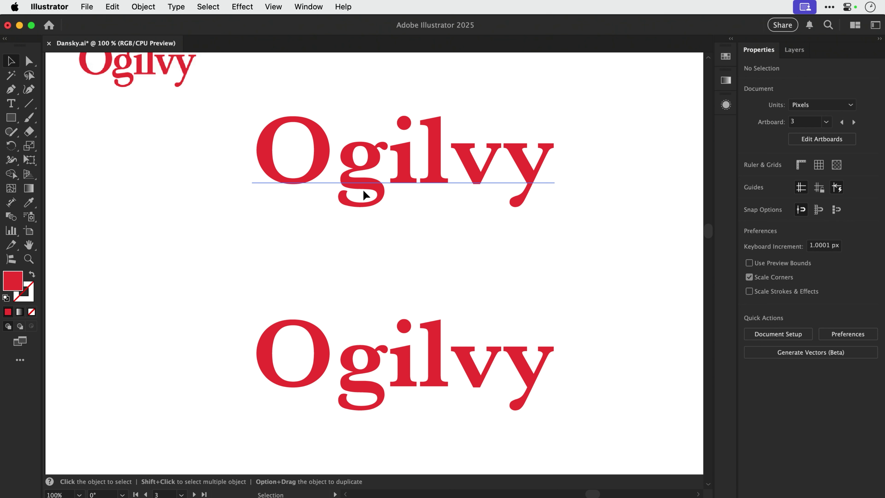
pyautogui.scroll(-5, 363, 194)
pyautogui.hscroll(4, 363, 194)
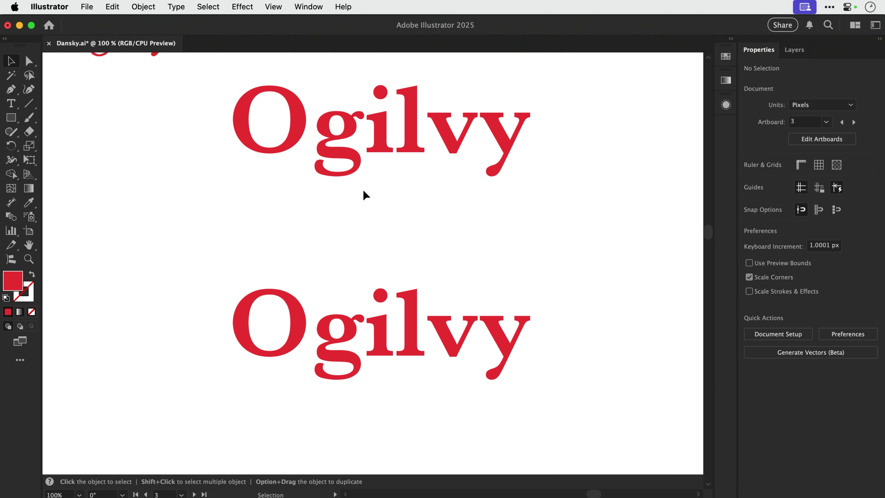
pyautogui.press('a')
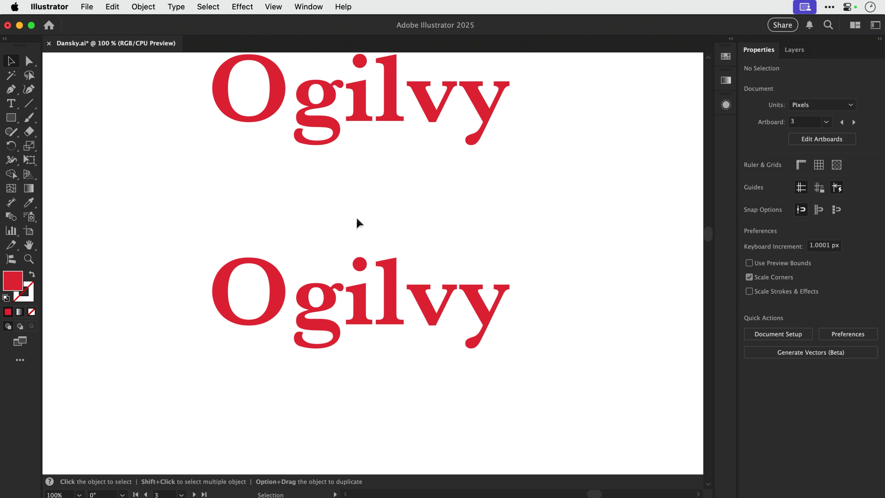
pyautogui.click(353, 293)
pyautogui.press('super+0')
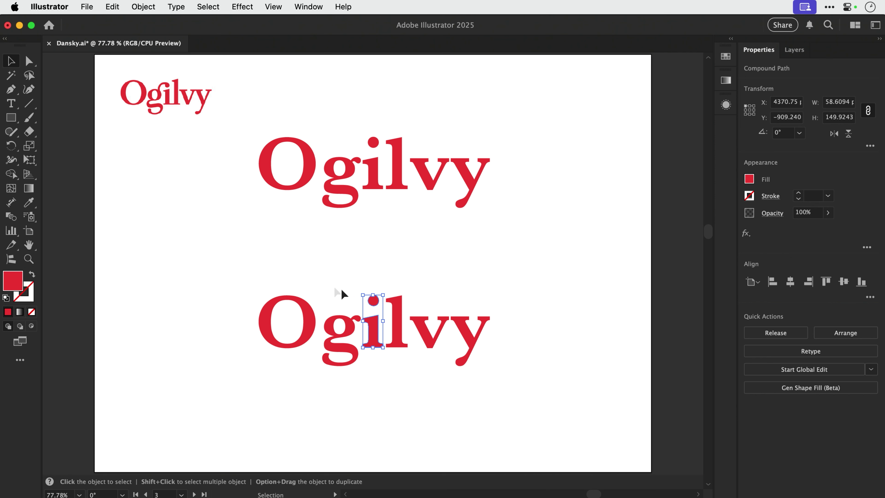
pyautogui.moveTo(248, 279); pyautogui.dragTo(496, 376)
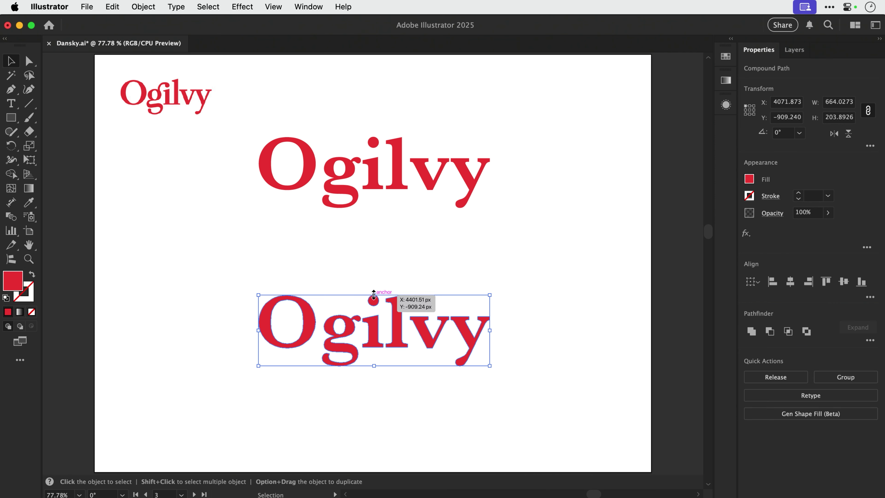
pyautogui.moveTo(374, 295); pyautogui.dragTo(373, 288)
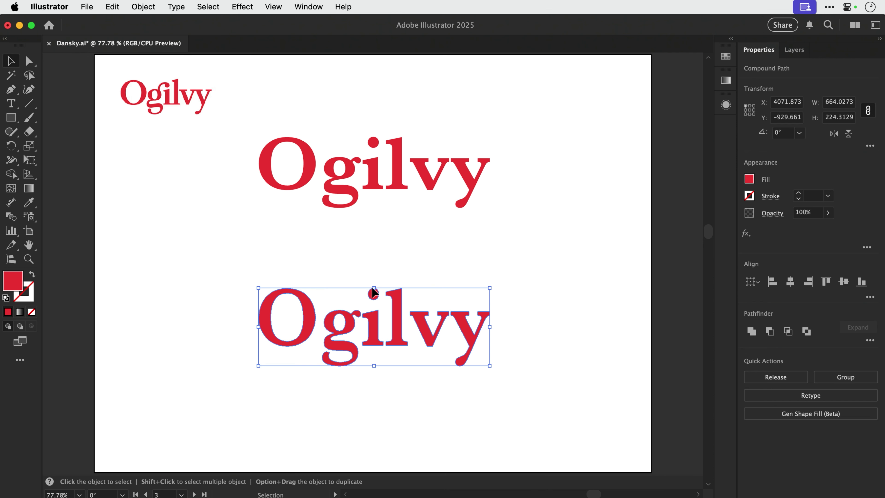
pyautogui.click(356, 262)
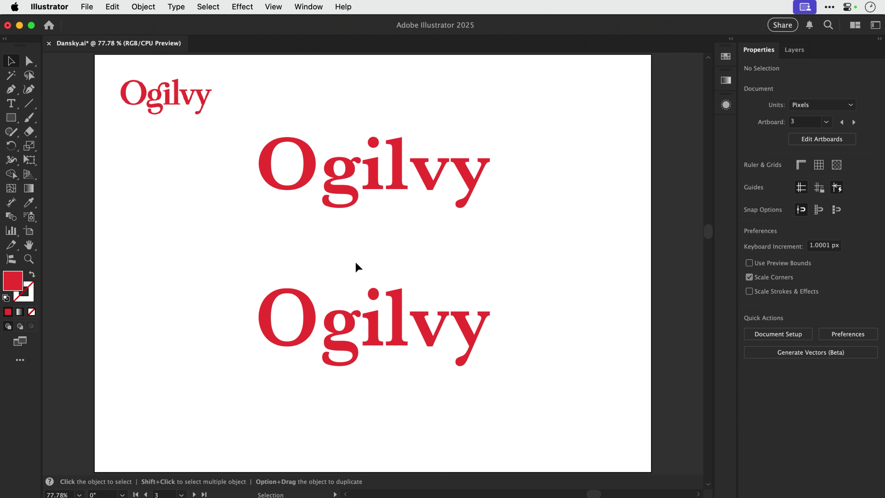
# Undo and redo the vertical stretch to compare the outlined Ogilvy wordmark before and after.
pyautogui.press('super+z')
pyautogui.press('super+z')
pyautogui.press('super+shift+z')
pyautogui.press('super+shift+z')
# Delete the dot of the i in the outlined Ogilvy wordmark.
pyautogui.press('z')
pyautogui.moveTo(214, 263); pyautogui.dragTo(526, 391)
pyautogui.moveTo(527, 391); pyautogui.dragTo(527, 390)
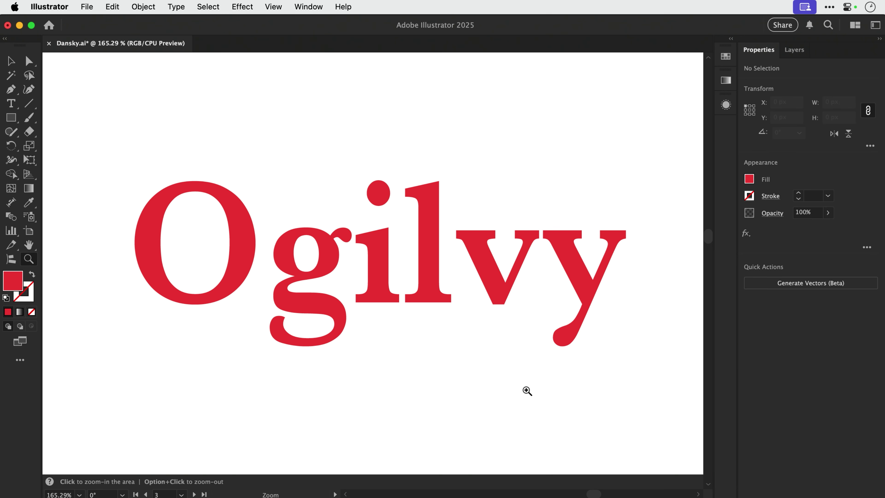
pyautogui.press('v')
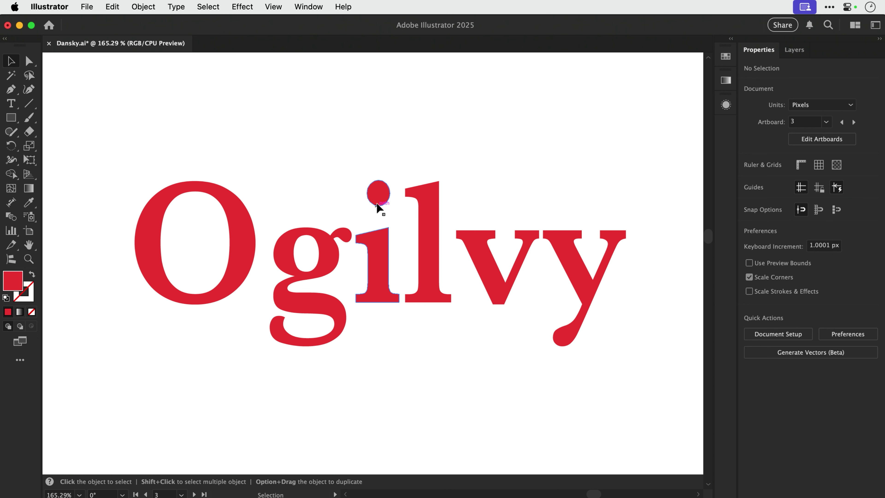
pyautogui.press('a')
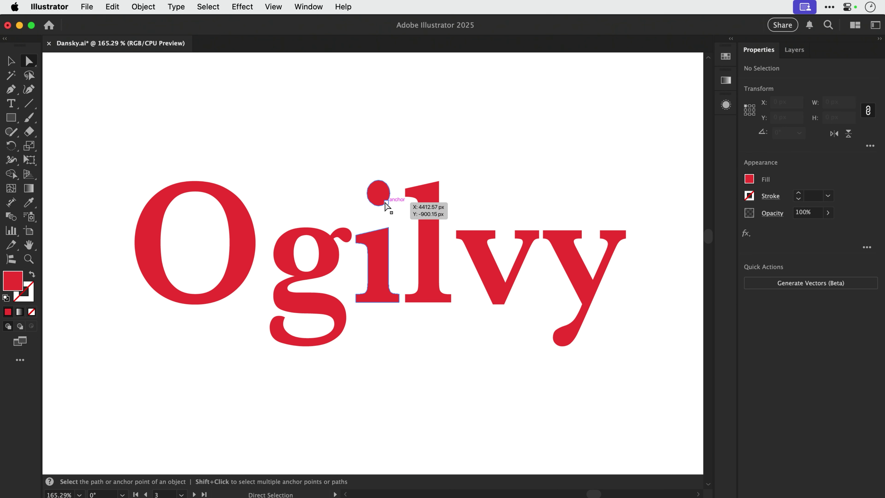
pyautogui.click(386, 203)
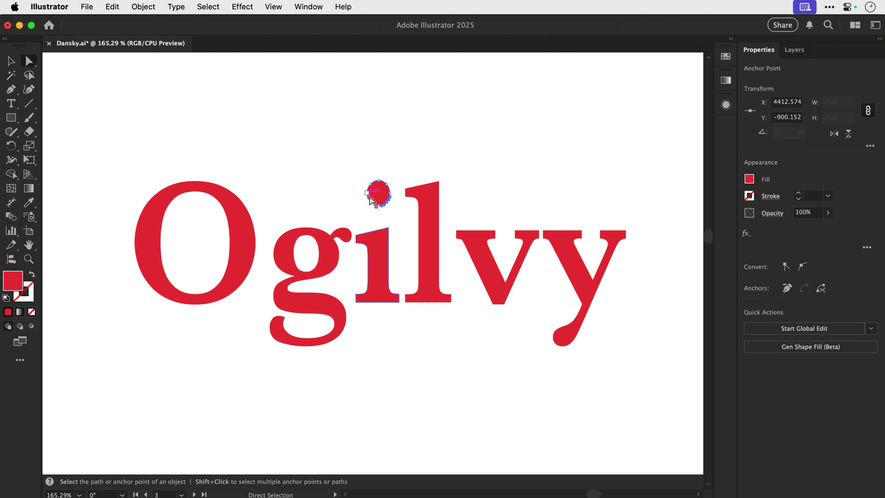
pyautogui.press('super')
pyautogui.press('super')
pyautogui.press('BackSpace')
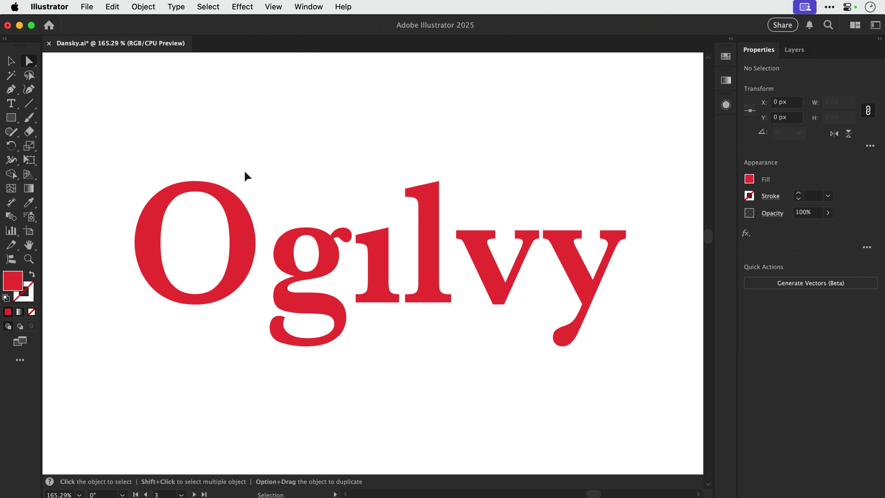
# Draw a red circle about 37 px wide above the i as its new dot.
pyautogui.moveTo(10, 117); pyautogui.dragTo(56, 146)
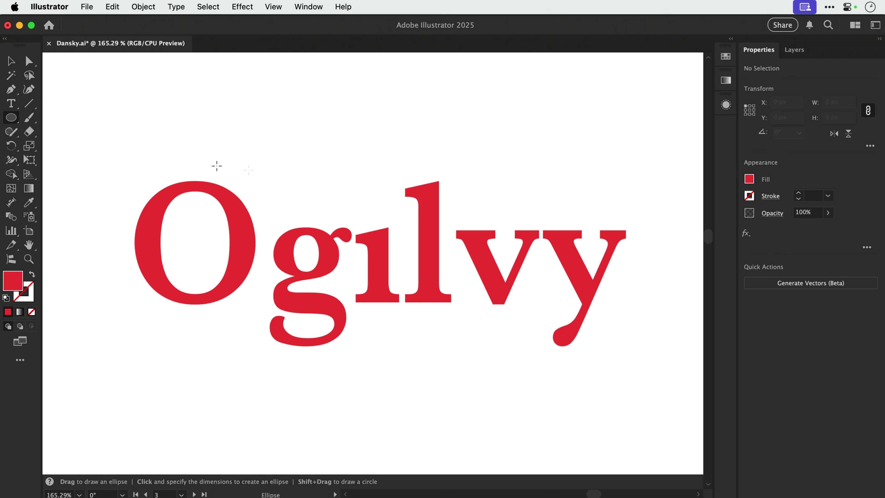
pyautogui.moveTo(362, 185); pyautogui.dragTo(384, 211)
pyautogui.press('v')
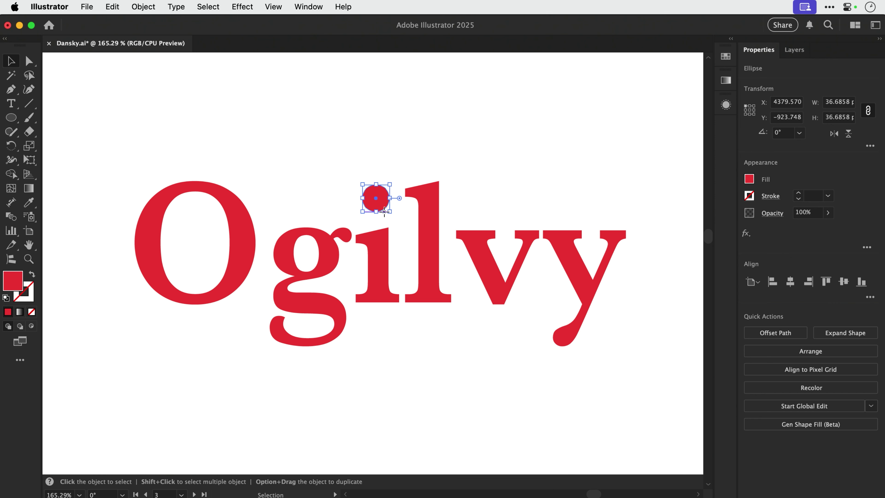
pyautogui.scroll(5, 343, 204)
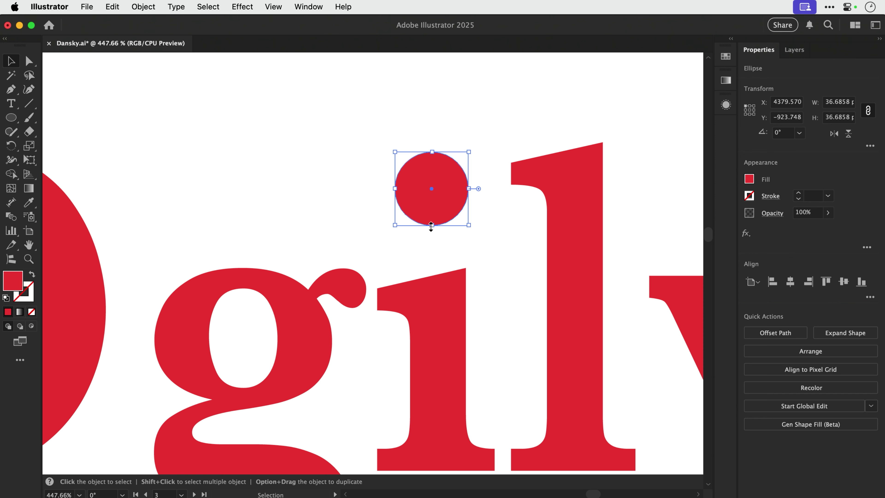
pyautogui.moveTo(431, 226); pyautogui.dragTo(432, 234)
pyautogui.click(492, 232)
pyautogui.press('super+z')
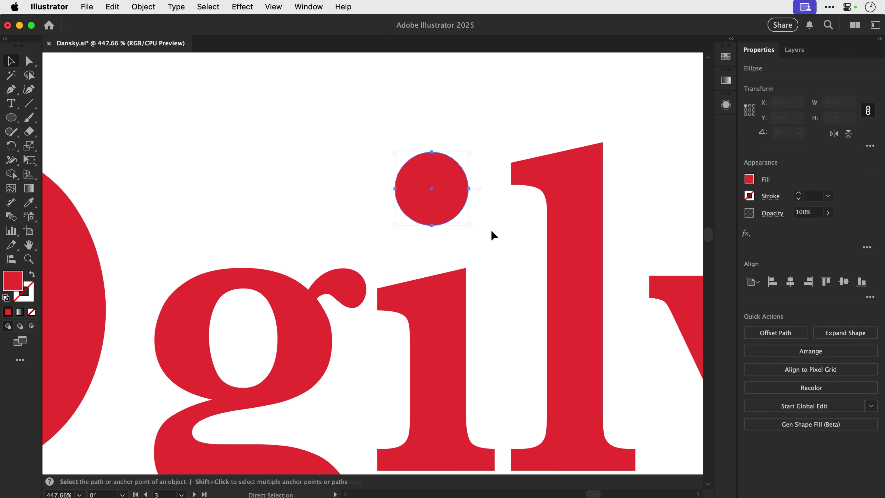
# Delete the anchor points that form the ear at the upper right of the g.
pyautogui.press('a')
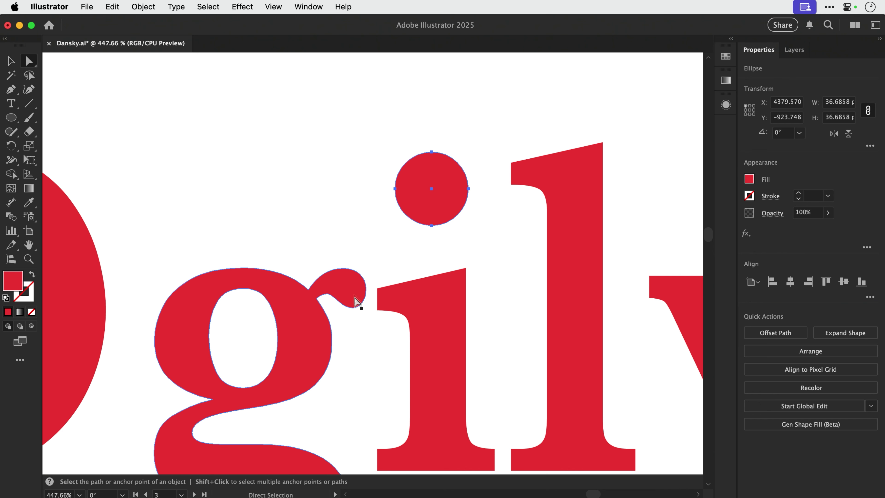
pyautogui.moveTo(352, 294); pyautogui.dragTo(369, 308)
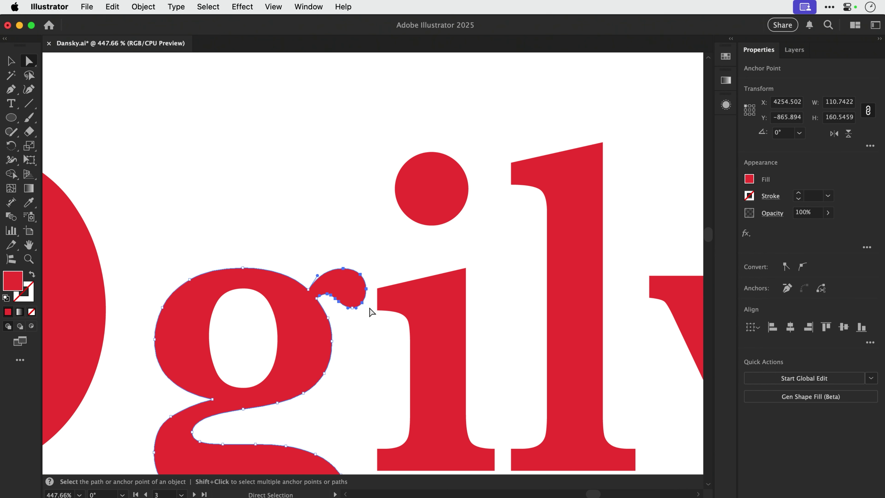
pyautogui.press('Delete')
pyautogui.click(352, 308)
# Bridge the open gap in the g's outline with the Pen tool in outline view, and bend the new segment slightly outward.
pyautogui.press('z')
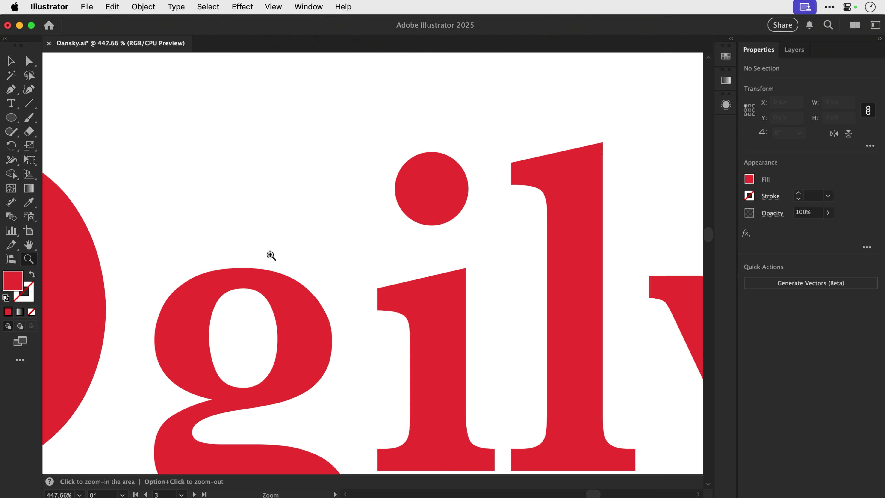
pyautogui.moveTo(270, 253); pyautogui.dragTo(365, 338)
pyautogui.press('v')
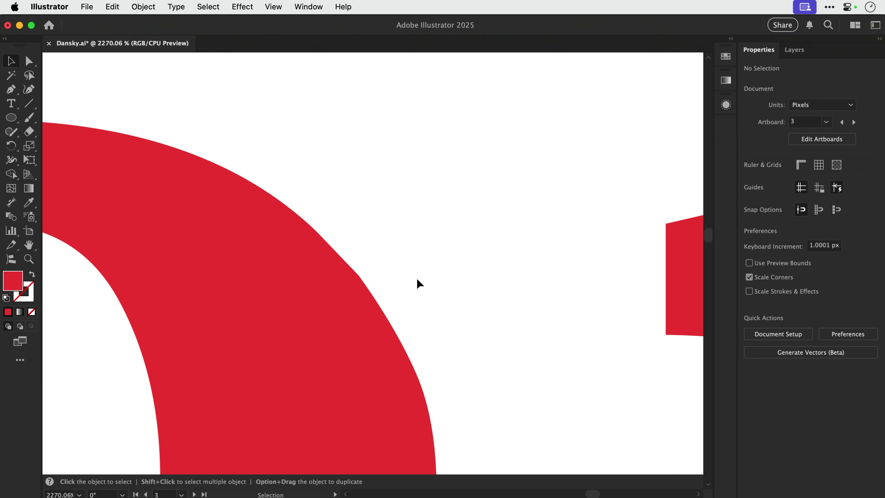
pyautogui.press('super+y')
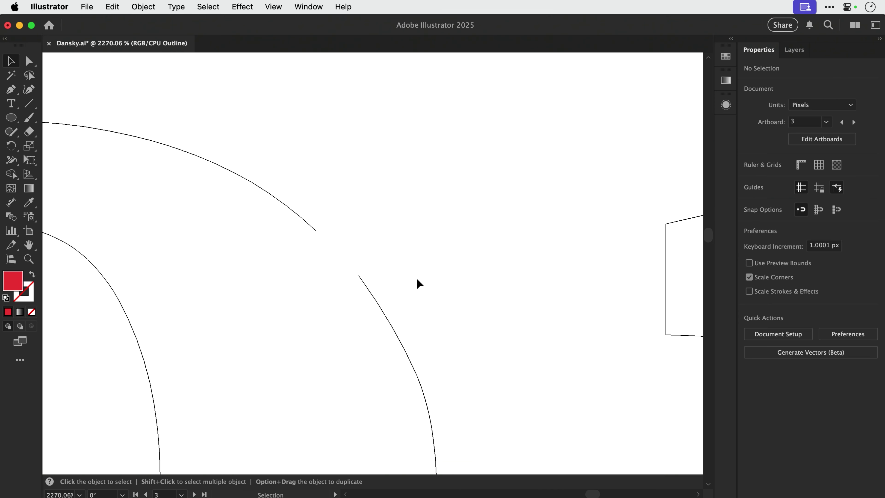
pyautogui.click(316, 231)
pyautogui.press('p')
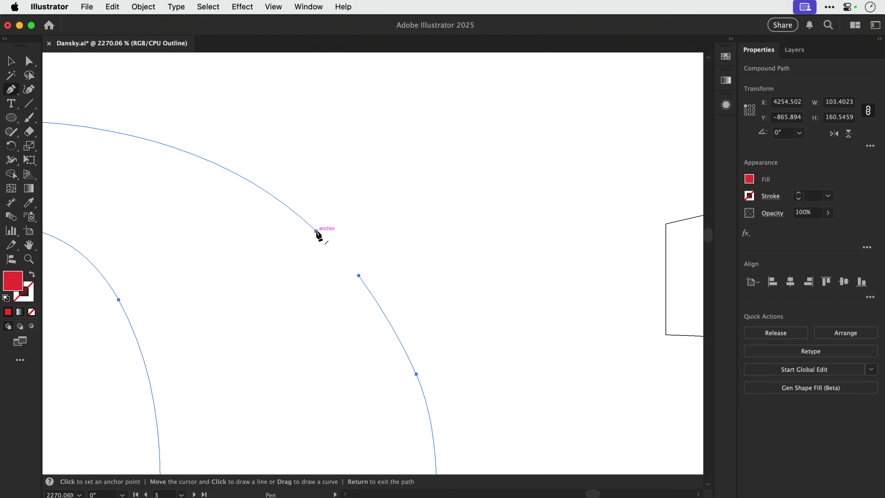
pyautogui.click(316, 231)
pyautogui.click(359, 276)
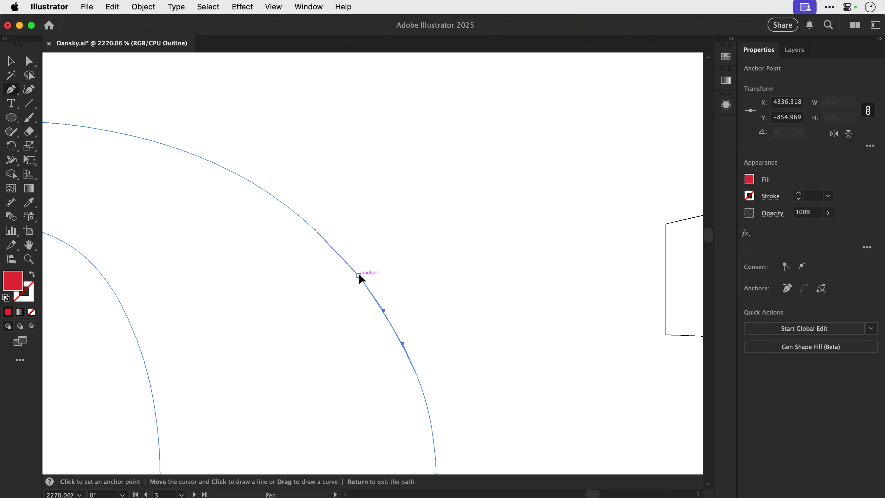
pyautogui.moveTo(372, 296); pyautogui.dragTo(380, 302)
pyautogui.press('super+shift+a')
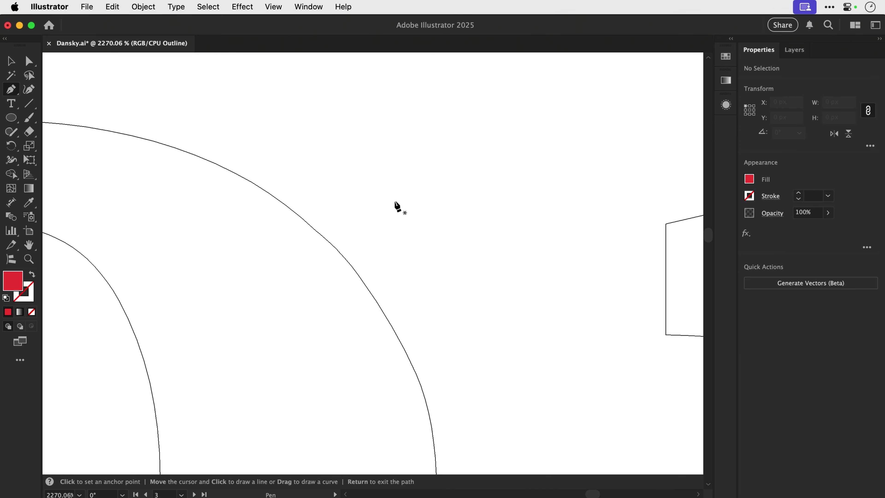
pyautogui.press('v')
pyautogui.press('super+y')
# Draw a circle about 85 px wide above the g and swap its red fill for a red stroke.
pyautogui.press('super+minus')
pyautogui.press('super+minus')
pyautogui.press('super+minus')
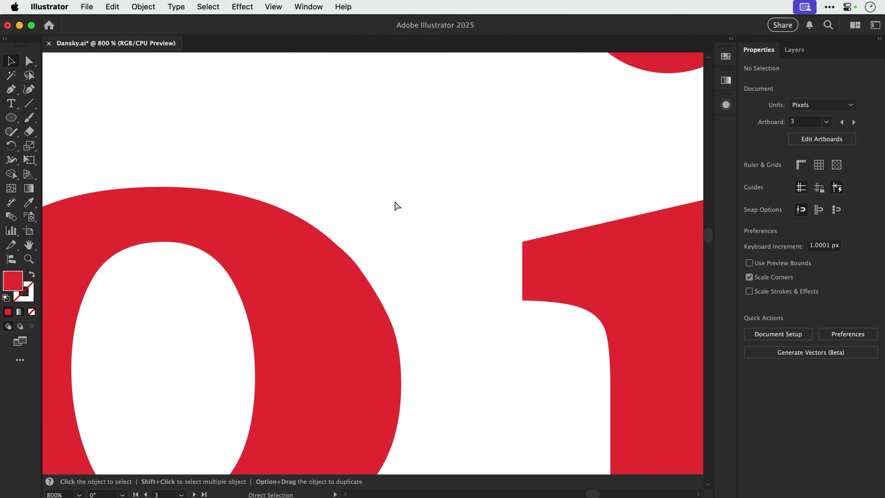
pyautogui.press('super+minus')
pyautogui.press('super+minus')
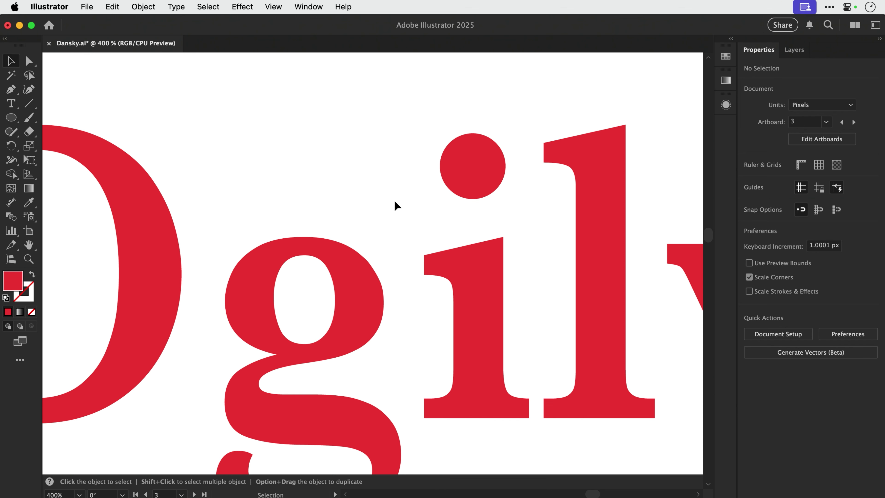
pyautogui.press('super+minus')
pyautogui.press('super+minus')
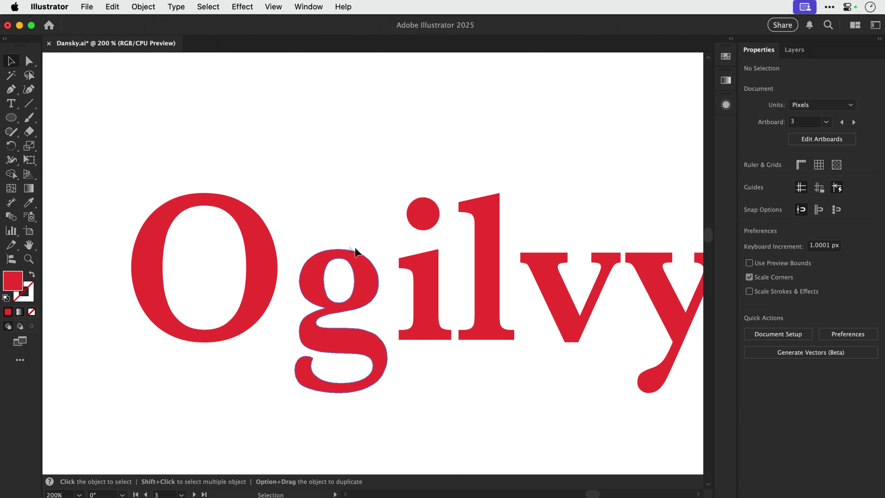
pyautogui.moveTo(13, 115); pyautogui.dragTo(58, 145)
pyautogui.moveTo(320, 154); pyautogui.dragTo(395, 227)
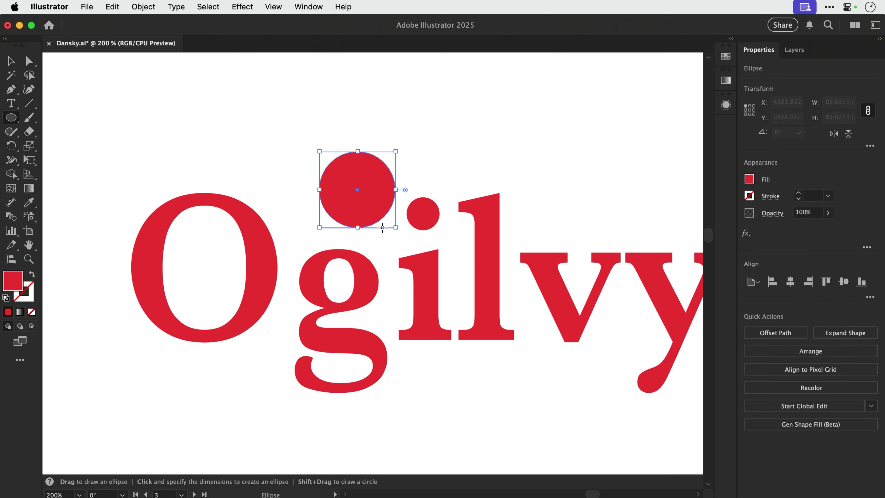
pyautogui.press('super+shift+a')
pyautogui.press('v')
pyautogui.click(375, 223)
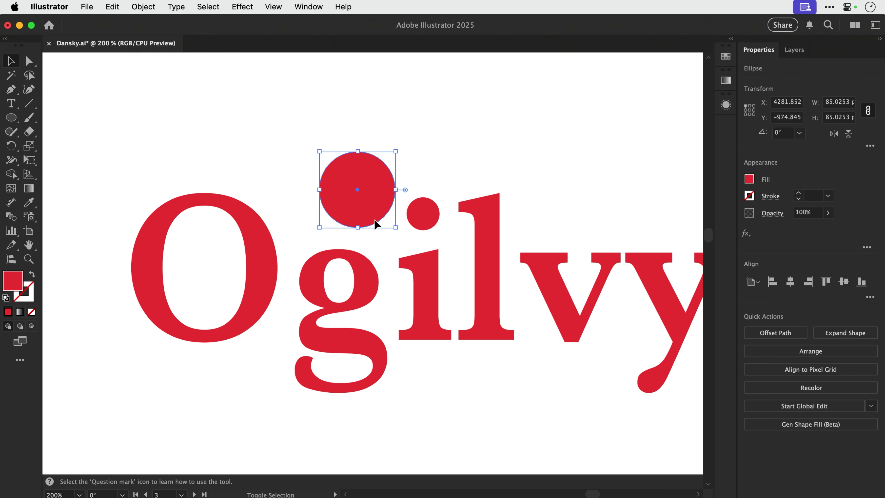
pyautogui.hotkey('shift', 'x')
pyautogui.press('super+shift+a')
pyautogui.press('a')
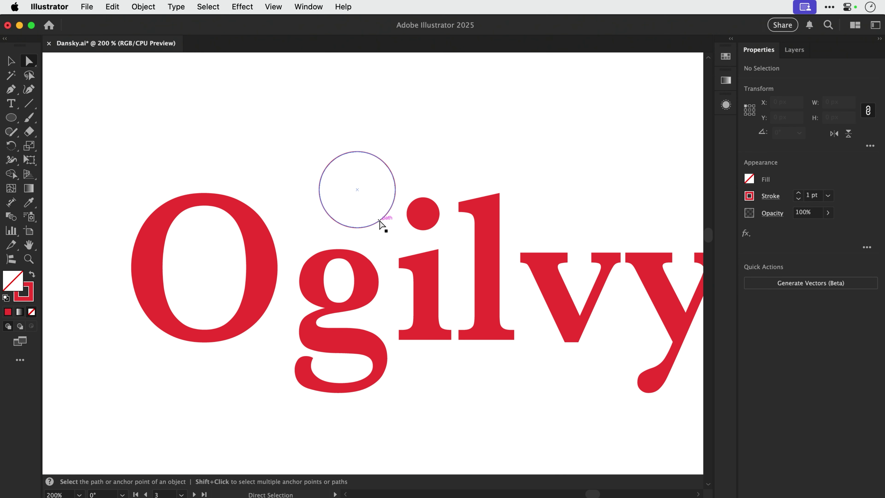
# Delete the two lower segments of the outlined circle, leaving only its upper semicircle.
pyautogui.click(381, 225)
pyautogui.press('BackSpace')
pyautogui.press('v')
pyautogui.press('super+shift+a')
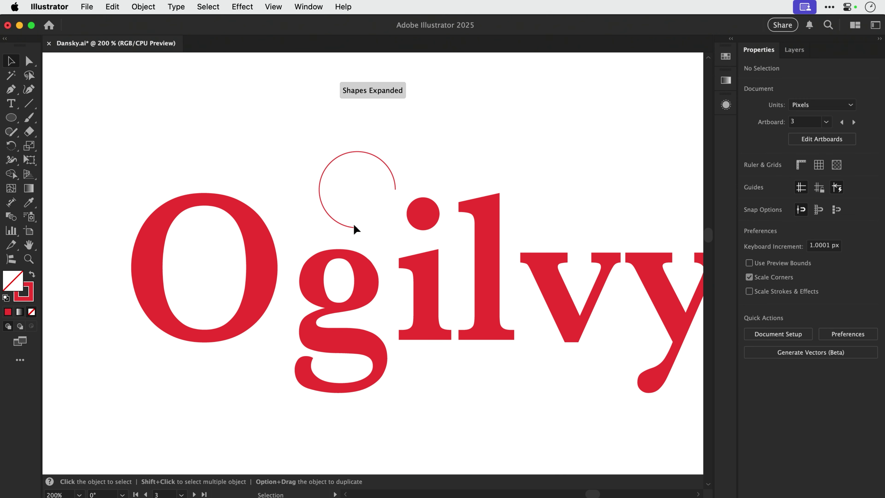
pyautogui.press('a')
pyautogui.click(358, 228)
pyautogui.press('BackSpace')
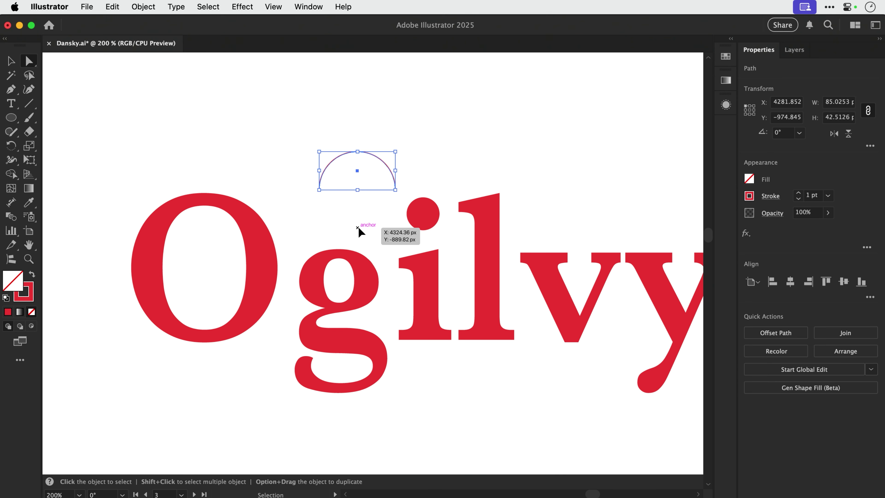
# Rotate the semicircular arc 45° and place it so it links the g to the dot of the i.
pyautogui.press('v')
pyautogui.press('super+shift+a')
pyautogui.moveTo(386, 177); pyautogui.dragTo(398, 201)
pyautogui.press('r')
pyautogui.press('v')
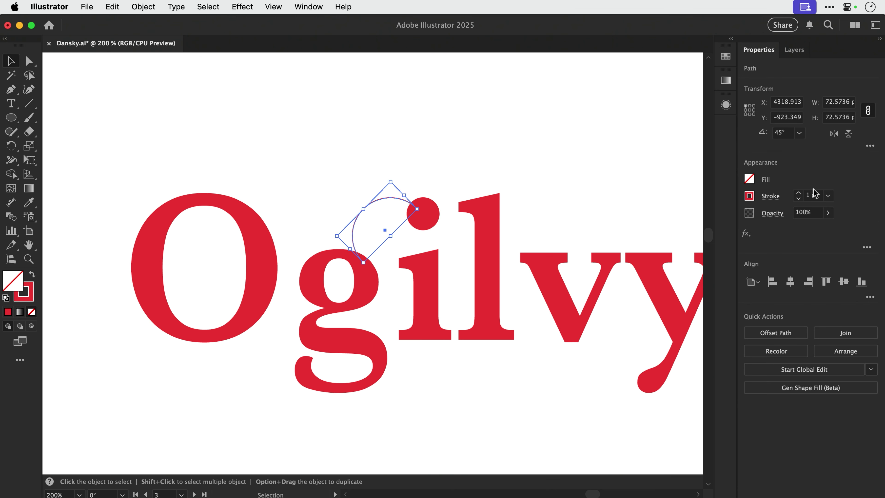
# Set the arc's stroke weight to 11 pt.
pyautogui.click(798, 194)
pyautogui.click(797, 194)
pyautogui.click(798, 194)
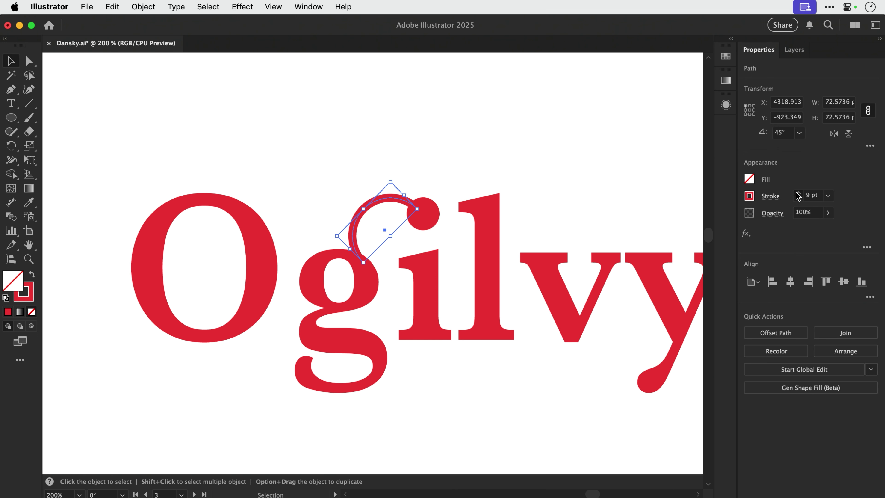
pyautogui.click(798, 194)
pyautogui.click(798, 193)
pyautogui.click(798, 193)
pyautogui.click(798, 194)
pyautogui.click(797, 194)
pyautogui.click(798, 194)
pyautogui.click(798, 194)
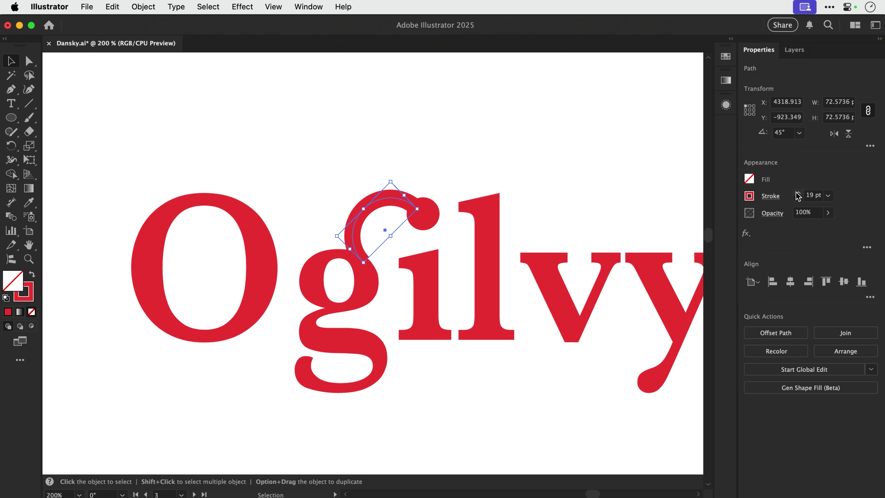
pyautogui.click(798, 194)
pyautogui.click(798, 194)
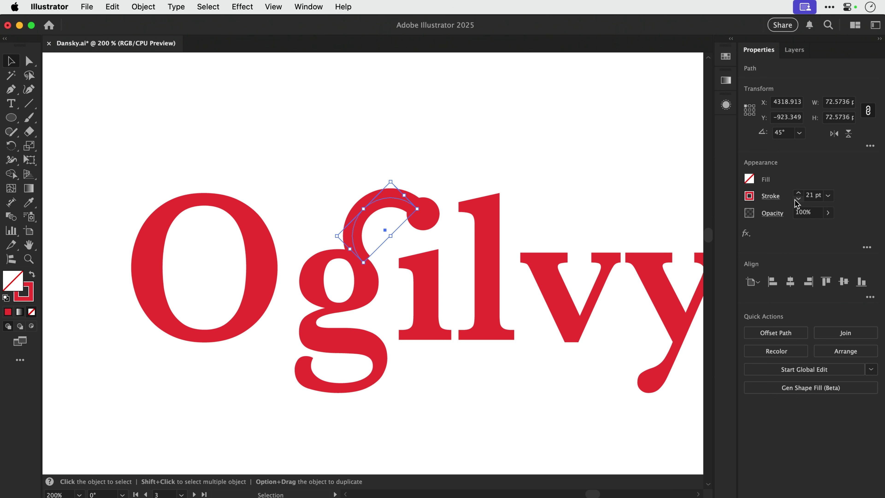
pyautogui.click(798, 199)
pyautogui.click(797, 199)
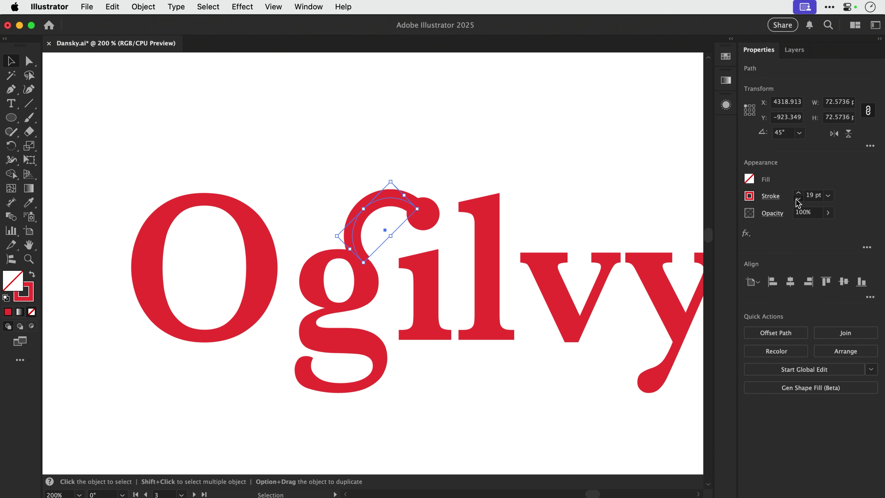
pyautogui.click(798, 198)
pyautogui.click(797, 199)
pyautogui.click(797, 199)
pyautogui.click(797, 198)
pyautogui.click(797, 199)
pyautogui.click(798, 199)
pyautogui.click(798, 198)
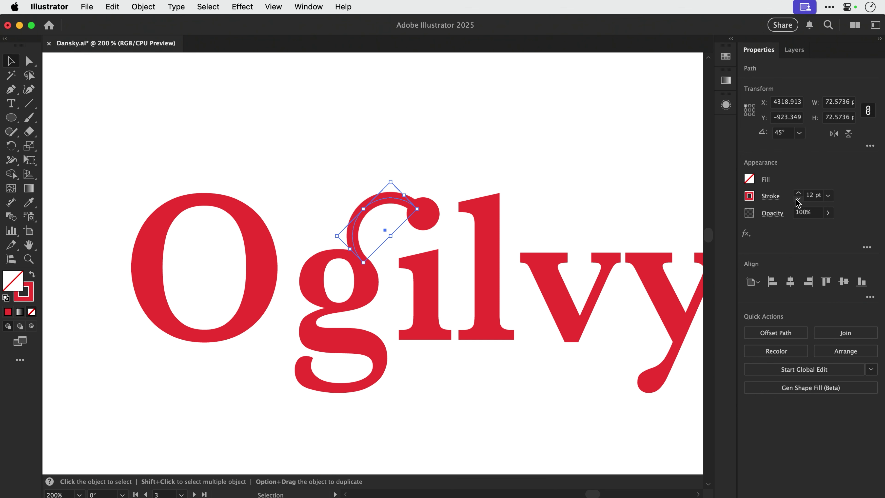
pyautogui.click(798, 199)
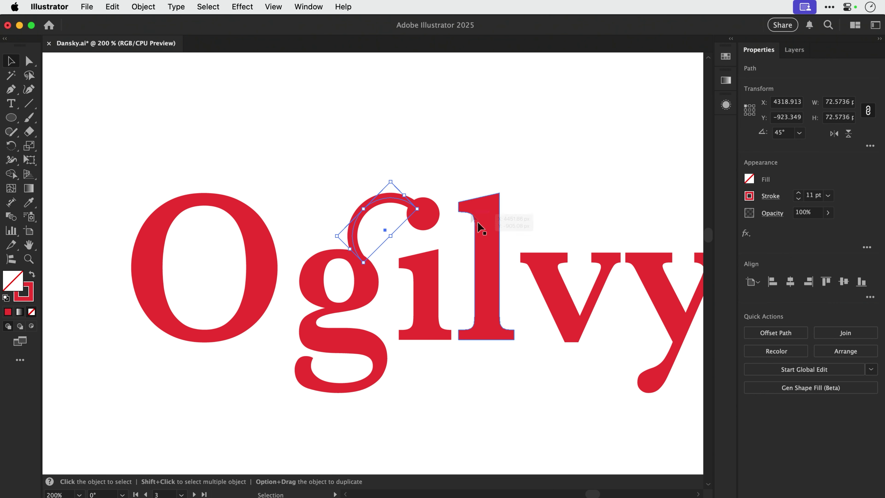
# Move the arc about 2 px to the right, further onto the dot of the i.
pyautogui.click(506, 156)
pyautogui.press('super+space')
pyautogui.moveTo(300, 154); pyautogui.dragTo(512, 327)
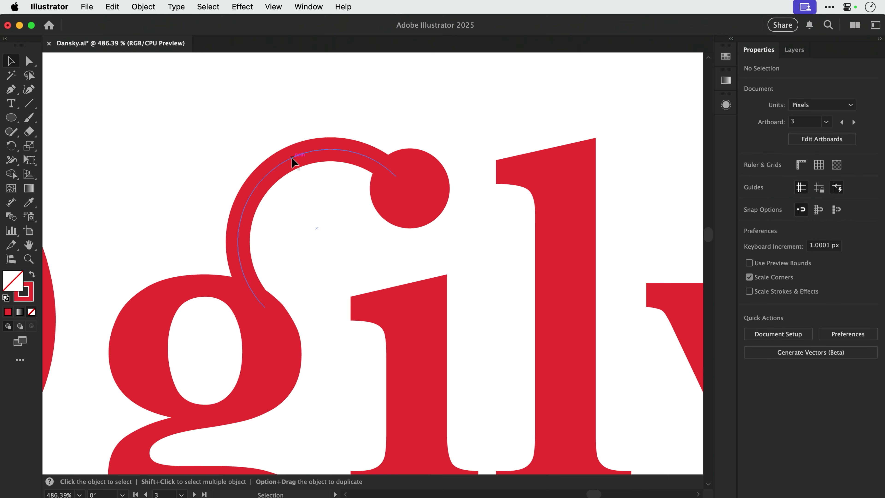
pyautogui.moveTo(293, 158); pyautogui.dragTo(296, 157)
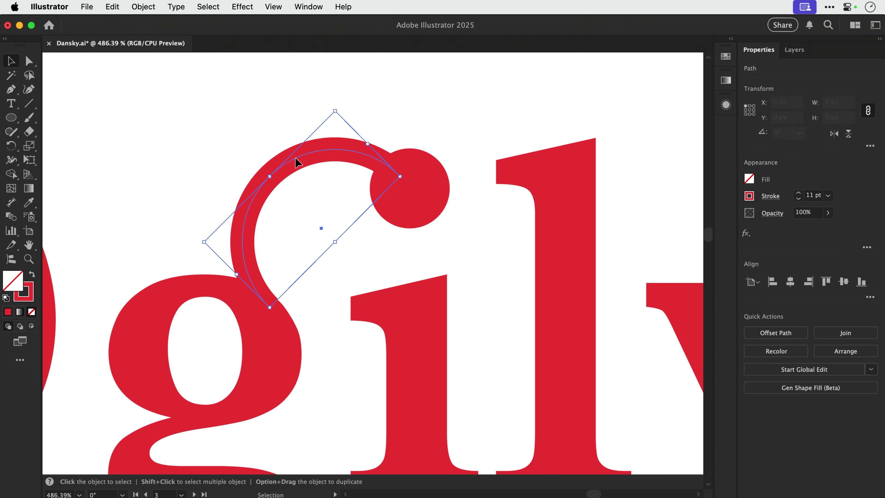
# Enlarge the arc slightly to about 73.4 px wide and high where its lower end meets the g.
pyautogui.press('super+space')
pyautogui.moveTo(160, 180); pyautogui.dragTo(319, 343)
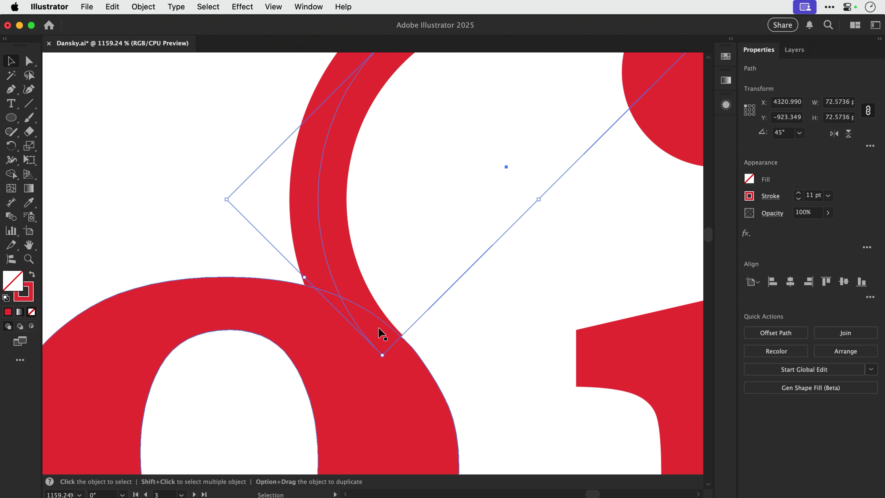
pyautogui.moveTo(381, 355); pyautogui.dragTo(381, 363)
pyautogui.press('super+shift+a')
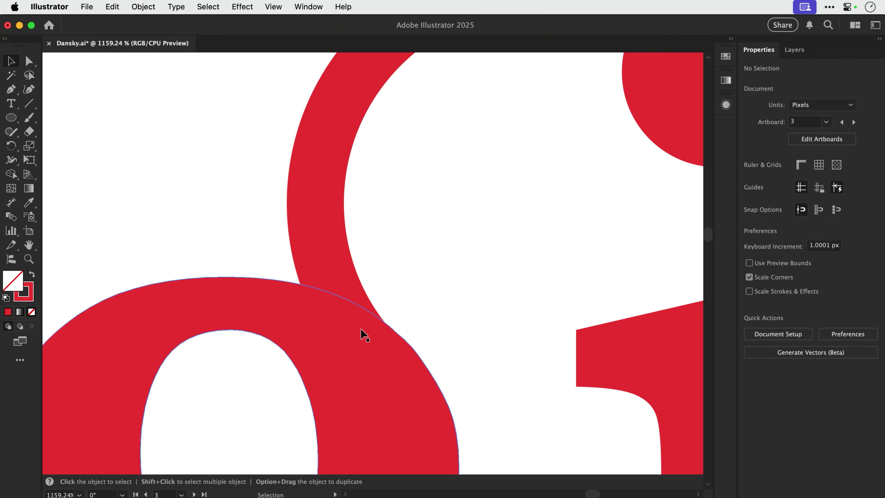
pyautogui.click(328, 273)
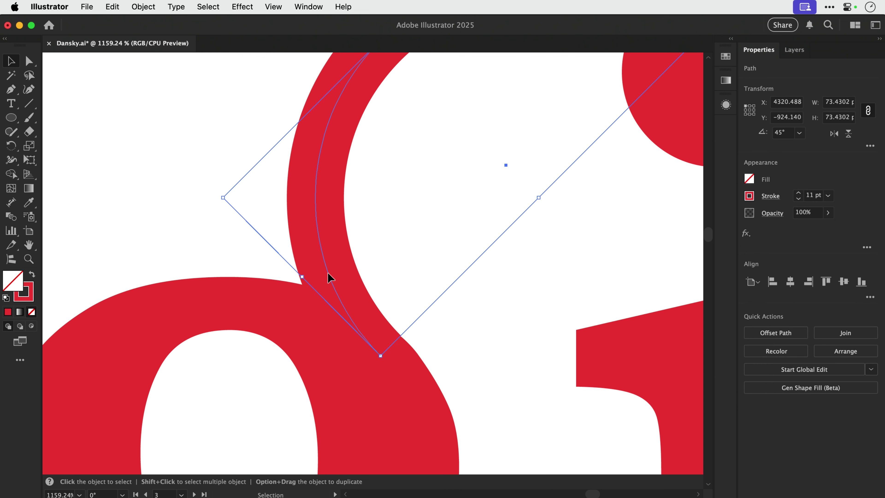
# Shift the arc down very slightly so its lower end blends into the g's outline.
pyautogui.press('super+shift+a')
pyautogui.press('z')
pyautogui.moveTo(289, 245); pyautogui.dragTo(419, 372)
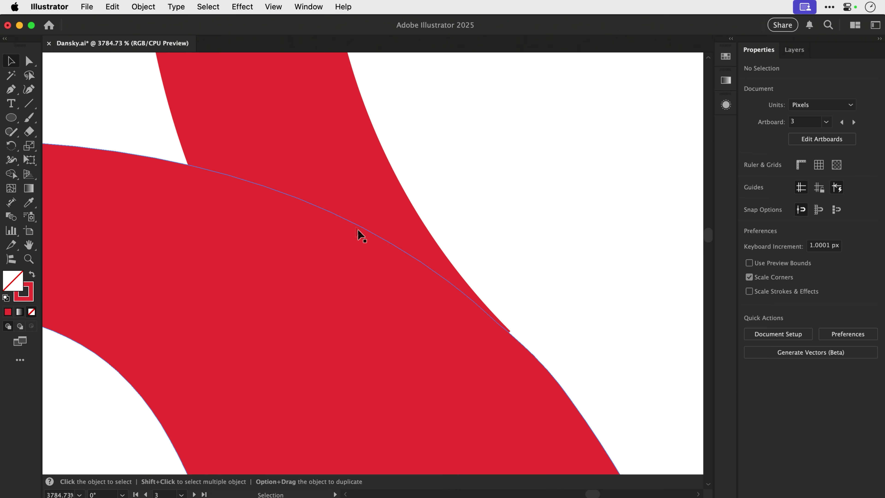
pyautogui.moveTo(287, 164); pyautogui.dragTo(287, 167)
pyautogui.press('super+shift+a')
# View the wordmark from further out to examine how the arc connects the g with the dot of the i.
pyautogui.press('super+minus')
pyautogui.press('super+minus')
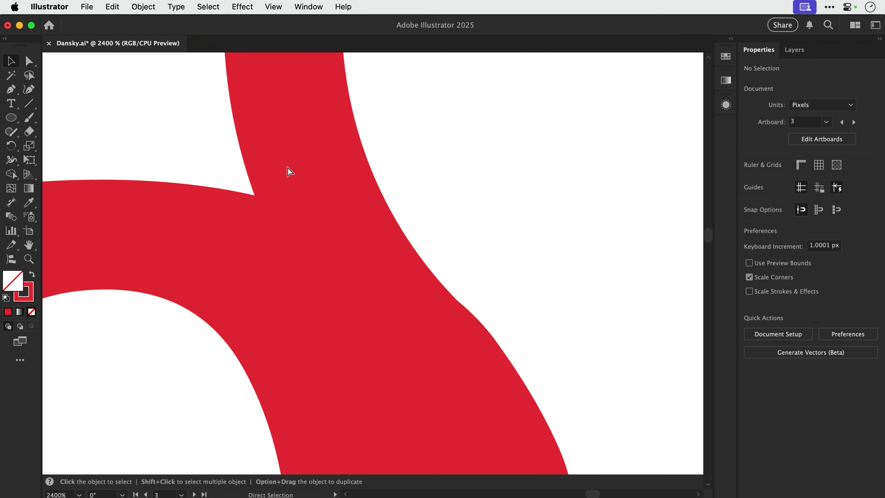
pyautogui.press('super+minus')
pyautogui.press('super+minus')
pyautogui.press('super+minus')
pyautogui.press('super+minus')
pyautogui.press('super+minus')
pyautogui.press('super+minus')
pyautogui.press('super+minus')
pyautogui.press('super+minus')
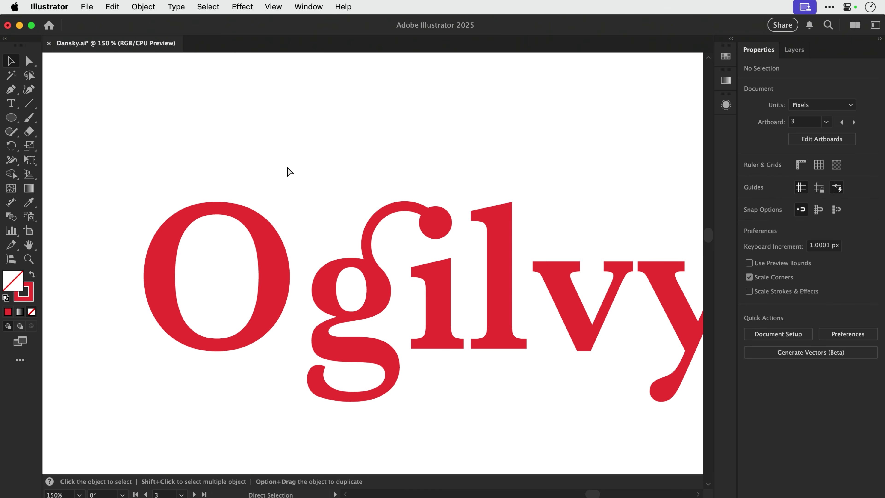
# Rotate the arc clockwise about its lower end at the g to an angle of about 32.8°.
pyautogui.moveTo(360, 185); pyautogui.dragTo(425, 322)
pyautogui.press('super+minus')
pyautogui.press('super+minus')
pyautogui.press('z')
pyautogui.press('v')
pyautogui.click(331, 273)
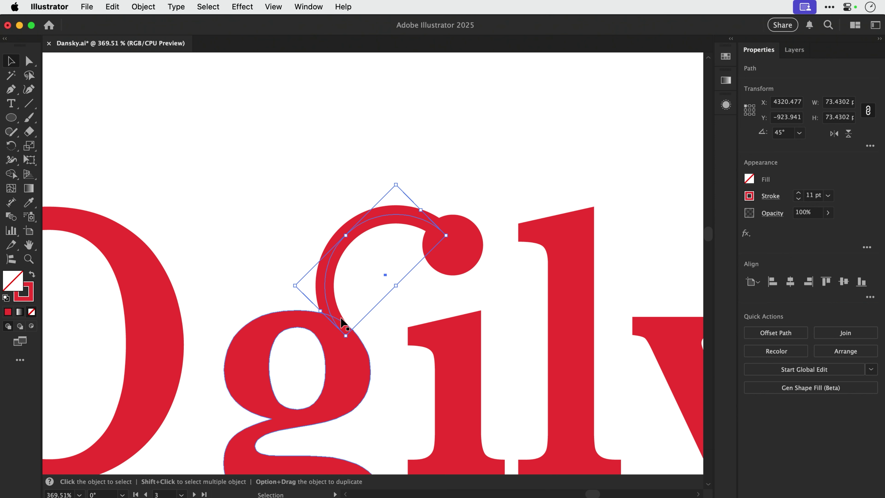
pyautogui.press('r')
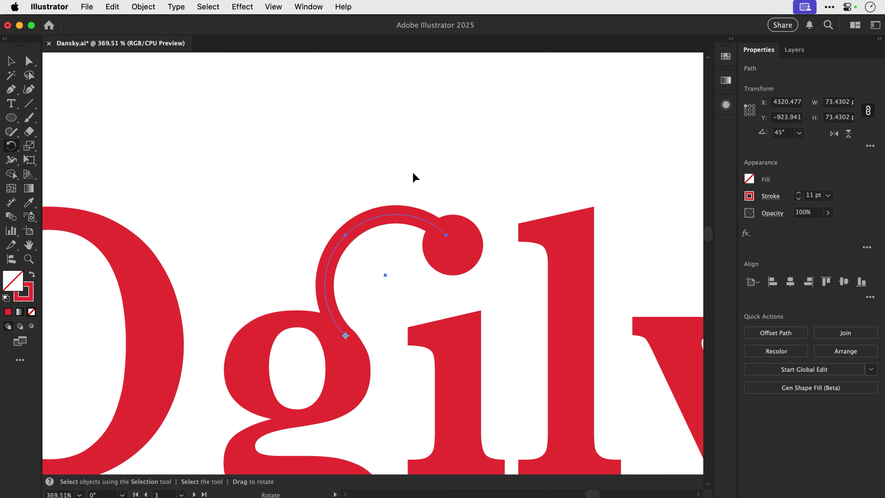
pyautogui.moveTo(412, 172)
pyautogui.mouseDown()
pyautogui.moveTo(469, 237)
pyautogui.moveTo(449, 210)
pyautogui.moveTo(393, 188)
pyautogui.moveTo(433, 210)
pyautogui.mouseUp()
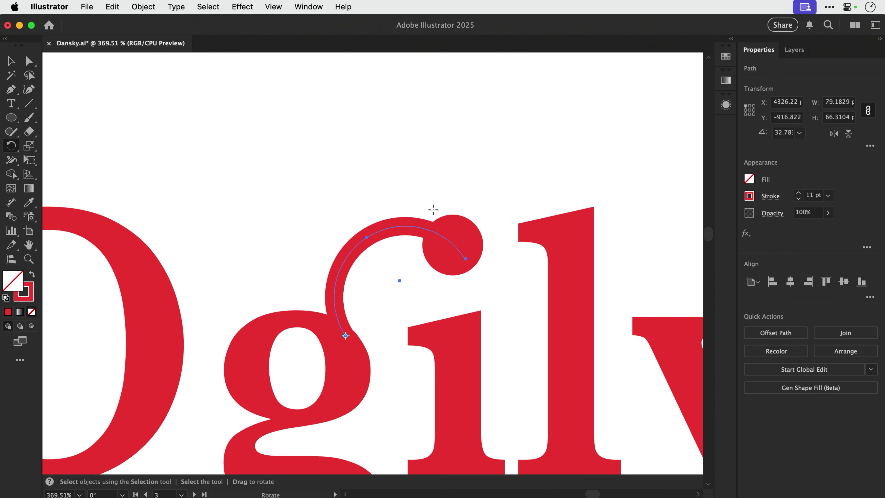
# Move the dot of the i straight down beneath the arc's end and shrink it slightly.
pyautogui.press('v')
pyautogui.click(454, 248)
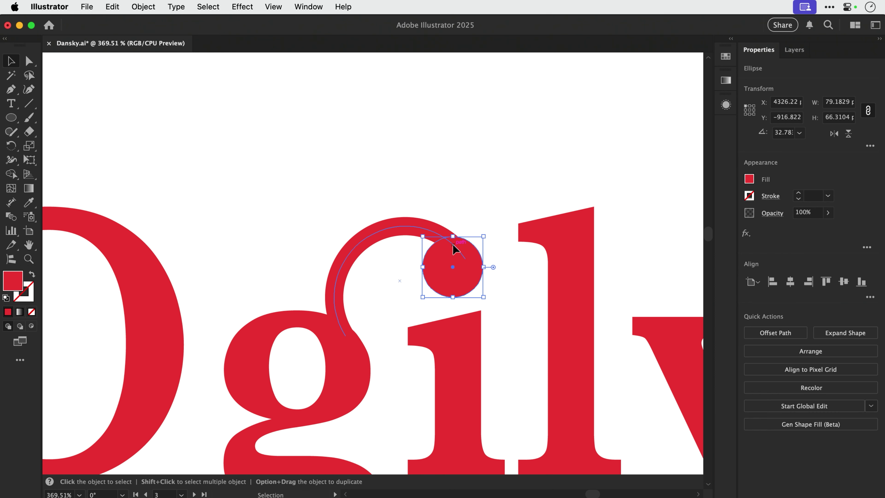
pyautogui.moveTo(484, 296); pyautogui.dragTo(474, 292)
pyautogui.click(475, 293)
# Shift the dot of the i slightly down so its edge lines up with the arc's outer edge.
pyautogui.press('z')
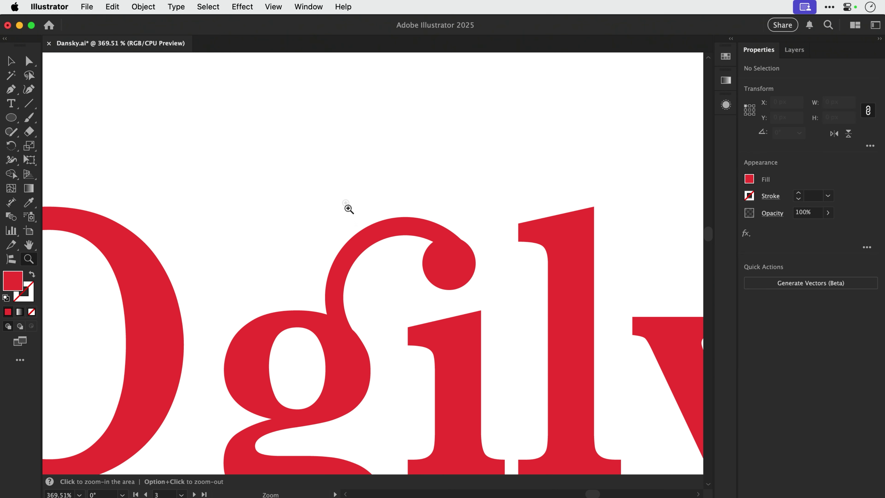
pyautogui.moveTo(310, 169); pyautogui.dragTo(532, 381)
pyautogui.press('v')
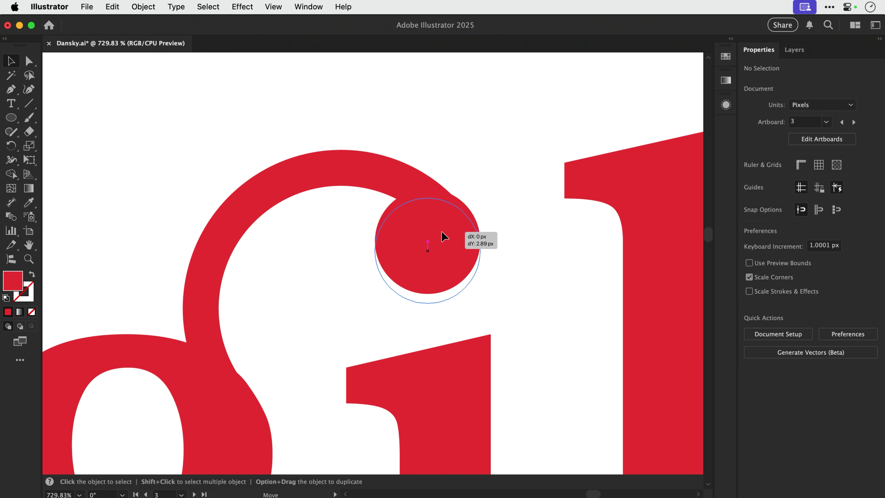
pyautogui.click(442, 232)
pyautogui.moveTo(441, 231); pyautogui.dragTo(441, 227)
pyautogui.click(537, 137)
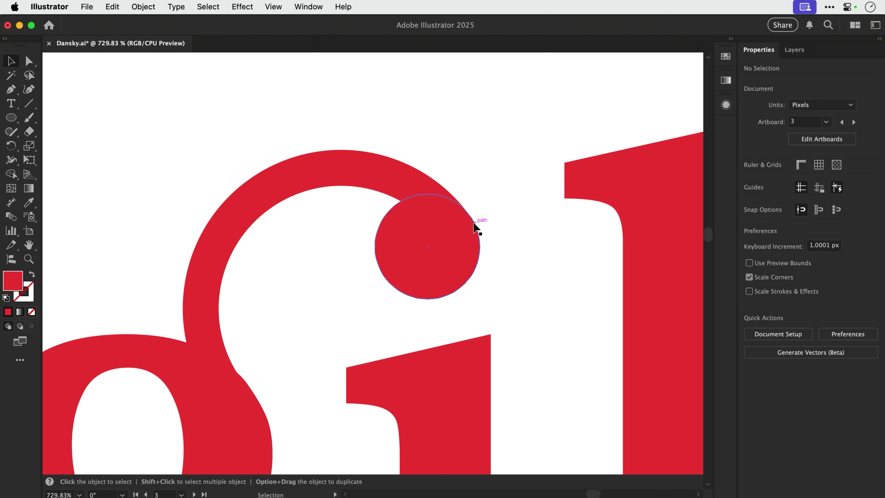
# Nudge the dot very slightly down and to the right so the arc's outer edge flows into it.
pyautogui.press('z')
pyautogui.moveTo(438, 187); pyautogui.dragTo(497, 253)
pyautogui.press('v')
pyautogui.moveTo(371, 340); pyautogui.dragTo(384, 356)
pyautogui.click(511, 160)
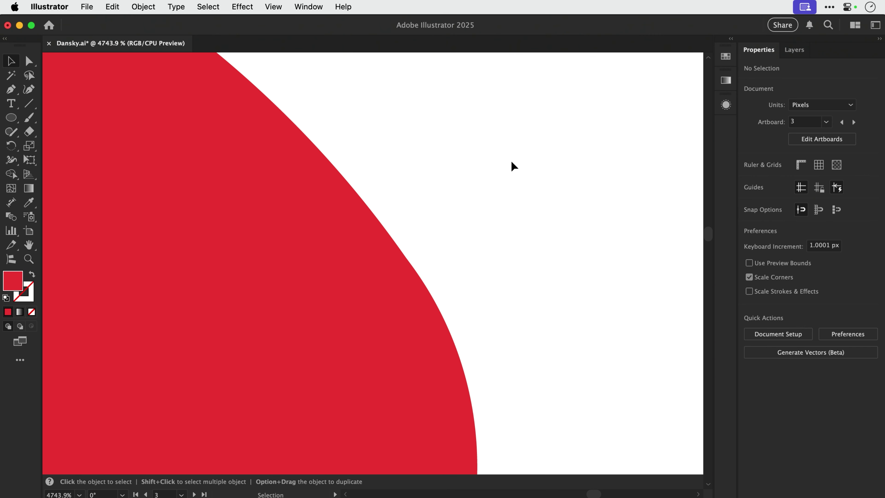
# Examine the arc's joints with the dot of the i and the g, both close up and across the wordmark.
pyautogui.press('super+0')
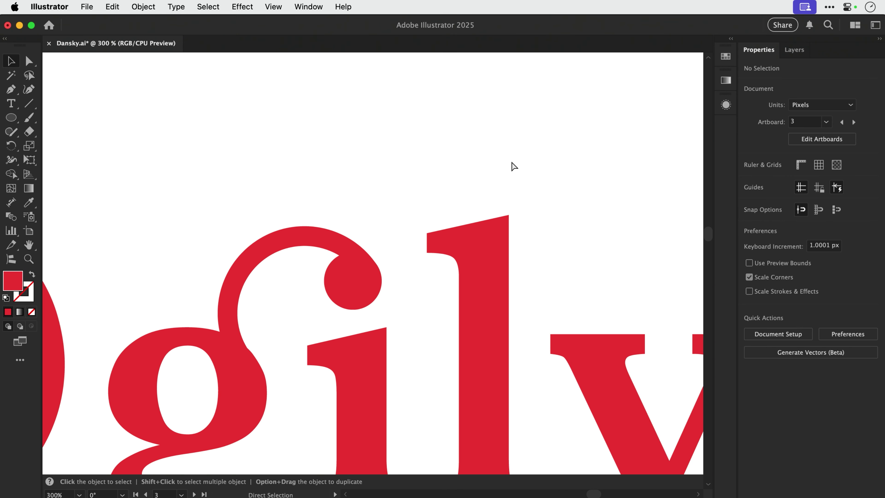
pyautogui.press('super+minus')
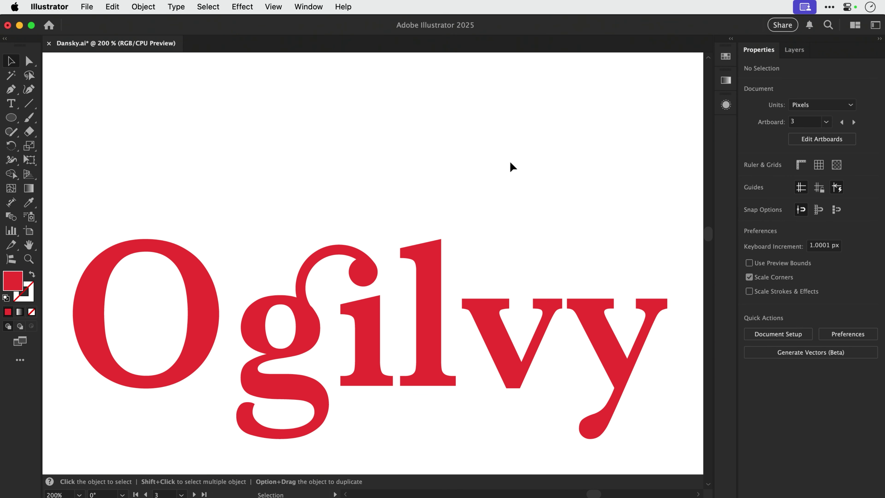
pyautogui.press('z')
pyautogui.moveTo(274, 289); pyautogui.dragTo(340, 331)
pyautogui.press('v')
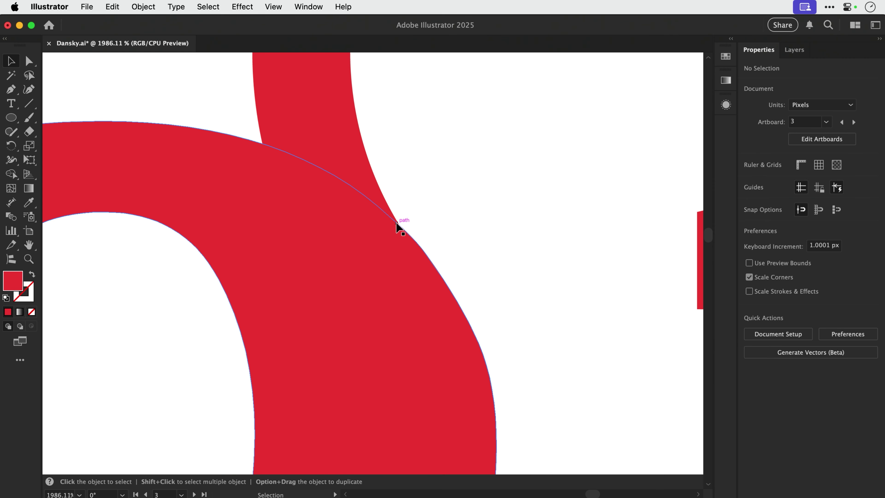
pyautogui.press('super+minus')
pyautogui.press('super+minus')
pyautogui.press('super+minus')
pyautogui.press('super+minus')
pyautogui.press('super+minus')
pyautogui.press('super+minus')
# Choose the Pencil tool for reshaping the g's lower loop and set its fidelity near the Smooth end.
pyautogui.press('space')
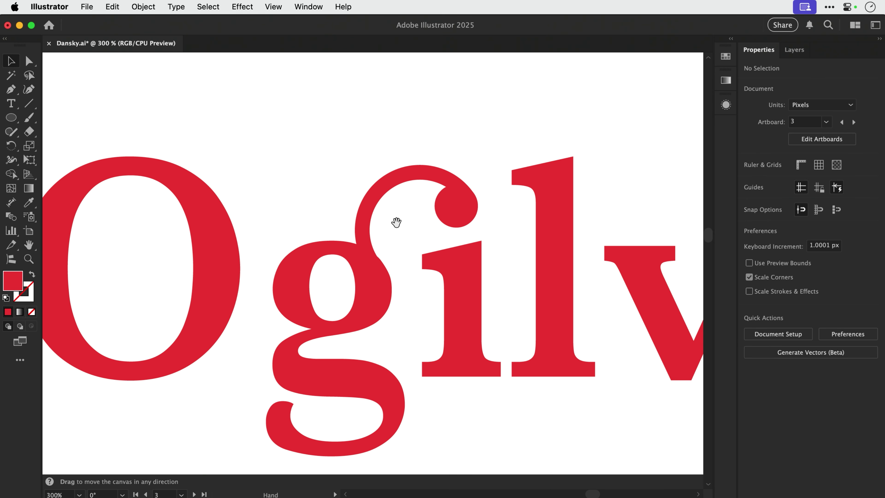
pyautogui.moveTo(396, 222); pyautogui.dragTo(413, 152)
pyautogui.press('z')
pyautogui.moveTo(247, 316); pyautogui.dragTo(433, 421)
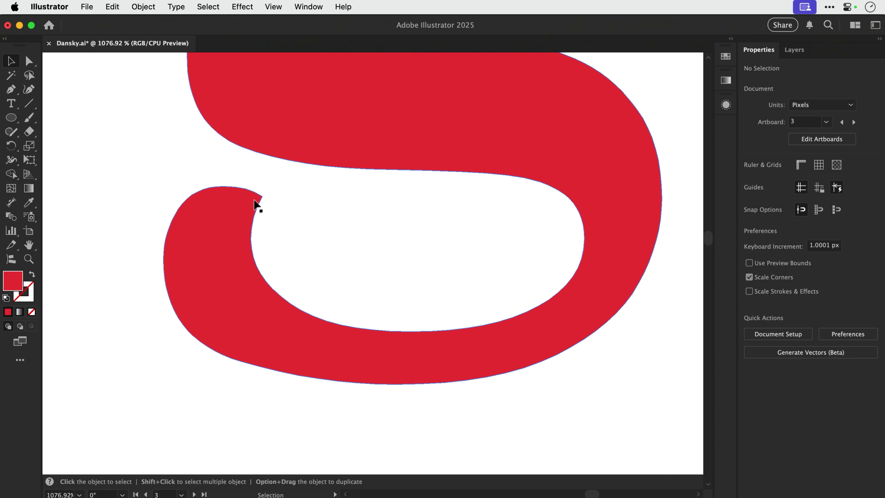
pyautogui.click(232, 291)
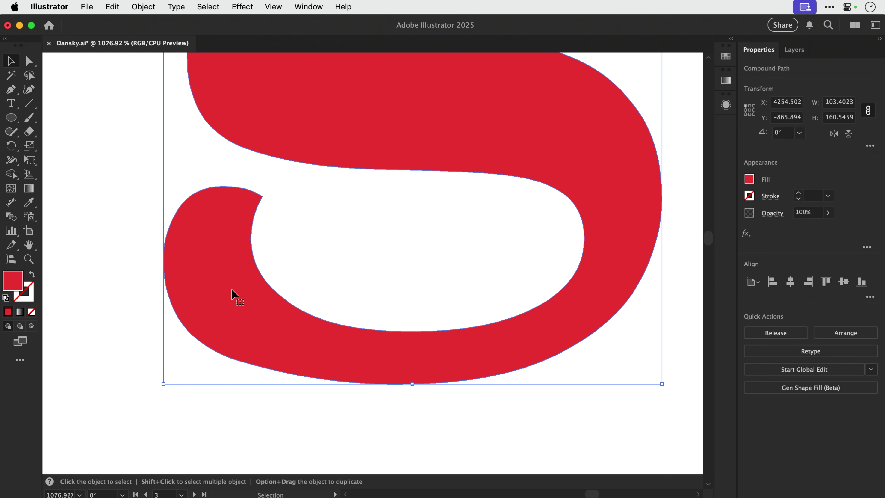
pyautogui.click(24, 134)
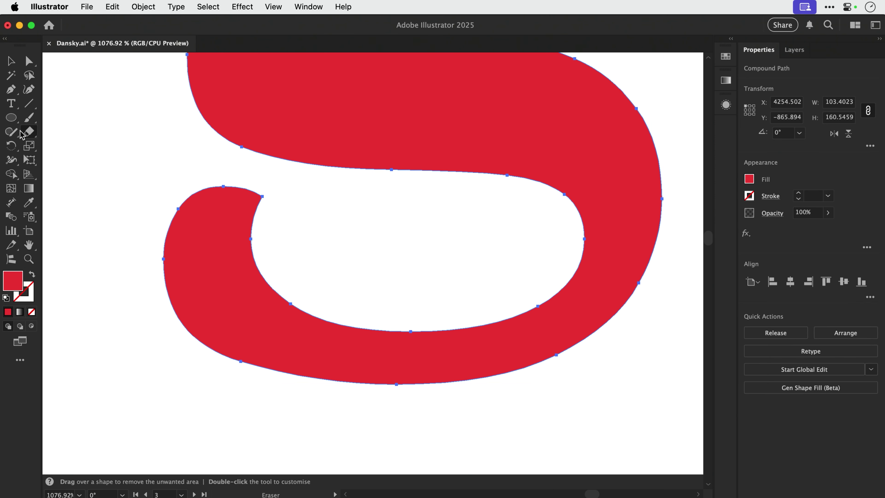
pyautogui.click(17, 135)
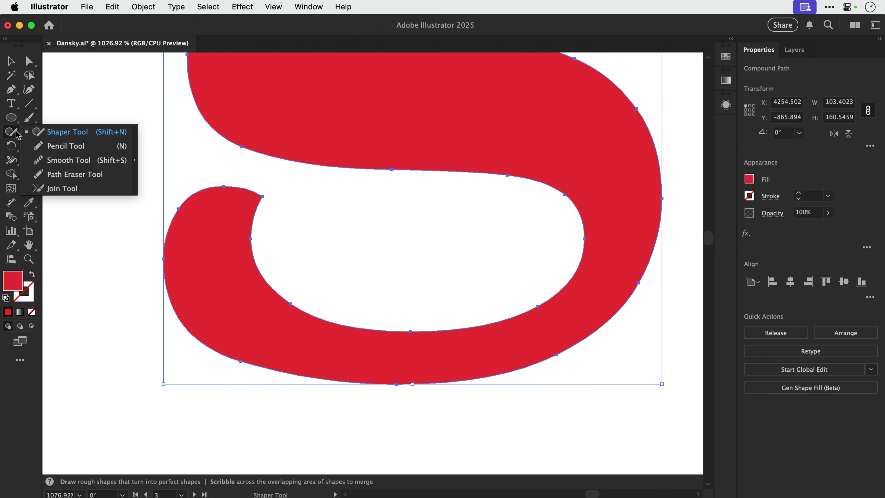
pyautogui.click(48, 146)
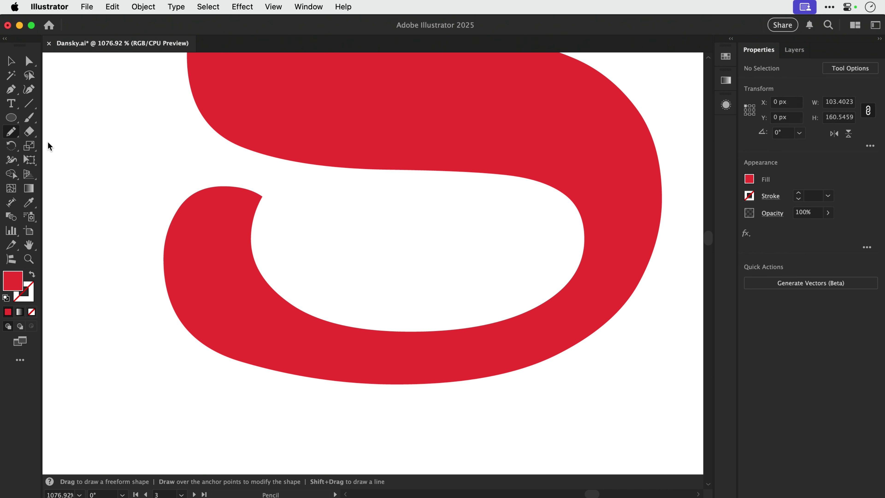
pyautogui.doubleClick(13, 131)
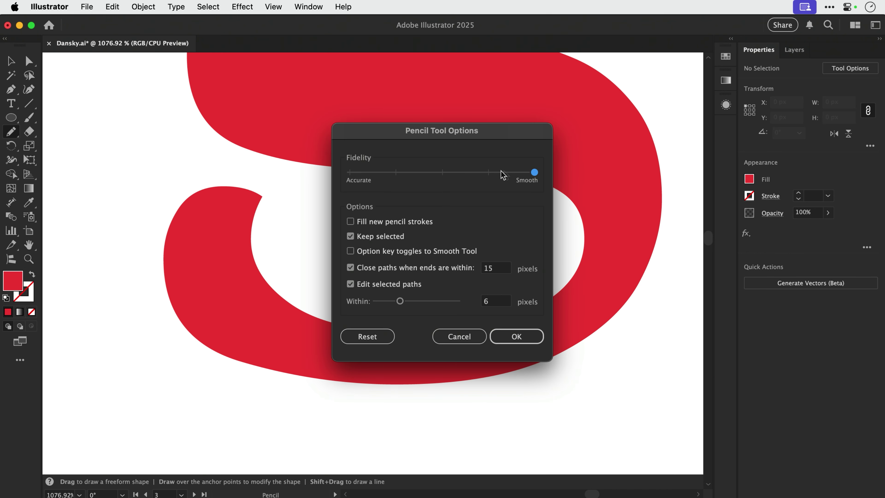
pyautogui.moveTo(537, 172); pyautogui.dragTo(501, 176)
pyautogui.click(515, 336)
# Draw a wavy test stroke with the Pencil tool inside the g's lower loop and undo it.
pyautogui.moveTo(480, 255)
pyautogui.mouseDown()
pyautogui.moveTo(445, 221)
pyautogui.moveTo(398, 260)
pyautogui.moveTo(363, 250)
pyautogui.moveTo(330, 212)
pyautogui.moveTo(311, 234)
pyautogui.moveTo(275, 215)
pyautogui.mouseUp()
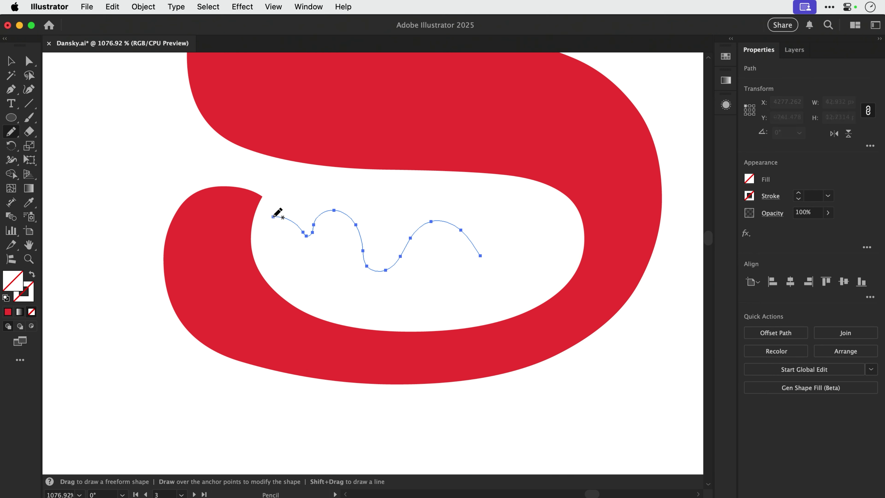
pyautogui.press('super+z')
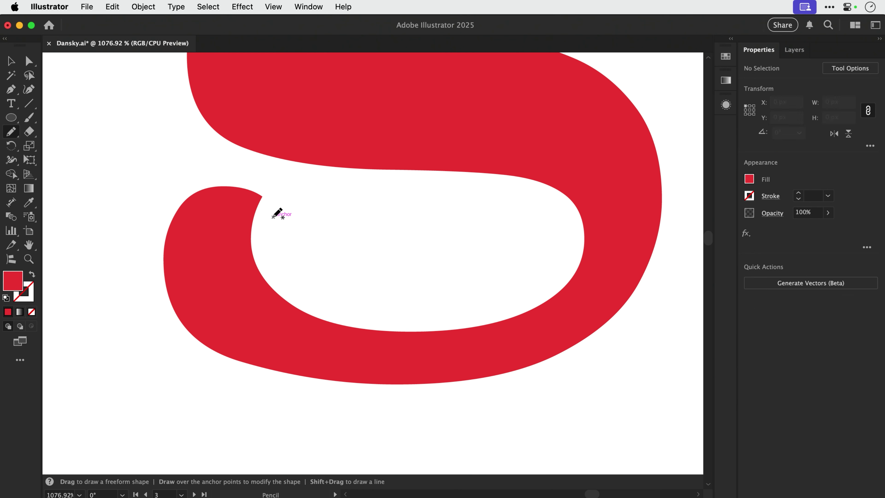
# Redraw the pointed tip of the g's lower loop as a rounded terminal with the Pencil tool.
pyautogui.press('v')
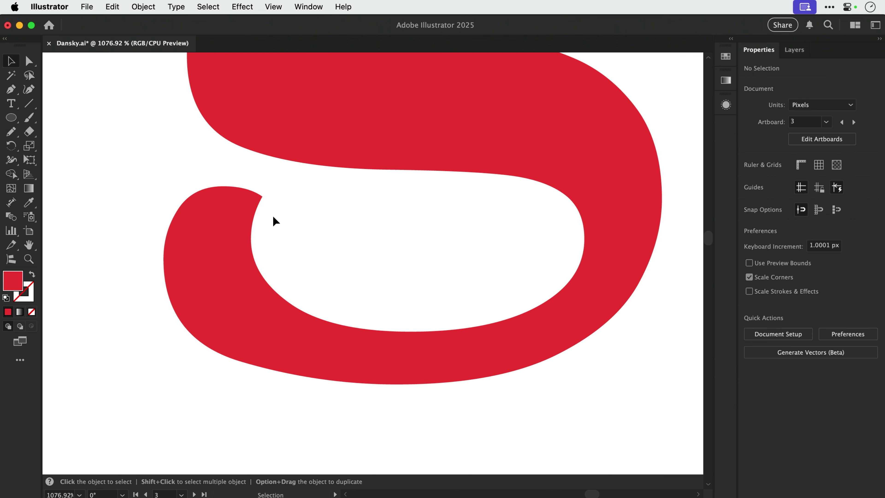
pyautogui.click(234, 257)
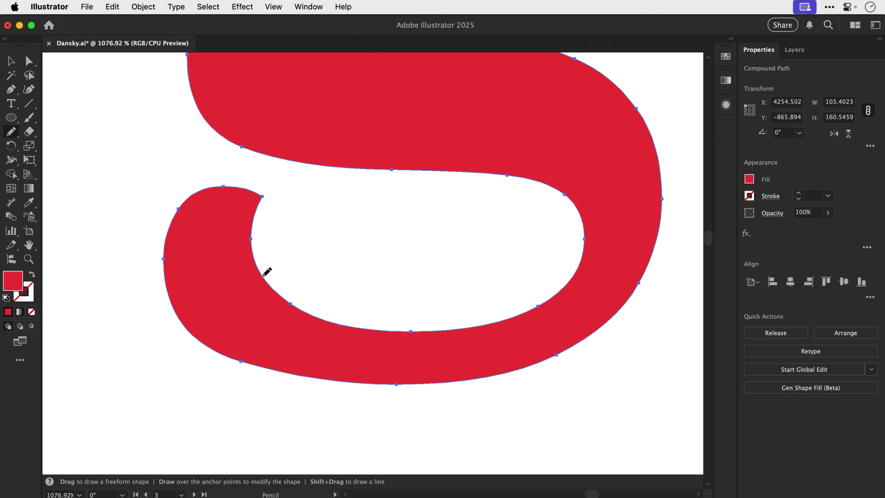
pyautogui.moveTo(251, 224); pyautogui.dragTo(230, 192)
pyautogui.moveTo(163, 261); pyautogui.dragTo(163, 271)
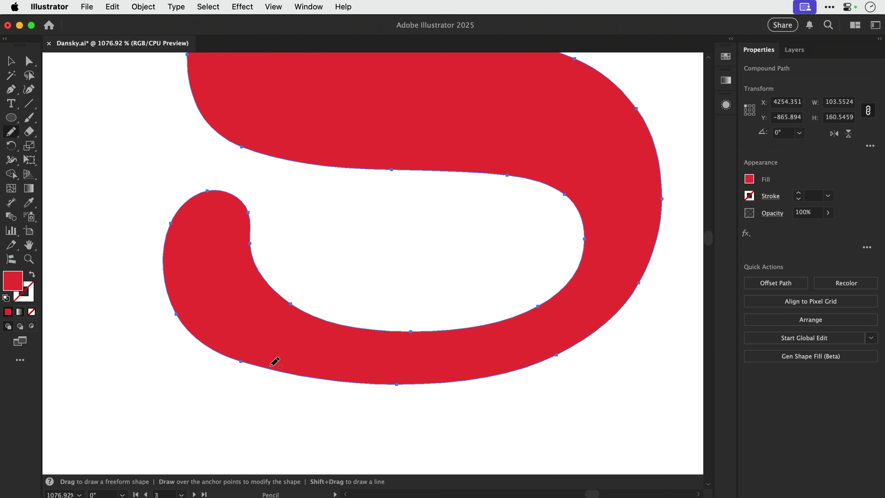
# Redraw the outer lower-left edge of the g's loop as a more even curve with the Pencil tool.
pyautogui.moveTo(279, 369)
pyautogui.mouseDown()
pyautogui.moveTo(210, 336)
pyautogui.moveTo(165, 278)
pyautogui.mouseUp()
pyautogui.moveTo(163, 246); pyautogui.dragTo(164, 246)
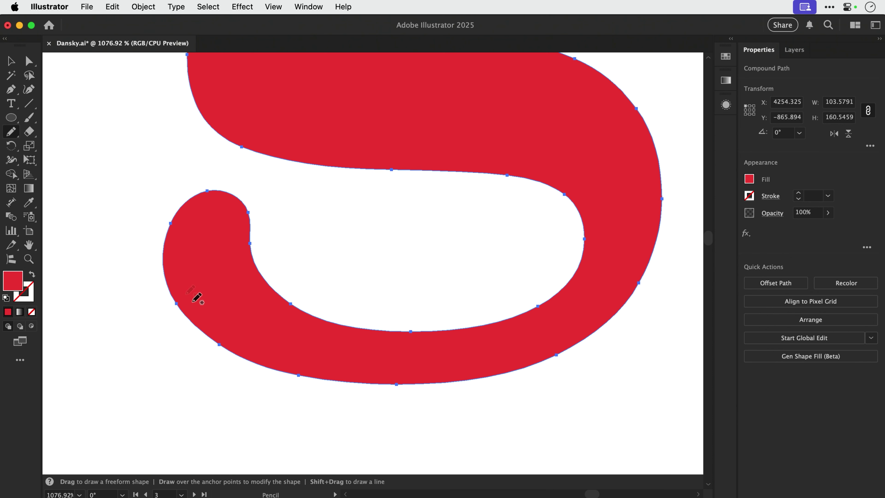
pyautogui.press('v')
pyautogui.click(115, 313)
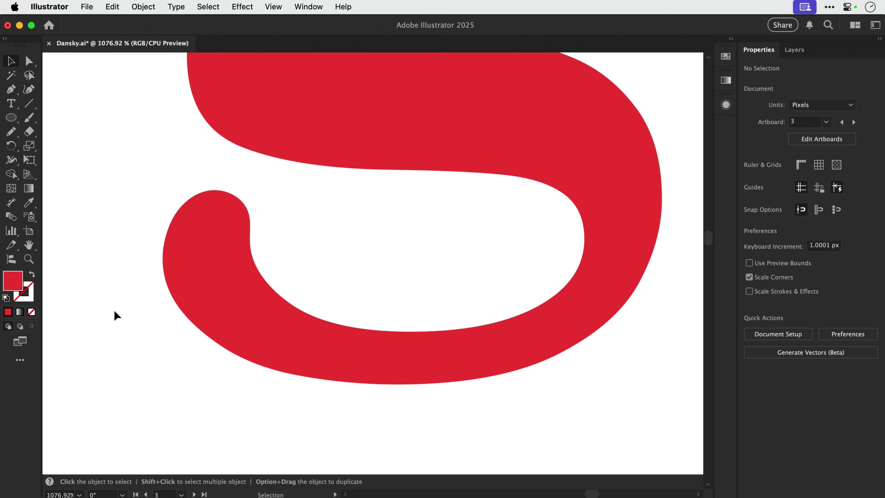
# Smooth the outer left edge and the inner edge near the g's rounded terminal with the Smooth tool.
pyautogui.click(190, 268)
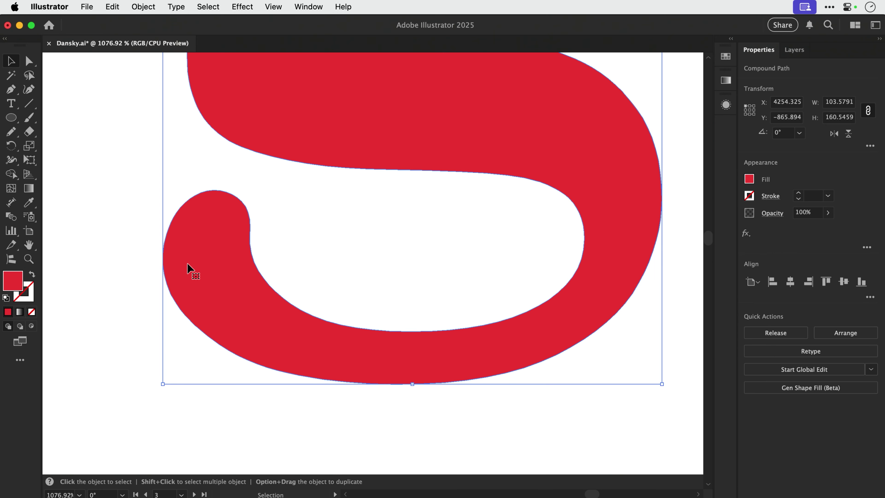
pyautogui.moveTo(11, 131); pyautogui.dragTo(66, 161)
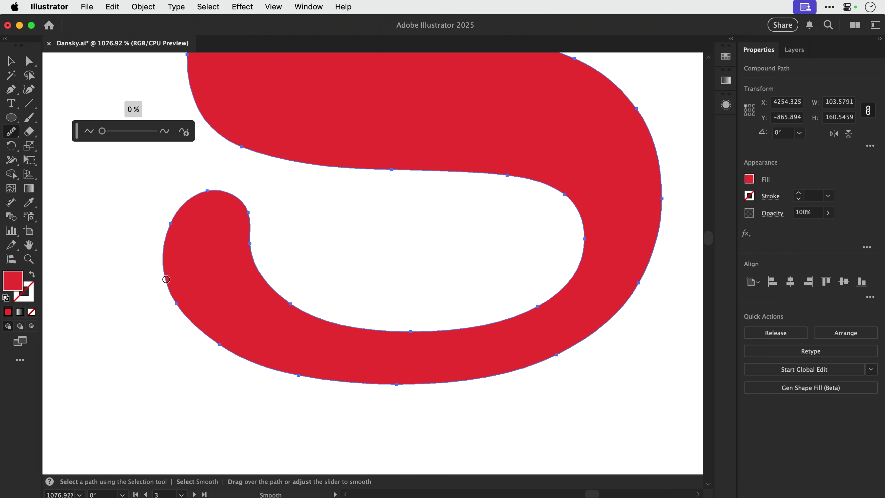
pyautogui.moveTo(166, 279); pyautogui.dragTo(206, 334)
pyautogui.moveTo(259, 233); pyautogui.dragTo(262, 264)
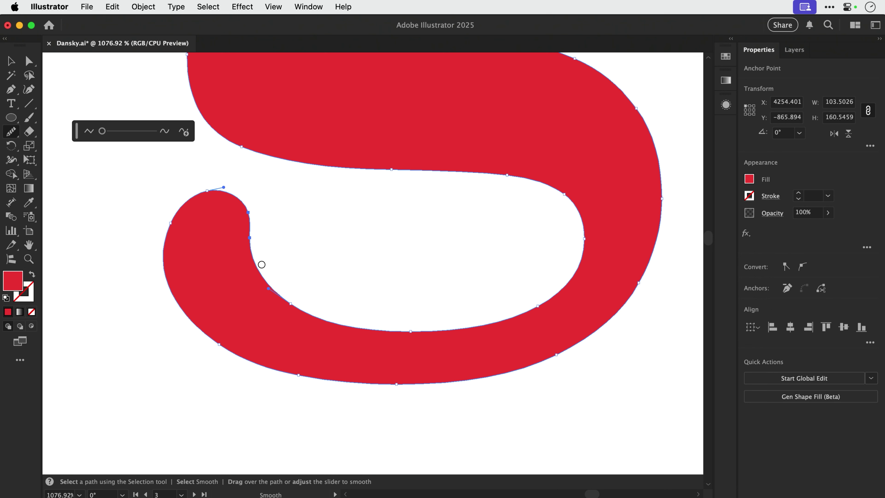
pyautogui.press('v')
pyautogui.click(256, 246)
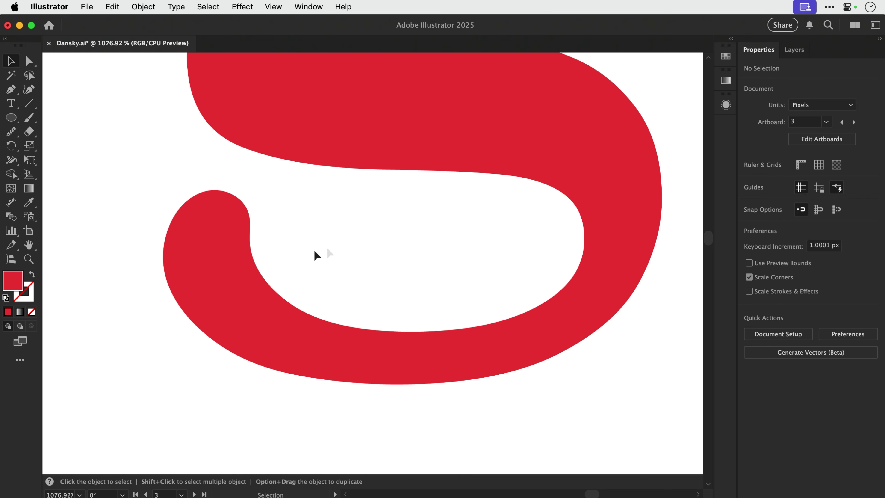
# Examine the reshaped g and compare its rounded tail with the remaining letters of the wordmark.
pyautogui.press('super+minus')
pyautogui.press('super+minus')
pyautogui.press('super+minus')
pyautogui.press('super+minus')
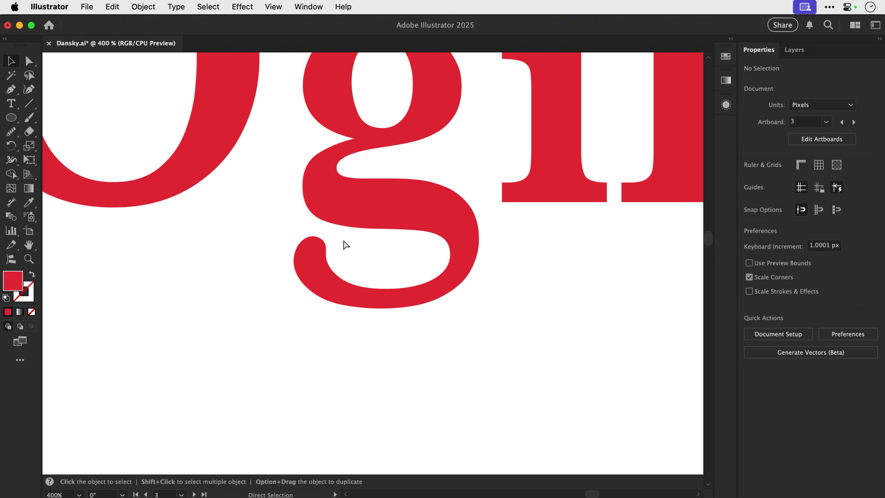
pyautogui.press('a')
pyautogui.press('v')
pyautogui.scroll(5, 345, 244)
pyautogui.hscroll(2, 345, 244)
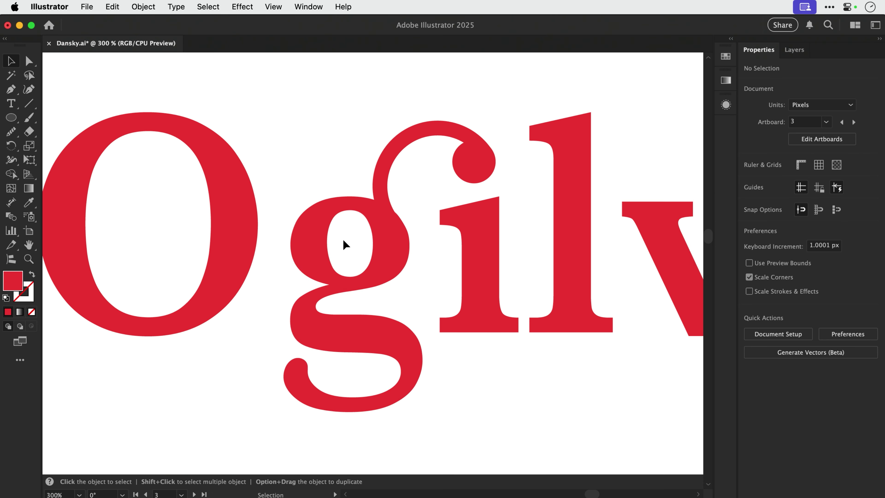
pyautogui.hscroll(2, 345, 241)
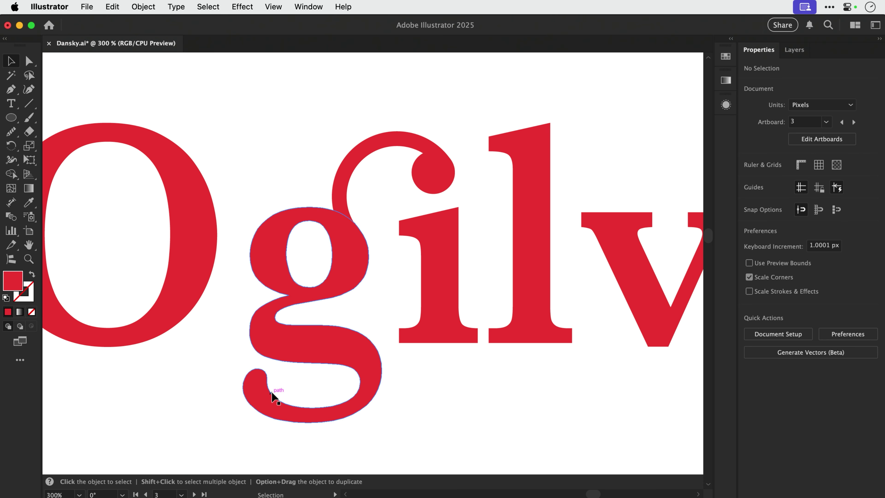
pyautogui.hscroll(2, 315, 347)
pyautogui.hscroll(6, 315, 347)
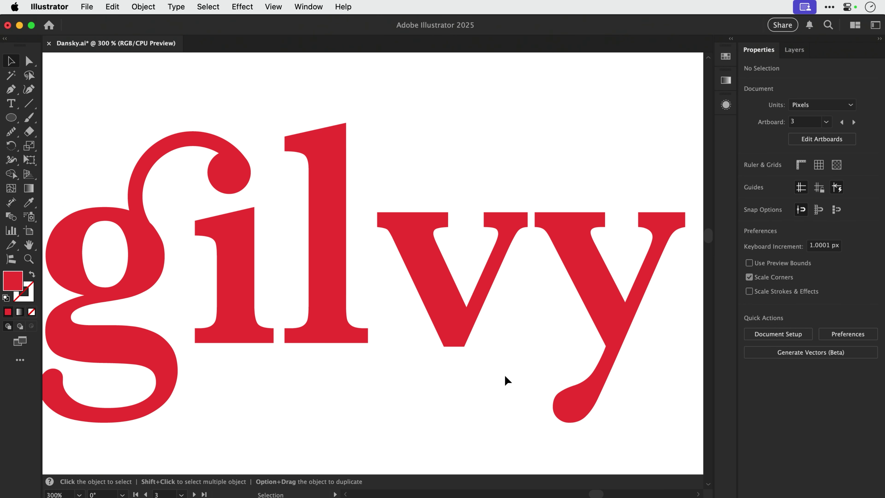
pyautogui.hscroll(-2, 512, 387)
pyautogui.hscroll(-7, 539, 363)
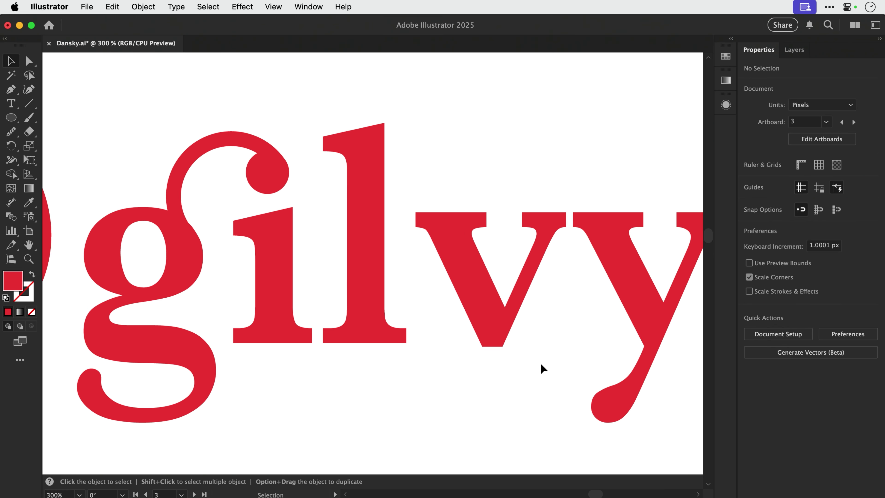
pyautogui.hscroll(-1, 540, 363)
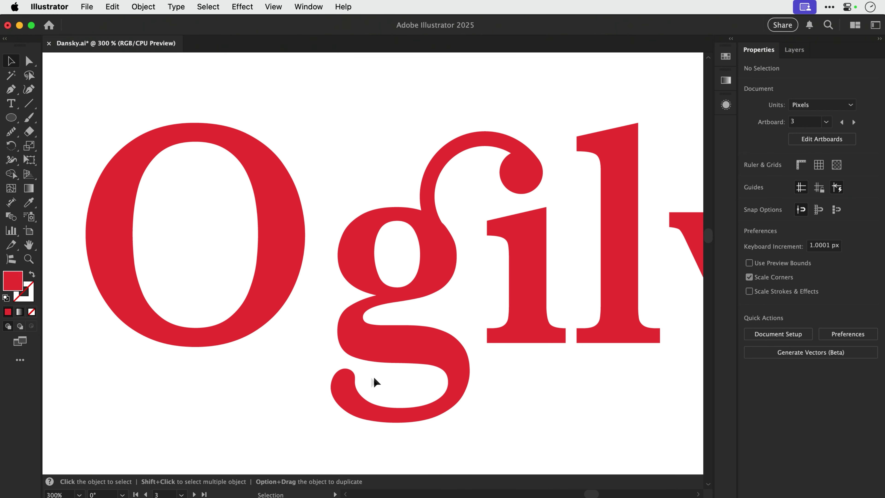
# Redraw the inner edge below the g's rounded terminal with the Pencil tool to narrow the neck of the tail.
pyautogui.press('z')
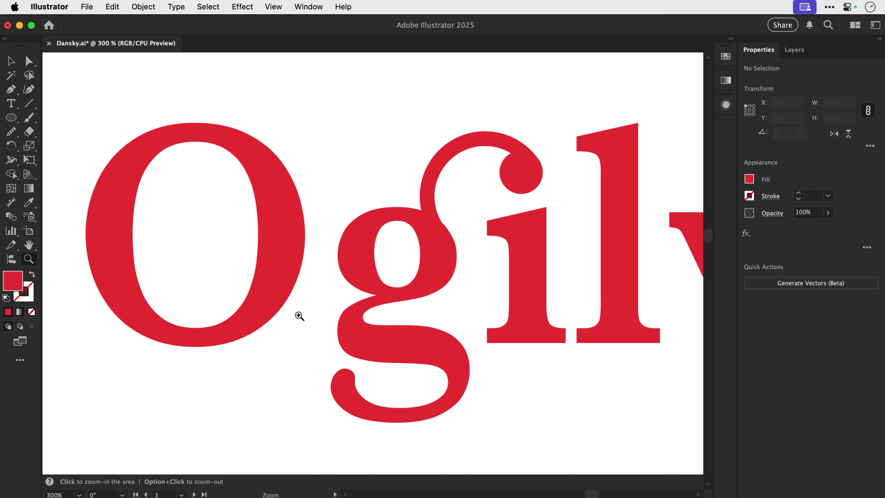
pyautogui.moveTo(302, 320); pyautogui.dragTo(469, 446)
pyautogui.press('v')
pyautogui.click(339, 364)
pyautogui.press('n')
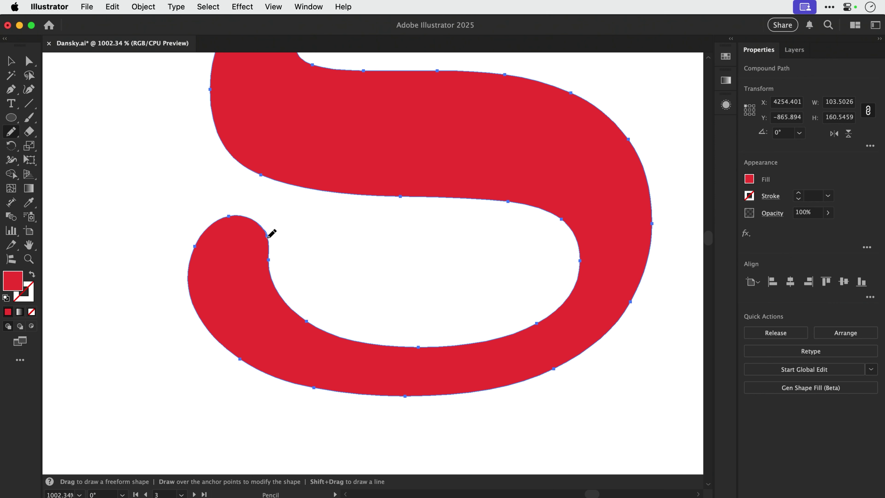
pyautogui.moveTo(270, 276)
pyautogui.mouseDown()
pyautogui.moveTo(287, 302)
pyautogui.moveTo(330, 332)
pyautogui.mouseUp()
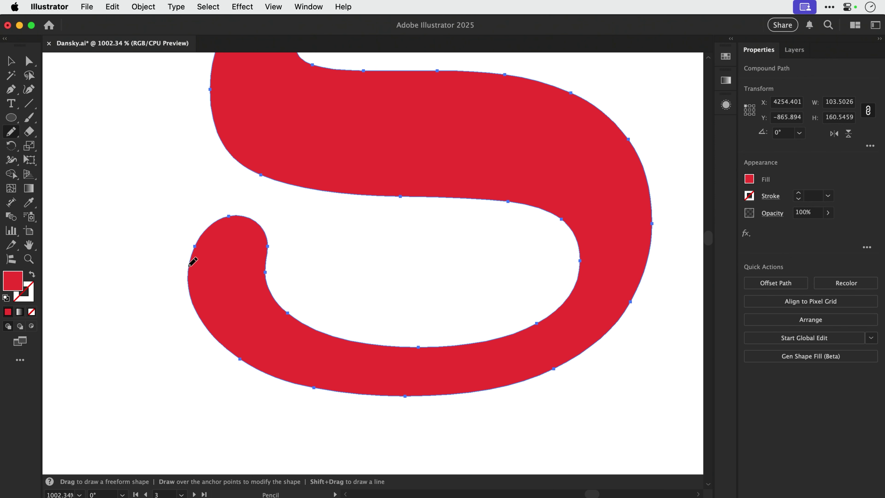
# Redraw the top and outer edge of the g's terminal with the Pencil tool as a slightly fuller round shape.
pyautogui.moveTo(188, 266); pyautogui.dragTo(189, 249)
pyautogui.moveTo(243, 229)
pyautogui.mouseDown()
pyautogui.moveTo(265, 246)
pyautogui.moveTo(267, 271)
pyautogui.mouseUp()
pyautogui.moveTo(189, 285)
pyautogui.mouseDown()
pyautogui.moveTo(194, 239)
pyautogui.moveTo(213, 215)
pyautogui.moveTo(254, 214)
pyautogui.moveTo(269, 236)
pyautogui.moveTo(262, 267)
pyautogui.moveTo(275, 300)
pyautogui.moveTo(266, 263)
pyautogui.moveTo(273, 289)
pyautogui.mouseUp()
# Smooth the outer and inner edges of the g's rounded terminal with the Smooth tool.
pyautogui.press('alt')
pyautogui.moveTo(193, 235)
pyautogui.mouseDown()
pyautogui.moveTo(187, 305)
pyautogui.moveTo(196, 226)
pyautogui.moveTo(189, 320)
pyautogui.moveTo(181, 272)
pyautogui.moveTo(211, 341)
pyautogui.moveTo(215, 334)
pyautogui.mouseUp()
pyautogui.moveTo(268, 244); pyautogui.dragTo(274, 297)
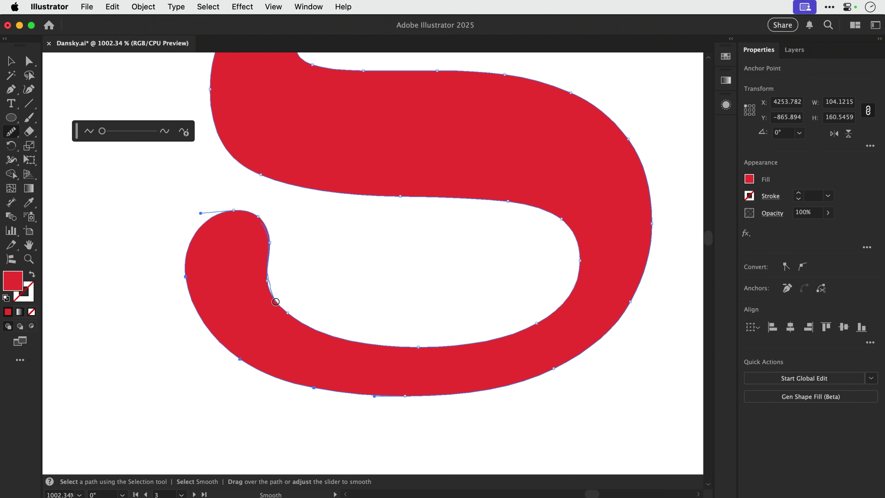
pyautogui.press('v')
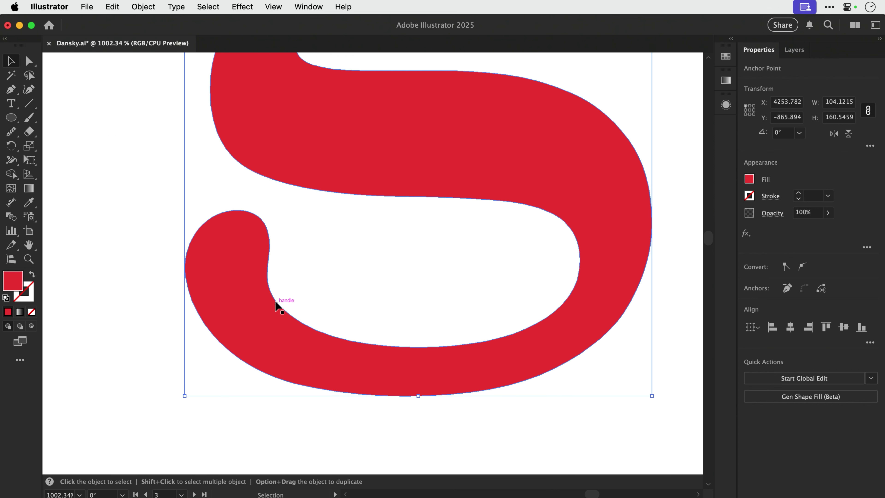
pyautogui.click(113, 7)
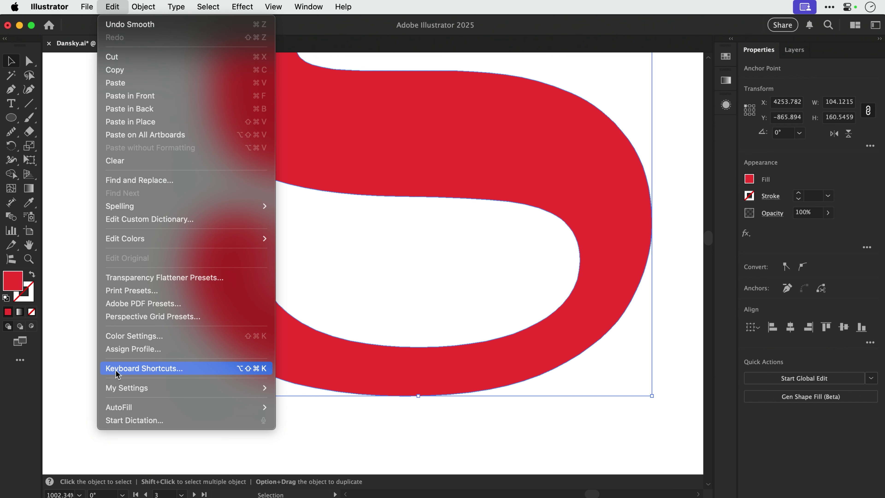
pyautogui.click(72, 301)
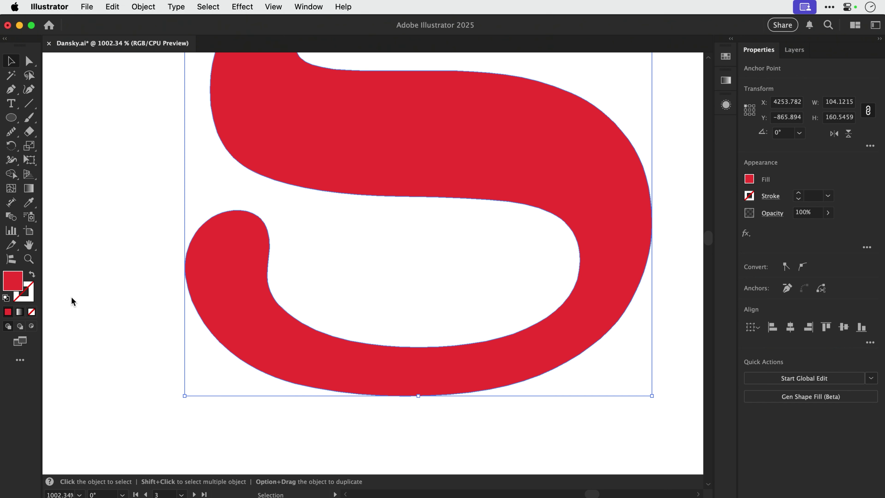
# Deselect the g and examine its reshaped terminal against the neighbouring letters of the wordmark.
pyautogui.click(107, 279)
pyautogui.press('a')
pyautogui.press('super+minus')
pyautogui.press('super+minus')
pyautogui.press('super+minus')
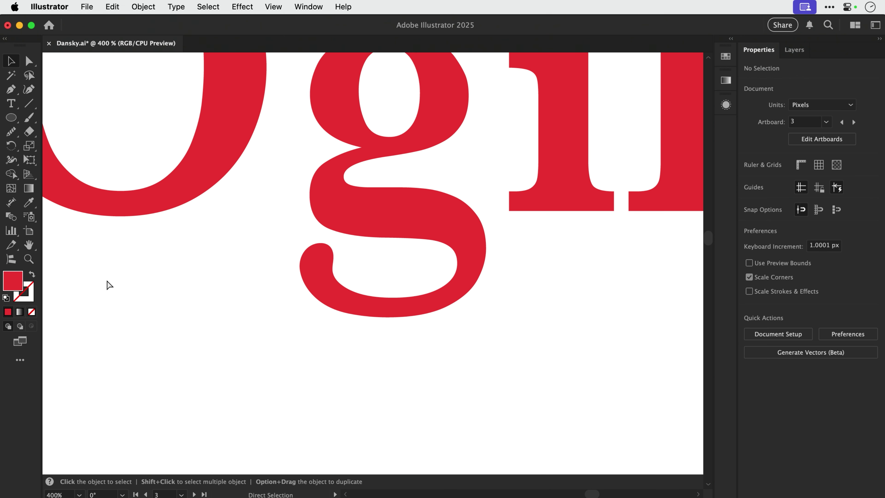
pyautogui.press('super+minus')
pyautogui.press('super+minus')
pyautogui.press('v')
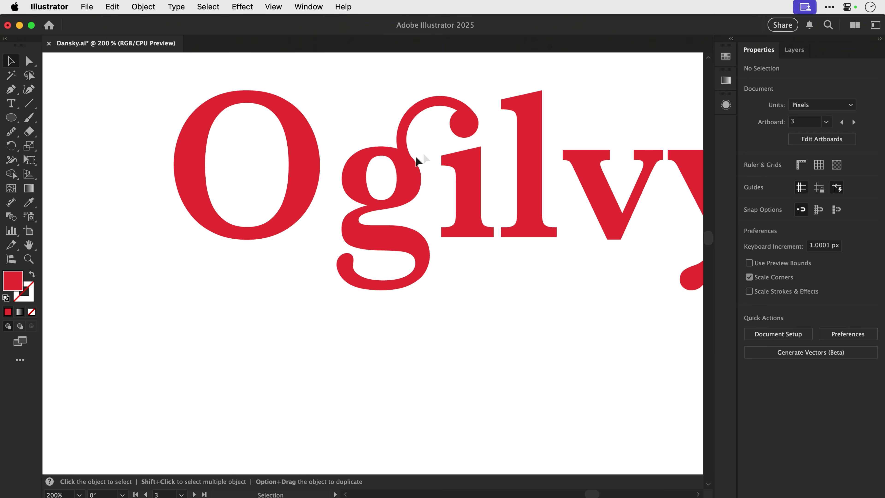
# Expand the g and its connecting arc into filled shapes, including both fill and stroke.
pyautogui.moveTo(416, 156); pyautogui.dragTo(370, 228)
pyautogui.press('super+space')
pyautogui.moveTo(205, 120); pyautogui.dragTo(425, 376)
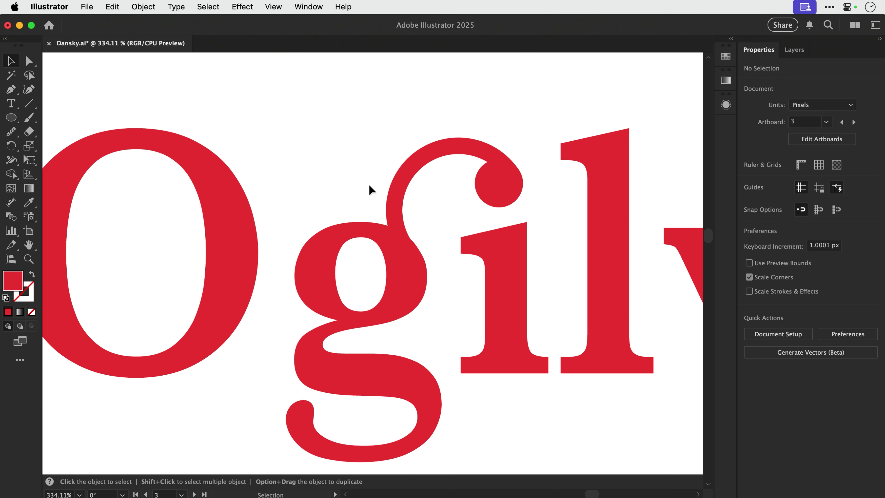
pyautogui.moveTo(370, 186); pyautogui.dragTo(422, 250)
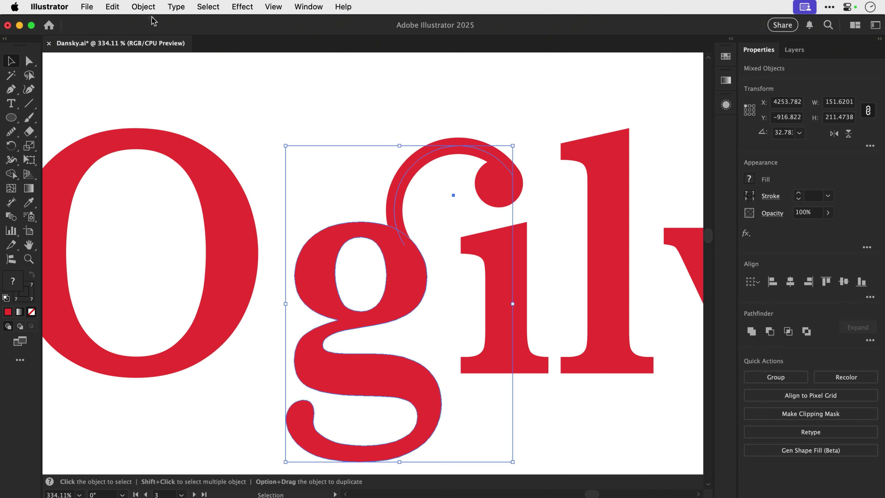
pyautogui.click(144, 8)
pyautogui.click(185, 180)
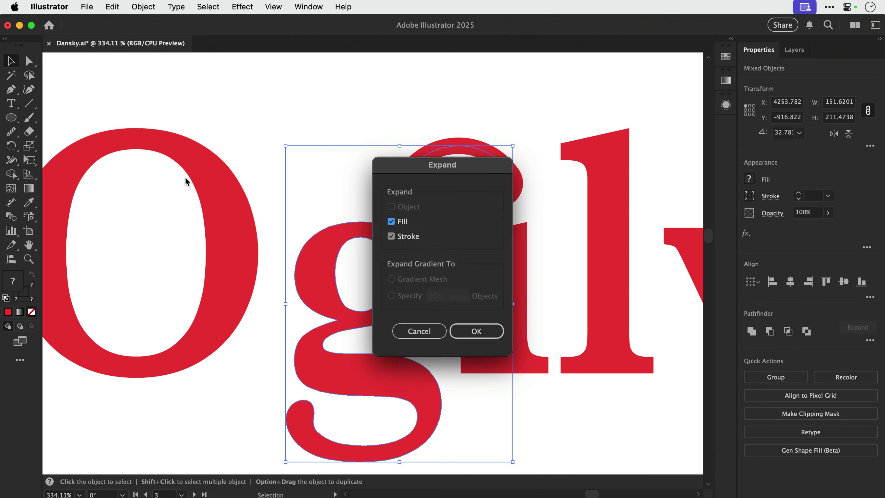
pyautogui.click(460, 331)
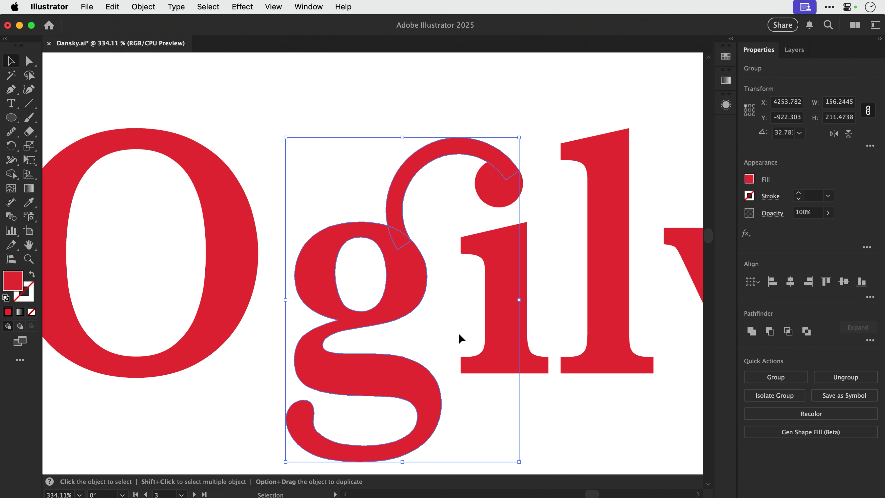
# Unite the g and the expanded arc into a single shape with Pathfinder.
pyautogui.click(350, 178)
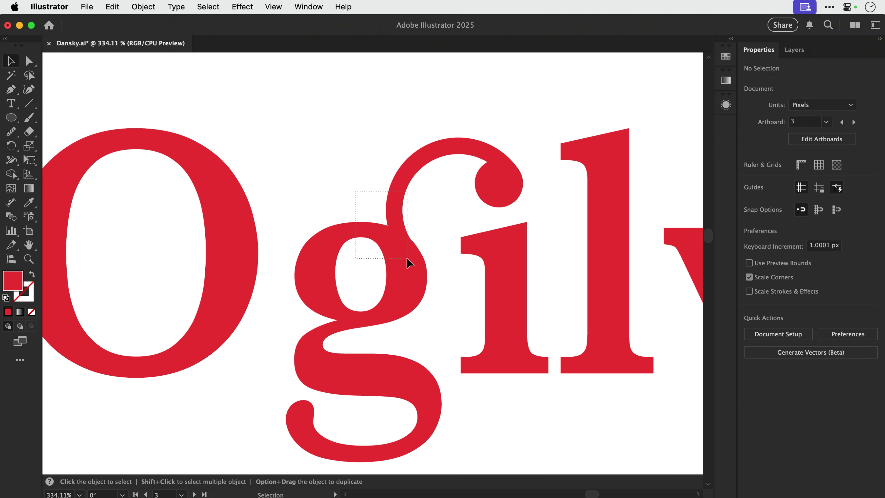
pyautogui.moveTo(407, 257); pyautogui.dragTo(406, 257)
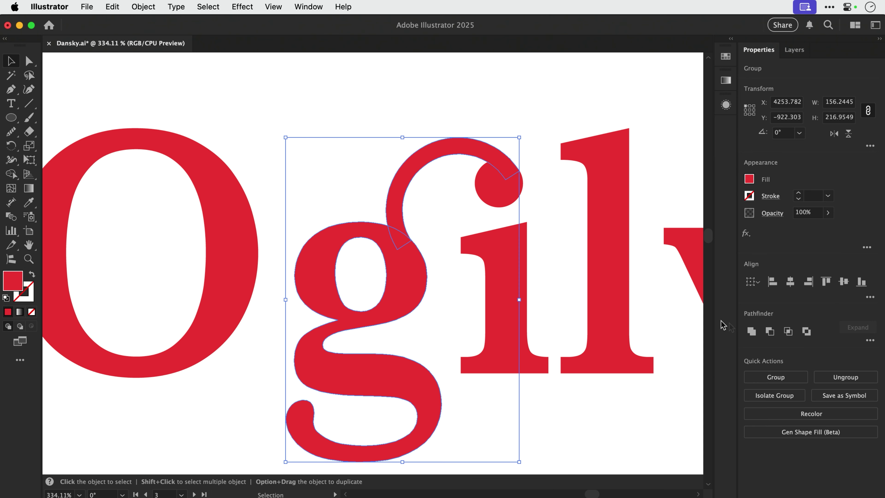
pyautogui.click(751, 331)
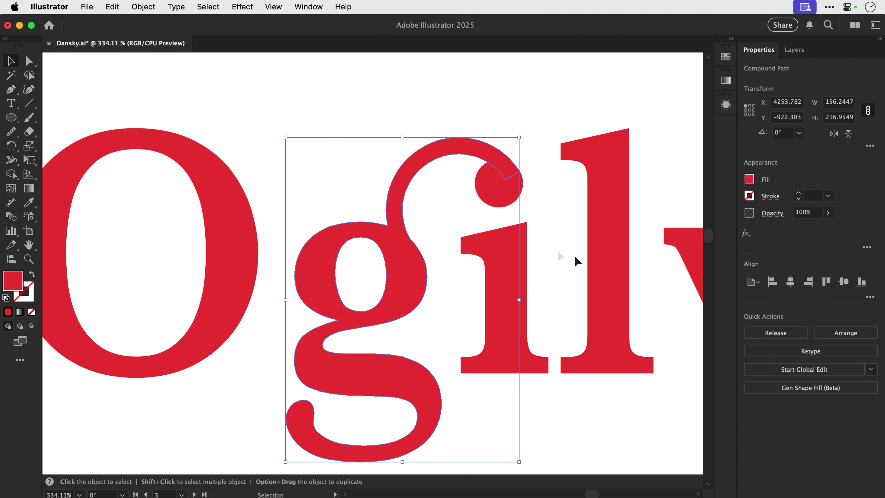
# Smooth the kink on the right edge where the arc flows into the g's upper bowl with the Smooth tool.
pyautogui.press('z')
pyautogui.moveTo(356, 190); pyautogui.dragTo(440, 273)
pyautogui.click(453, 319)
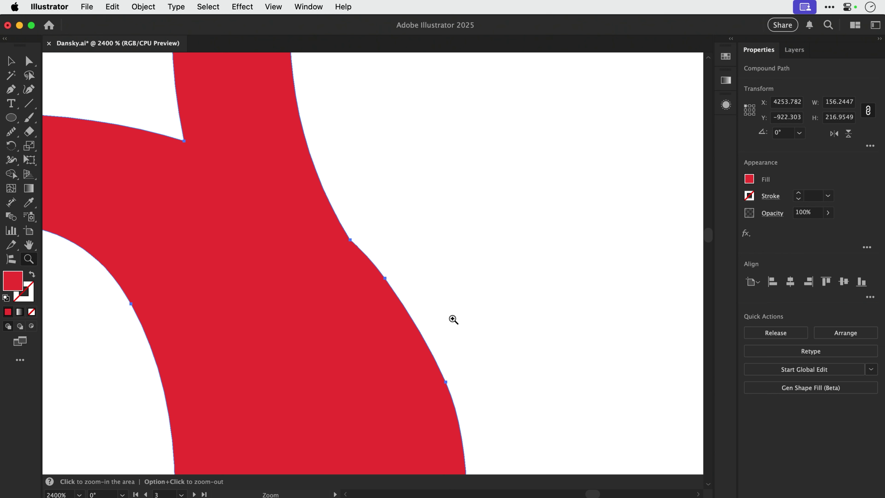
pyautogui.press('n')
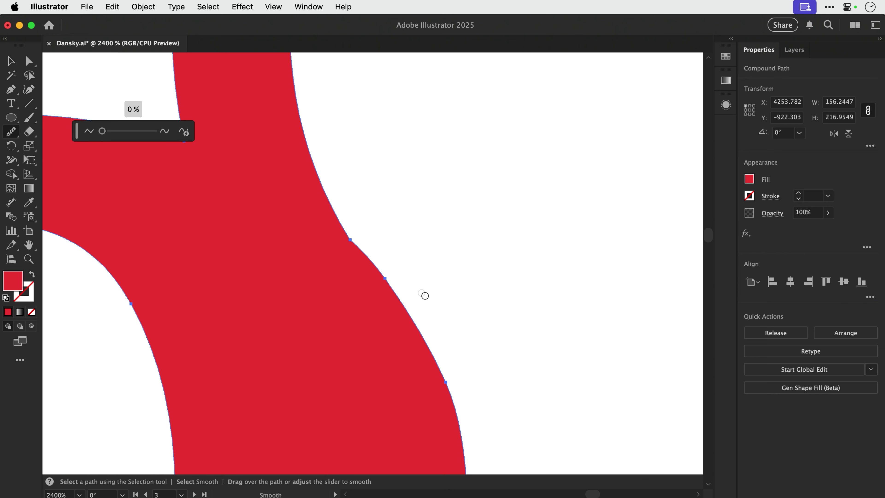
pyautogui.moveTo(332, 192)
pyautogui.mouseDown()
pyautogui.moveTo(340, 220)
pyautogui.moveTo(376, 261)
pyautogui.moveTo(334, 200)
pyautogui.moveTo(403, 324)
pyautogui.mouseUp()
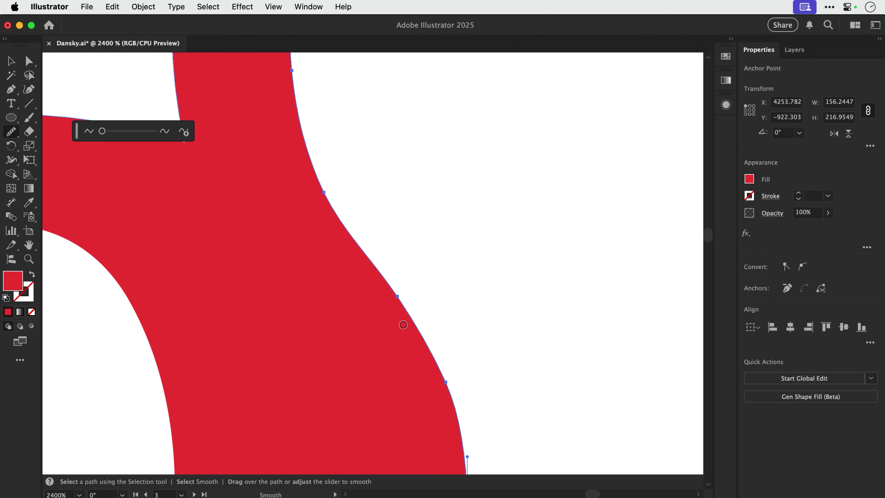
pyautogui.press('v')
pyautogui.click(420, 264)
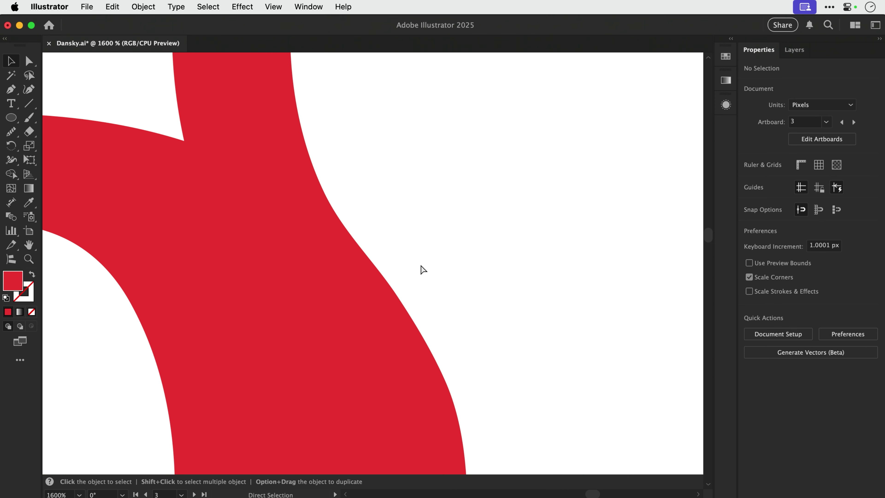
# Redraw the outer left curve of the g's middle stroke as a wider, rounder bend with the Pencil tool.
pyautogui.scroll(-10, 421, 270)
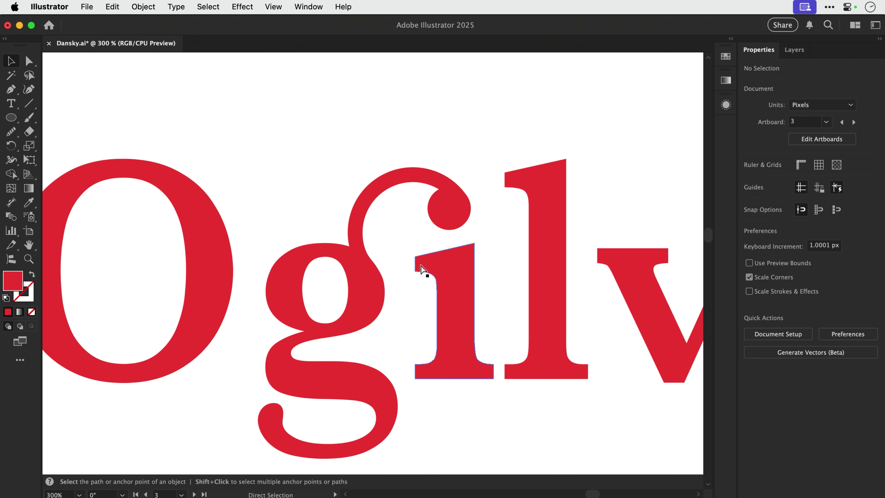
pyautogui.scroll(-2, 421, 269)
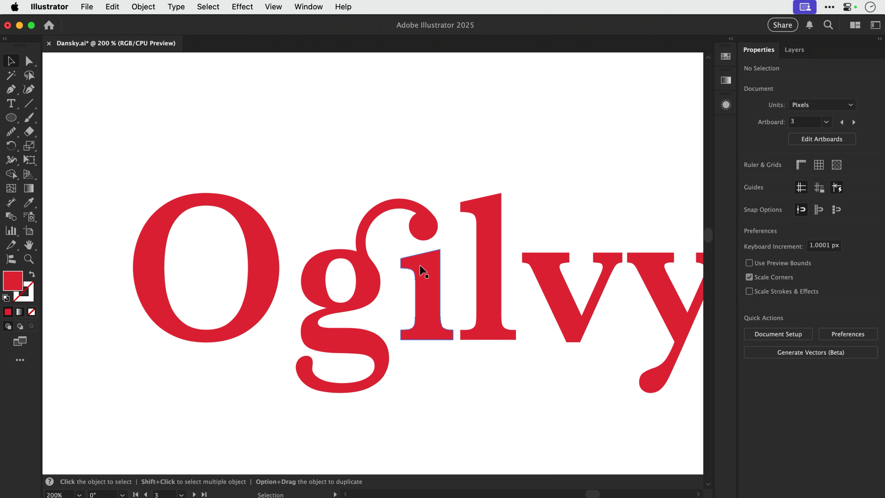
pyautogui.moveTo(271, 306); pyautogui.dragTo(355, 340)
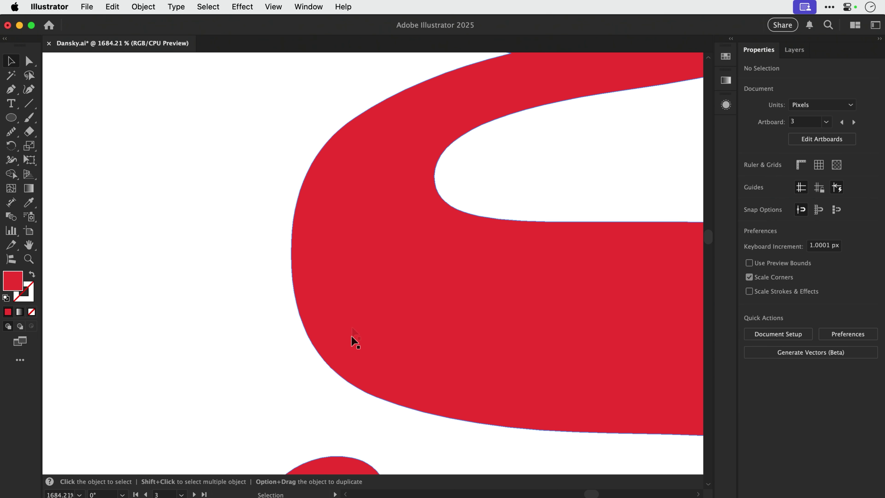
pyautogui.click(356, 303)
pyautogui.press('n')
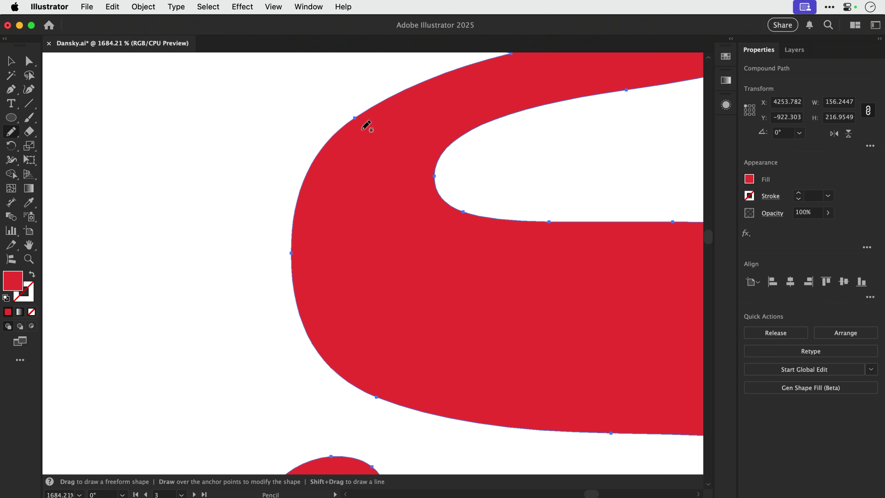
pyautogui.moveTo(320, 138)
pyautogui.mouseDown()
pyautogui.moveTo(286, 186)
pyautogui.moveTo(277, 220)
pyautogui.moveTo(280, 290)
pyautogui.moveTo(286, 316)
pyautogui.moveTo(325, 364)
pyautogui.moveTo(372, 387)
pyautogui.mouseUp()
# Smooth the upper part of the redrawn left curve of the g's middle stroke and deselect the shape.
pyautogui.press('v')
pyautogui.hotkey('shift', 'n')
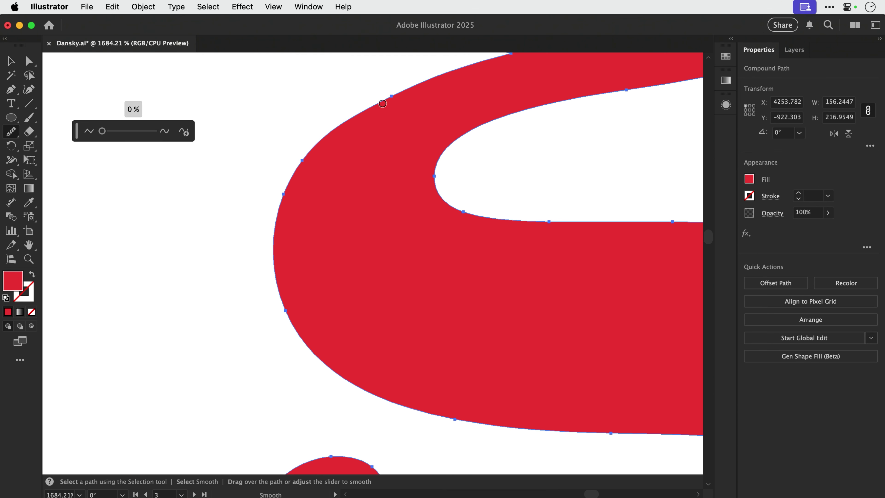
pyautogui.moveTo(381, 105)
pyautogui.mouseDown()
pyautogui.moveTo(342, 126)
pyautogui.moveTo(266, 204)
pyautogui.mouseUp()
pyautogui.press('v')
pyautogui.click(239, 215)
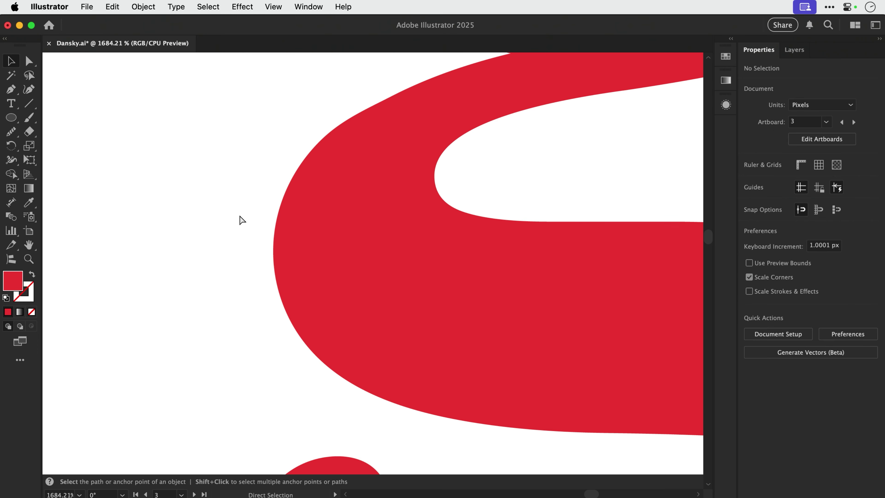
# Examine the whole customised wordmark at 100 % to judge the overall shape of the g and arc.
pyautogui.press('super+minus')
pyautogui.press('super+minus')
pyautogui.press('super+minus')
pyautogui.press('super+minus')
pyautogui.press('super+minus')
pyautogui.press('super+minus')
pyautogui.press('super+minus')
pyautogui.press('super+minus')
pyautogui.press('super+minus')
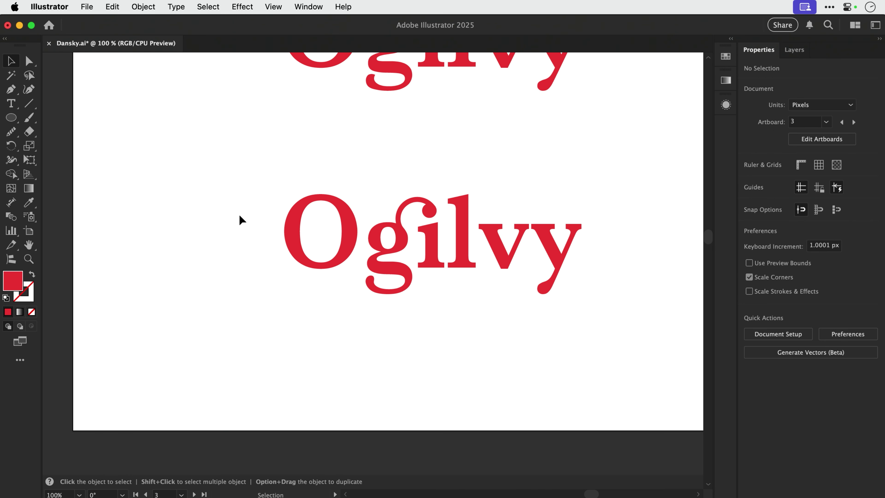
pyautogui.hscroll(3, 272, 211)
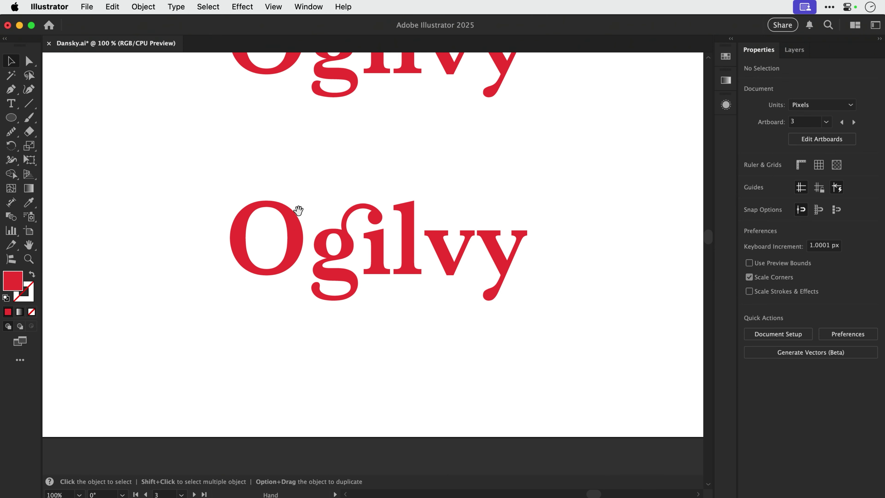
# Try to redraw the short inner edge of the arc where it meets the i's dot with the Pencil tool.
pyautogui.press('z')
pyautogui.moveTo(334, 174); pyautogui.dragTo(404, 265)
pyautogui.press('v')
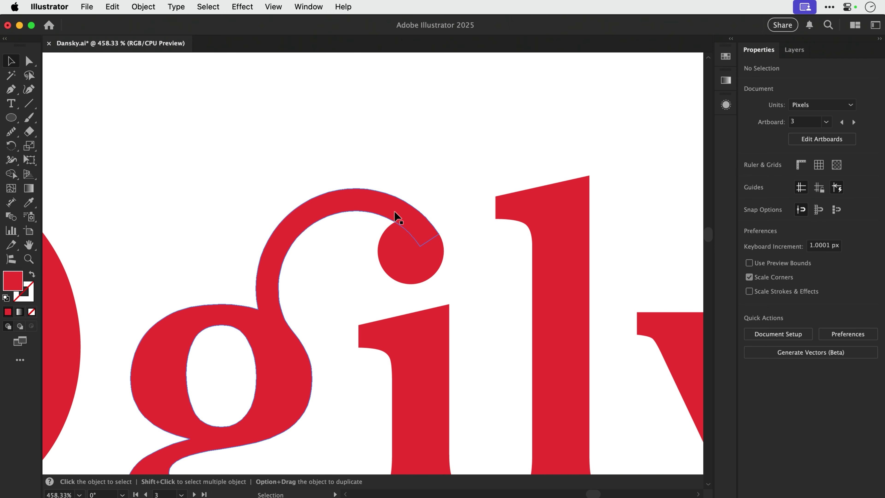
pyautogui.click(395, 213)
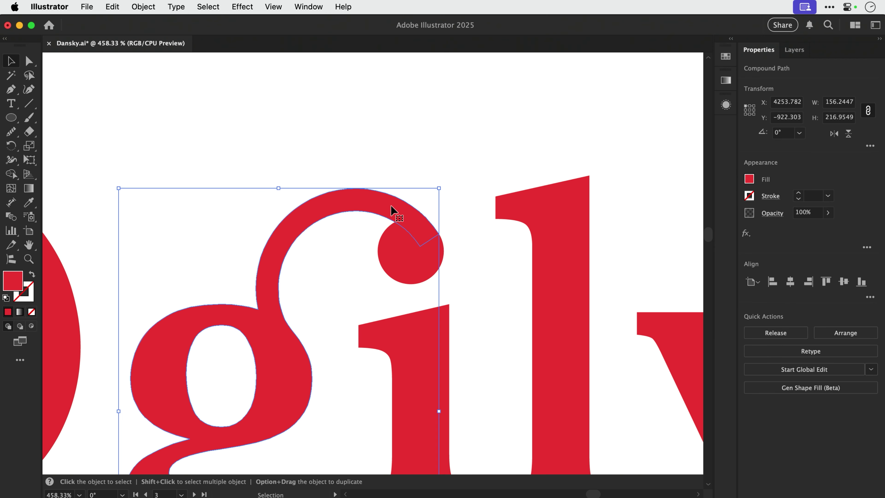
pyautogui.press('n')
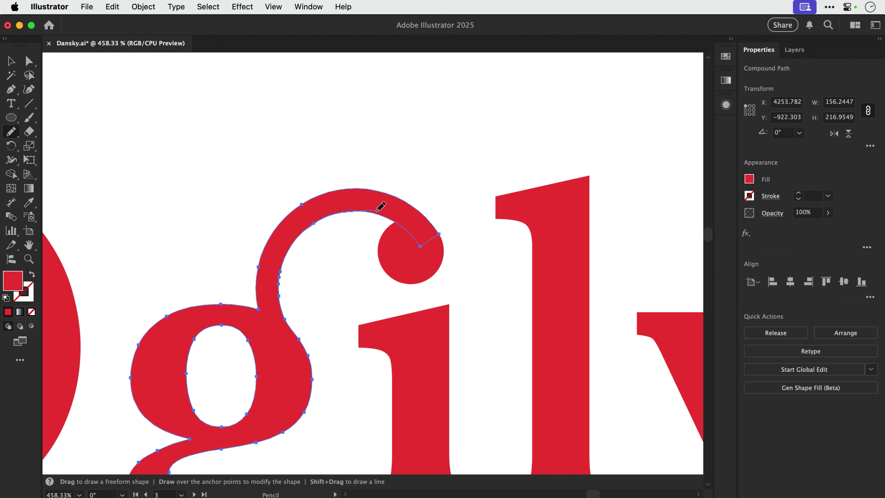
pyautogui.moveTo(376, 211); pyautogui.dragTo(406, 225)
pyautogui.press('super+z')
# Try to redraw the arc's entire upper inner edge up to the i's dot with the Pencil tool.
pyautogui.press('z')
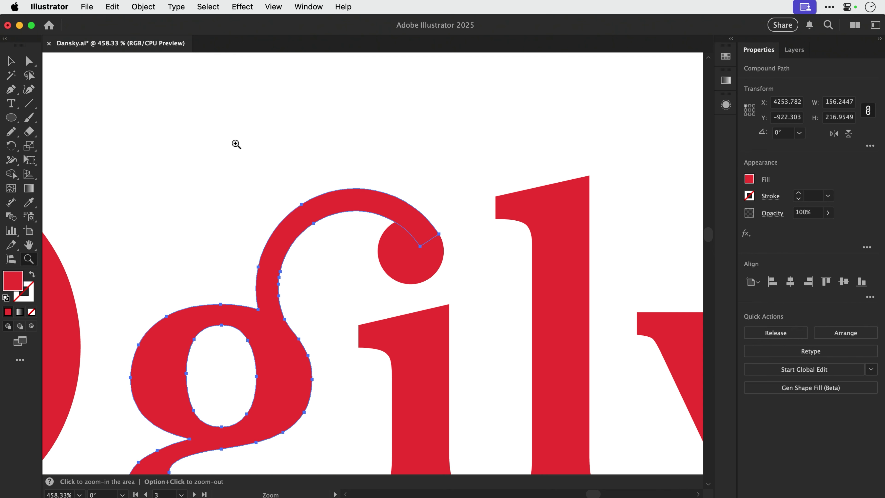
pyautogui.moveTo(236, 144); pyautogui.dragTo(462, 312)
pyautogui.press('n')
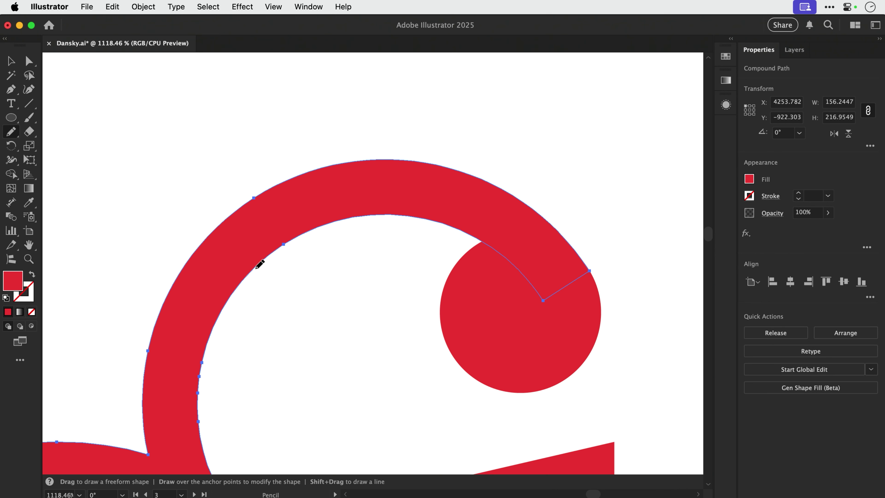
pyautogui.moveTo(289, 242)
pyautogui.mouseDown()
pyautogui.moveTo(338, 214)
pyautogui.moveTo(396, 206)
pyautogui.moveTo(470, 219)
pyautogui.moveTo(504, 239)
pyautogui.mouseUp()
pyautogui.press('super+z')
pyautogui.moveTo(523, 278)
pyautogui.mouseDown()
pyautogui.moveTo(482, 241)
pyautogui.moveTo(413, 214)
pyautogui.moveTo(351, 214)
pyautogui.moveTo(285, 239)
pyautogui.mouseUp()
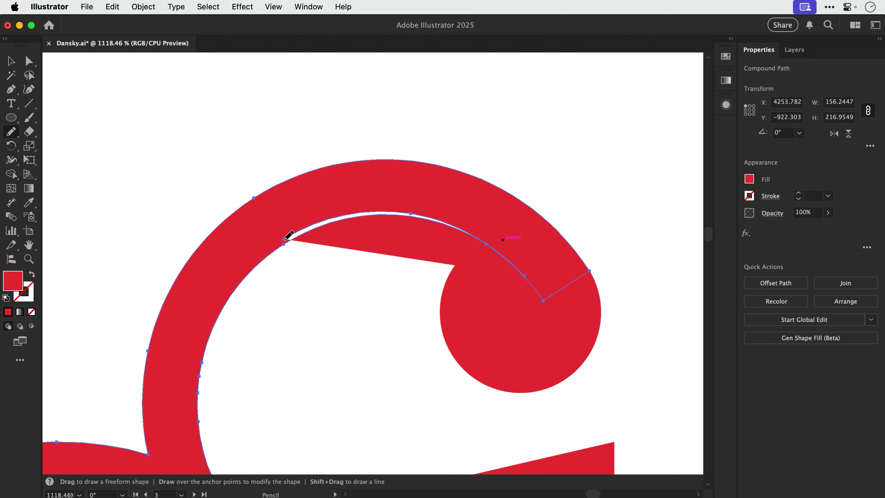
pyautogui.press('super+z')
# Try deleting the arc's upper inner edge up to the i's dot, and show the artwork in outline view.
pyautogui.press('a')
pyautogui.click(362, 233)
pyautogui.click(401, 216)
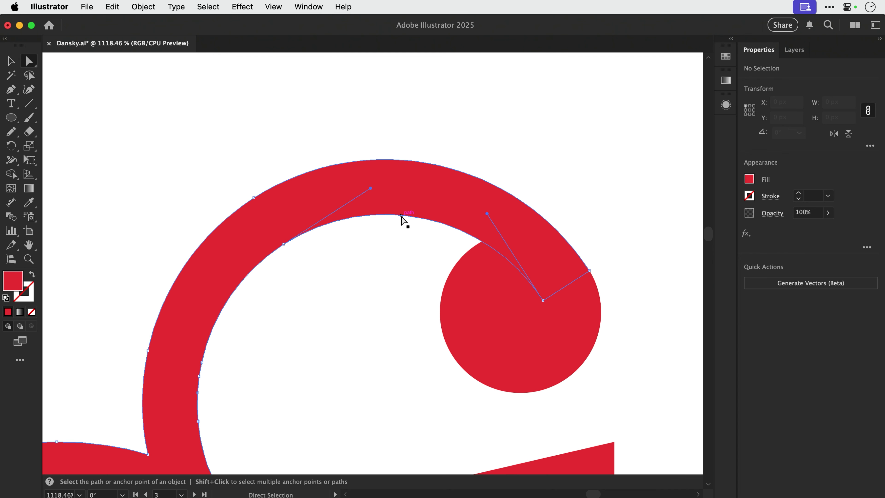
pyautogui.press('BackSpace')
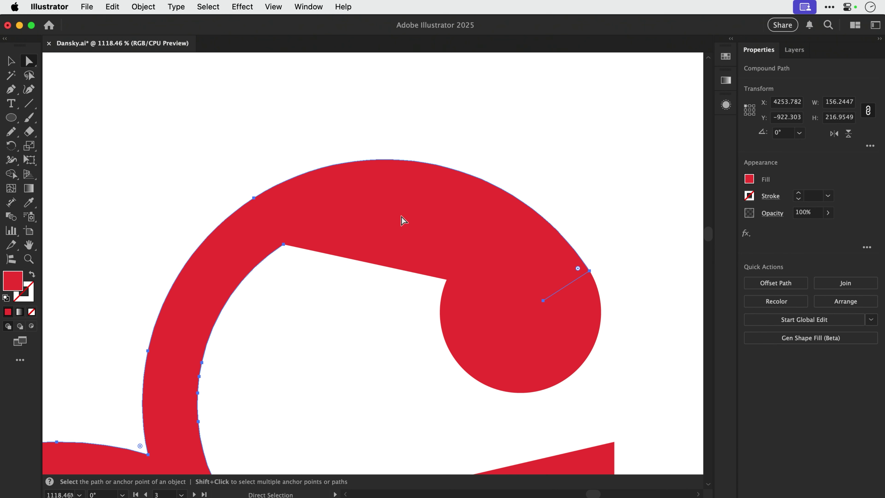
pyautogui.click(342, 286)
pyautogui.press('super+y')
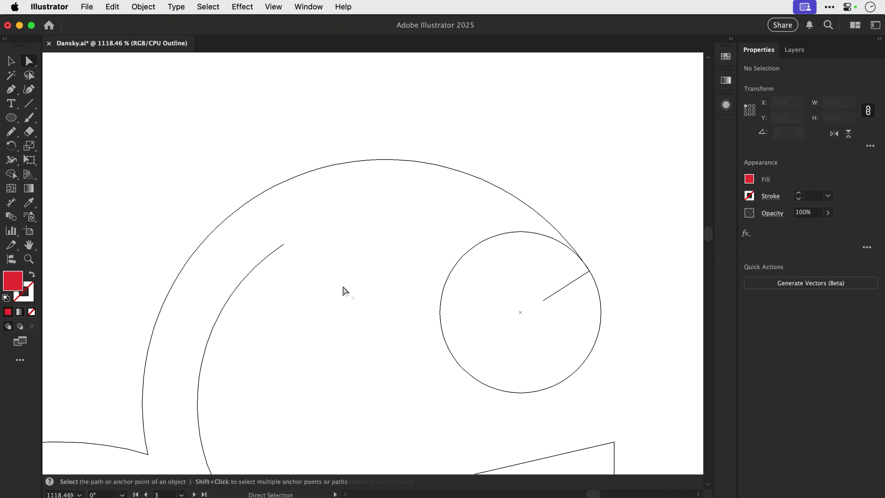
# Try to redraw the missing inner edge of the arc with one curved Pen segment ending inside the i's dot, and restore the preview.
pyautogui.press('p')
pyautogui.click(283, 244)
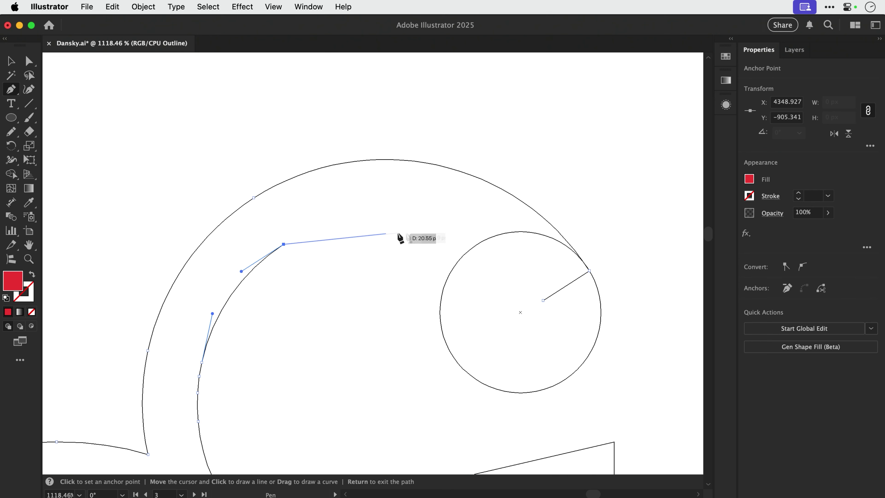
pyautogui.moveTo(542, 300); pyautogui.dragTo(604, 446)
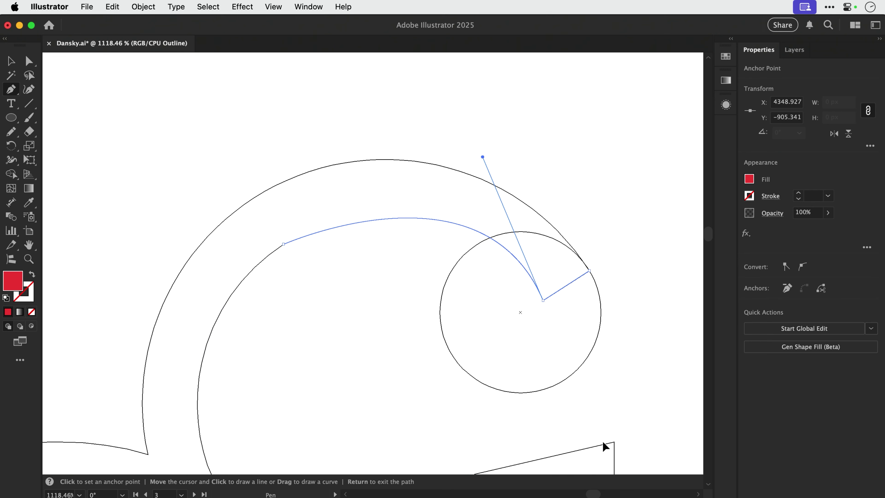
pyautogui.press('super+z')
pyautogui.press('super+minus')
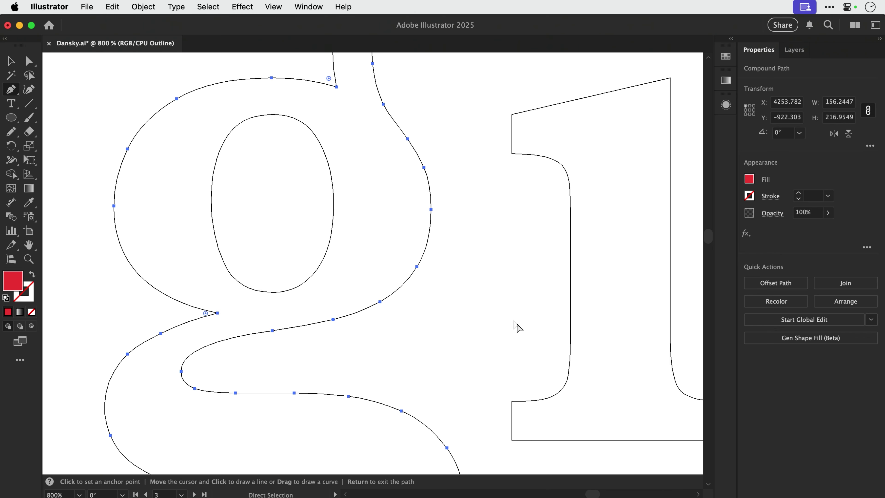
pyautogui.press('super+minus')
pyautogui.scroll(5, 420, 188)
pyautogui.hscroll(2, 421, 188)
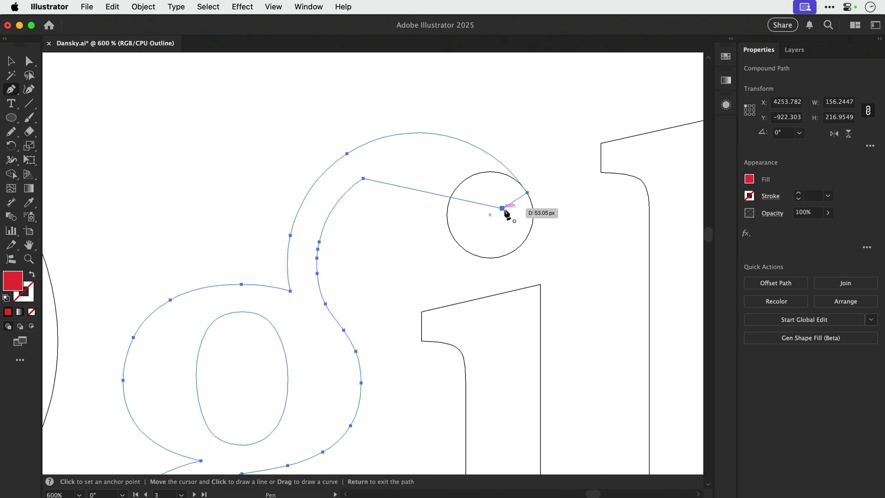
pyautogui.moveTo(501, 208); pyautogui.dragTo(553, 291)
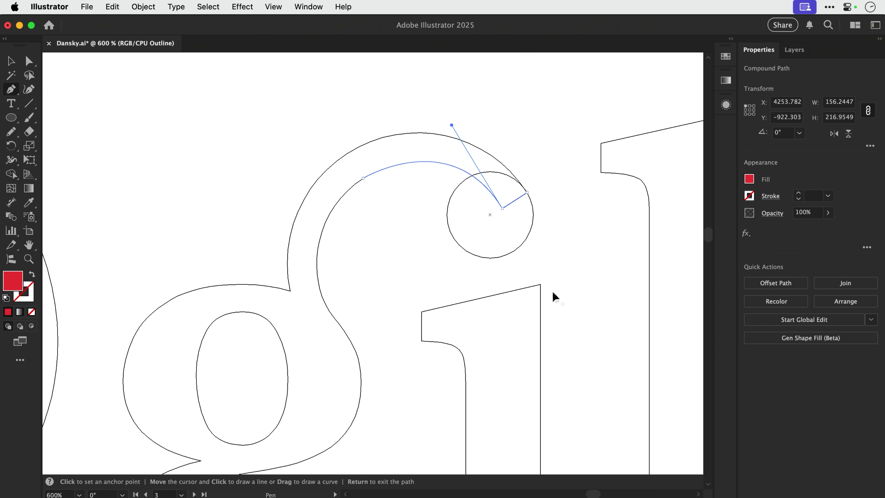
pyautogui.press('v')
pyautogui.click(518, 109)
pyautogui.press('super+y')
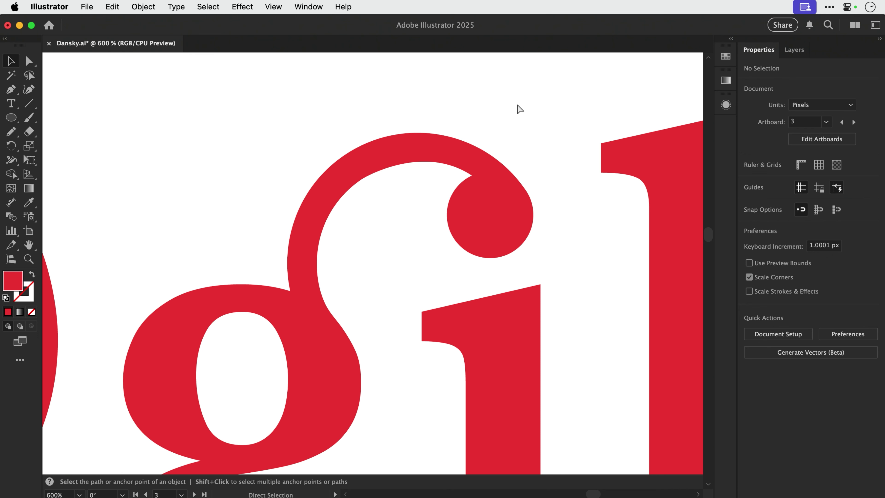
# Undo the Pen redraw of the arc's inner edge and deselect the g.
pyautogui.press('a')
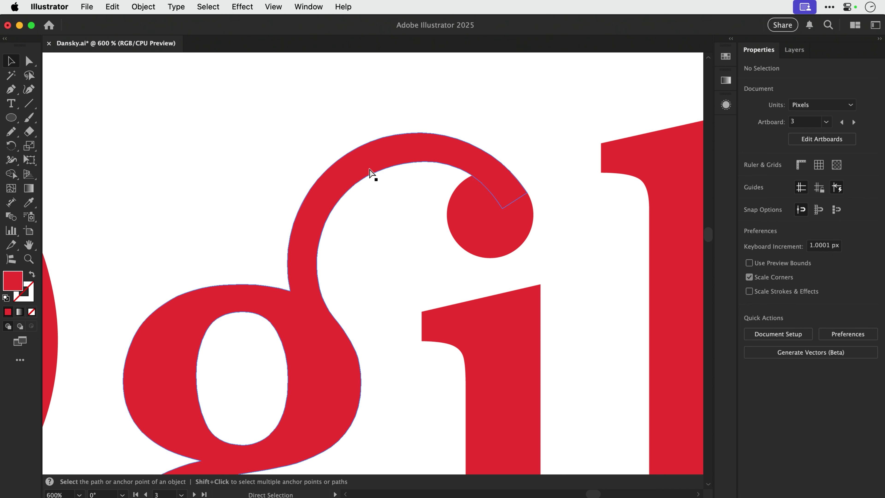
pyautogui.click(370, 171)
pyautogui.press('Delete')
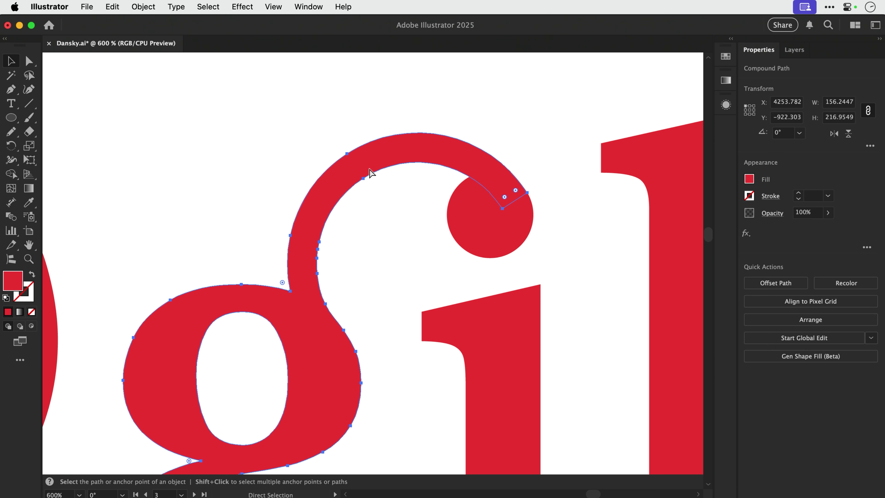
pyautogui.press('super+z')
pyautogui.press('super+minus')
pyautogui.press('super+minus')
pyautogui.press('super+minus')
pyautogui.click(371, 173)
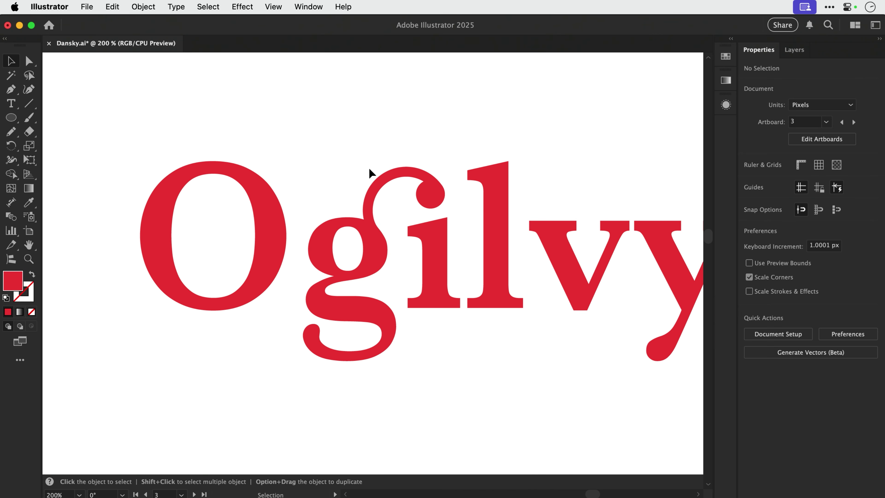
# Undo the outlining and merging of the arc with the g, back to a separate stroked path, and clear the selection.
pyautogui.press('super+minus')
pyautogui.moveTo(171, 142); pyautogui.dragTo(648, 383)
pyautogui.press('z')
pyautogui.moveTo(346, 170); pyautogui.dragTo(469, 270)
pyautogui.press('super+shift+a')
pyautogui.press('v')
pyautogui.click(306, 165)
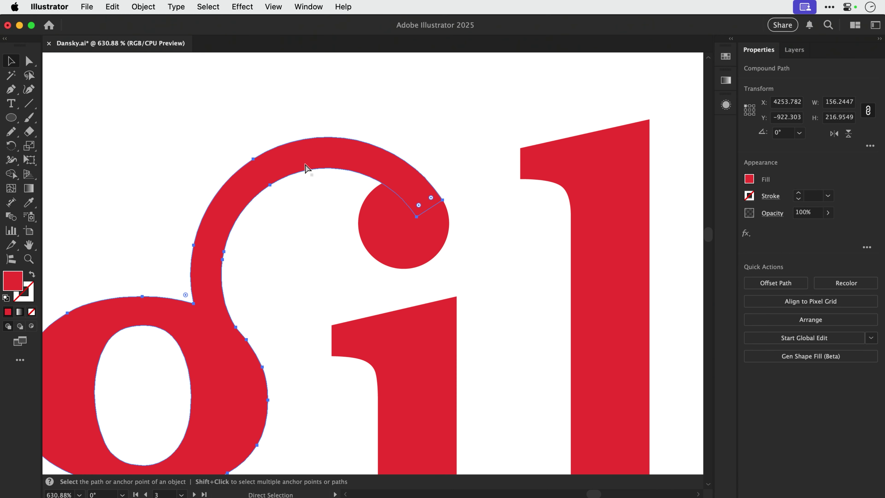
pyautogui.press('super+z')
pyautogui.press('super+z')
pyautogui.press('super+shift+a')
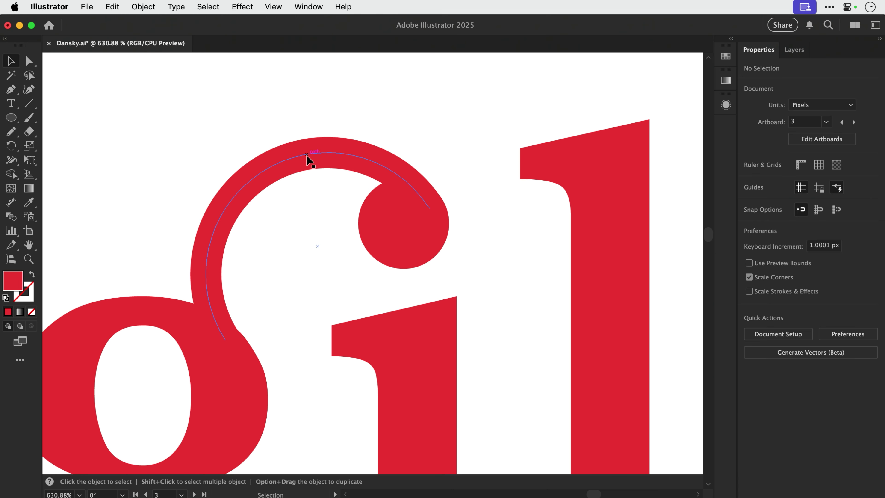
# Narrow the arc's stroke at its end inside the i's dot with the Width tool and deselect it.
pyautogui.click(310, 159)
pyautogui.click(15, 161)
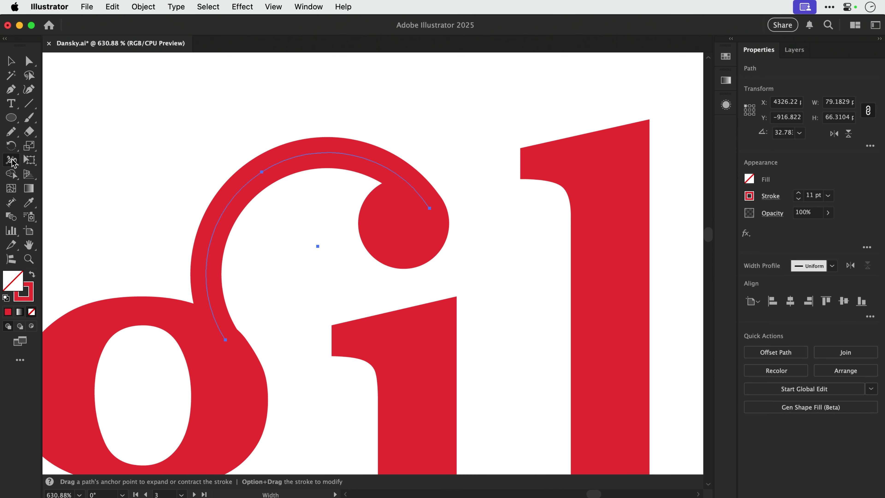
pyautogui.moveTo(435, 209); pyautogui.dragTo(438, 204)
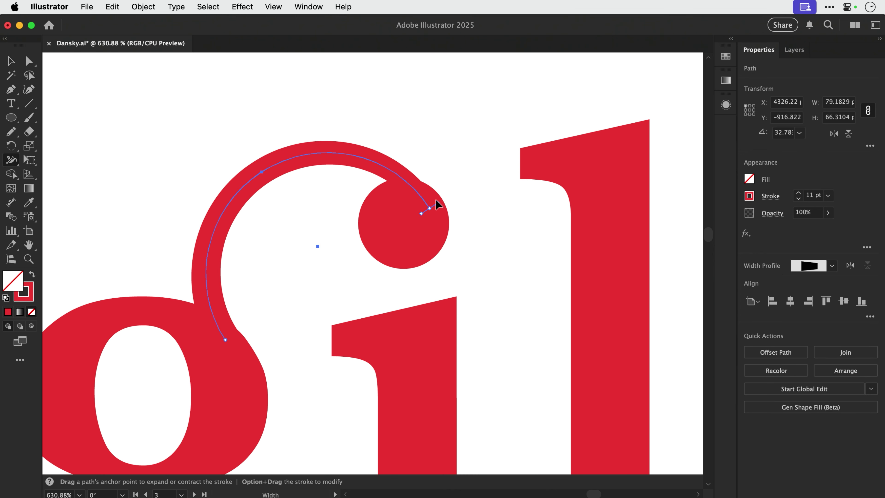
pyautogui.press('v')
pyautogui.click(436, 152)
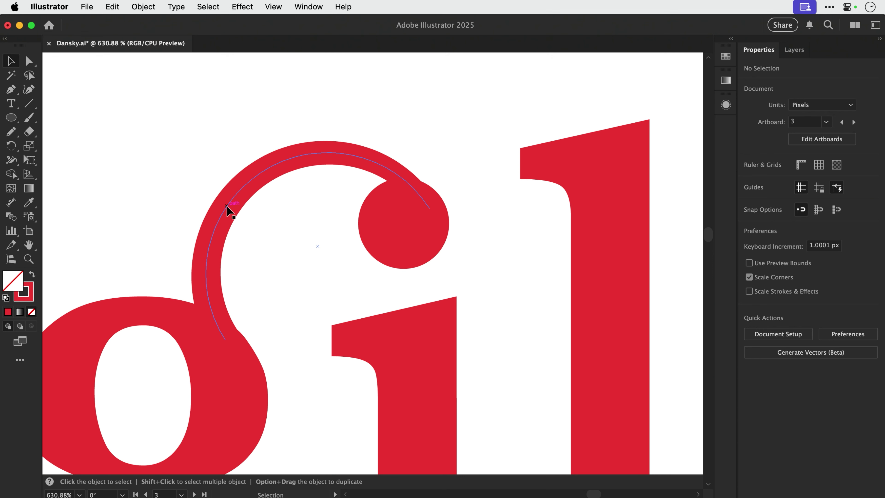
# Widen the arc's stroke at its base where it joins the g with the Width tool and deselect it.
pyautogui.click(229, 211)
pyautogui.hotkey('shift', 'w')
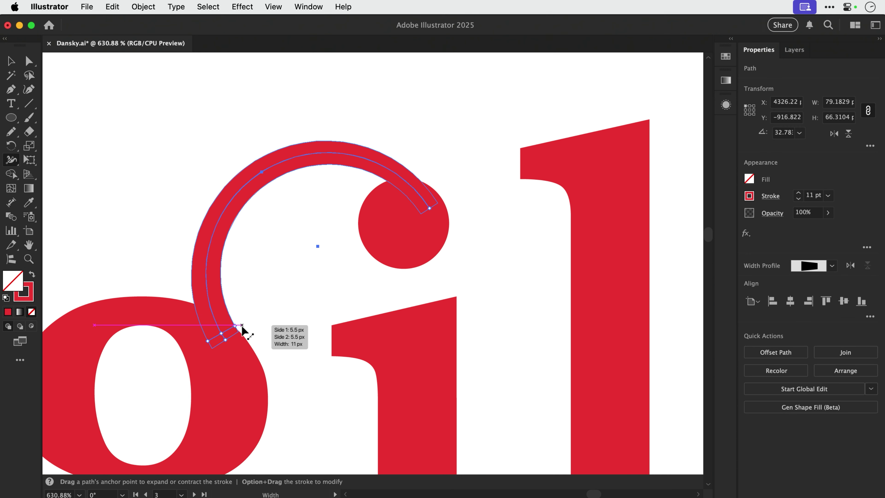
pyautogui.moveTo(238, 332); pyautogui.dragTo(249, 328)
pyautogui.press('v')
pyautogui.hotkey('shift', 'w')
pyautogui.press('v')
pyautogui.click(274, 103)
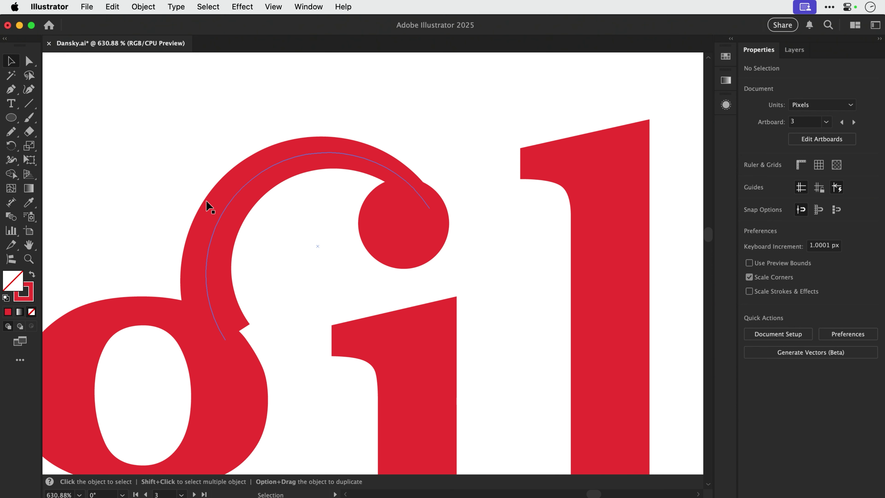
# Replace the entire lower wordmark in place with the version whose arc is a filled outline of even thickness.
pyautogui.press('super+0')
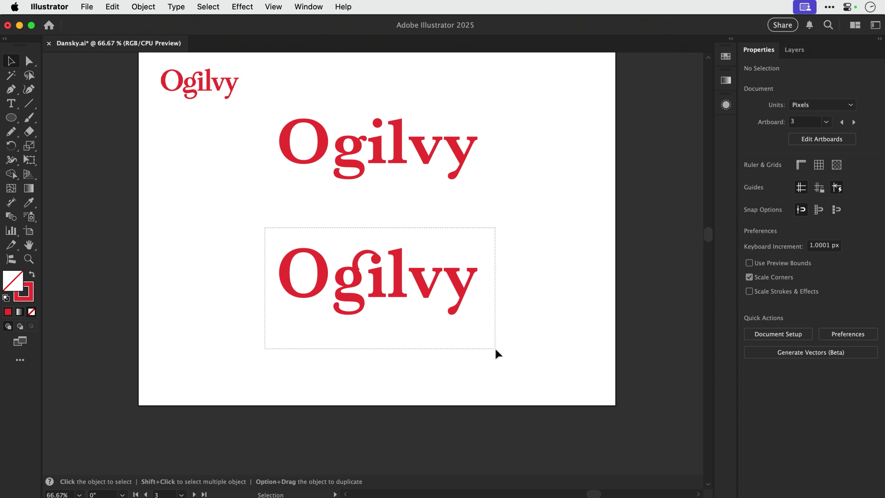
pyautogui.moveTo(495, 349); pyautogui.dragTo(497, 350)
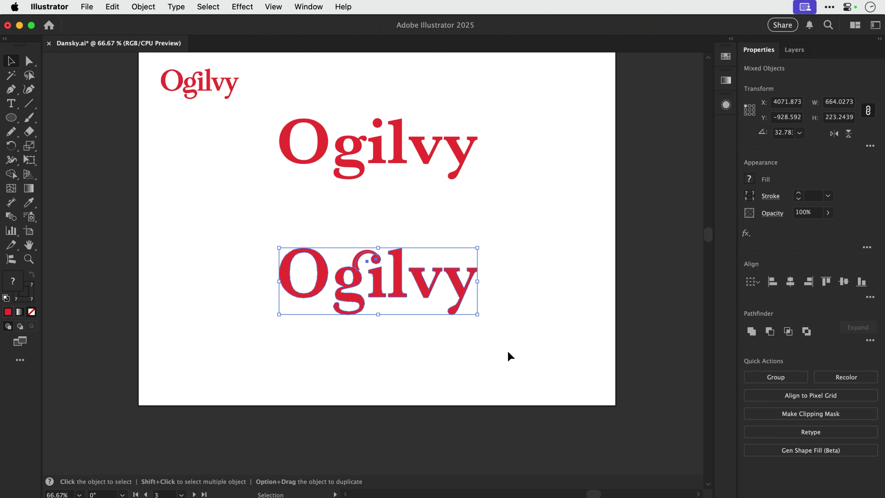
pyautogui.press('super+x')
pyautogui.press('super+f')
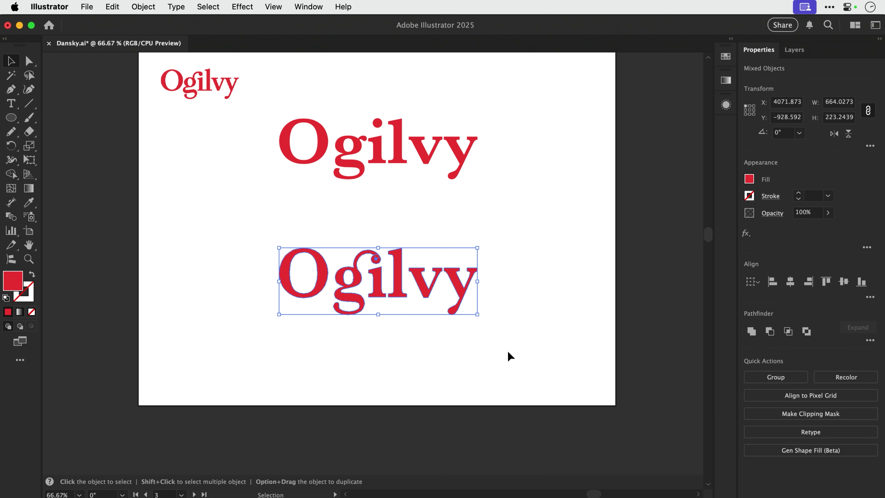
pyautogui.click(509, 356)
# Tighten the gap after the O in the lower wordmark by moving the O 8 px towards the g.
pyautogui.press('z')
pyautogui.moveTo(251, 220); pyautogui.dragTo(524, 357)
pyautogui.press('v')
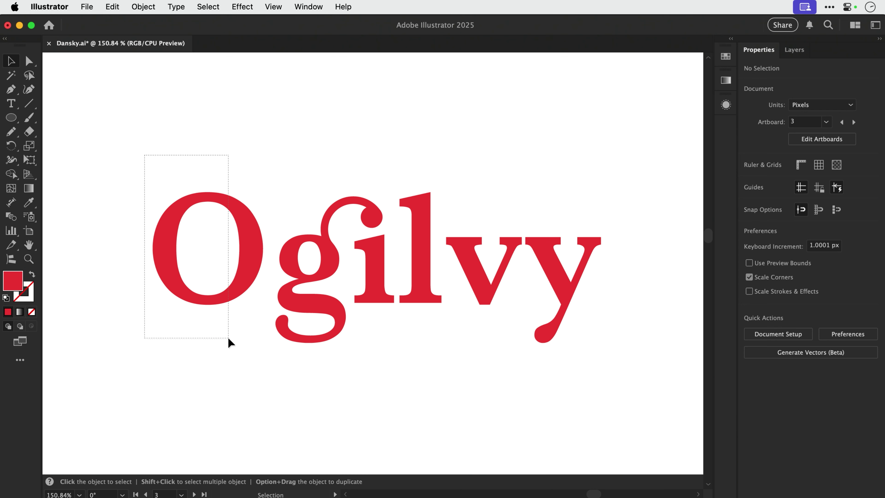
pyautogui.moveTo(229, 338); pyautogui.dragTo(235, 350)
pyautogui.press('Right')
pyautogui.press('Right')
pyautogui.press('Right')
pyautogui.press('Right')
pyautogui.press('Right')
pyautogui.press('Right')
pyautogui.press('Right')
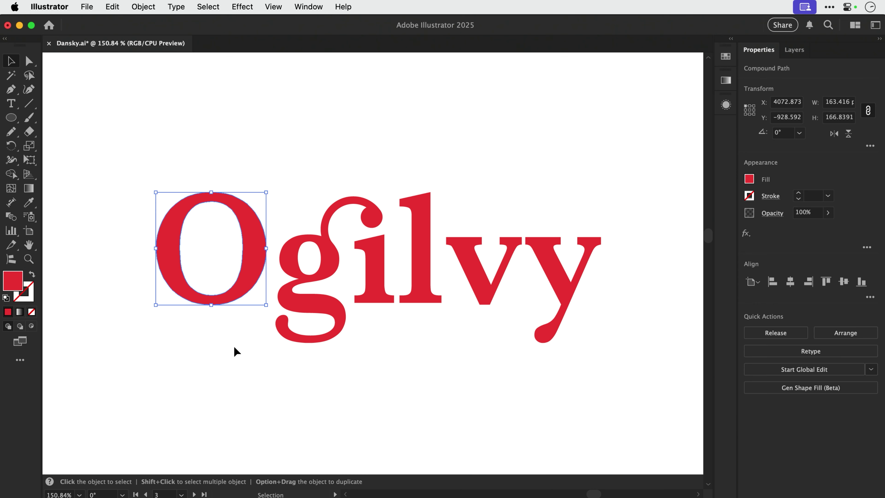
pyautogui.press('Right')
pyautogui.press('Right')
pyautogui.press('Right')
pyautogui.press('Right')
pyautogui.press('Right')
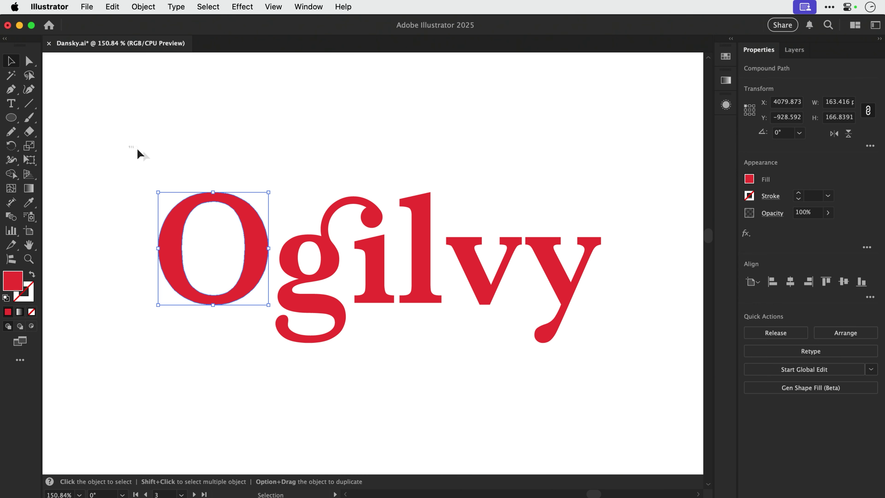
# Nudge the letters O, g, i and l together a few pixels towards the v.
pyautogui.moveTo(129, 146); pyautogui.dragTo(440, 367)
pyautogui.press('Right')
pyautogui.press('Right')
pyautogui.press('Right')
pyautogui.press('Right')
pyautogui.press('Right')
pyautogui.press('Right')
pyautogui.press('Right')
pyautogui.press('Right')
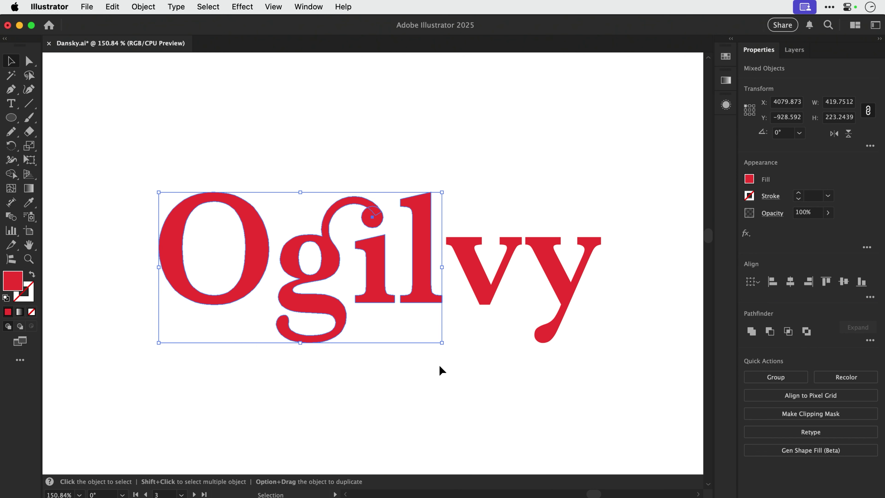
# Compare the customised wordmark with the small reference Ogilvy logo, and examine the reference's letter spacing up close.
pyautogui.press('super+shift+a')
pyautogui.press('super+minus')
pyautogui.press('super+minus')
pyautogui.press('super+minus')
pyautogui.press('super+minus')
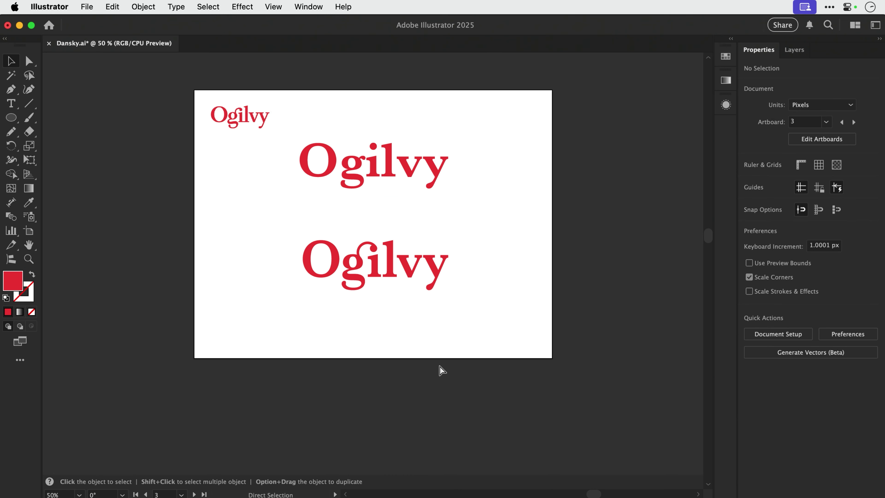
pyautogui.press('space')
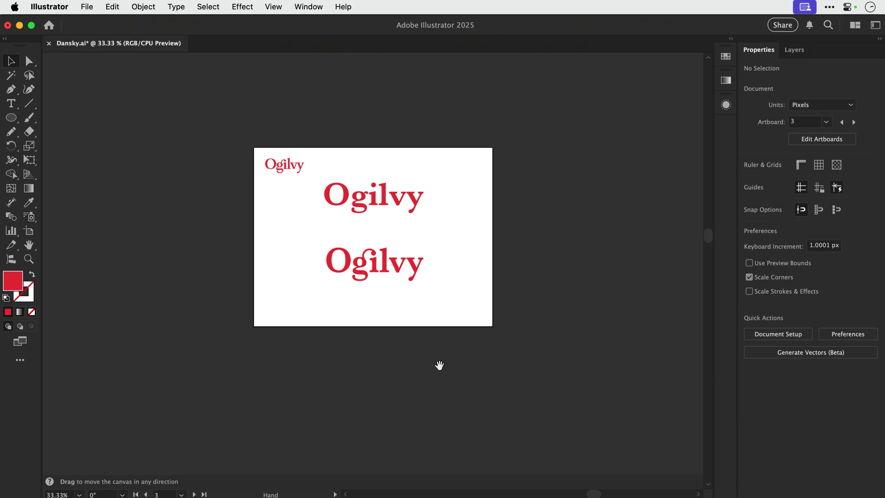
pyautogui.moveTo(437, 275); pyautogui.dragTo(434, 328)
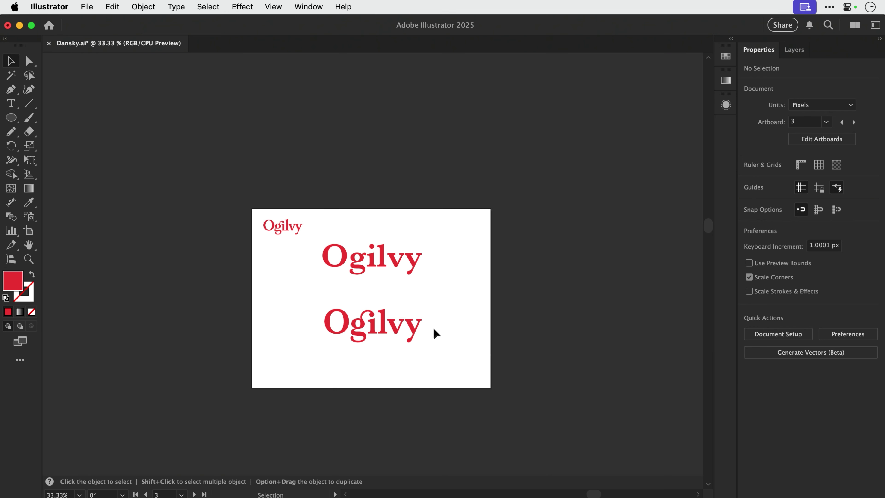
pyautogui.moveTo(426, 361); pyautogui.dragTo(426, 361)
pyautogui.click(426, 362)
pyautogui.press('super+space')
pyautogui.moveTo(262, 204); pyautogui.dragTo(320, 273)
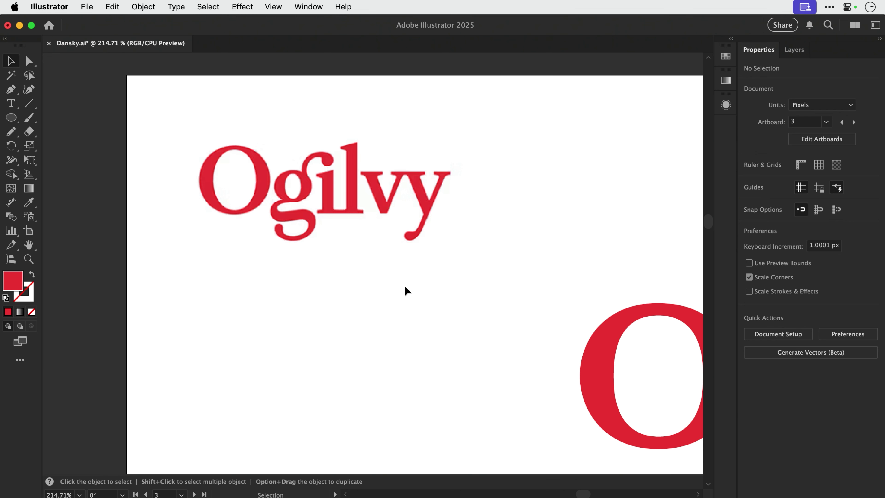
# Move the letters l, v and y together about 10 px towards the i so the serifs of i and l join.
pyautogui.press('super+minus')
pyautogui.press('super+minus')
pyautogui.press('super+minus')
pyautogui.press('super+minus')
pyautogui.press('space')
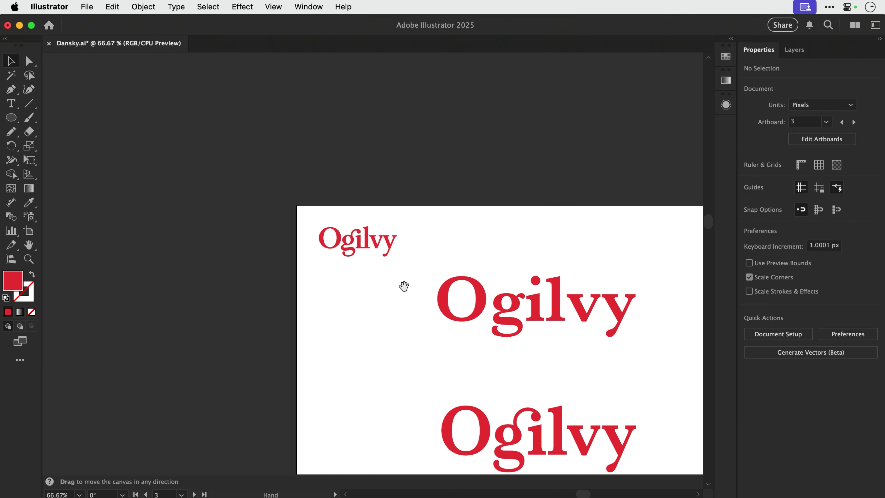
pyautogui.moveTo(508, 369); pyautogui.dragTo(391, 269)
pyautogui.press('super+space')
pyautogui.moveTo(288, 251); pyautogui.dragTo(520, 390)
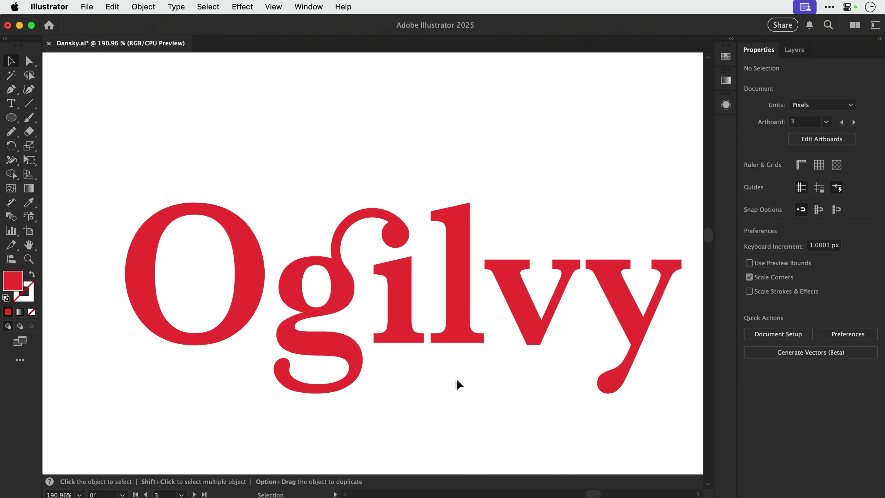
pyautogui.moveTo(648, 177); pyautogui.dragTo(647, 178)
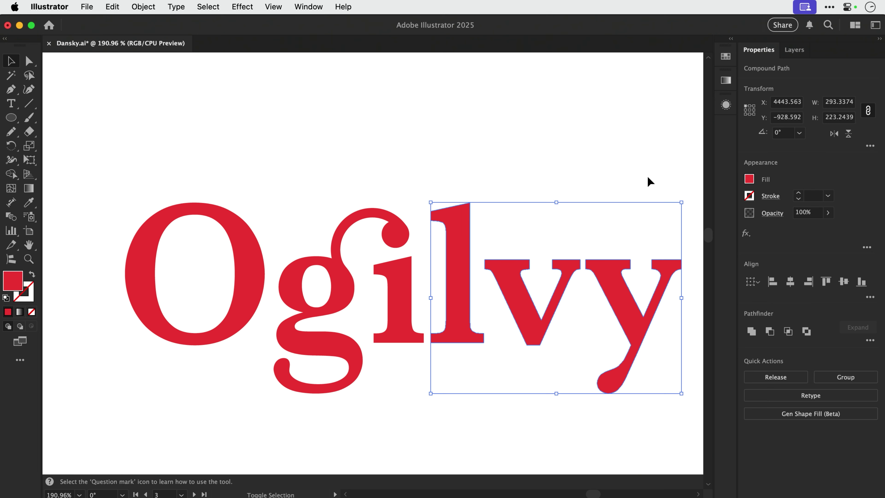
pyautogui.hotkey('shift', 'Left')
pyautogui.click(647, 177)
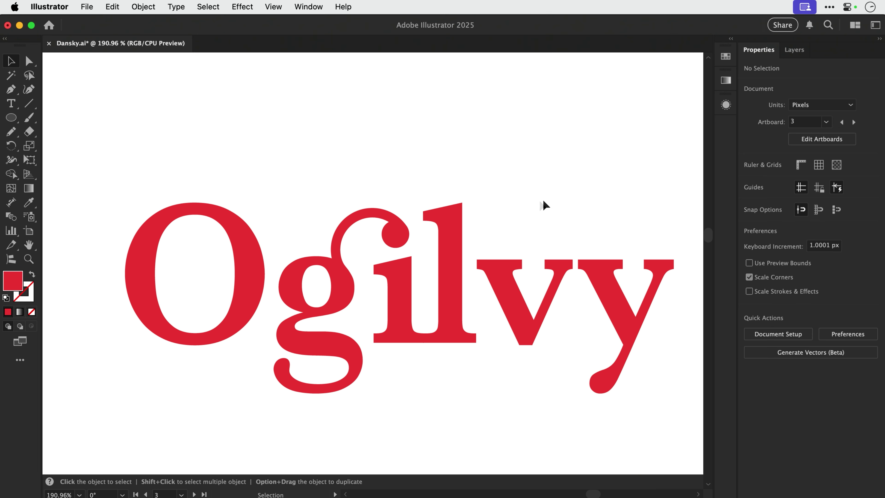
# Nudge the letters v and y together a few pixels towards the l to tighten the spacing.
pyautogui.moveTo(612, 394); pyautogui.dragTo(611, 394)
pyautogui.press('Left')
pyautogui.press('Left')
pyautogui.press('Left')
pyautogui.press('Left')
pyautogui.press('Left')
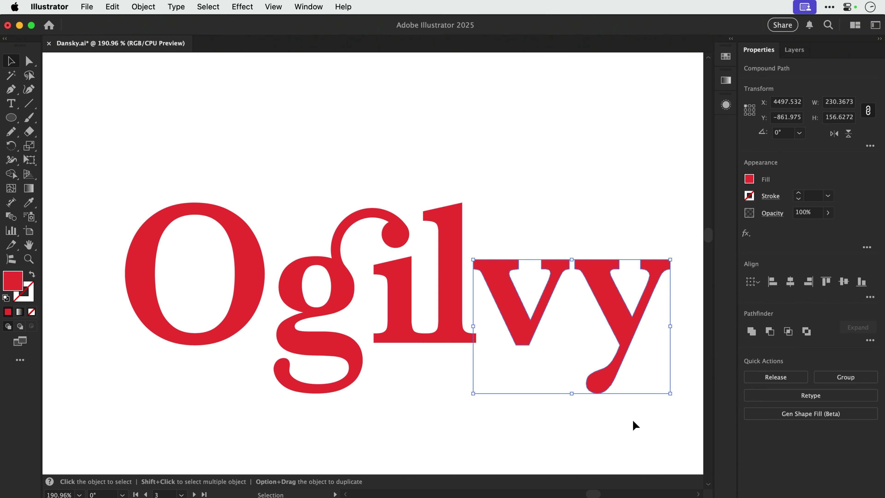
# Nudge the letter O a few pixels towards the g to tighten the gap between them.
pyautogui.click(635, 425)
pyautogui.moveTo(162, 241); pyautogui.dragTo(198, 356)
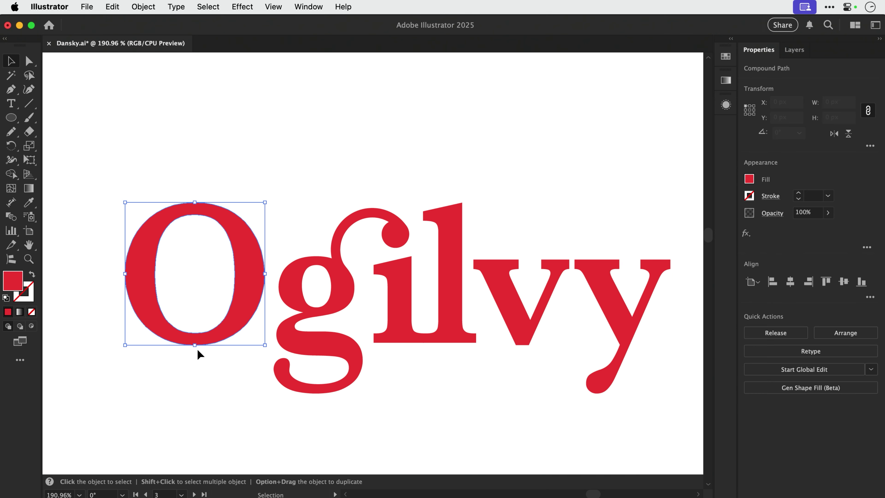
pyautogui.press('Right')
pyautogui.press('Right')
pyautogui.press('Right')
pyautogui.press('Right')
pyautogui.press('Right')
pyautogui.press('Right')
pyautogui.click(199, 354)
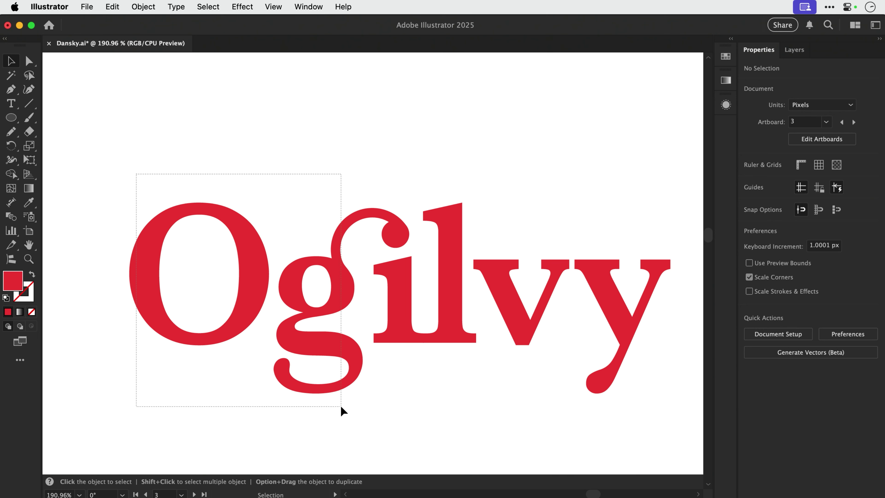
# Nudge the letters O and g together a few pixels towards the i.
pyautogui.moveTo(341, 407); pyautogui.dragTo(341, 407)
pyautogui.press('Right')
pyautogui.press('Right')
pyautogui.press('Right')
pyautogui.press('Right')
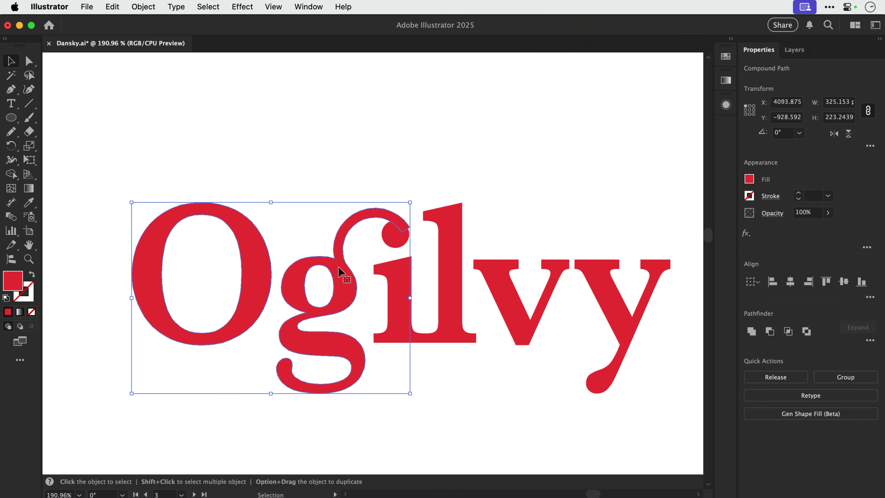
pyautogui.press('Right')
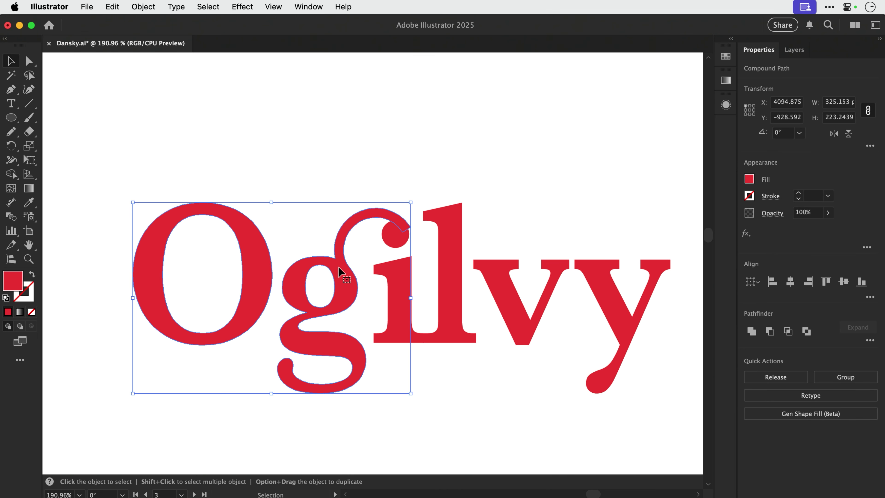
pyautogui.press('Right')
pyautogui.press('super+shift+a')
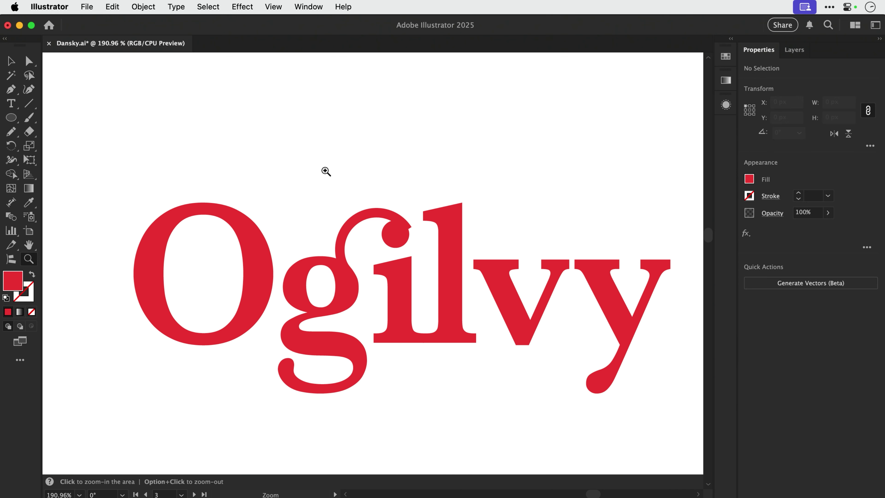
# Adjust the end of the g's arc where it meets the i's dot so both outlines merge smoothly.
pyautogui.moveTo(324, 172); pyautogui.dragTo(456, 311)
pyautogui.moveTo(385, 272); pyautogui.dragTo(395, 270)
pyautogui.press('super+space')
pyautogui.moveTo(389, 195); pyautogui.dragTo(425, 260)
pyautogui.moveTo(378, 289); pyautogui.dragTo(385, 312)
pyautogui.press('super+shift+a')
pyautogui.press('super+minus')
pyautogui.press('super+minus')
pyautogui.press('super+minus')
pyautogui.press('super+minus')
pyautogui.press('super+minus')
pyautogui.press('super+minus')
pyautogui.press('super+minus')
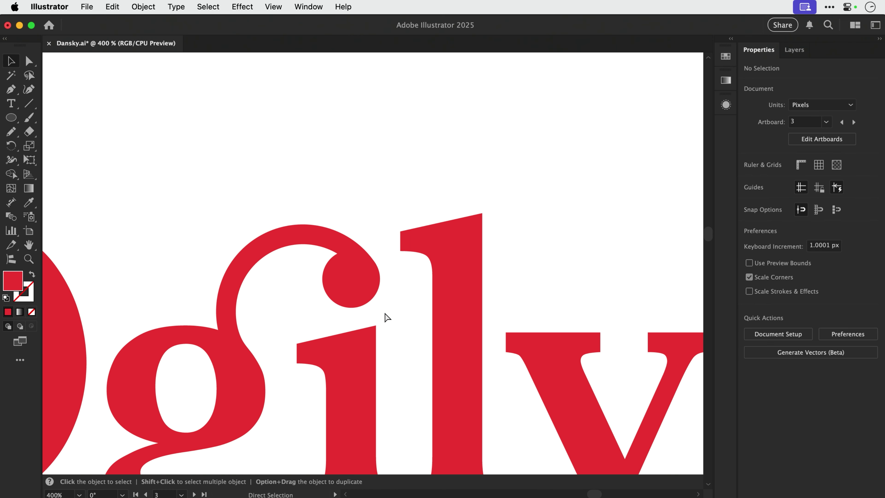
pyautogui.moveTo(340, 290); pyautogui.dragTo(348, 307)
pyautogui.press('super+shift+a')
# Compare the customised wordmark with the original text version above it and the small reference Ogilvy logo.
pyautogui.press('super+minus')
pyautogui.press('super+minus')
pyautogui.press('super+minus')
pyautogui.press('super+minus')
pyautogui.press('super+minus')
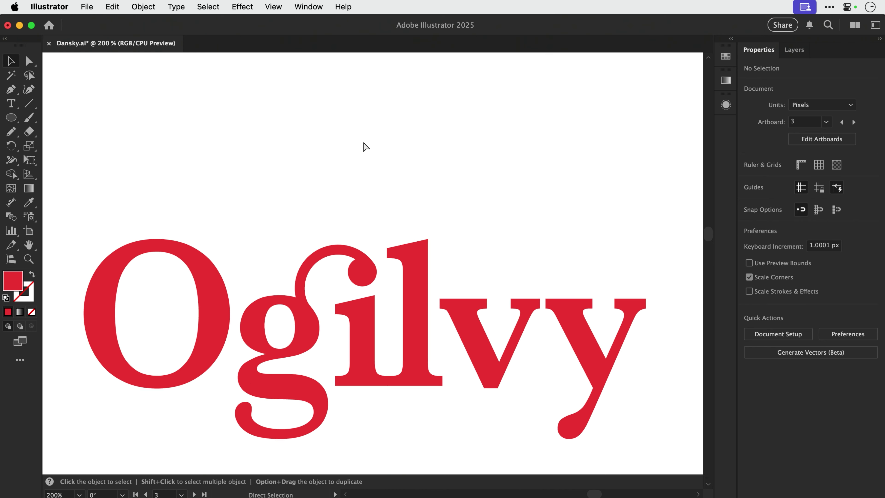
pyautogui.press('super+minus')
pyautogui.press('super+minus')
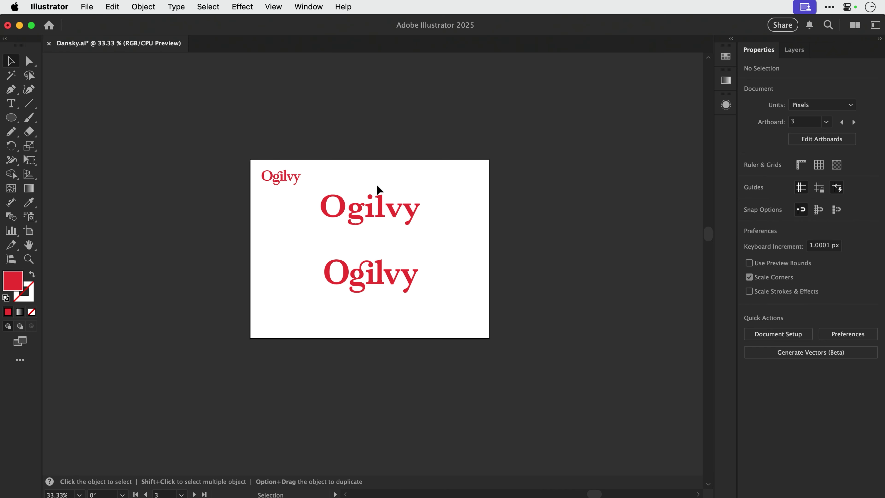
pyautogui.press('z')
pyautogui.moveTo(375, 238); pyautogui.dragTo(470, 325)
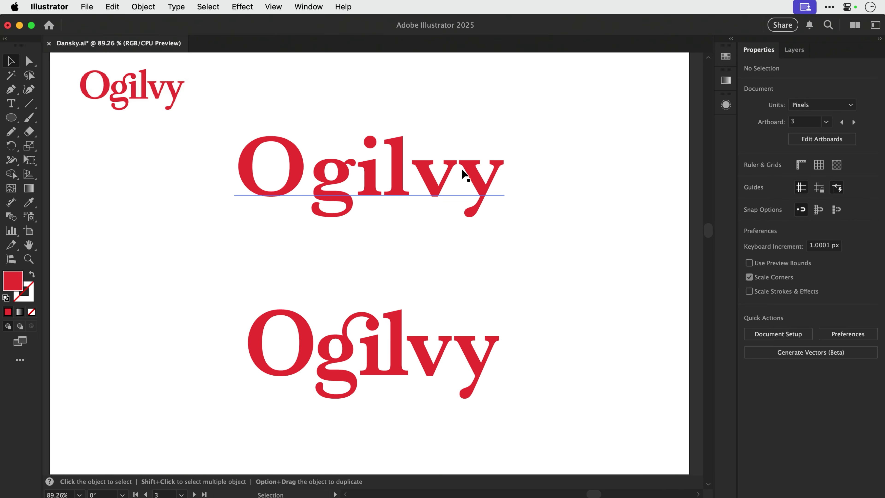
pyautogui.click(424, 171)
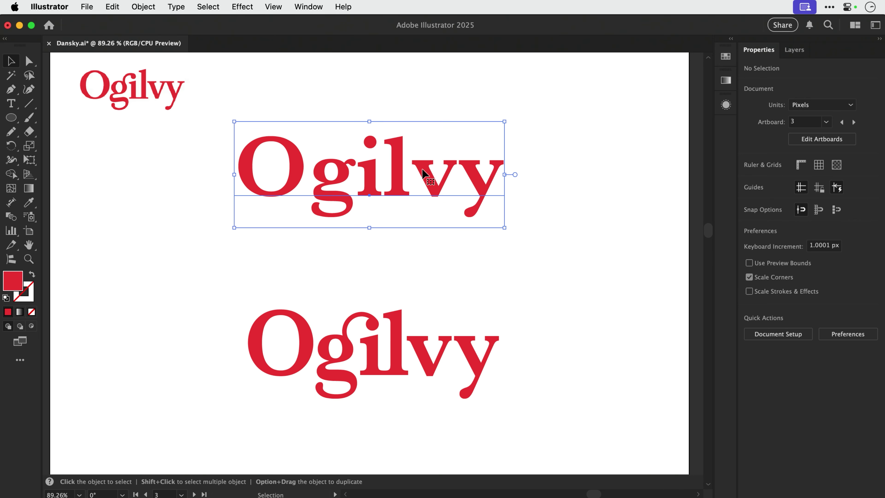
pyautogui.click(425, 259)
pyautogui.moveTo(359, 310); pyautogui.dragTo(373, 331)
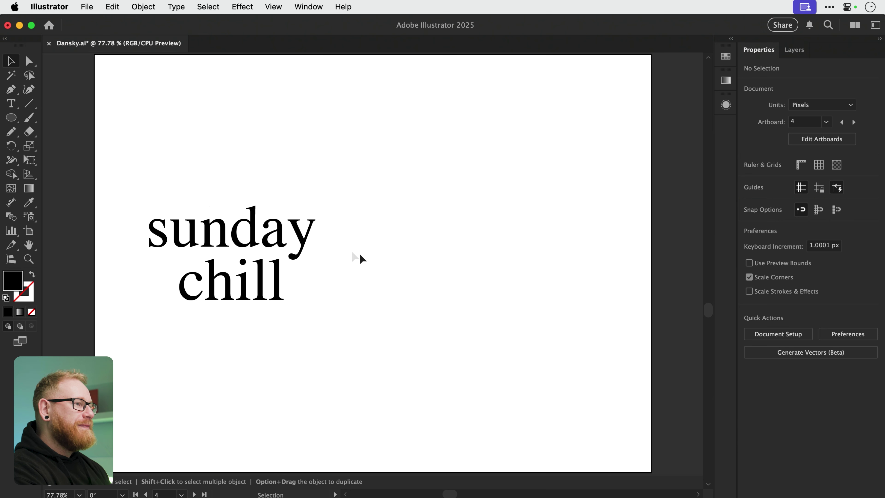
# Duplicate the "sunday chill" text horizontally, placing the copy about 685 px beside the original.
pyautogui.moveTo(112, 165); pyautogui.dragTo(373, 372)
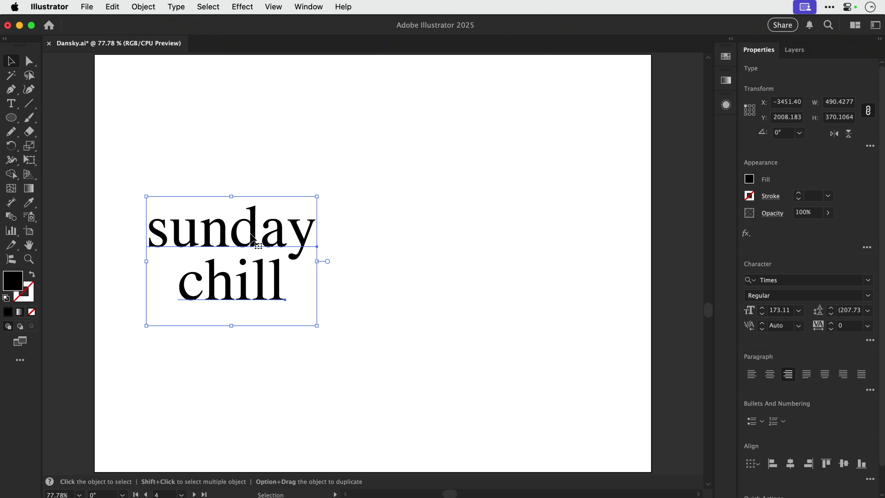
pyautogui.moveTo(252, 244); pyautogui.dragTo(489, 245)
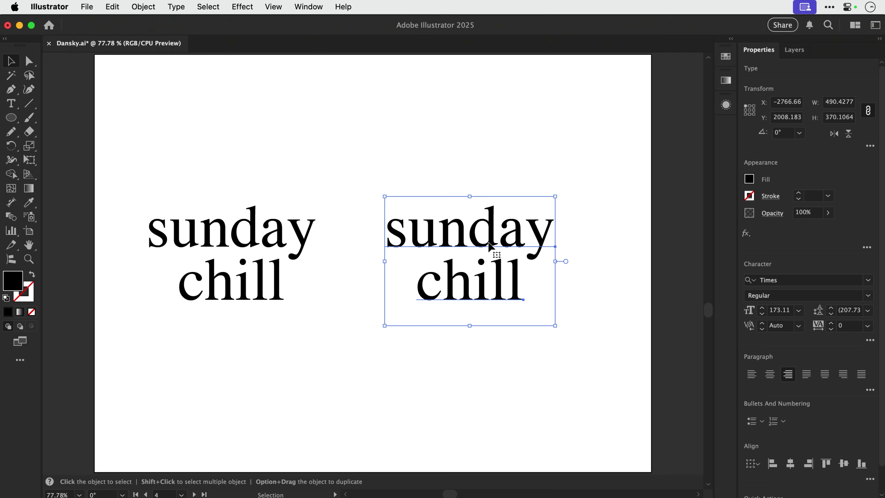
# Switch to Chrome and open Envato's listing of all fonts.
pyautogui.press('super+Tab')
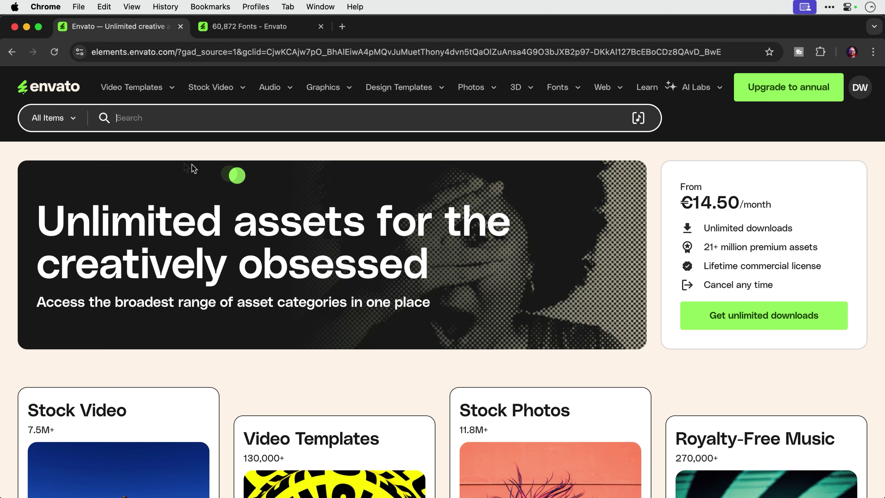
pyautogui.click(66, 122)
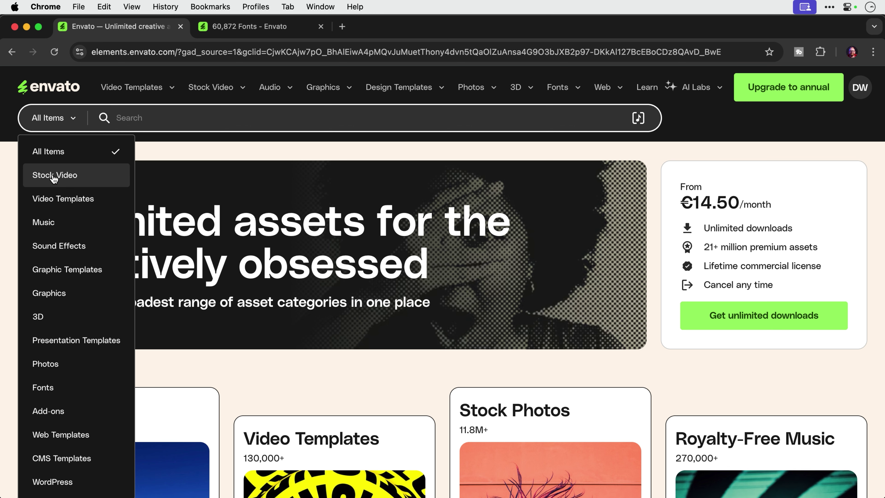
pyautogui.click(58, 91)
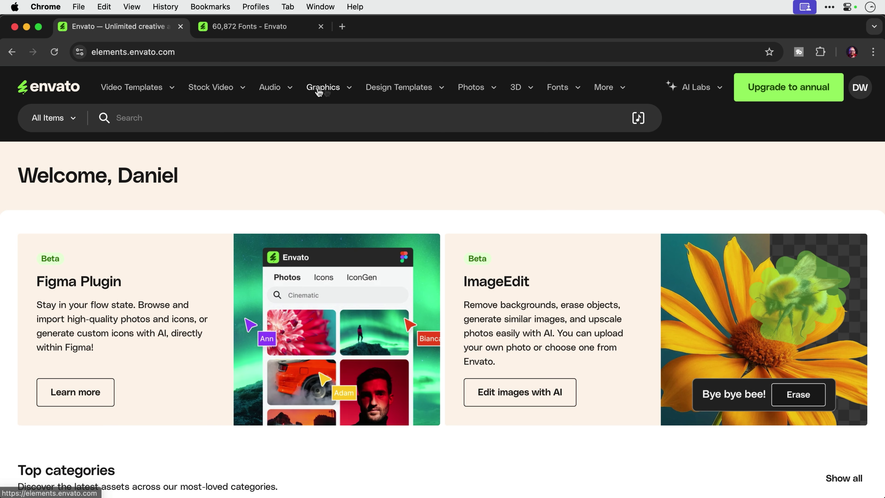
pyautogui.click(557, 89)
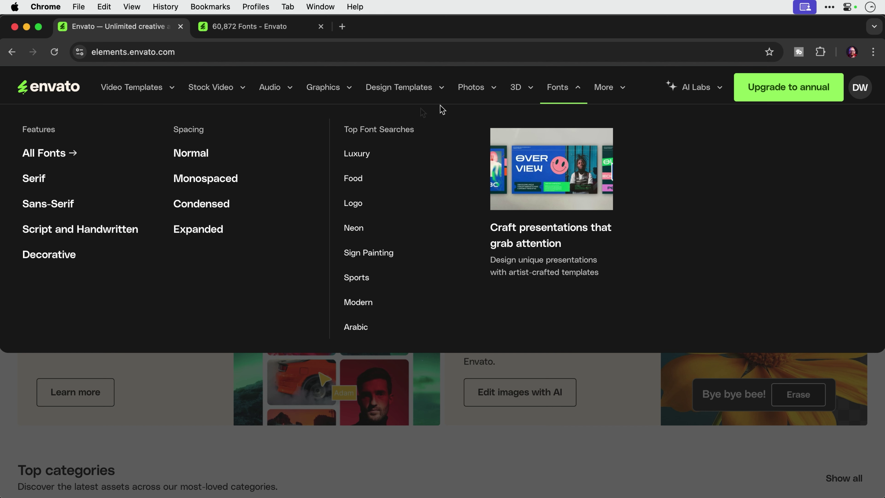
pyautogui.click(56, 153)
pyautogui.click(270, 34)
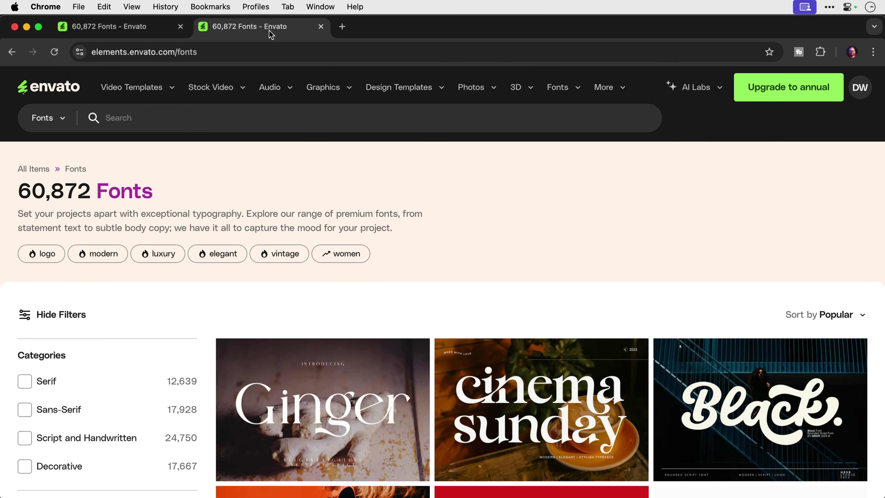
# Browse the popular fonts and their filter categories, and open the Black rounded script font in a separate tab.
pyautogui.scroll(-15, 159, 321)
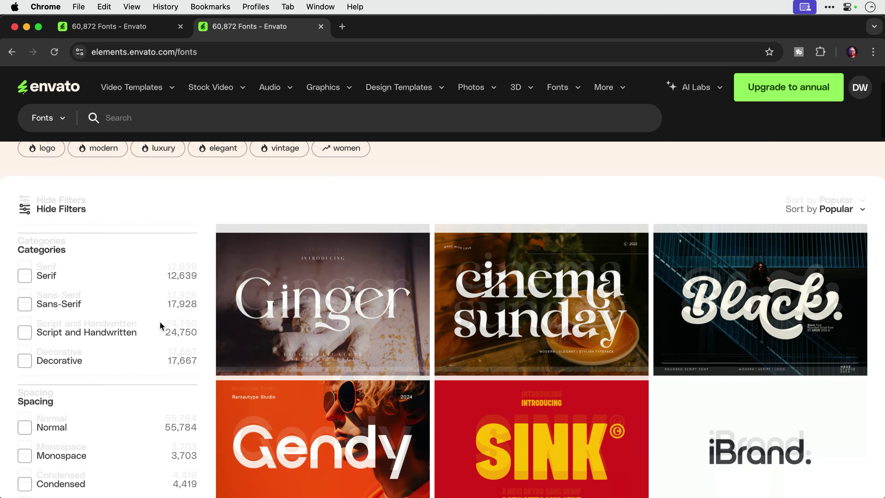
pyautogui.scroll(-2, 159, 322)
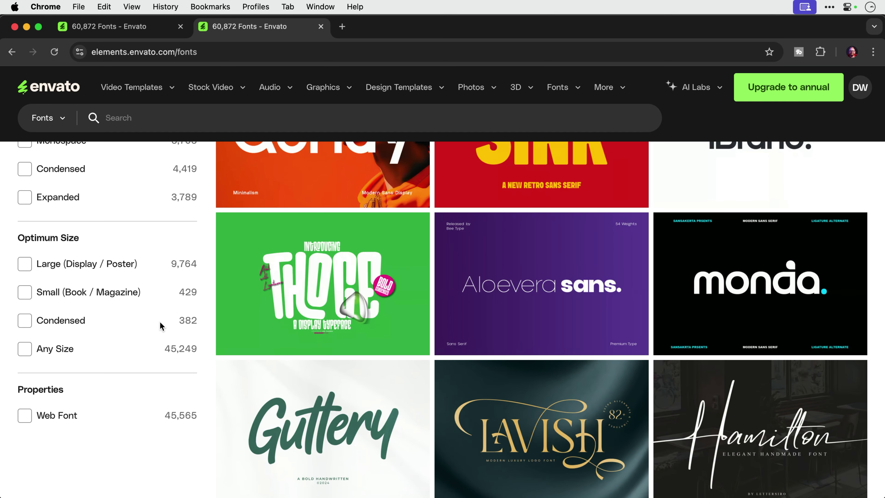
pyautogui.scroll(15, 160, 321)
pyautogui.scroll(-3, 160, 321)
pyautogui.scroll(-4, 160, 321)
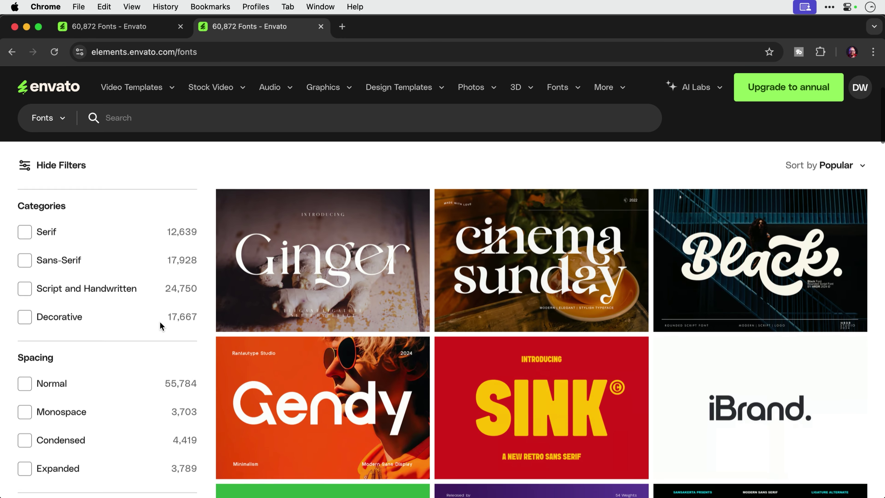
pyautogui.scroll(-1, 160, 322)
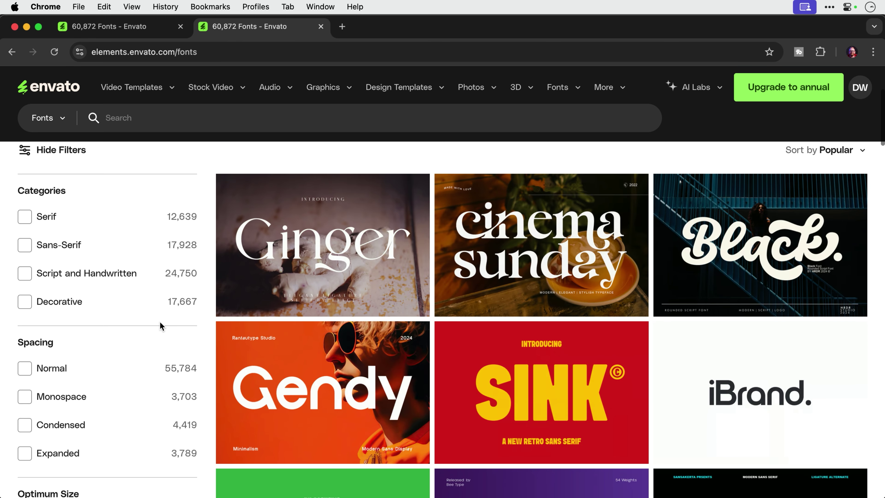
pyautogui.rightClick(772, 245)
pyautogui.click(756, 251)
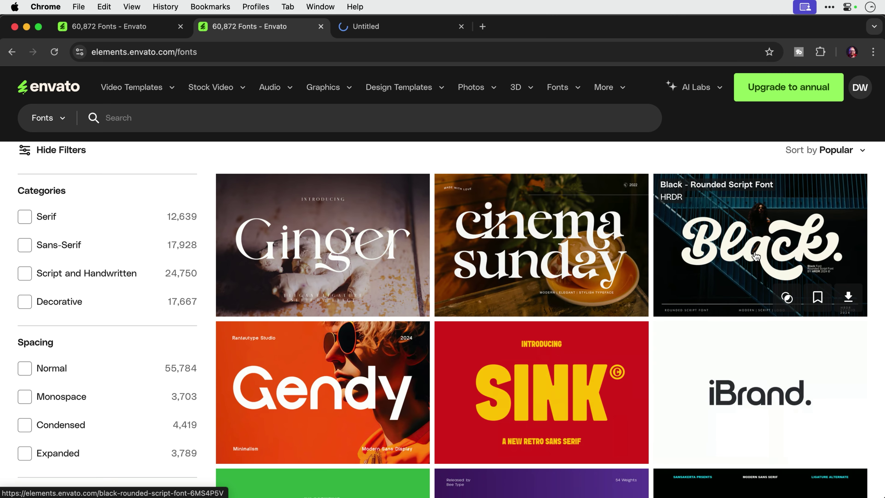
# Look further through the font listing and open the Cinema sunday font's page.
pyautogui.scroll(-6, 755, 256)
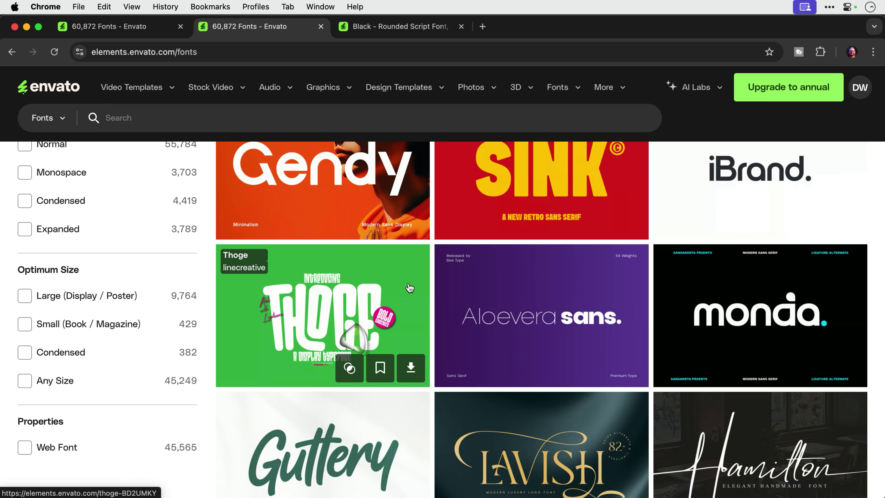
pyautogui.scroll(-3, 409, 286)
pyautogui.scroll(-5, 409, 286)
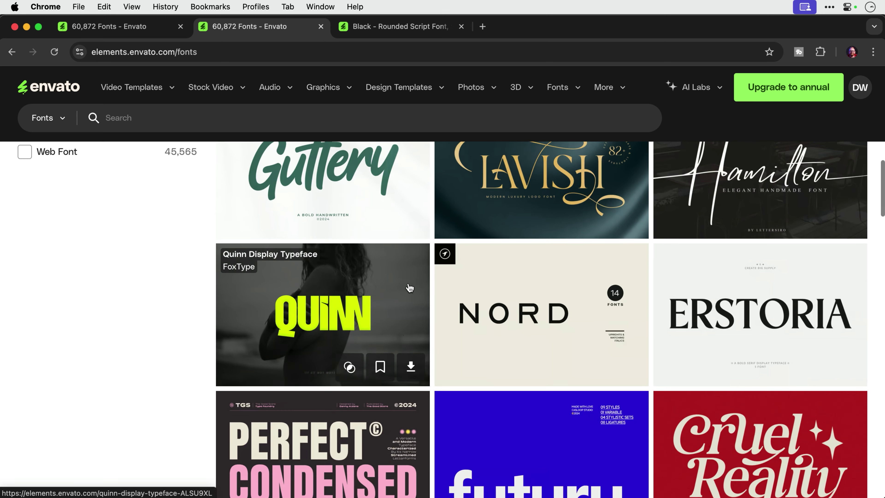
pyautogui.scroll(-2, 409, 286)
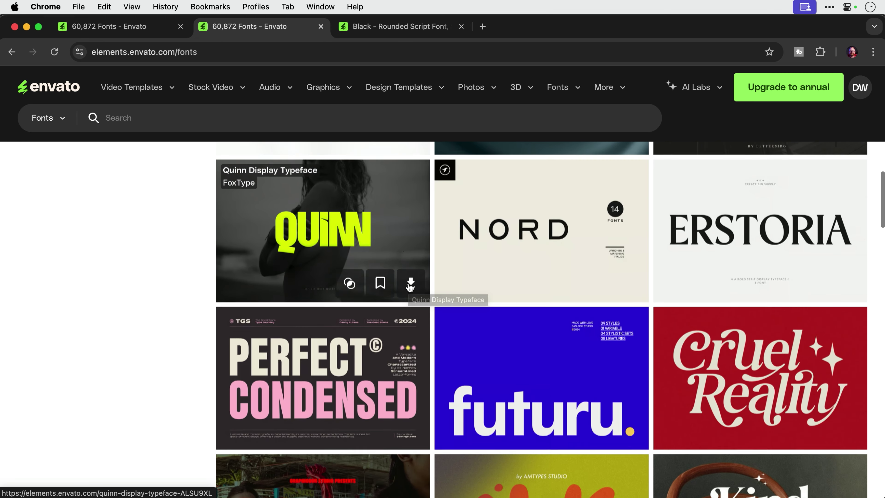
pyautogui.scroll(15, 410, 286)
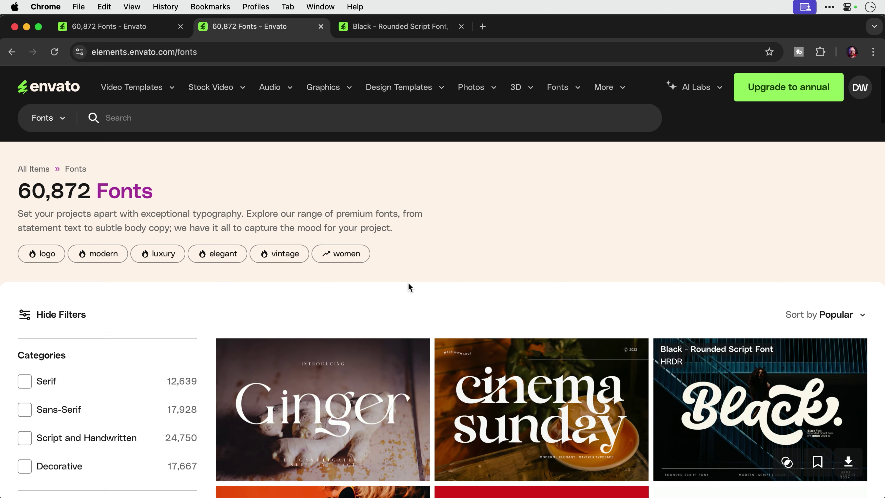
pyautogui.click(520, 403)
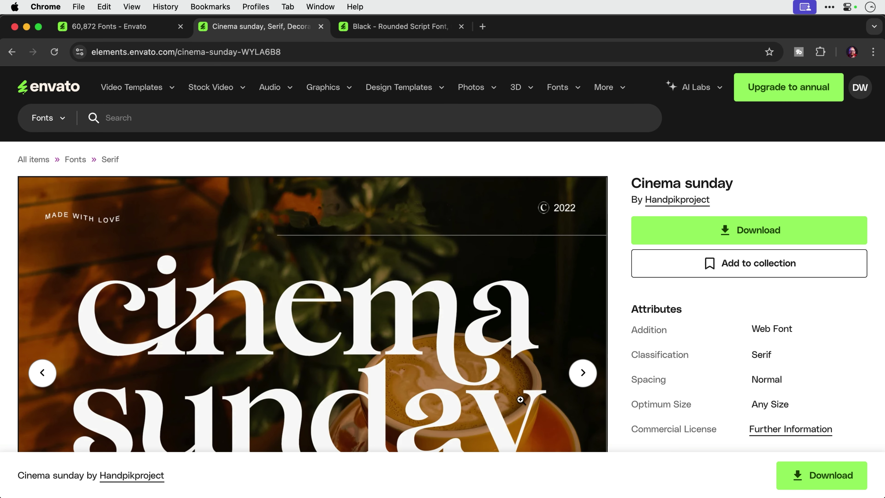
# Examine the Cinema sunday preview images, up to the sheet comparing standard letters with alternate ligatures.
pyautogui.scroll(-3, 368, 275)
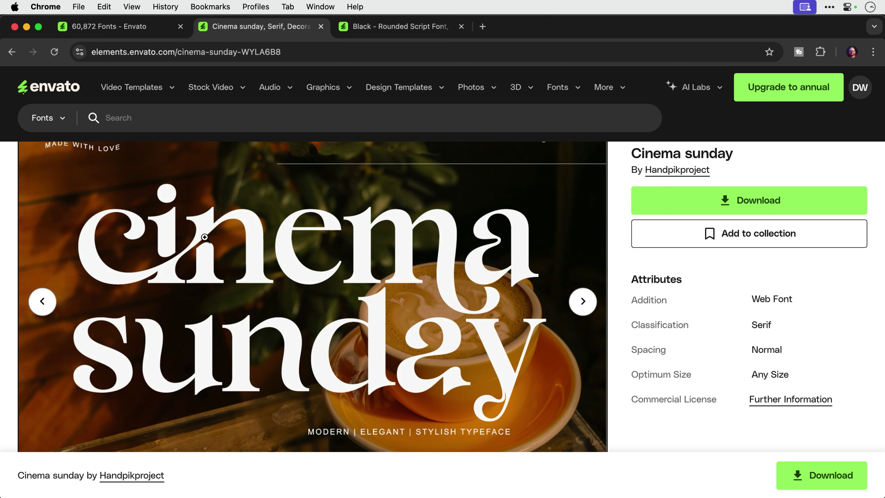
pyautogui.click(582, 302)
pyautogui.click(582, 302)
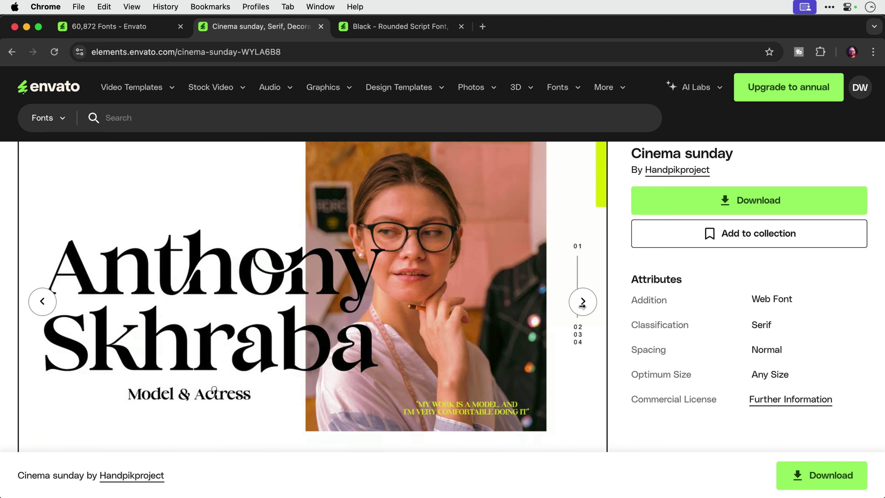
pyautogui.click(582, 302)
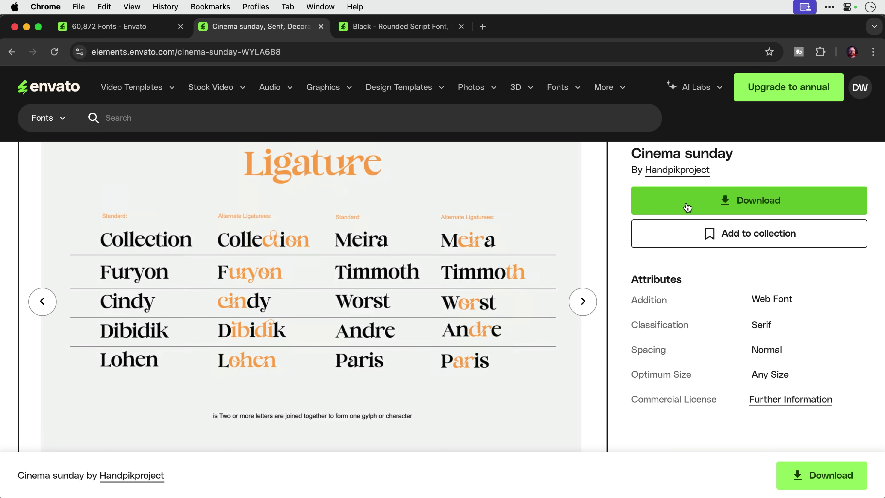
# Switch back to Illustrator and set the duplicated "sunday chill" text in the cinema sunday Regular font.
pyautogui.press('super+Tab')
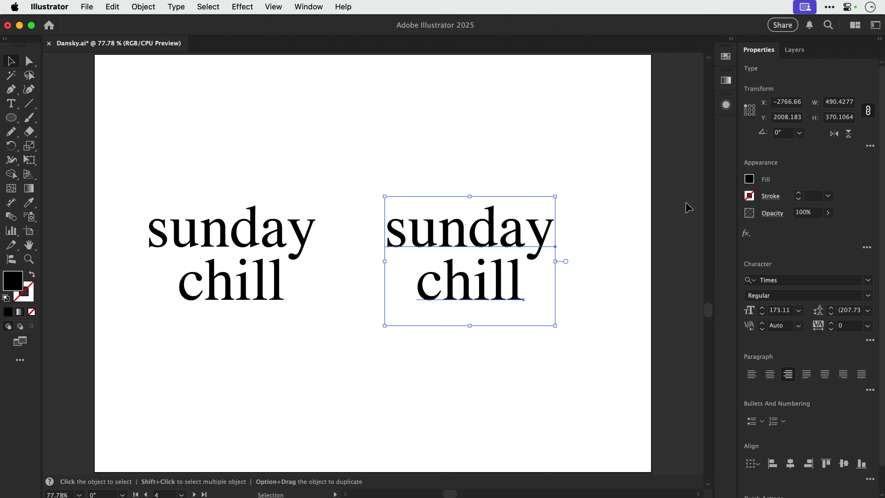
pyautogui.click(793, 280)
pyautogui.write('cinem')
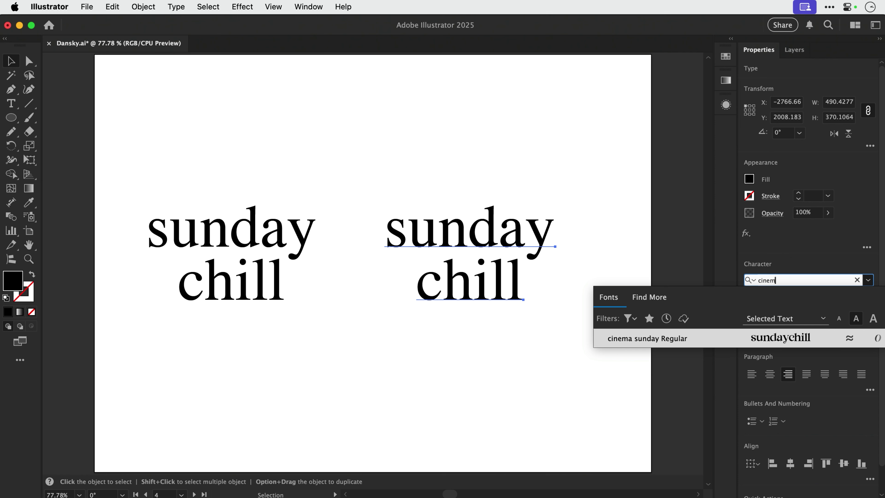
pyautogui.click(705, 340)
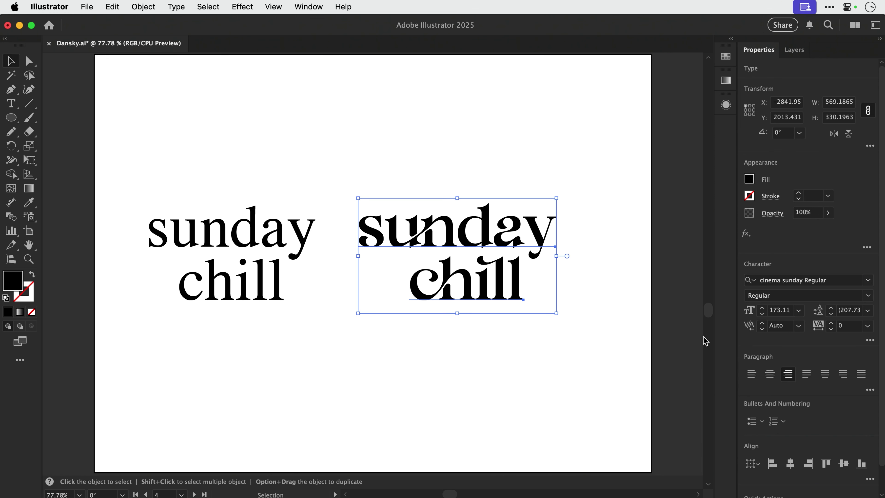
pyautogui.click(543, 345)
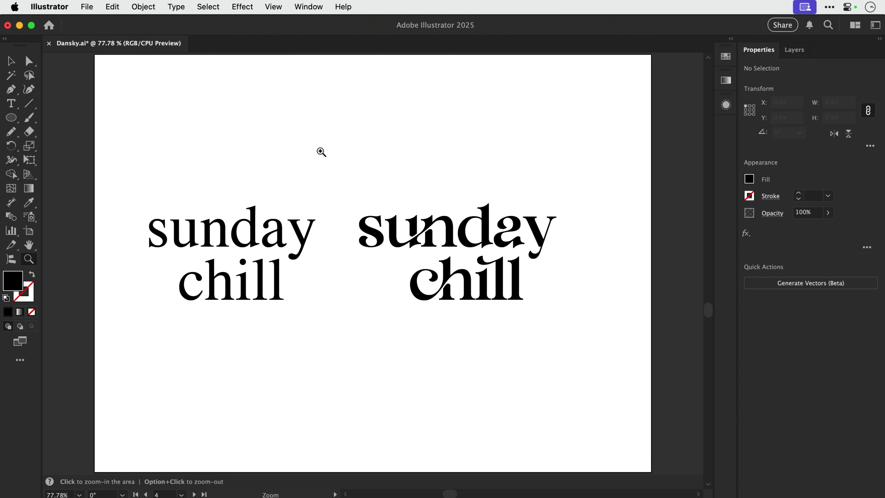
# Bring up the glyph browser for cinema sunday Regular and limit it to alternates for the current selection.
pyautogui.moveTo(320, 150); pyautogui.dragTo(589, 361)
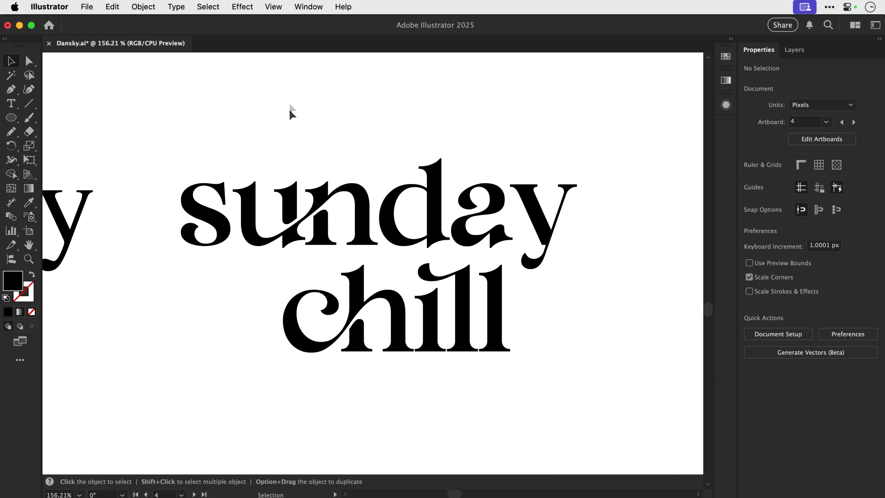
pyautogui.click(176, 6)
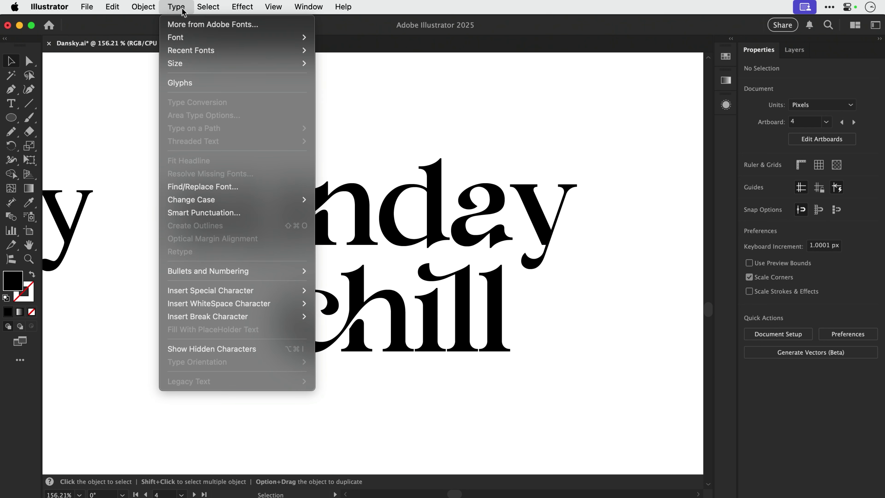
pyautogui.click(202, 84)
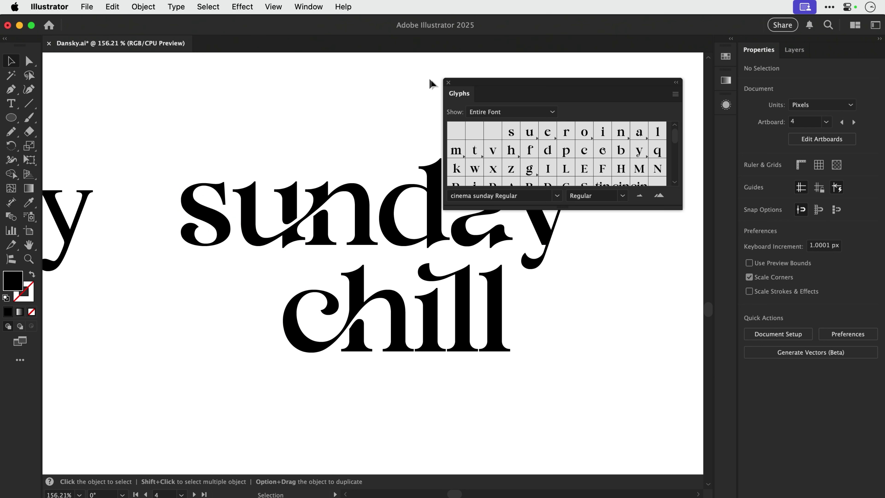
pyautogui.click(497, 112)
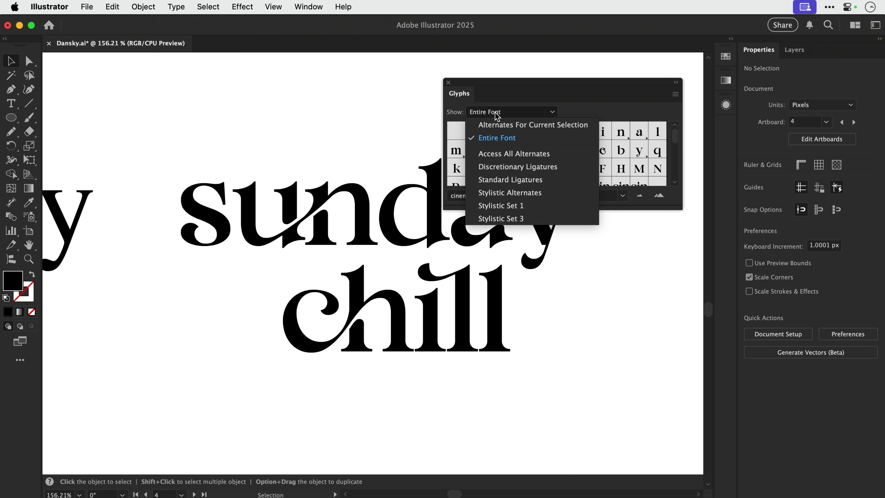
pyautogui.click(497, 126)
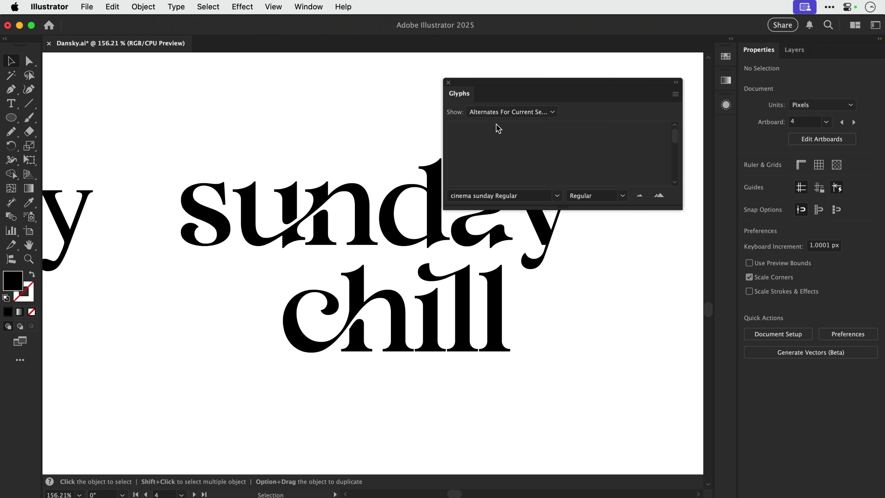
# Replace the "un" ligature in the cinema sunday "sunday" with separate plain "u" and "n" letters.
pyautogui.doubleClick(230, 225)
pyautogui.moveTo(230, 225); pyautogui.dragTo(308, 220)
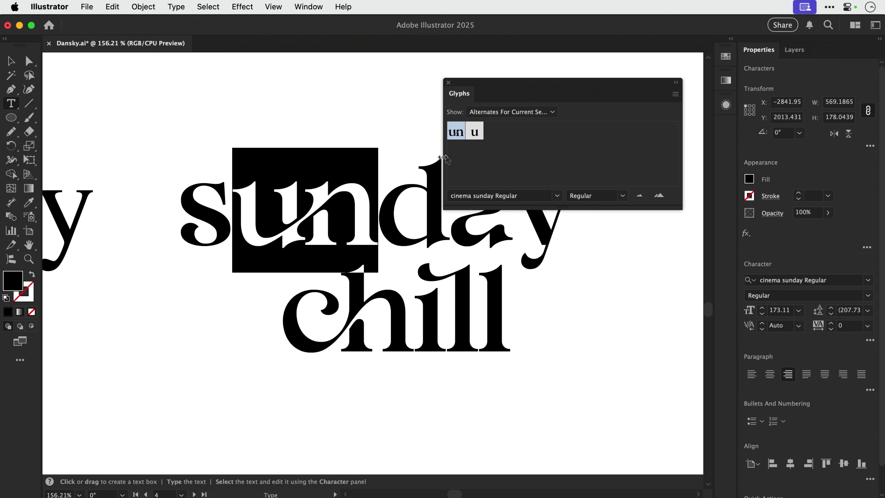
pyautogui.doubleClick(479, 133)
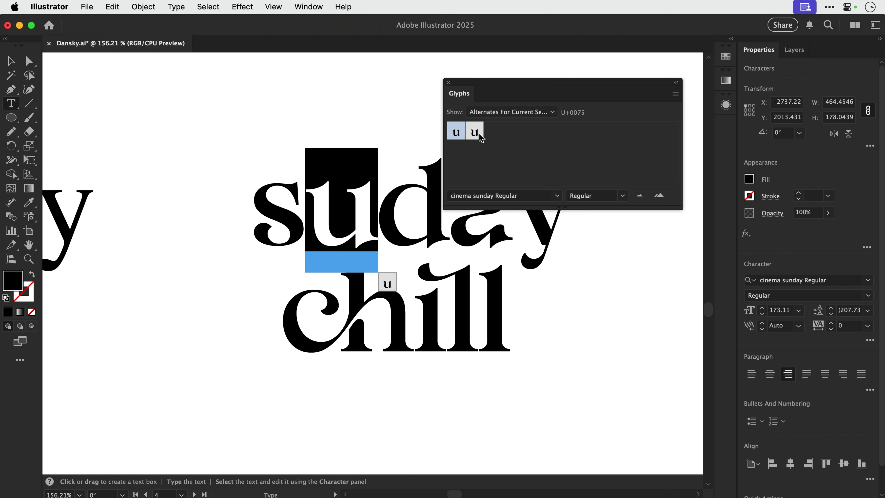
pyautogui.click(377, 213)
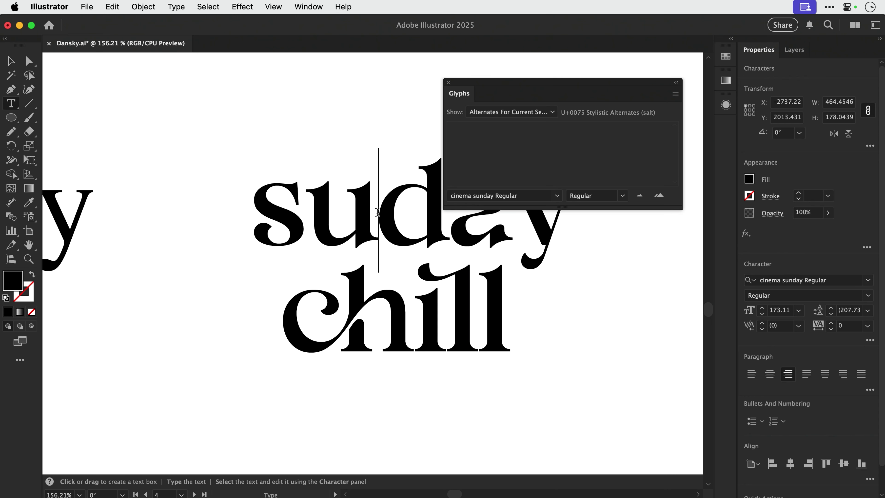
pyautogui.write('n')
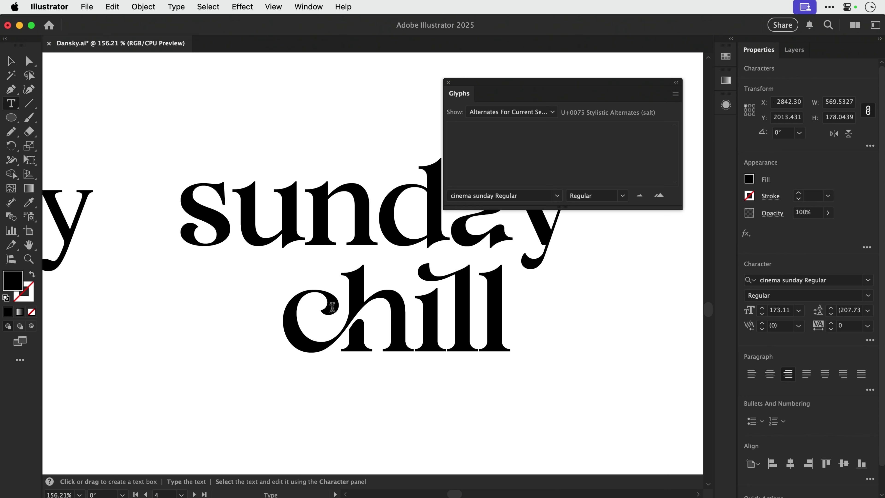
# Check the "ch", "i" and "l" characters of the cinema sunday "chill" for available glyph alternates.
pyautogui.moveTo(284, 312); pyautogui.dragTo(358, 313)
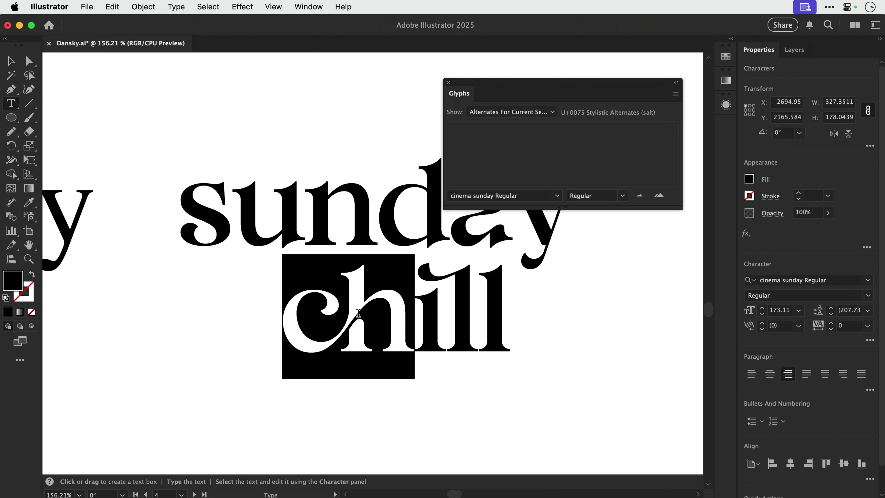
pyautogui.click(409, 313)
pyautogui.hotkey('shift', 'Right')
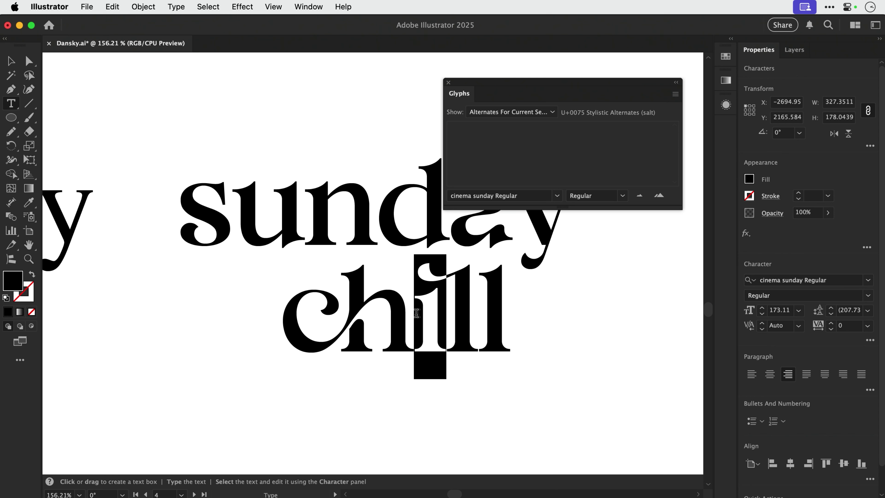
pyautogui.press('Left')
pyautogui.press('Right')
pyautogui.press('Right')
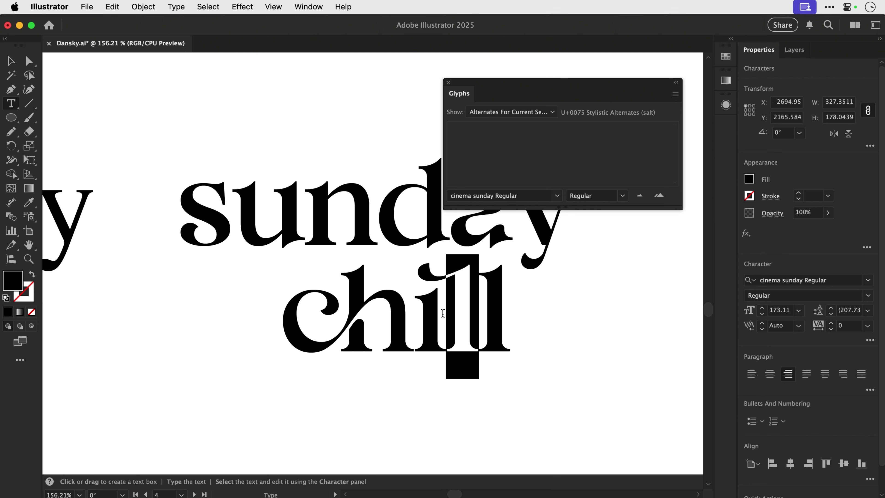
pyautogui.hotkey('shift', 'Left')
pyautogui.hotkey('shift', 'Right')
pyautogui.hotkey('shift', 'Right')
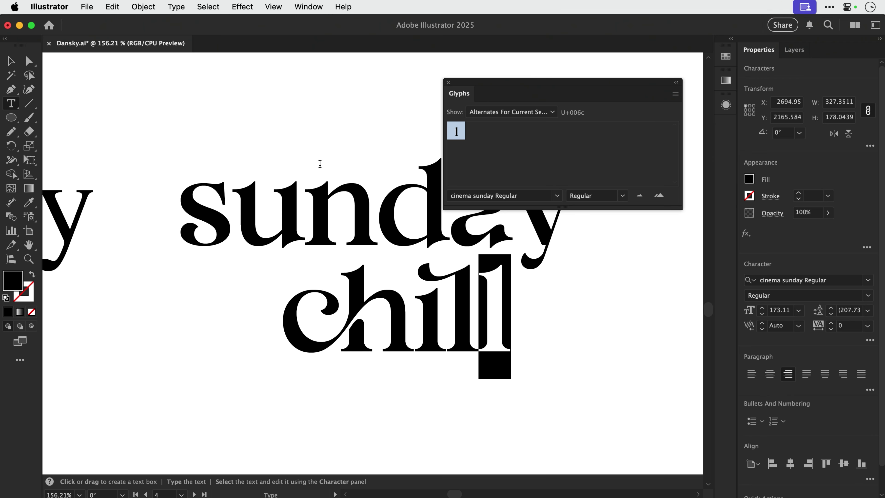
# Try the alternate "a" in "sunday" and swap its "y" for the stylistic alternate.
pyautogui.hscroll(4, 319, 164)
pyautogui.scroll(2, 320, 163)
pyautogui.moveTo(332, 226); pyautogui.dragTo(438, 225)
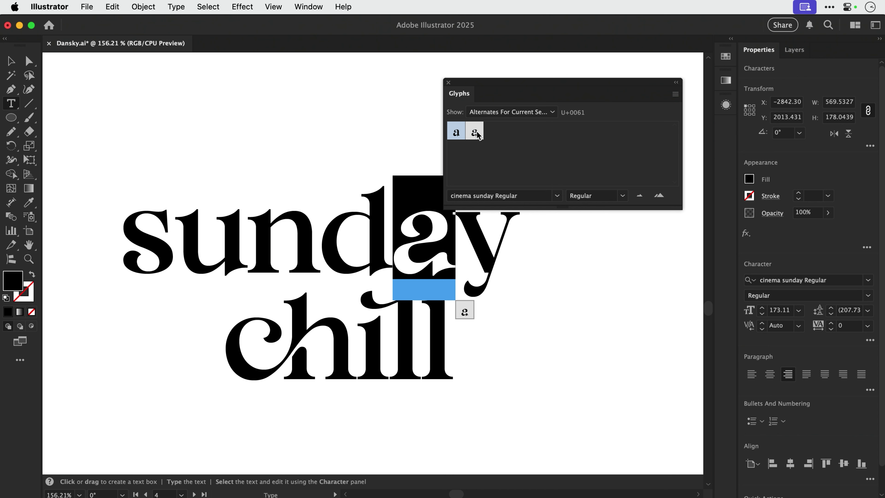
pyautogui.doubleClick(474, 132)
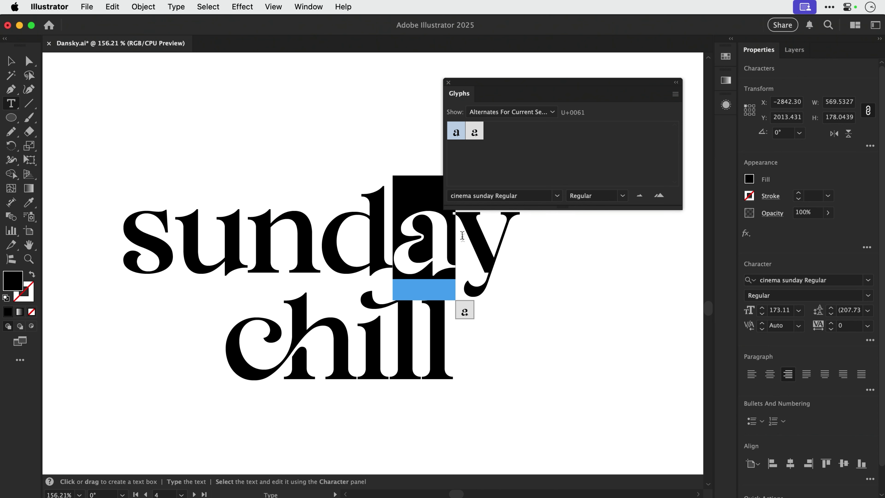
pyautogui.moveTo(461, 237); pyautogui.dragTo(501, 232)
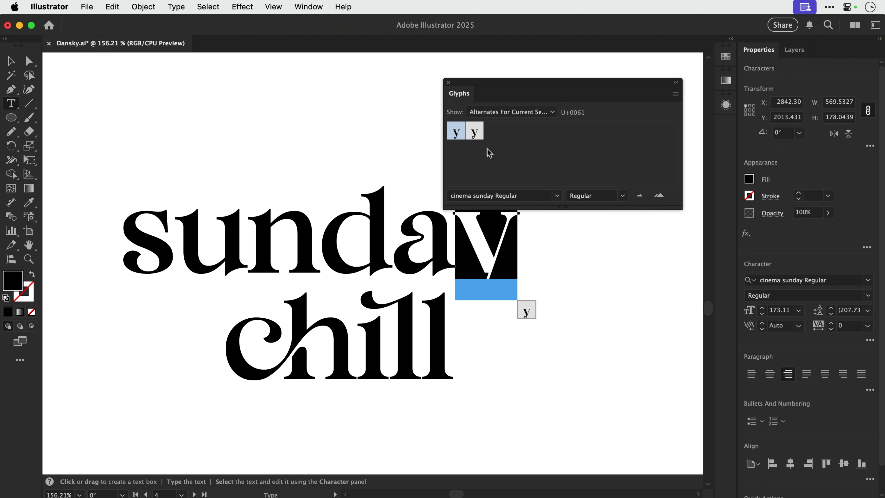
pyautogui.doubleClick(478, 132)
pyautogui.click(454, 291)
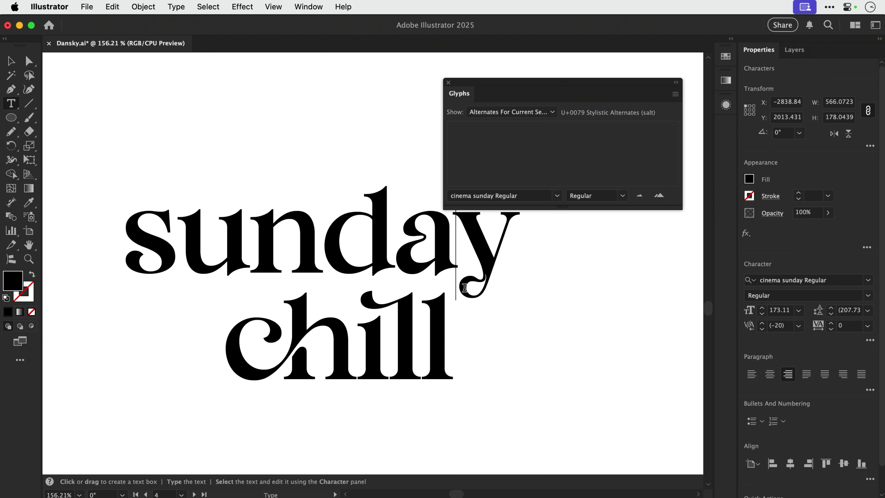
# Capitalise the first letters of the cinema sunday text so it reads "Sunday Chill".
pyautogui.moveTo(179, 232); pyautogui.dragTo(249, 235)
pyautogui.write('S')
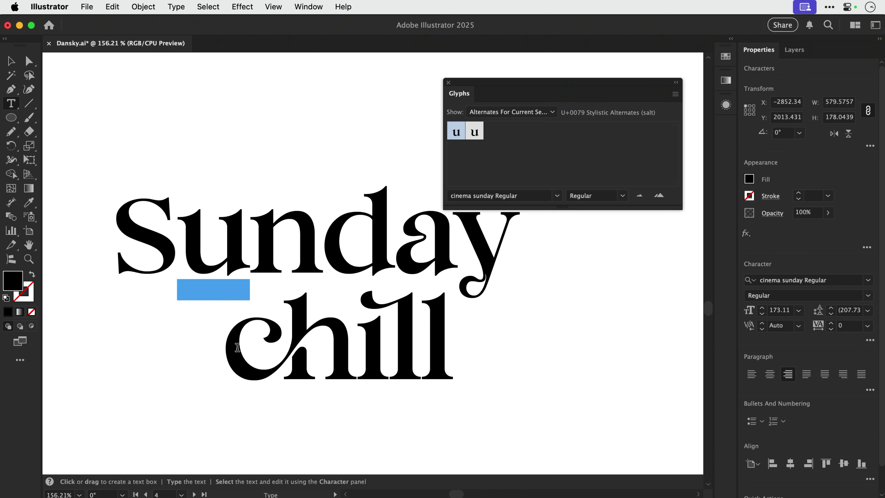
pyautogui.moveTo(240, 348); pyautogui.dragTo(331, 343)
pyautogui.write('C')
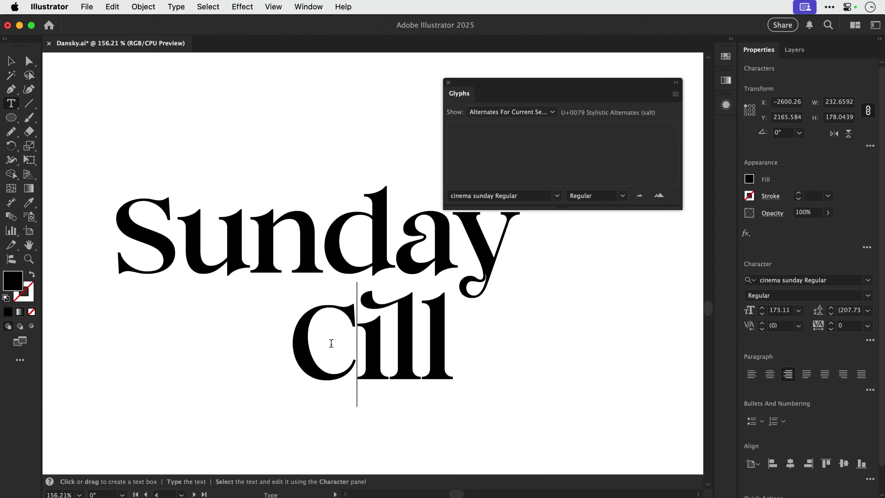
pyautogui.write('h')
# Check the "C" of "Chill" for alternates and swap the "h" for the stylistic alternate with the curled tail.
pyautogui.press('Left')
pyautogui.hotkey('shift', 'Left')
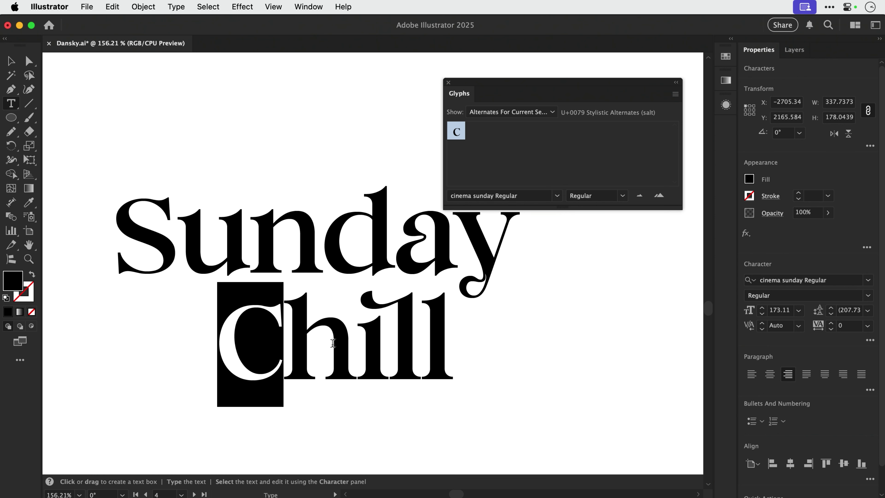
pyautogui.press('Right')
pyautogui.hotkey('shift', 'Right')
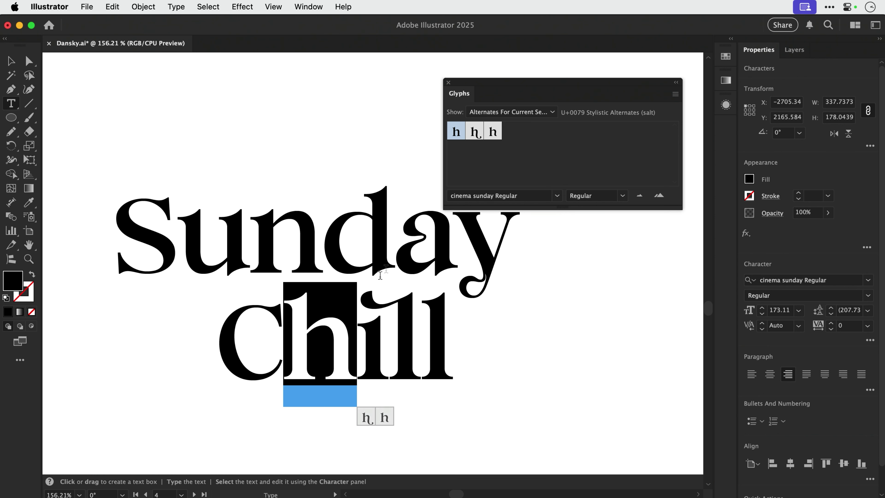
pyautogui.doubleClick(478, 139)
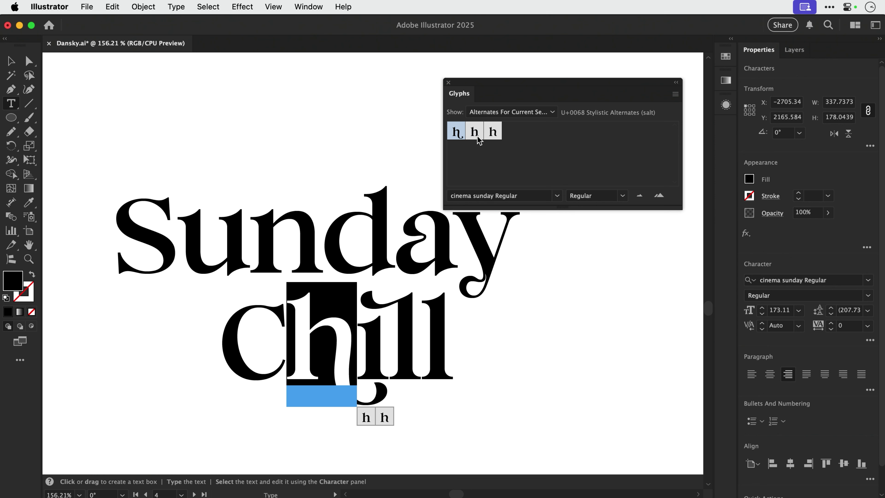
pyautogui.click(372, 326)
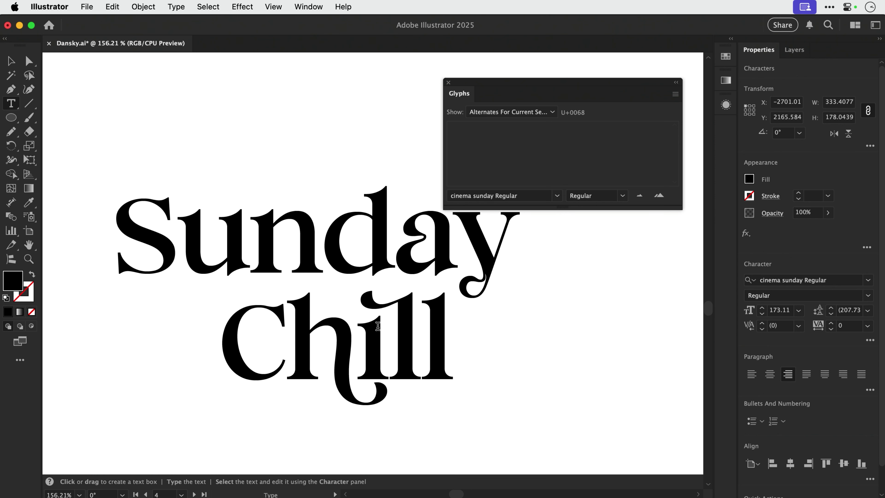
# Inspect the glyph alternates offered for the "n" in "Sunday".
pyautogui.moveTo(210, 246); pyautogui.dragTo(315, 232)
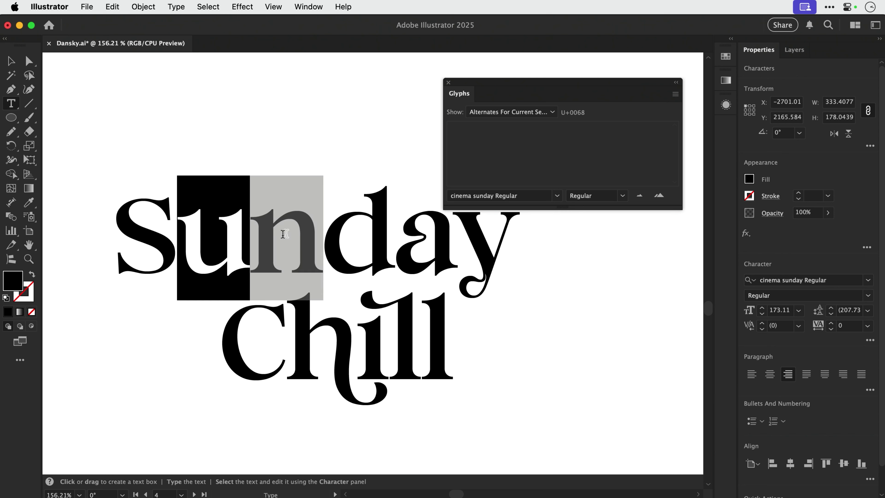
pyautogui.click(315, 231)
pyautogui.hotkey('shift', 'Left')
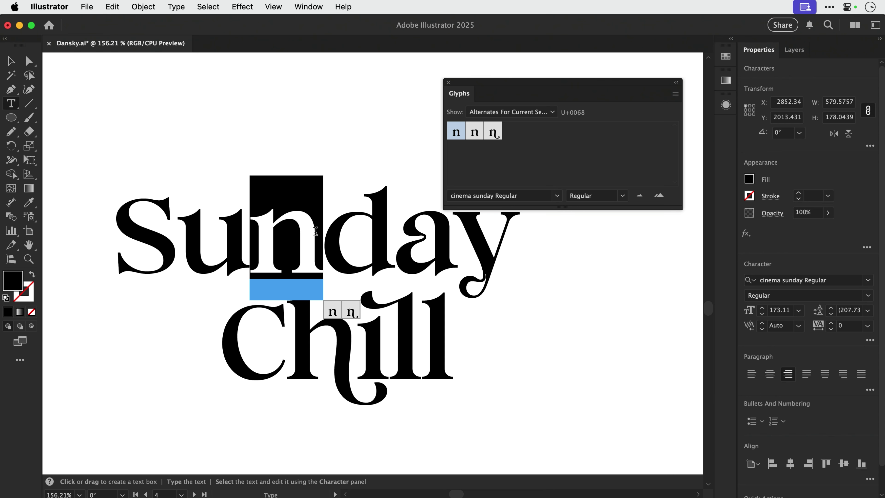
pyautogui.hotkey('shift', 'Left')
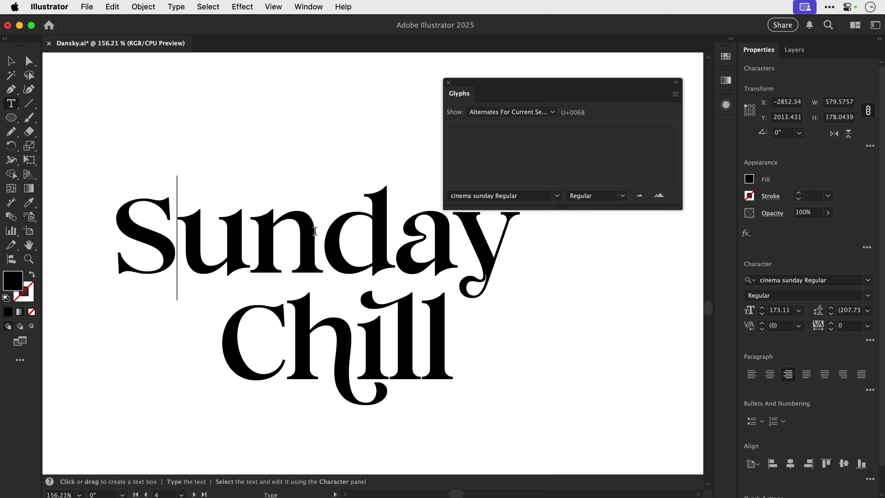
pyautogui.press('Left')
pyautogui.press('Right')
pyautogui.press('Right')
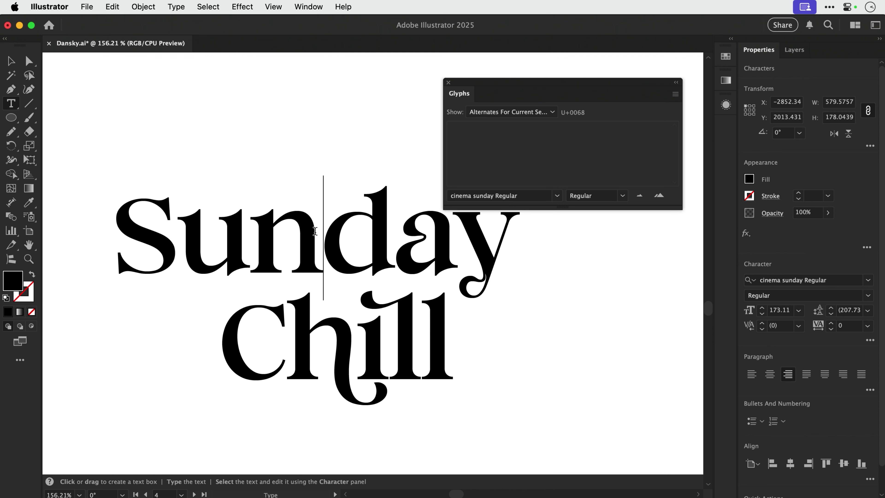
# Retype the "n" in "Sunday", select "un" and list the font's Standard Ligatures.
pyautogui.press('BackSpace')
pyautogui.write('n')
pyautogui.hotkey('shift', 'Left')
pyautogui.hotkey('shift', 'Left')
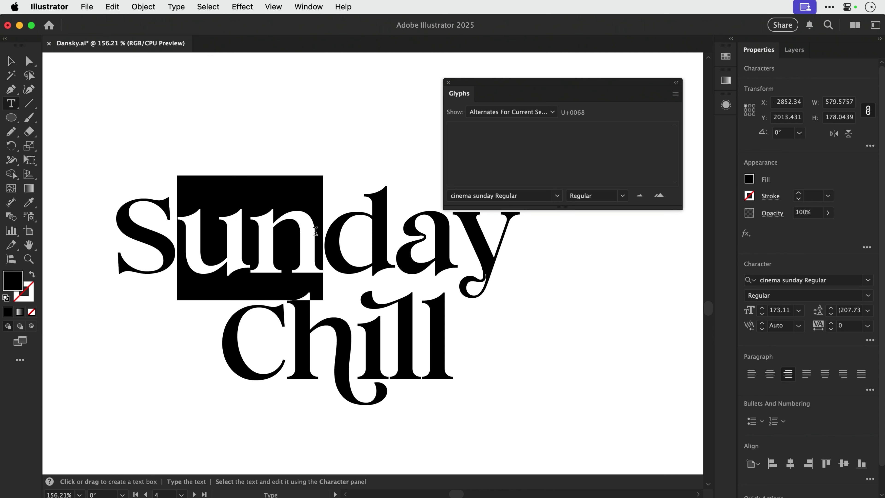
pyautogui.click(490, 112)
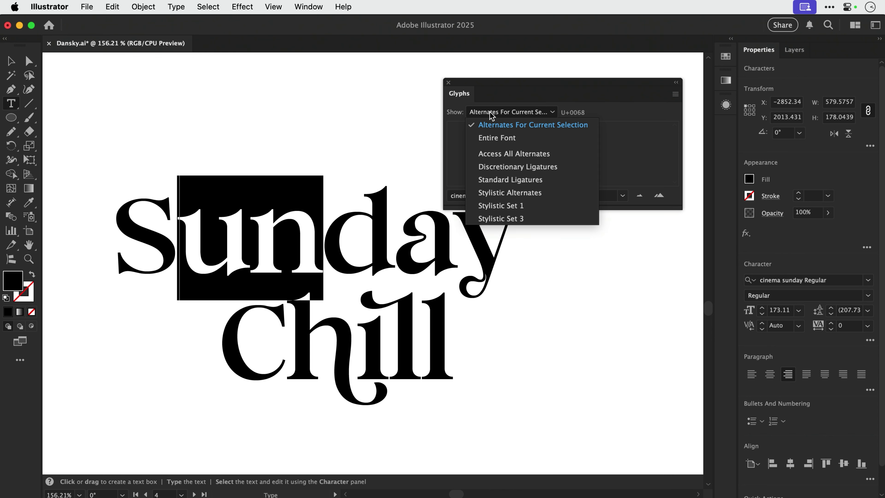
pyautogui.click(491, 181)
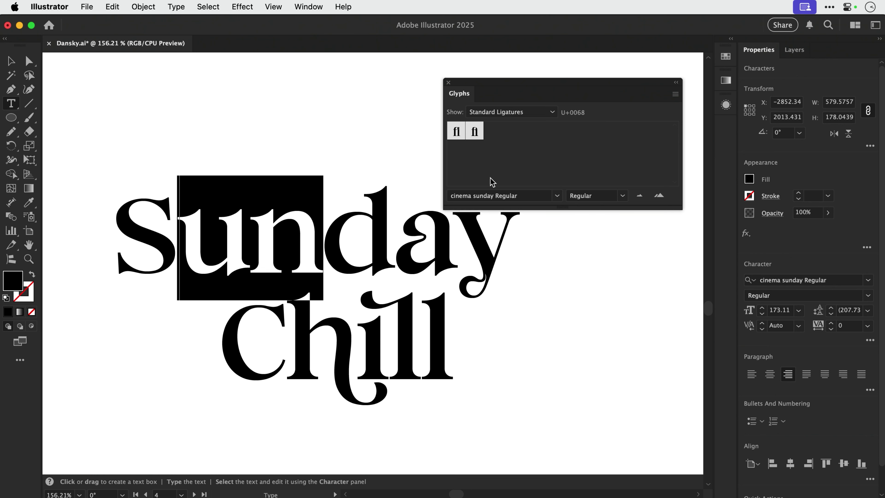
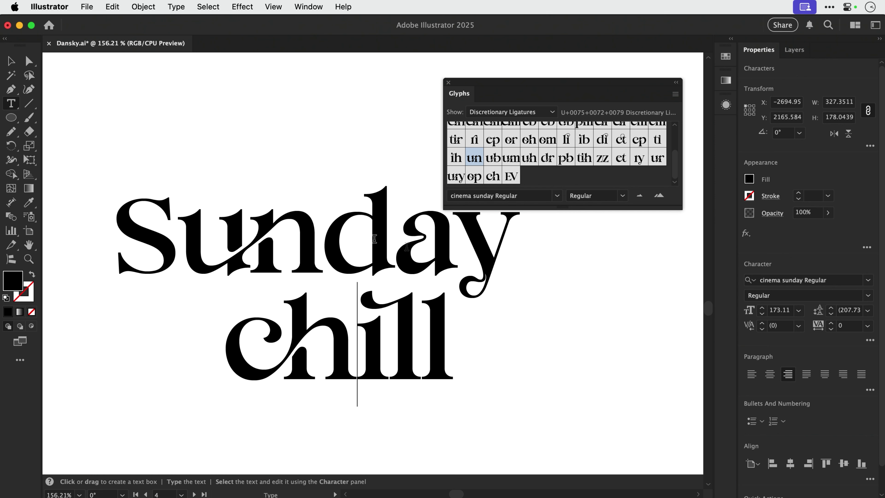
# Swap the "y" in "Sunday" for its other alternate and close the glyph browser.
pyautogui.moveTo(465, 245); pyautogui.dragTo(515, 247)
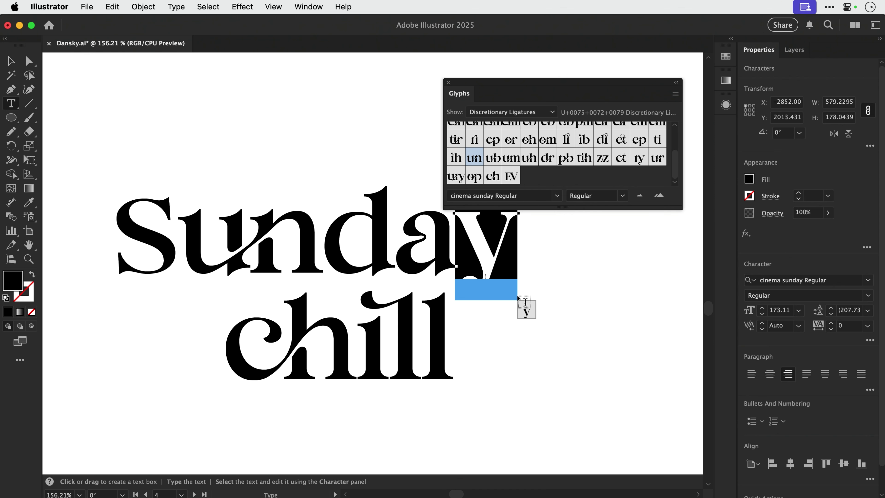
pyautogui.click(527, 310)
pyautogui.click(461, 233)
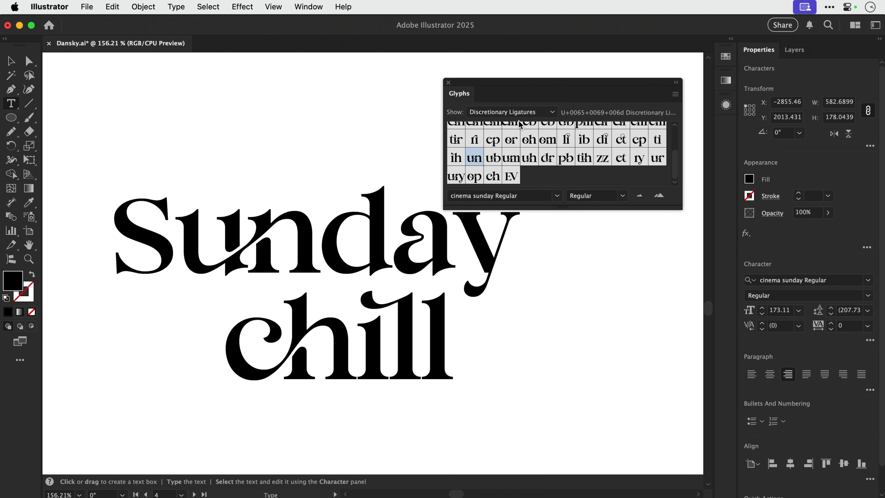
pyautogui.click(508, 114)
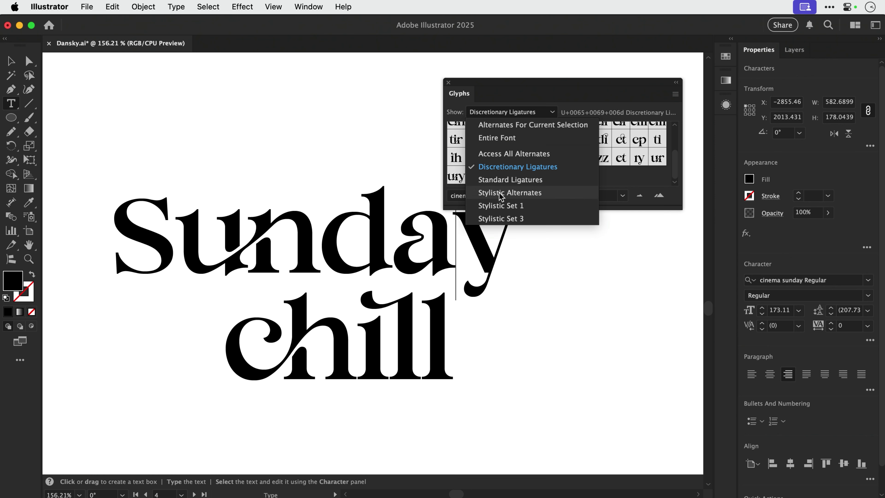
pyautogui.click(504, 115)
pyautogui.click(449, 83)
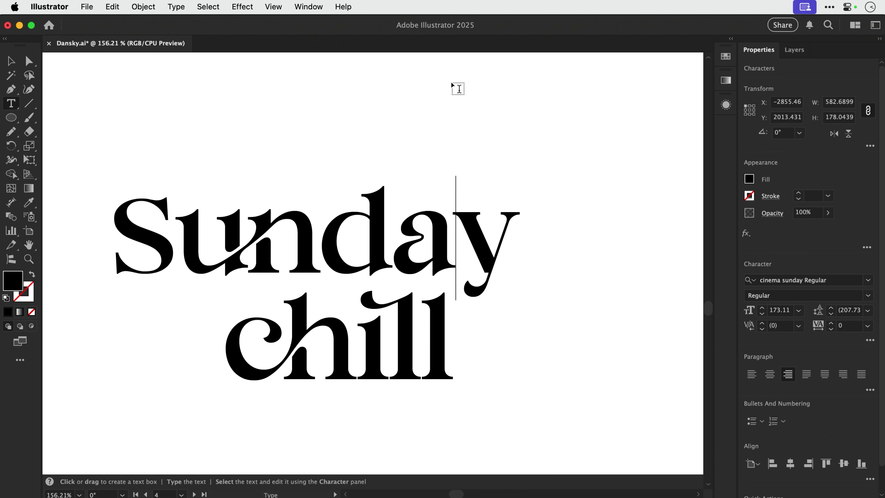
# Replace the capital "S" of the cinema sunday "Sunday" with a lowercase "s".
pyautogui.click(11, 61)
pyautogui.press('super+0')
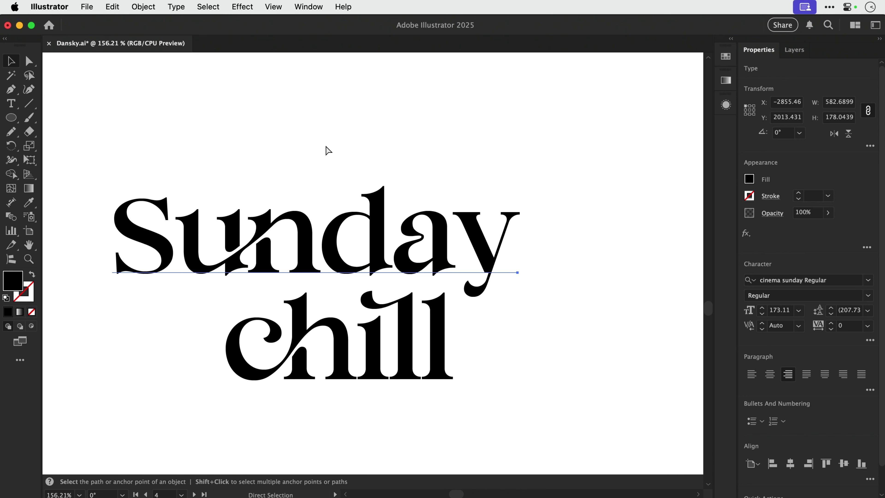
pyautogui.click(356, 146)
pyautogui.press('t')
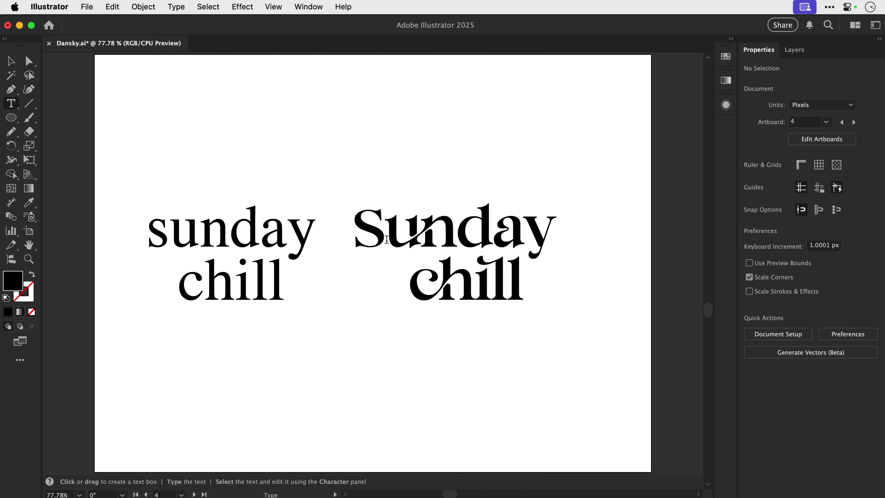
pyautogui.moveTo(353, 227); pyautogui.dragTo(386, 227)
pyautogui.write('s')
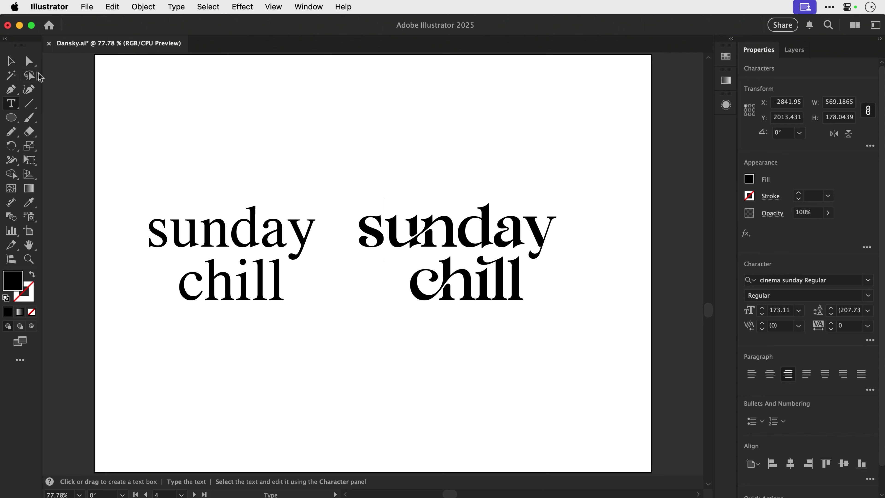
pyautogui.click(12, 62)
pyautogui.click(379, 127)
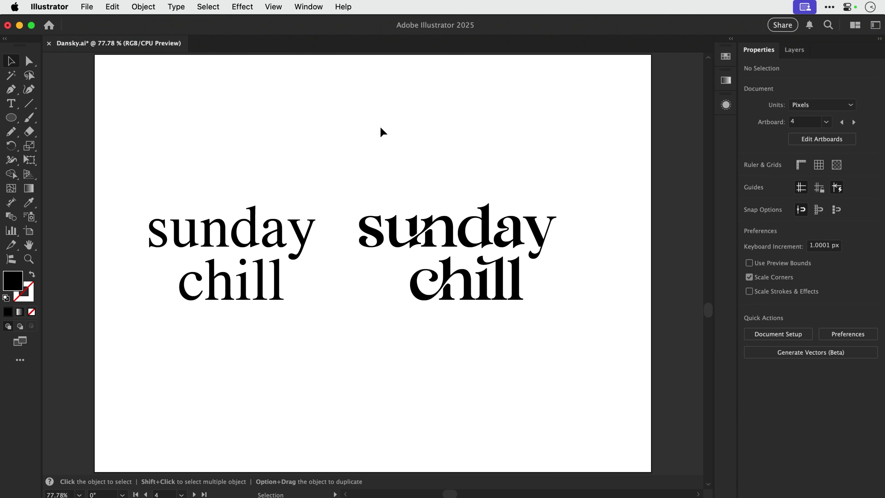
# Delete the plain "sunday chill" lettering, keeping only the cinema sunday version.
pyautogui.press('a')
pyautogui.moveTo(185, 168); pyautogui.dragTo(295, 331)
pyautogui.press('Delete')
pyautogui.press('v')
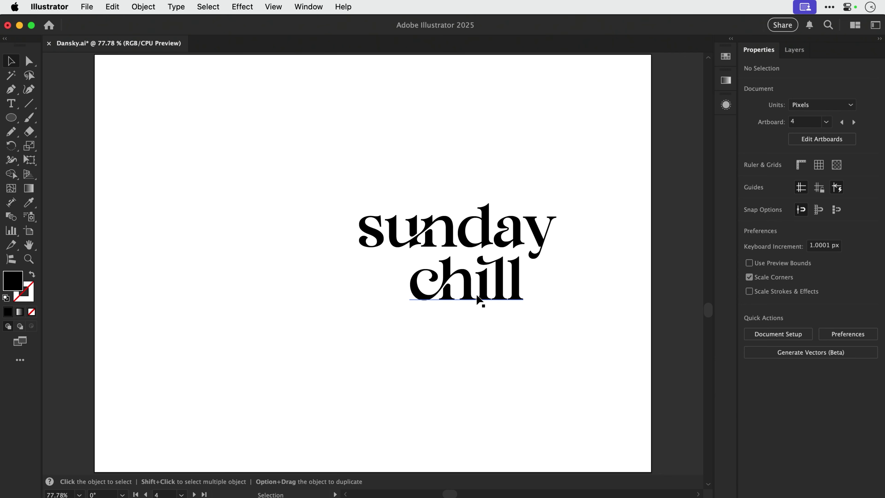
# Shift "chill" slightly left under "sunday", then enlarge both words together to about 796 px wide around the middle of the artboard.
pyautogui.moveTo(478, 299); pyautogui.dragTo(465, 298)
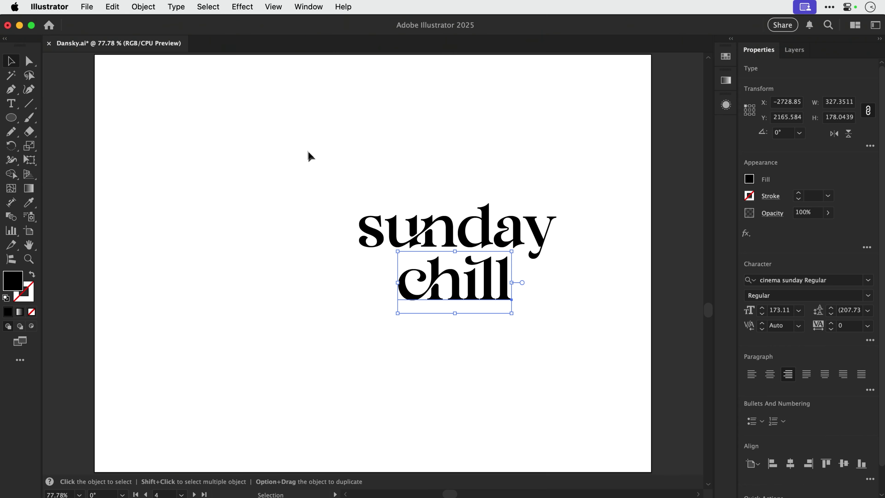
pyautogui.moveTo(308, 154); pyautogui.dragTo(411, 292)
pyautogui.moveTo(474, 203); pyautogui.dragTo(513, 181)
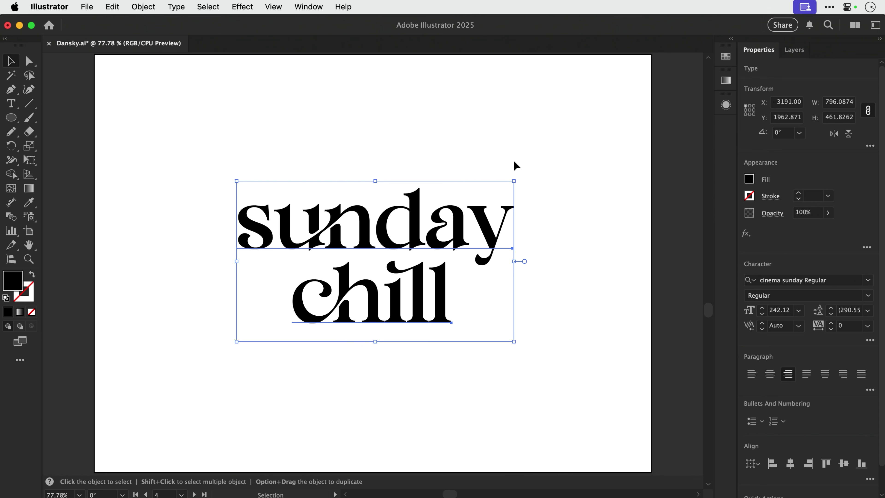
pyautogui.click(513, 161)
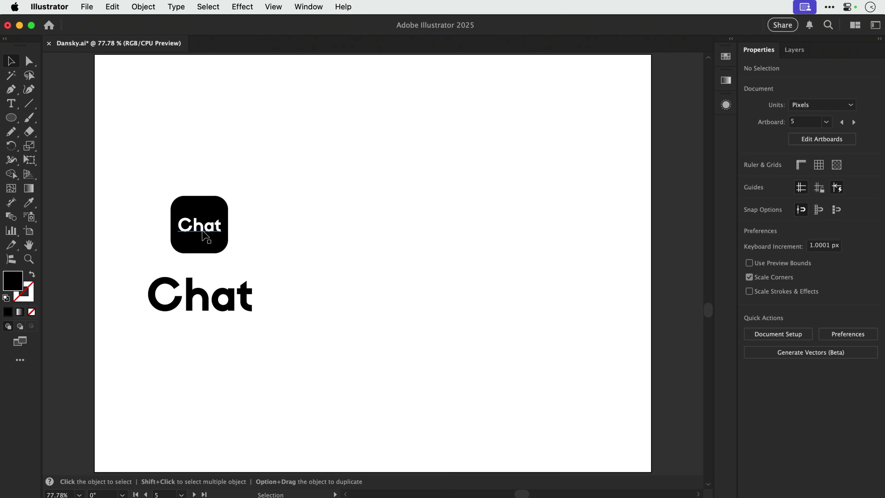
# Check the text in the Chat icon and wordmark, then place the icon and wordmark in the empty right half of artboard 5.
pyautogui.click(205, 237)
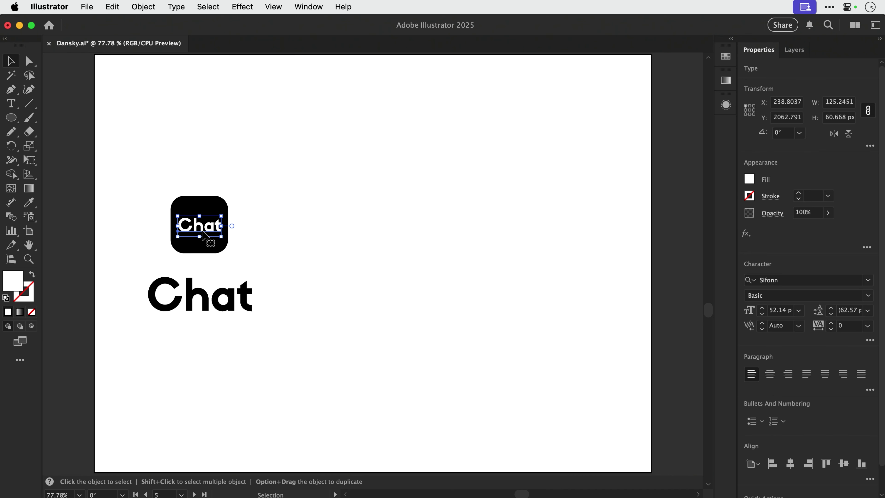
pyautogui.click(202, 291)
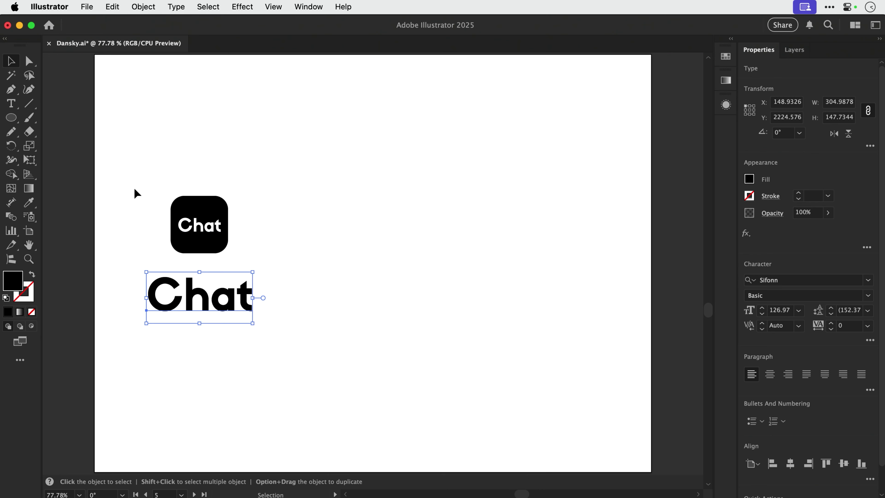
pyautogui.moveTo(134, 189); pyautogui.dragTo(259, 337)
pyautogui.moveTo(219, 296); pyautogui.dragTo(445, 297)
pyautogui.click(563, 233)
# Convert the large black "Chat" wordmark below the icon to outlines.
pyautogui.press('z')
pyautogui.moveTo(327, 249); pyautogui.dragTo(492, 321)
pyautogui.press('v')
pyautogui.click(411, 306)
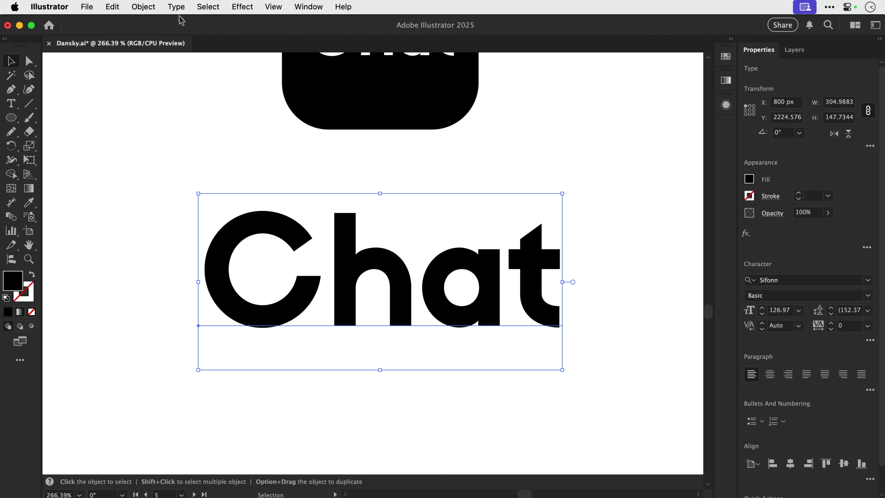
pyautogui.click(176, 7)
pyautogui.click(237, 171)
pyautogui.click(198, 188)
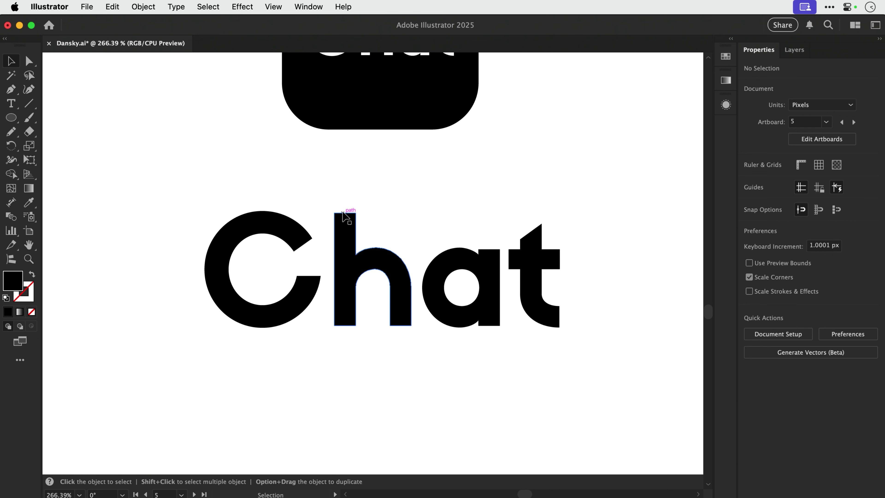
# Draw a triangle about 18 by 13 px with the Pen tool, squaring off the slanted top of the "t".
pyautogui.click(14, 93)
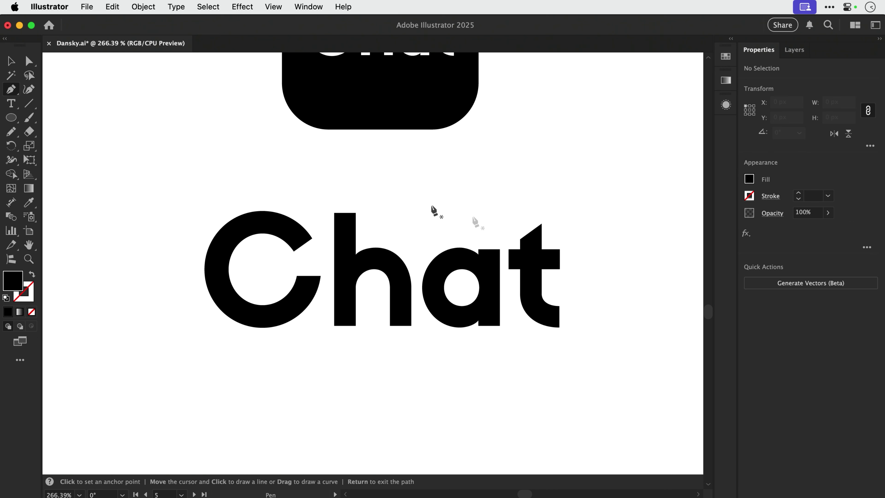
pyautogui.press('z')
pyautogui.moveTo(452, 178); pyautogui.dragTo(610, 299)
pyautogui.click(609, 299)
pyautogui.press('p')
pyautogui.moveTo(319, 267); pyautogui.dragTo(444, 277)
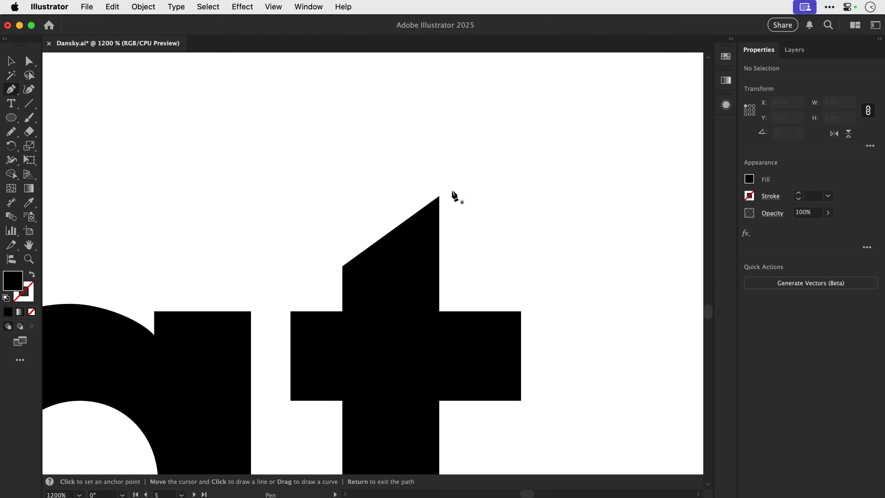
pyautogui.click(342, 266)
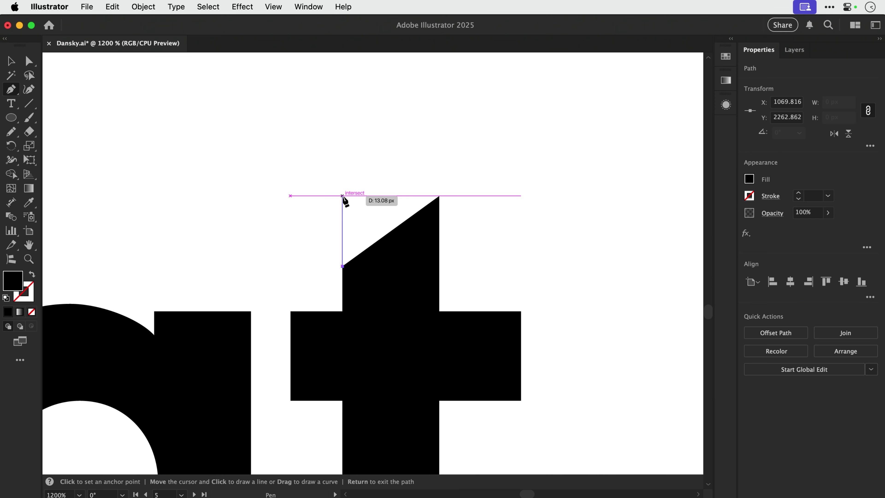
pyautogui.click(342, 196)
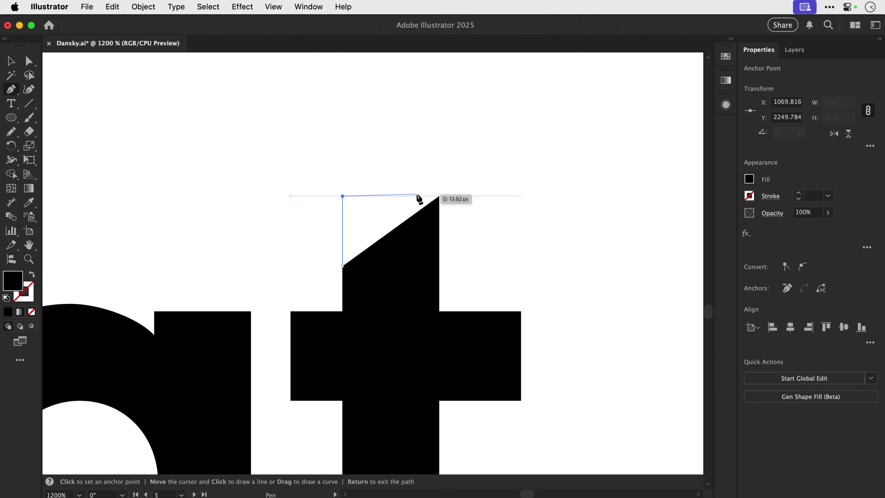
pyautogui.click(439, 196)
pyautogui.click(342, 266)
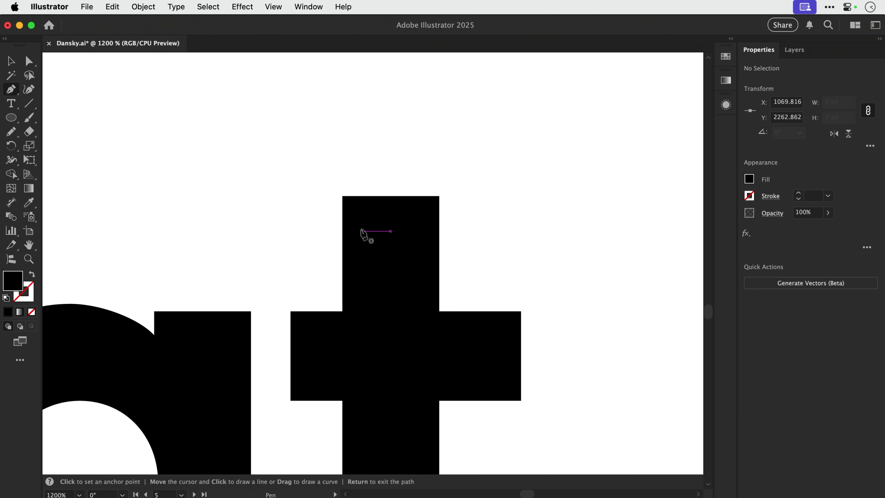
# Fill the triangle on top of the "t" with a bright red.
pyautogui.press('v')
pyautogui.click(365, 228)
pyautogui.doubleClick(13, 281)
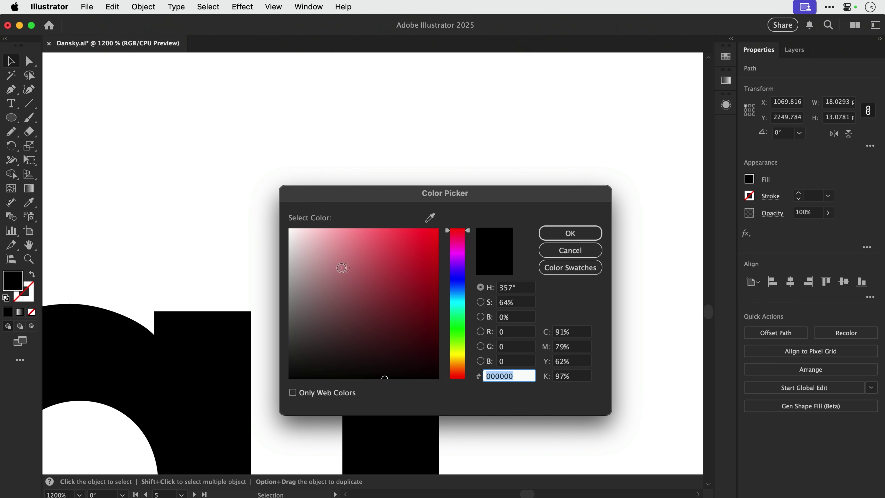
pyautogui.moveTo(341, 268); pyautogui.dragTo(405, 220)
pyautogui.press('Return')
# Move the triangle from the "t" onto the top-left corner of the "h" stem and fill it with white sampled from the artboard.
pyautogui.press('super+minus')
pyautogui.press('super+minus')
pyautogui.press('super+minus')
pyautogui.press('super+minus')
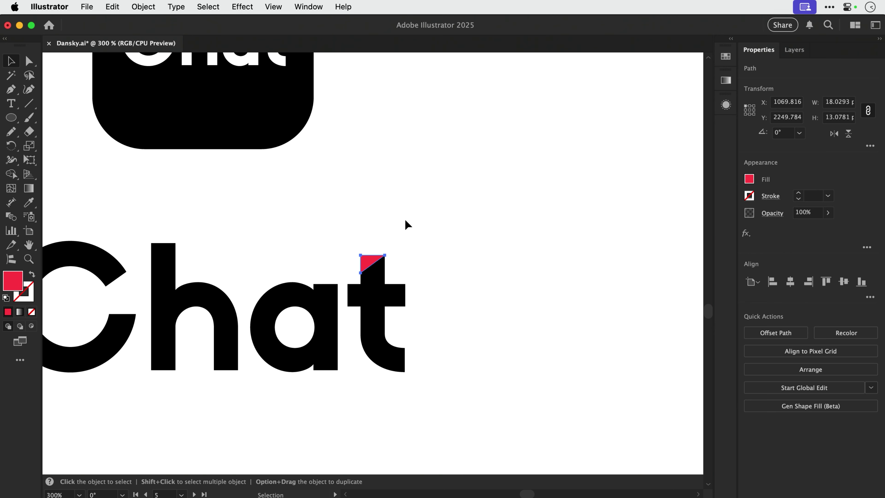
pyautogui.click(405, 220)
pyautogui.moveTo(342, 223); pyautogui.dragTo(473, 225)
pyautogui.moveTo(494, 265); pyautogui.dragTo(291, 252)
pyautogui.press('i')
pyautogui.click(329, 222)
pyautogui.press('v')
pyautogui.click(362, 233)
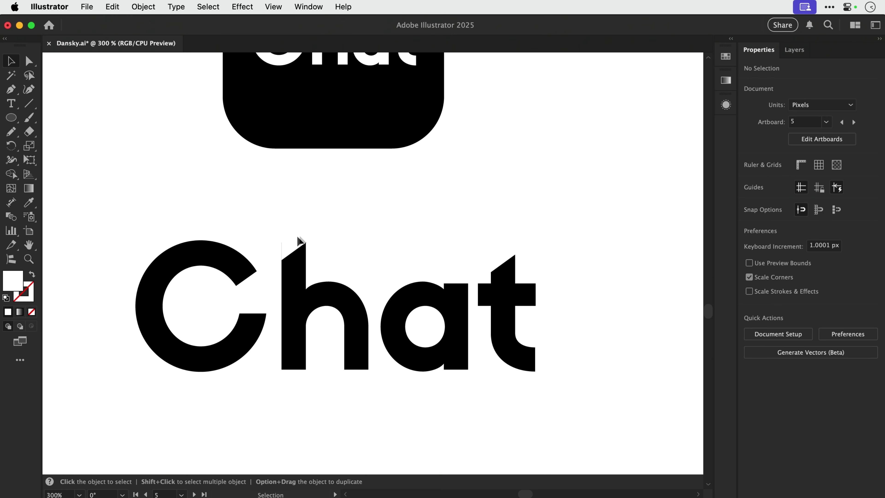
# Draw a line about 73 px wide and 52 px high along the slanted top of the "h", extending down into the opening of the "C".
pyautogui.press('z')
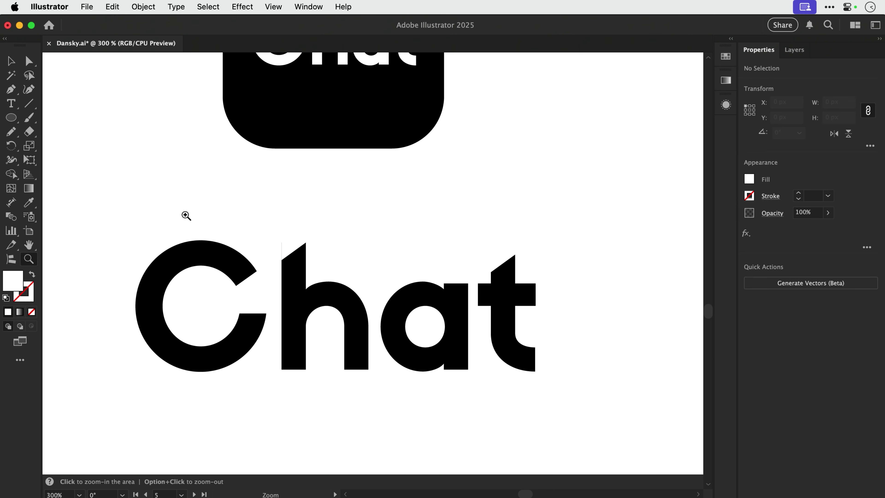
pyautogui.moveTo(184, 214); pyautogui.dragTo(366, 385)
pyautogui.press('v')
pyautogui.moveTo(306, 231); pyautogui.dragTo(315, 290)
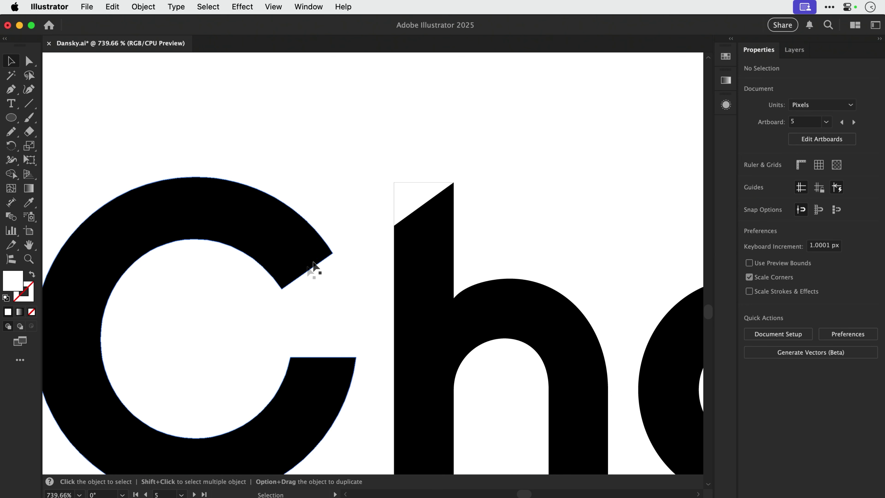
pyautogui.click(26, 104)
pyautogui.moveTo(466, 174); pyautogui.dragTo(225, 347)
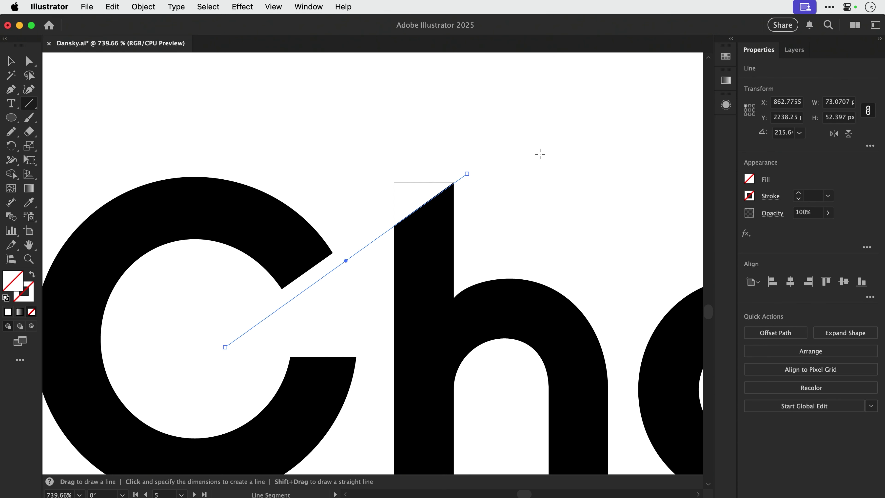
# Draw a straight line about 60 px wide and 43 px high, extending the C's slanted upper terminal across the h.
pyautogui.press('v')
pyautogui.click(504, 192)
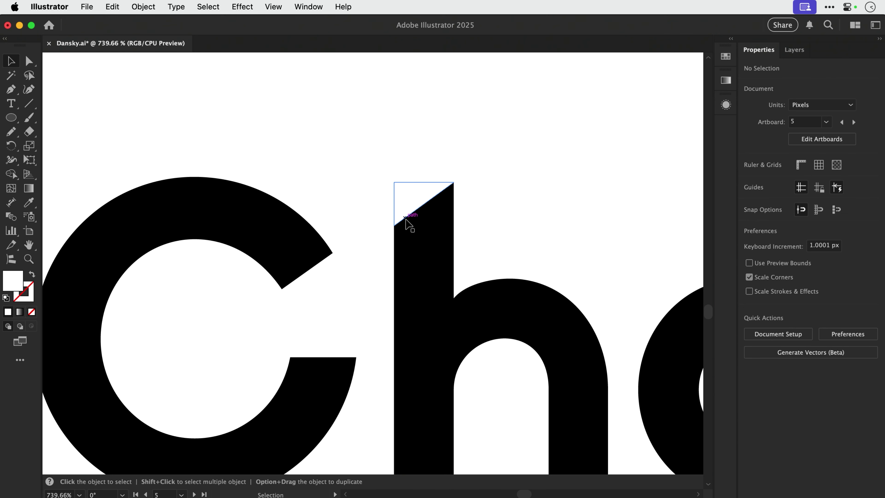
pyautogui.press('\\')
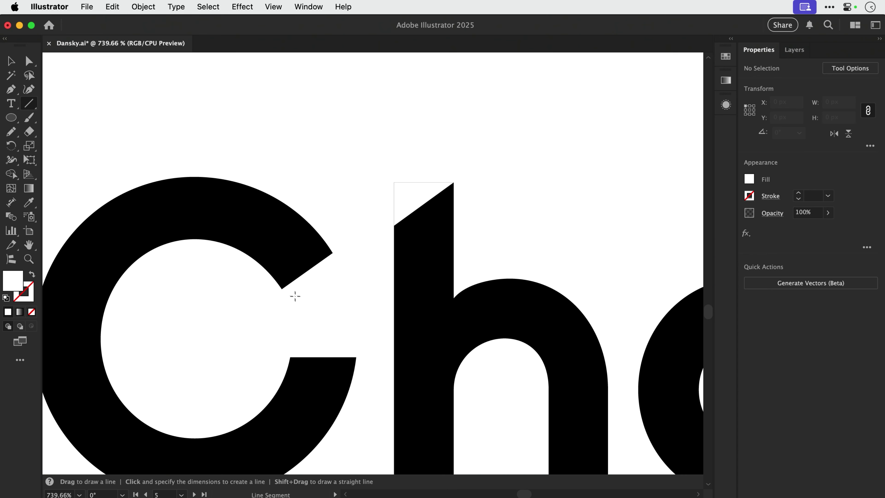
pyautogui.moveTo(282, 288); pyautogui.dragTo(481, 147)
pyautogui.press('v')
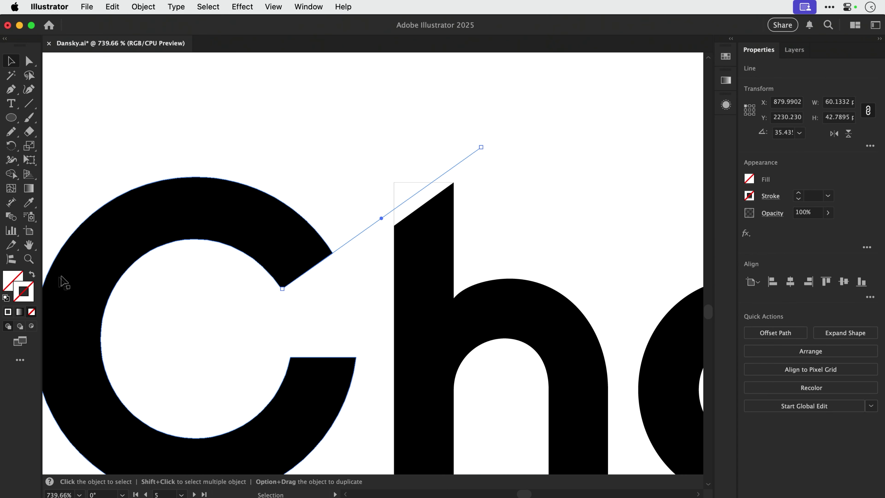
# Give the line a red #ff3951 stroke with a weight of 0.25 pt.
pyautogui.doubleClick(31, 292)
pyautogui.moveTo(389, 238); pyautogui.dragTo(407, 215)
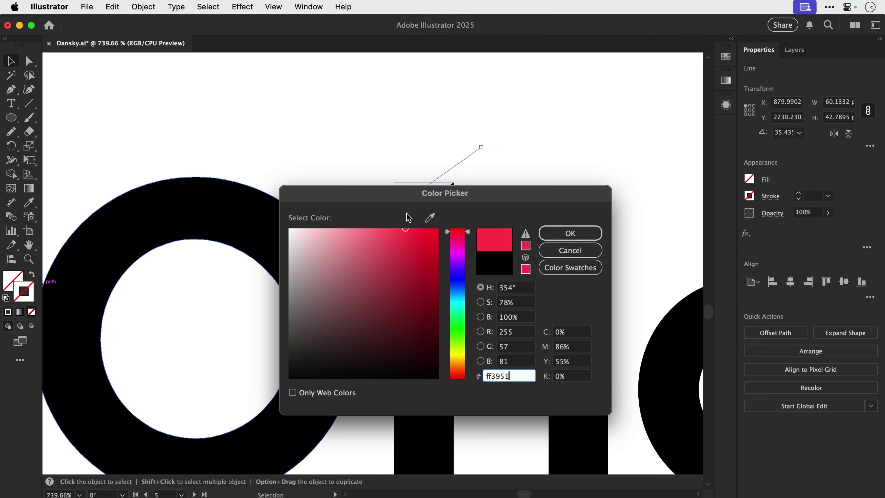
pyautogui.press('Return')
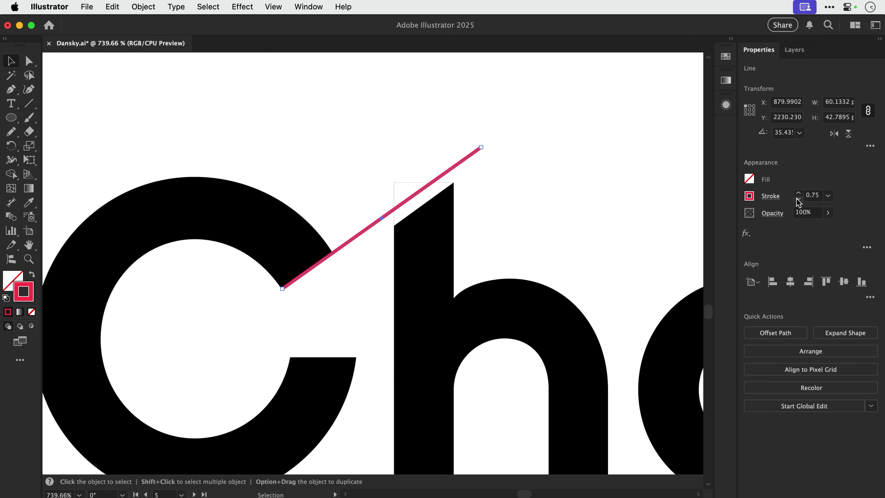
pyautogui.click(798, 199)
pyautogui.click(798, 199)
pyautogui.click(484, 192)
# Move the white triangle about 15 px straight up, clear of the h's stem.
pyautogui.press('z')
pyautogui.moveTo(320, 120); pyautogui.dragTo(550, 288)
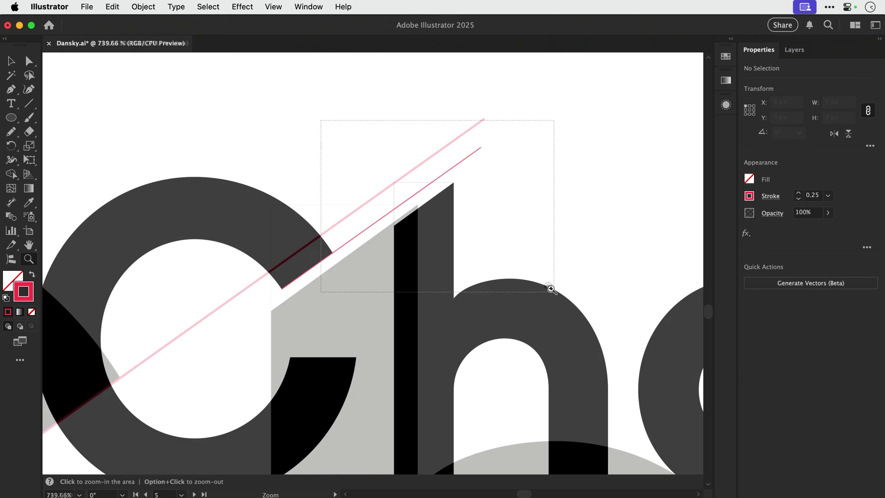
pyautogui.press('v')
pyautogui.moveTo(363, 237); pyautogui.dragTo(359, 113)
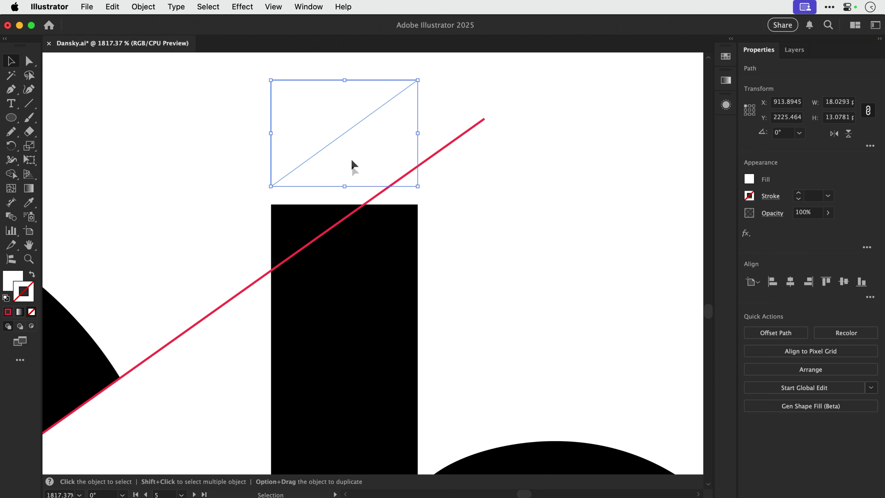
# Raise the two top anchor points of the h's stem until its upper right corner meets the red line.
pyautogui.press('a')
pyautogui.click(416, 206)
pyautogui.click(271, 205)
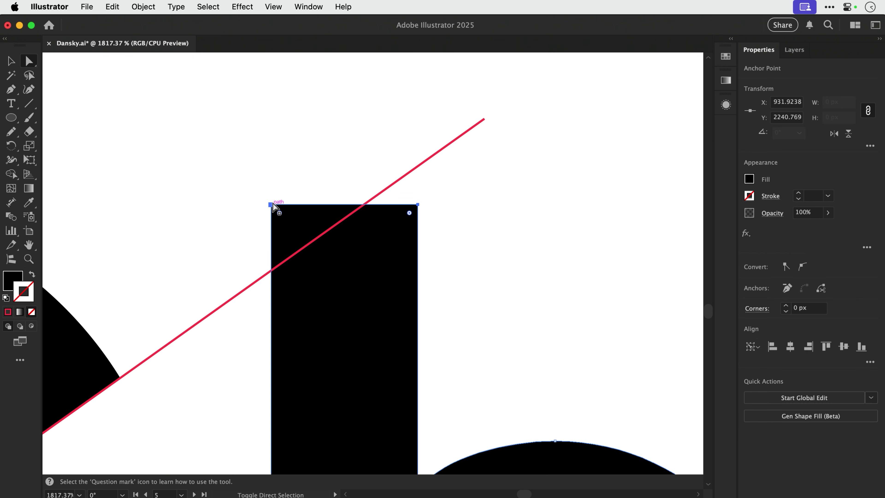
pyautogui.moveTo(274, 206); pyautogui.dragTo(271, 167)
# Move the white triangle back down over the h's stem, snapping its top edge to the raised stem top.
pyautogui.press('v')
pyautogui.click(426, 177)
pyautogui.moveTo(330, 115); pyautogui.dragTo(326, 198)
pyautogui.click(526, 215)
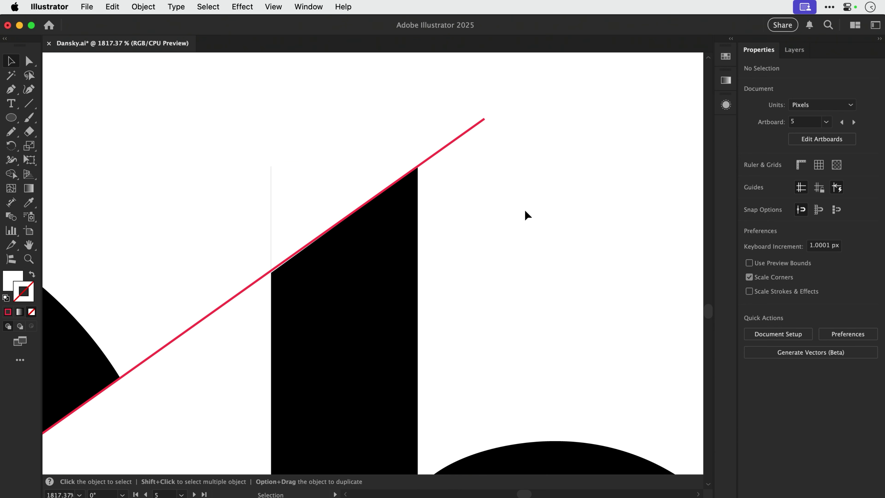
# Delete the red guide line running from the C across the h.
pyautogui.moveTo(233, 243); pyautogui.dragTo(372, 185)
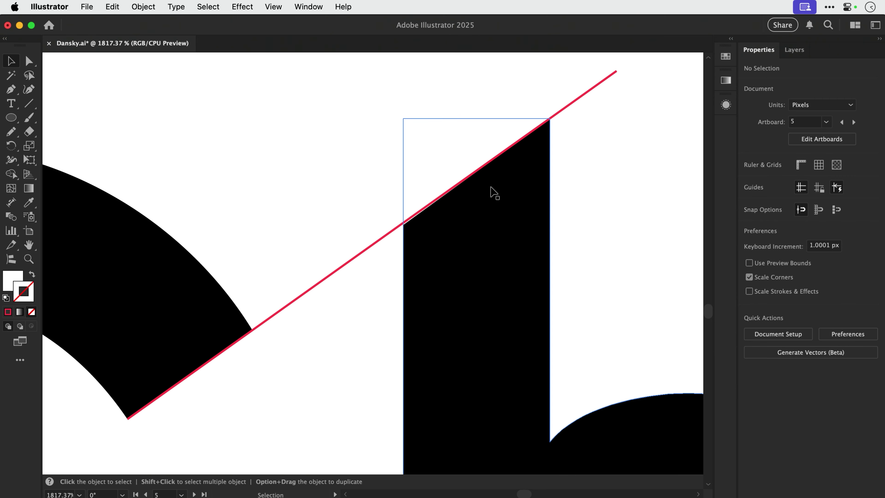
pyautogui.press('a')
pyautogui.press('super+minus')
pyautogui.press('super+minus')
pyautogui.press('super+minus')
pyautogui.press('super+minus')
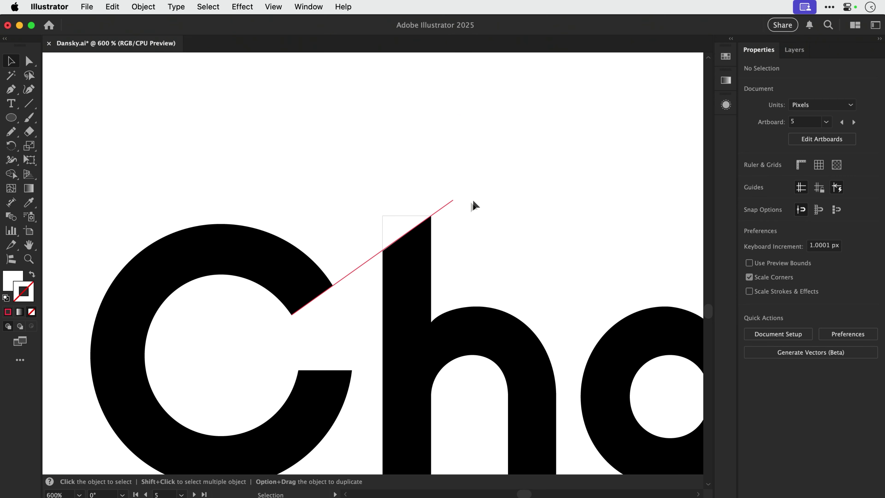
pyautogui.click(444, 209)
pyautogui.press('Delete')
pyautogui.moveTo(493, 221); pyautogui.dragTo(450, 198)
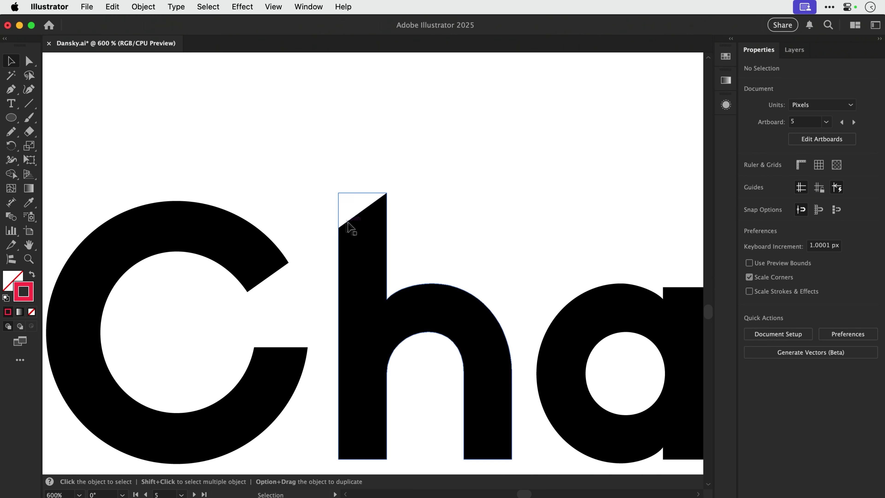
# Tighten the lettering by nudging the C about 3 px right toward the h, and the C and h together 1 px right.
pyautogui.press('super+minus')
pyautogui.press('super+minus')
pyautogui.press('super+minus')
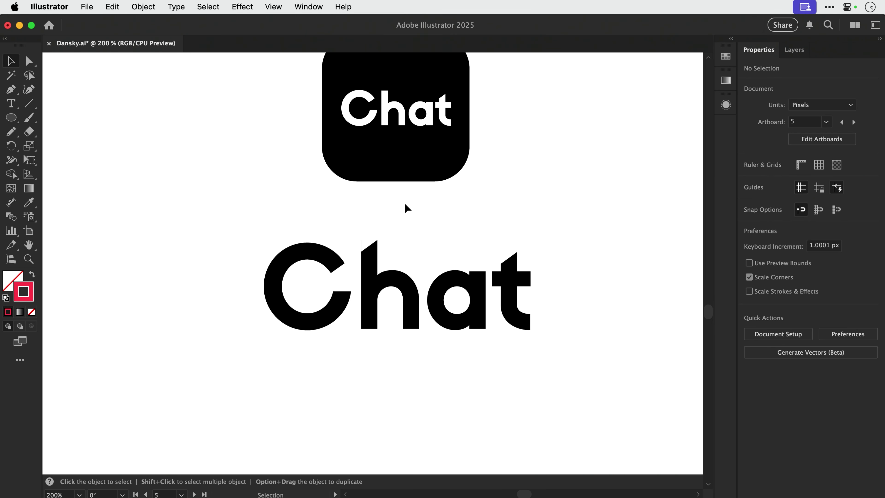
pyautogui.moveTo(480, 227); pyautogui.dragTo(416, 253)
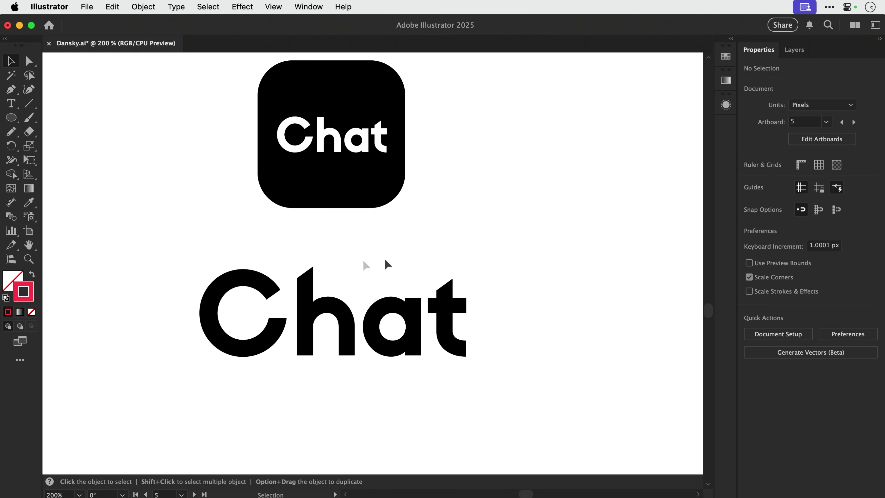
pyautogui.moveTo(189, 282); pyautogui.dragTo(270, 386)
pyautogui.press('Right')
pyautogui.press('Right')
pyautogui.press('Right')
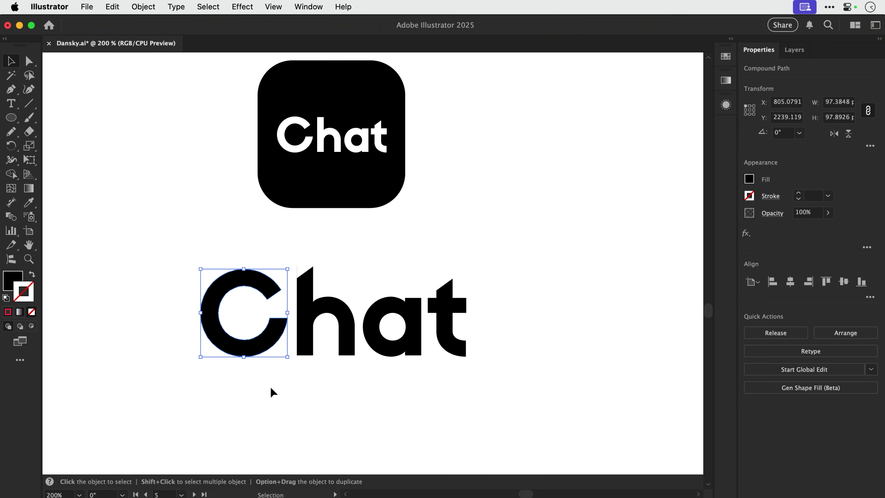
pyautogui.press('Right')
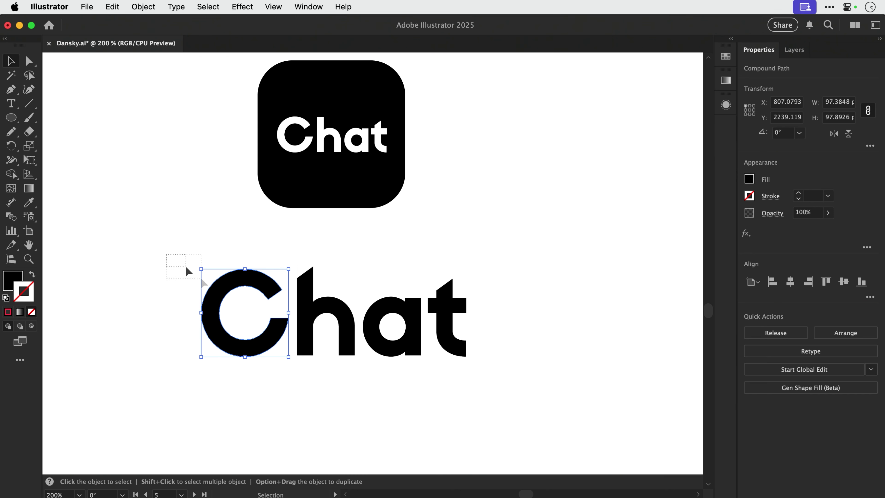
pyautogui.moveTo(189, 272); pyautogui.dragTo(352, 381)
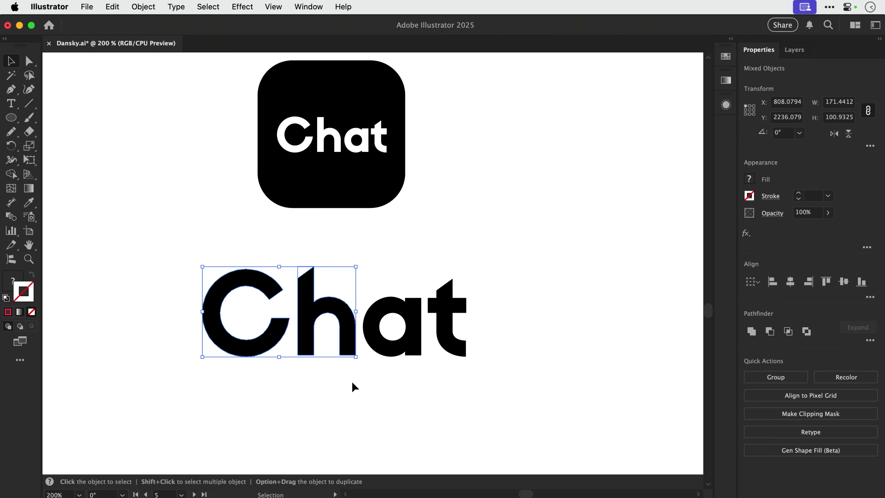
pyautogui.click(549, 275)
# Duplicate the h's white triangle horizontally to above the t and fill the copy with the t's black.
pyautogui.press('super+minus')
pyautogui.press('super+minus')
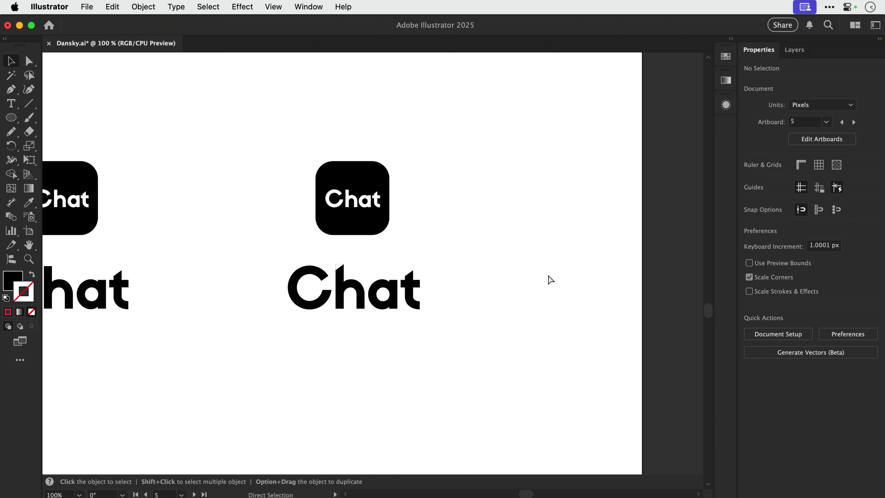
pyautogui.press('super+plus')
pyautogui.press('super+plus')
pyautogui.press('super+plus')
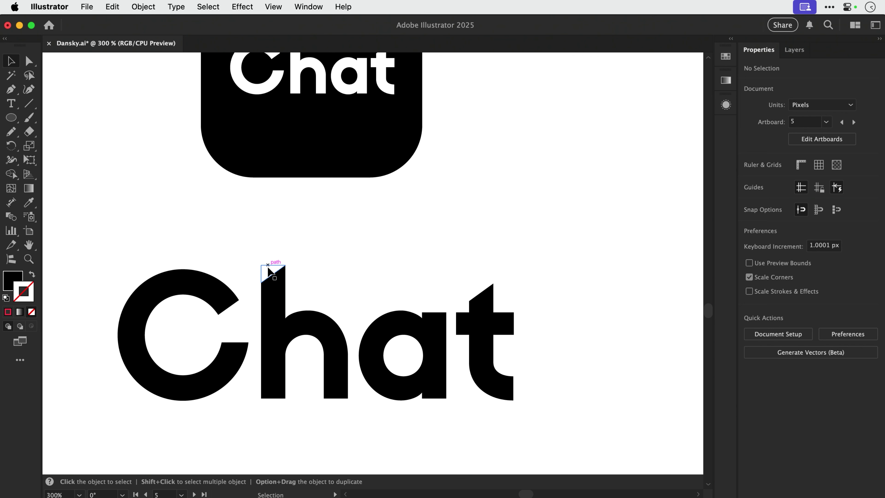
pyautogui.moveTo(276, 274); pyautogui.dragTo(467, 274)
pyautogui.press('i')
pyautogui.click(482, 296)
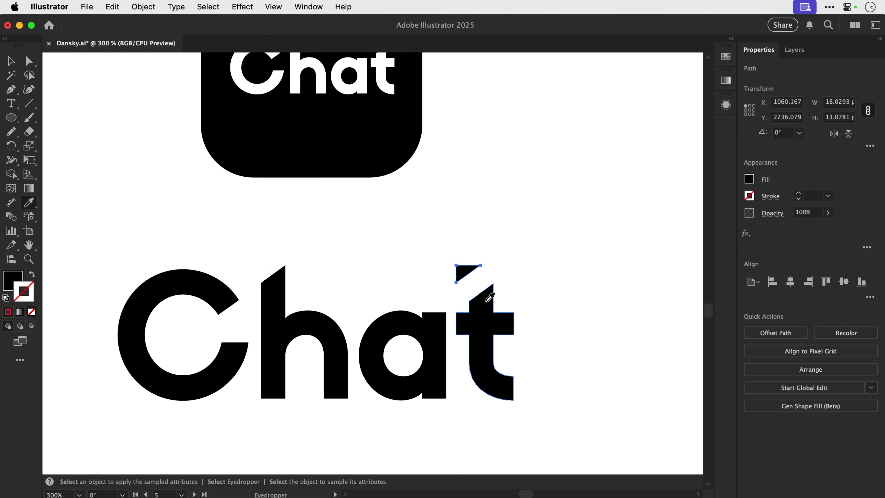
# Raise the two top anchor points of the t's stem level with the top edge of the black triangle.
pyautogui.press('z')
pyautogui.moveTo(442, 245); pyautogui.dragTo(539, 347)
pyautogui.press('a')
pyautogui.click(275, 311)
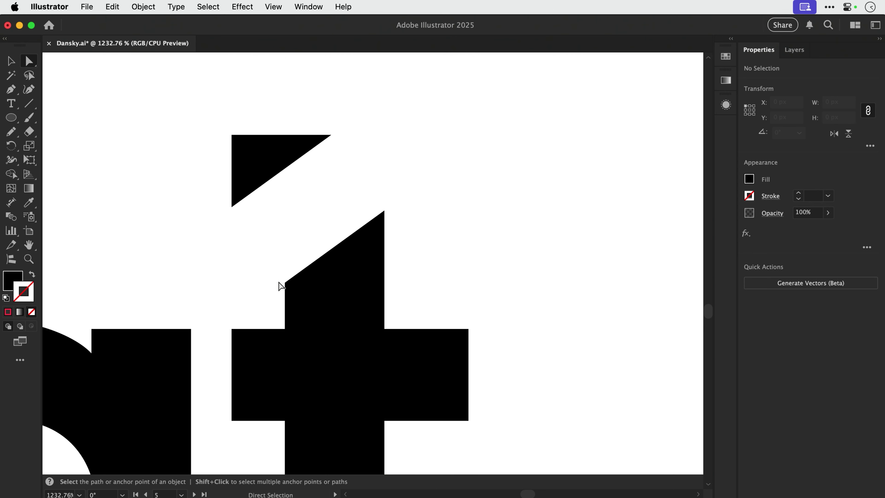
pyautogui.click(285, 283)
pyautogui.keyDown('shift'); pyautogui.click(384, 211); pyautogui.keyUp('shift')
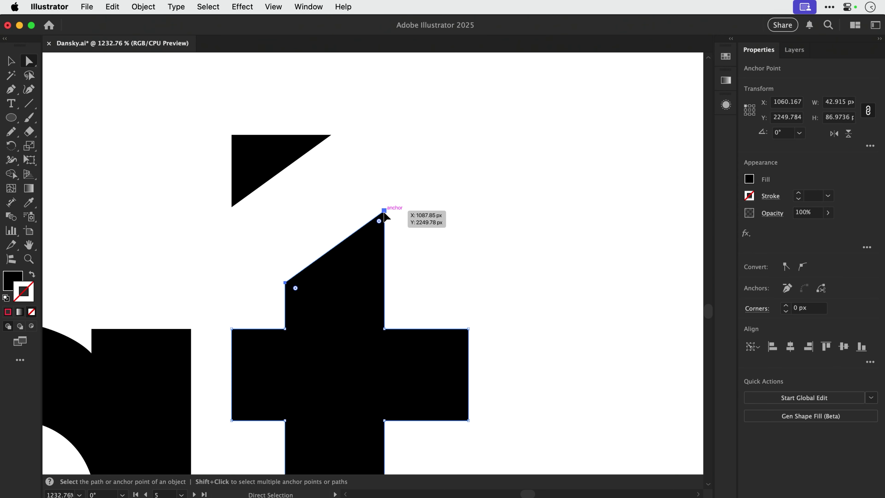
pyautogui.moveTo(384, 213); pyautogui.dragTo(386, 136)
pyautogui.press('super+shift+a')
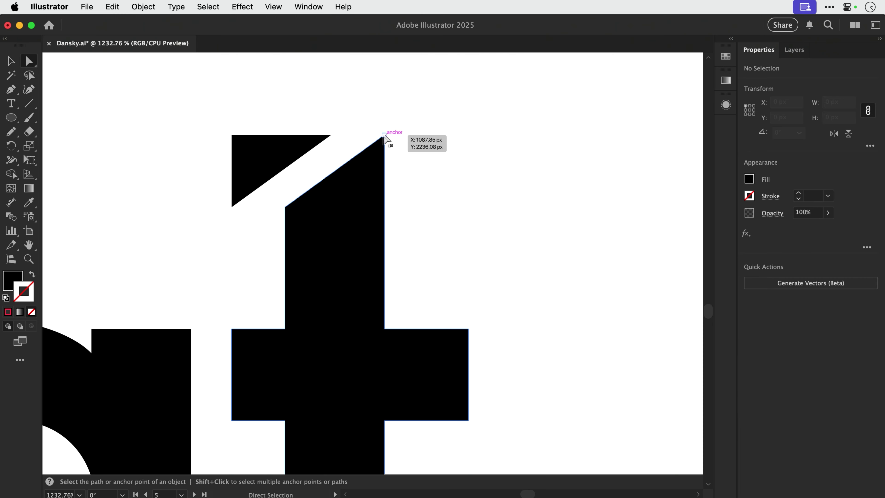
# Slide the black triangle close to the t's slanted top to compare the angles, and delete the triangle.
pyautogui.press('z')
pyautogui.moveTo(181, 100); pyautogui.dragTo(462, 230)
pyautogui.press('v')
pyautogui.moveTo(295, 224); pyautogui.dragTo(399, 219)
pyautogui.press('super+minus')
pyautogui.press('super+minus')
pyautogui.press('super+minus')
pyautogui.press('super+minus')
pyautogui.press('super+minus')
pyautogui.press('super+minus')
pyautogui.press('super+minus')
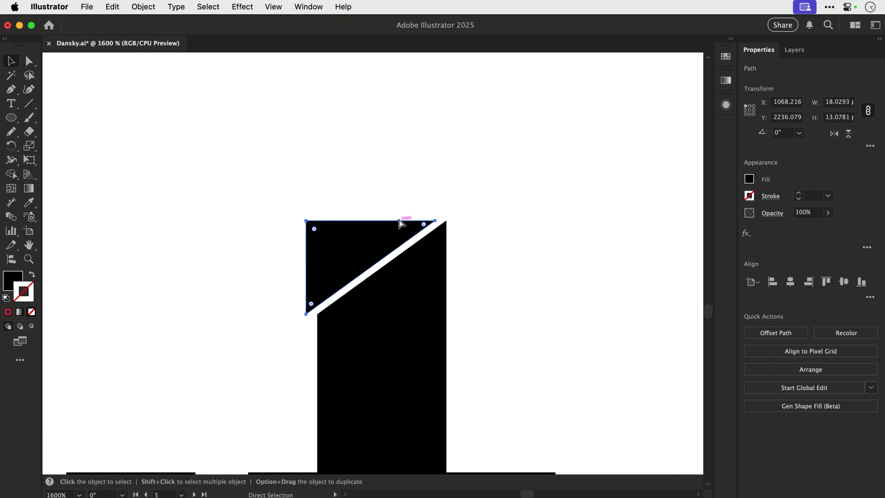
pyautogui.press('Delete')
pyautogui.press('space')
pyautogui.moveTo(243, 286); pyautogui.dragTo(347, 288)
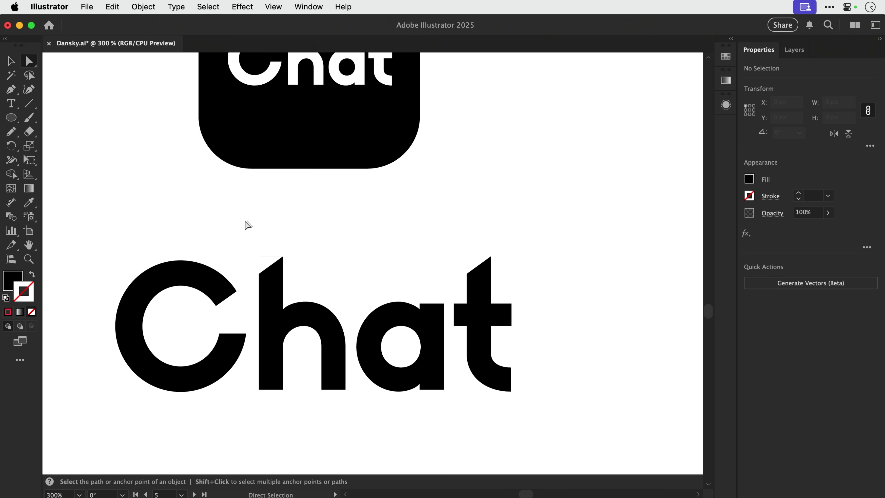
# Try lengthening the stems of the h and t by raising their slanted top anchor points together.
pyautogui.moveTo(251, 215); pyautogui.dragTo(527, 286)
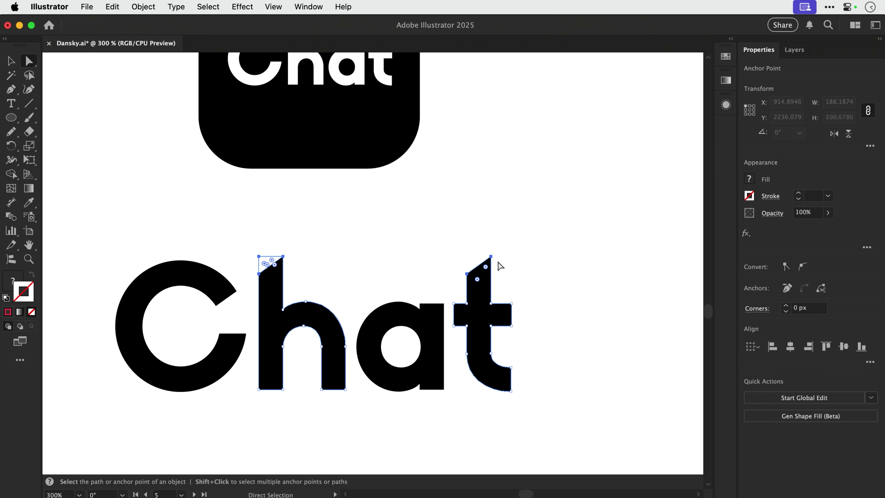
pyautogui.moveTo(490, 259); pyautogui.dragTo(491, 208)
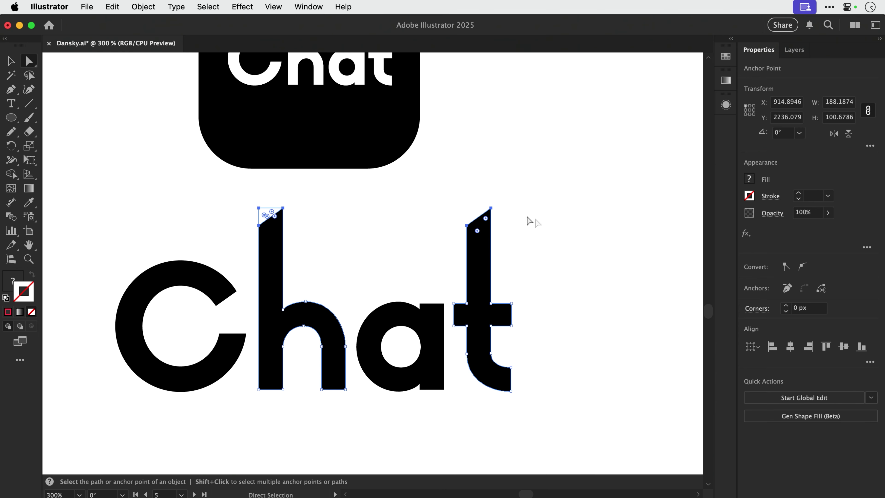
pyautogui.click(553, 229)
pyautogui.hotkey('ctrl', 'z')
pyautogui.hotkey('ctrl', 'z')
pyautogui.click(253, 231)
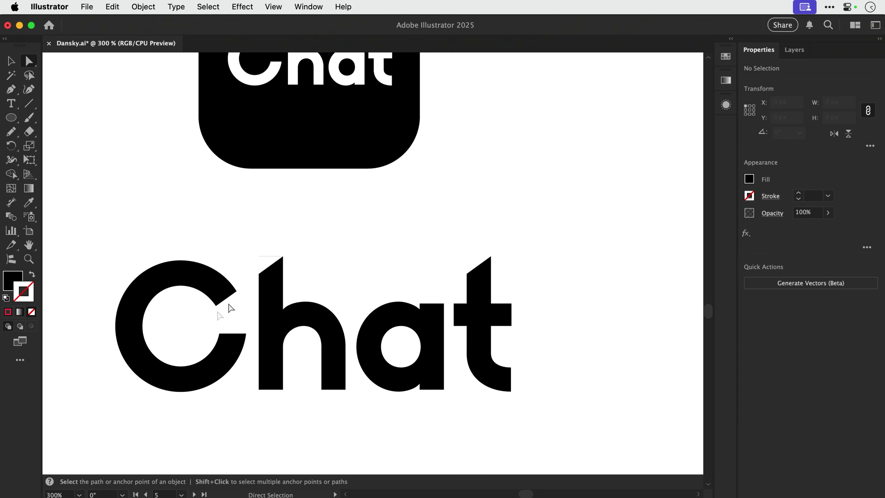
# Draw a black rectangle about 101 by 67 px over the upper part of the C.
pyautogui.press('z')
pyautogui.moveTo(89, 212); pyautogui.dragTo(360, 464)
pyautogui.press('v')
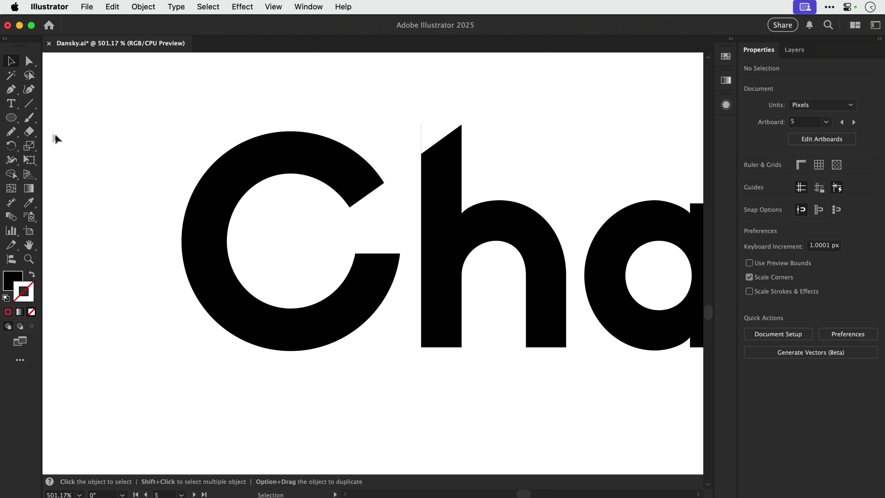
pyautogui.click(19, 122)
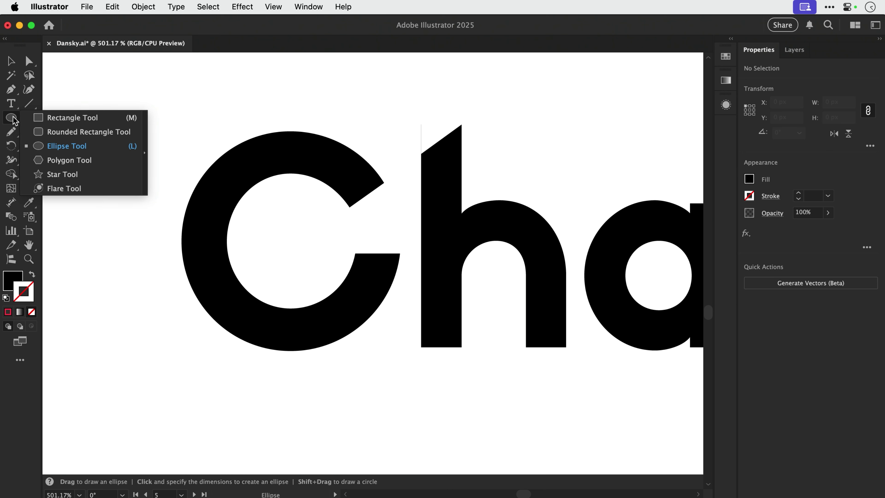
pyautogui.click(55, 119)
pyautogui.moveTo(141, 91)
pyautogui.mouseDown()
pyautogui.moveTo(340, 196)
pyautogui.moveTo(376, 241)
pyautogui.moveTo(367, 242)
pyautogui.mouseUp()
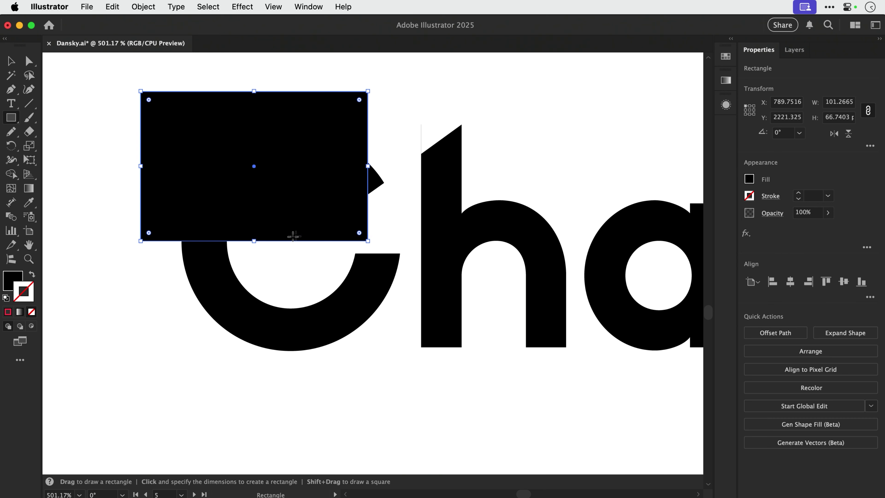
# Widen the rectangle to about 118 px, past the C's right edge, and flip it downward to cover the C's lower half.
pyautogui.press('v')
pyautogui.hotkey('shift', 'x')
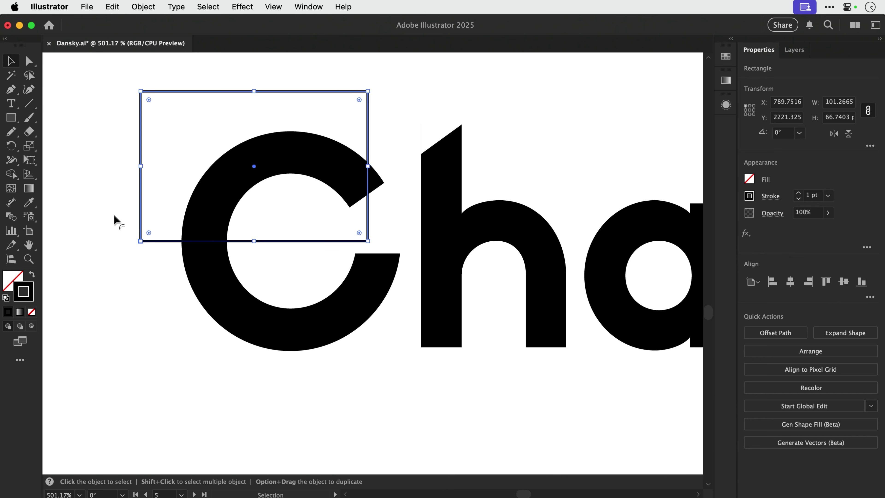
pyautogui.hotkey('shift', 'x')
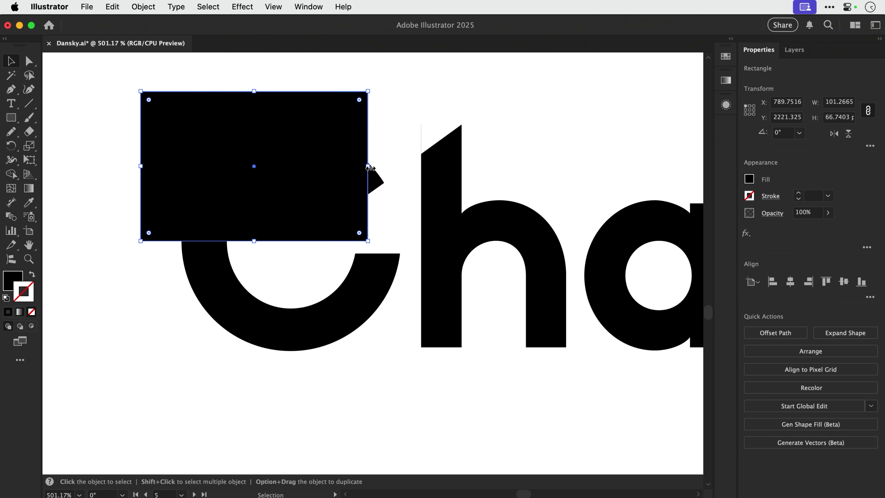
pyautogui.moveTo(368, 166); pyautogui.dragTo(405, 166)
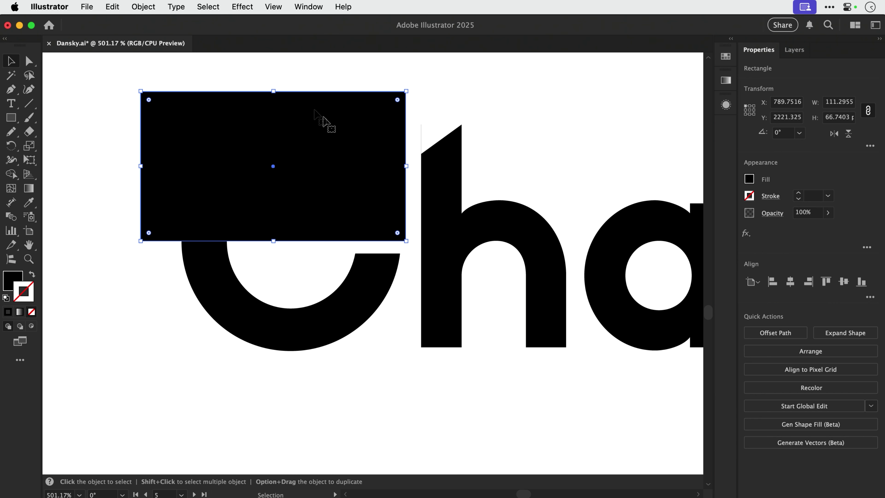
pyautogui.moveTo(275, 90); pyautogui.dragTo(275, 376)
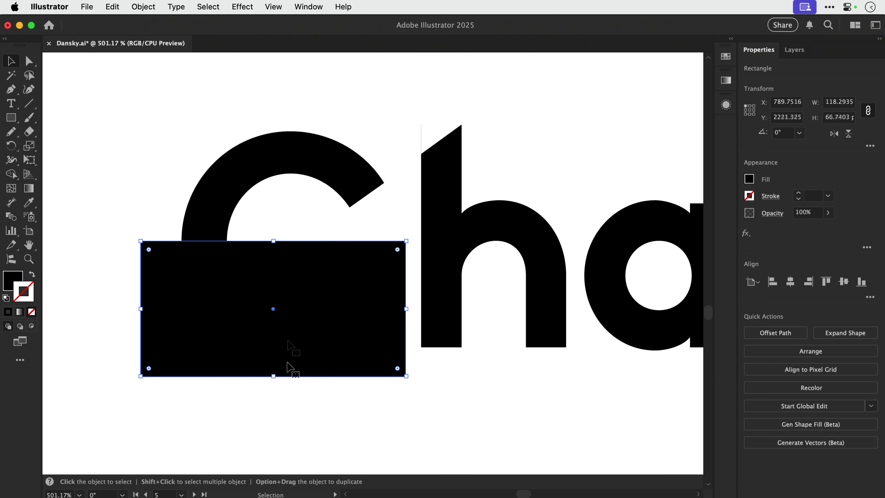
# Subtract the rectangle from the C, leaving only the letter's upper half.
pyautogui.moveTo(146, 136); pyautogui.dragTo(232, 244)
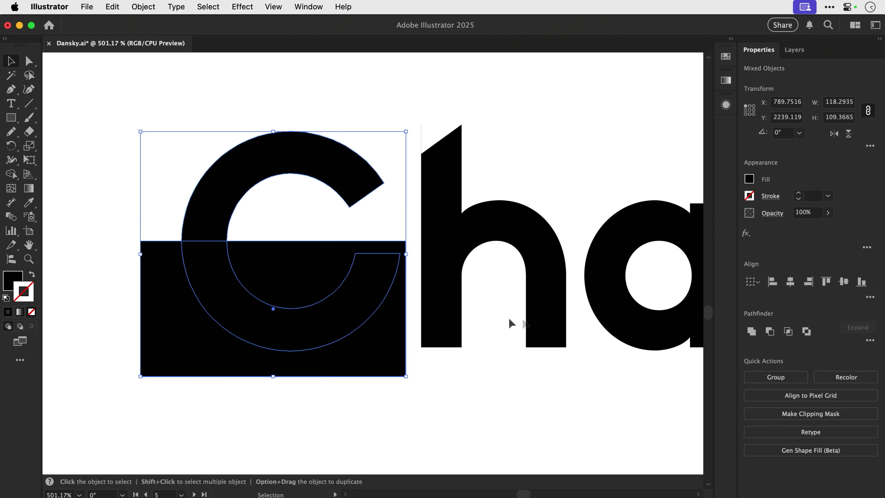
pyautogui.click(769, 333)
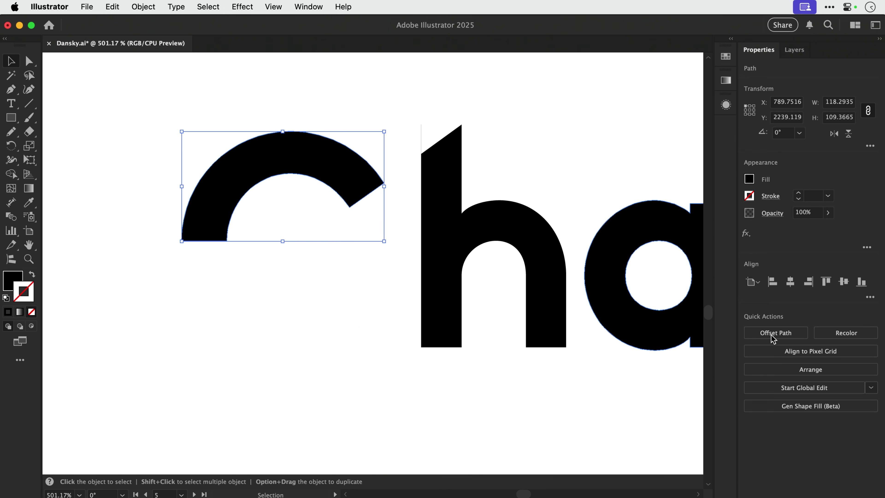
pyautogui.click(299, 298)
# Reflect a copy of the C's upper half across a horizontal axis through its lower inner anchor point.
pyautogui.click(223, 231)
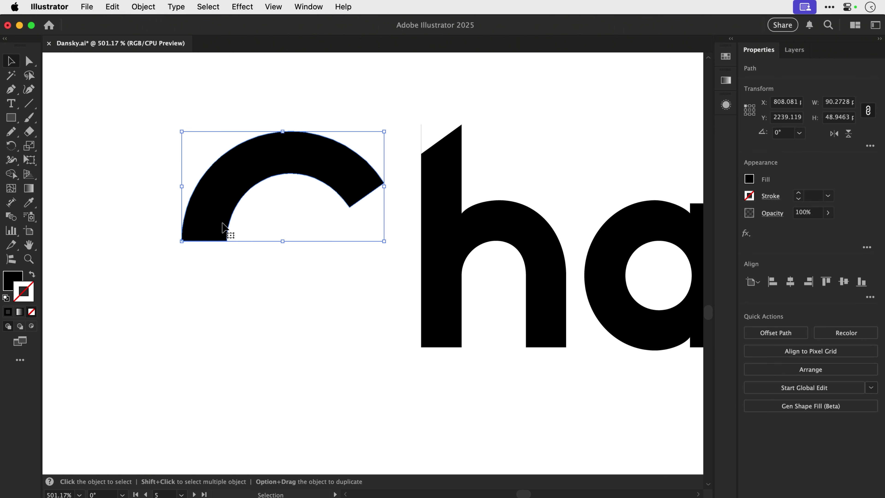
pyautogui.press('o')
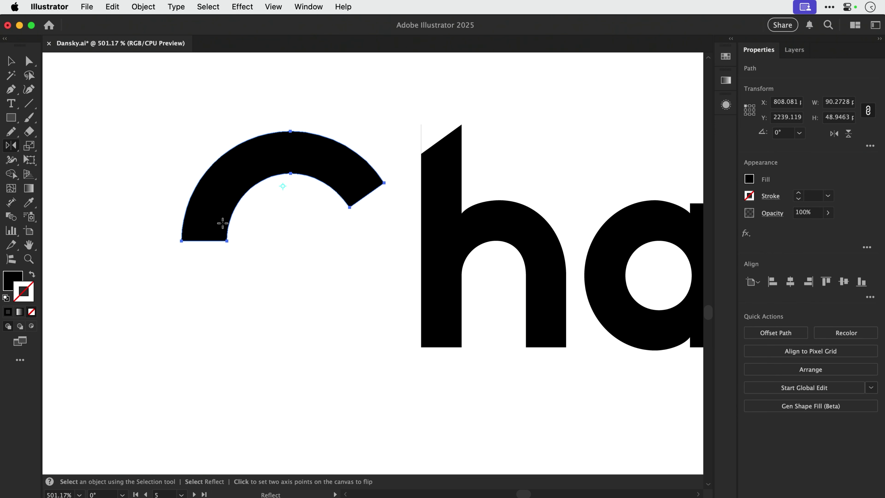
pyautogui.keyDown('alt'); pyautogui.click(226, 241); pyautogui.keyUp('alt')
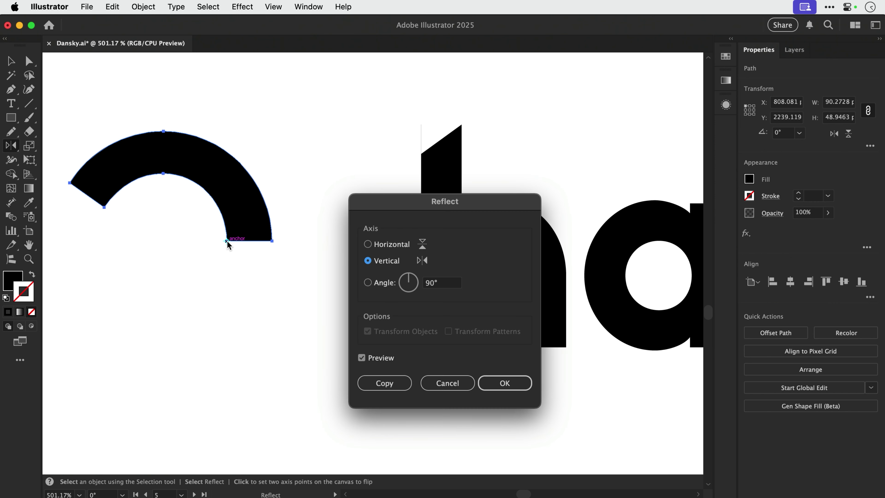
pyautogui.click(367, 245)
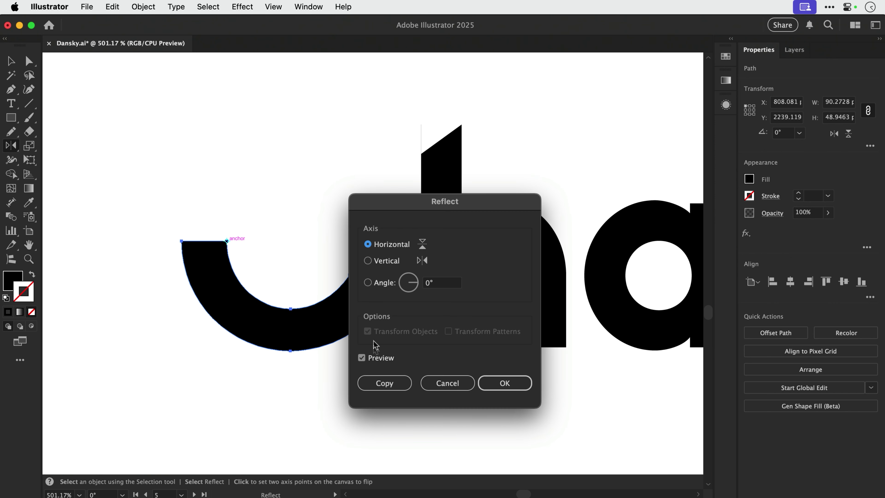
pyautogui.click(377, 382)
pyautogui.press('v')
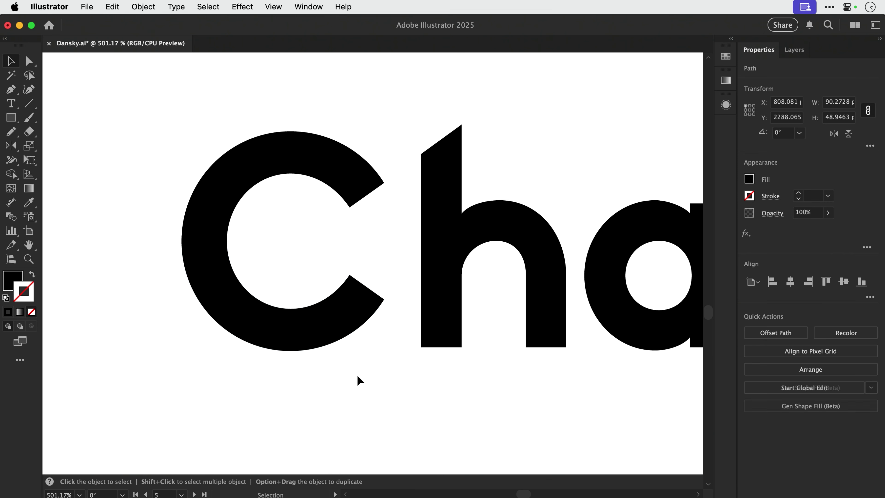
pyautogui.click(356, 375)
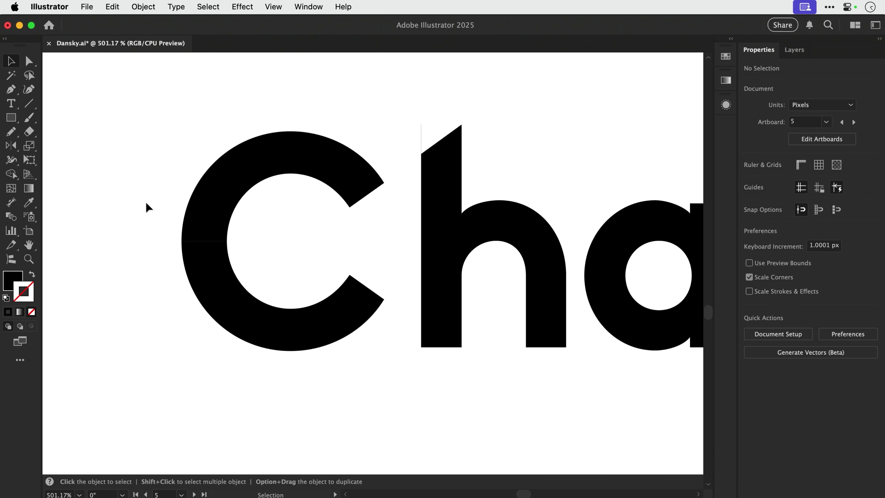
# Unite the C's upper and lower halves into one shape and check the merged contour in outline view.
pyautogui.press('super+space')
pyautogui.moveTo(158, 217); pyautogui.dragTo(275, 287)
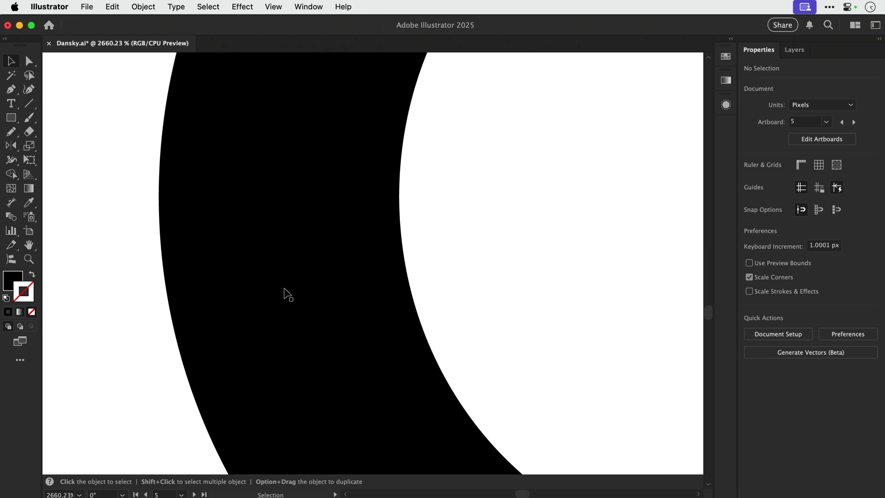
pyautogui.click(271, 294)
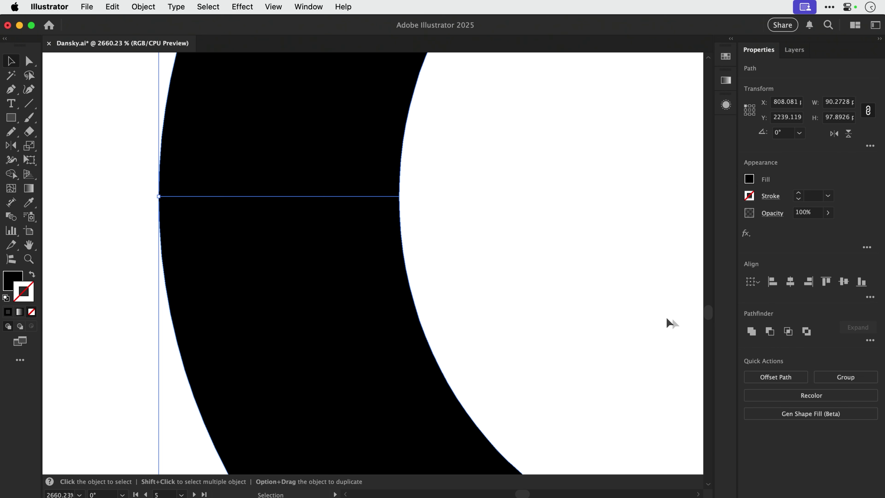
pyautogui.click(751, 331)
pyautogui.click(450, 201)
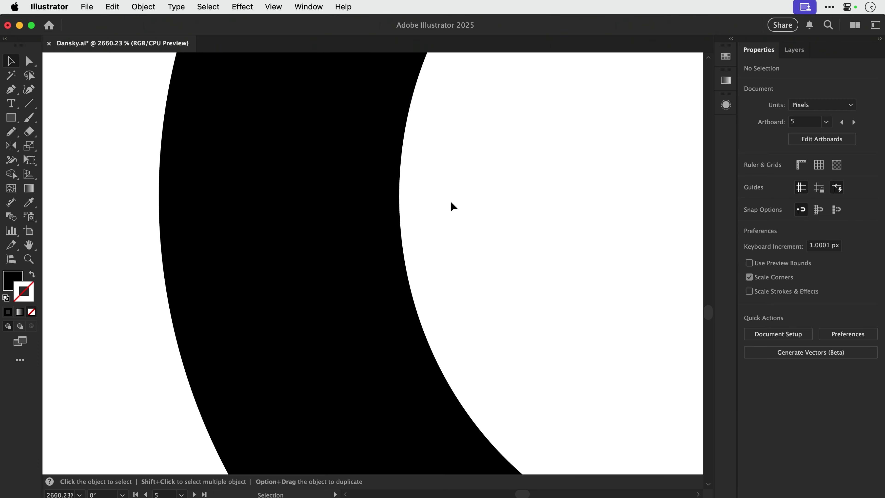
pyautogui.press('a')
pyautogui.press('super+y')
pyautogui.scroll(-7, 452, 206)
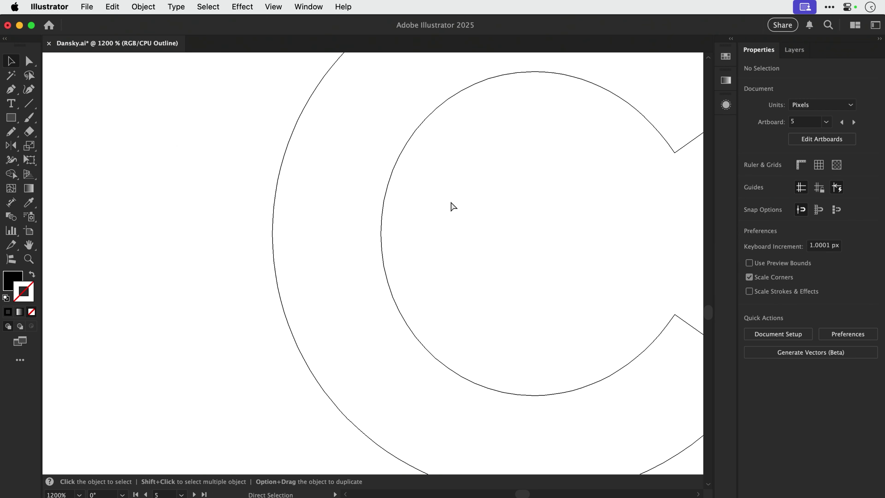
pyautogui.press('super+y')
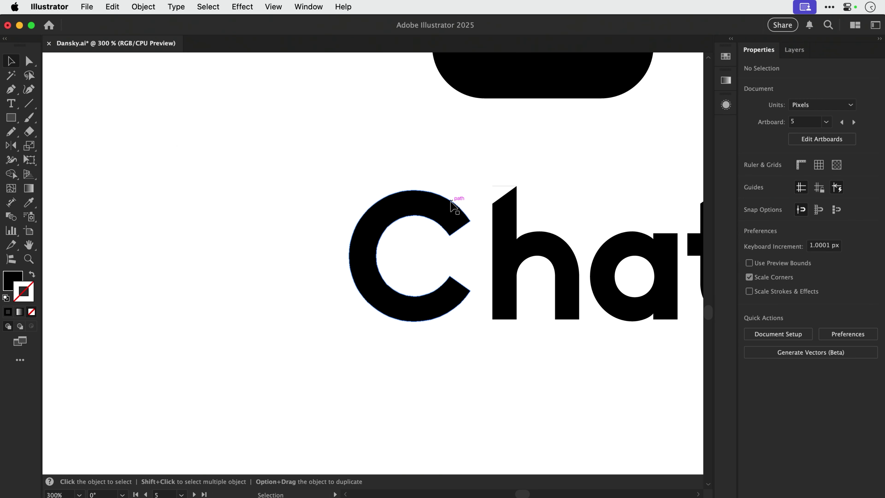
# Enlarge the white triangle on the h along its slant, so it extends past both edges of the stem.
pyautogui.moveTo(452, 205); pyautogui.dragTo(325, 315)
pyautogui.press('z')
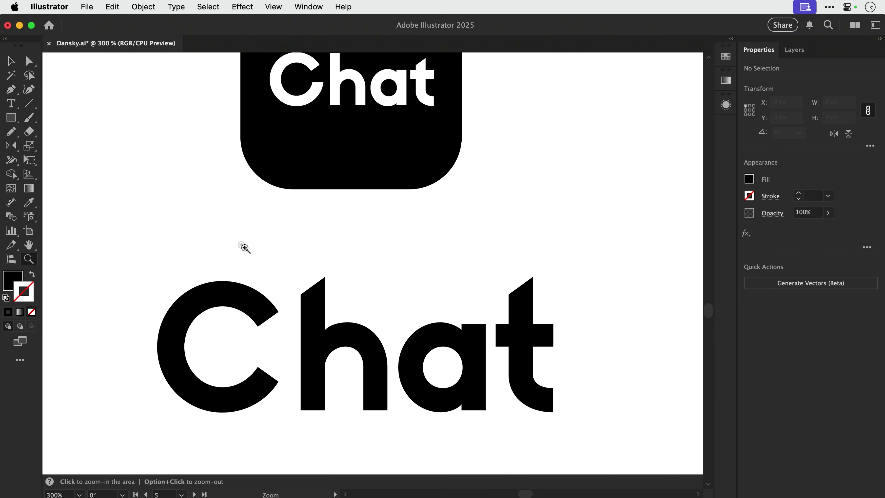
pyautogui.moveTo(230, 229); pyautogui.dragTo(380, 331)
pyautogui.press('v')
pyautogui.click(333, 262)
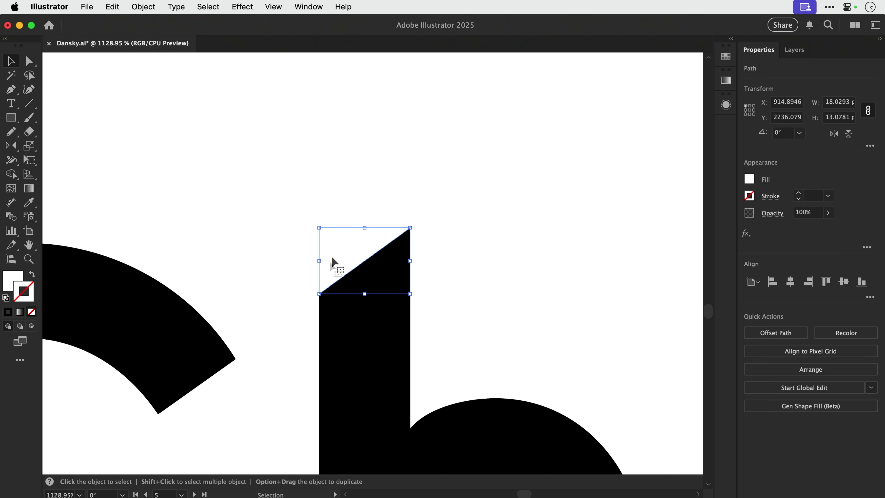
pyautogui.press('z')
pyautogui.moveTo(276, 199); pyautogui.dragTo(388, 362)
pyautogui.press('v')
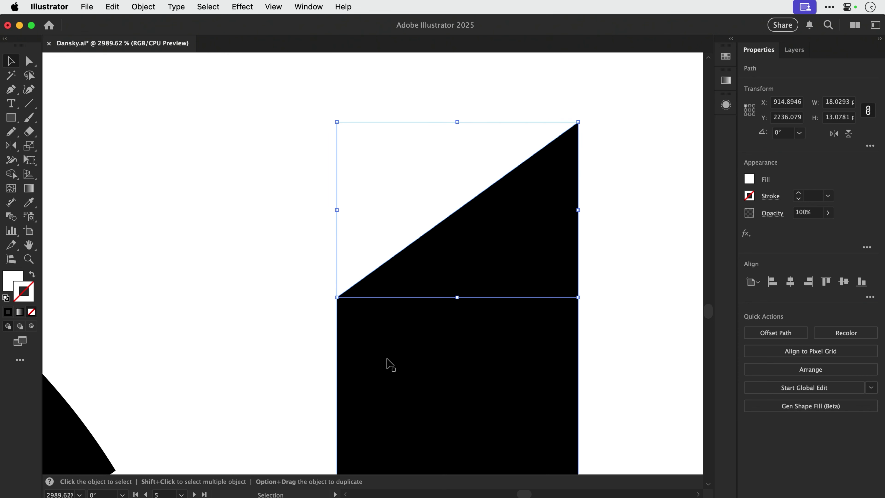
pyautogui.click(316, 251)
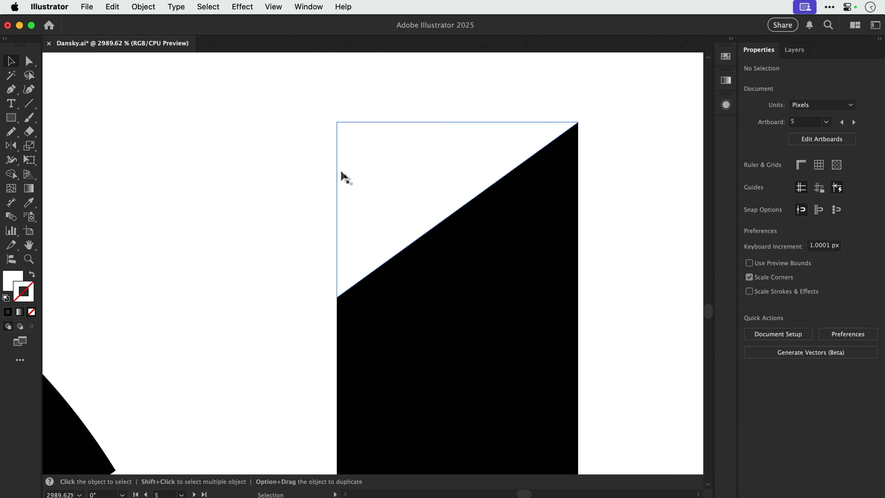
pyautogui.click(345, 252)
pyautogui.moveTo(335, 297); pyautogui.dragTo(320, 309)
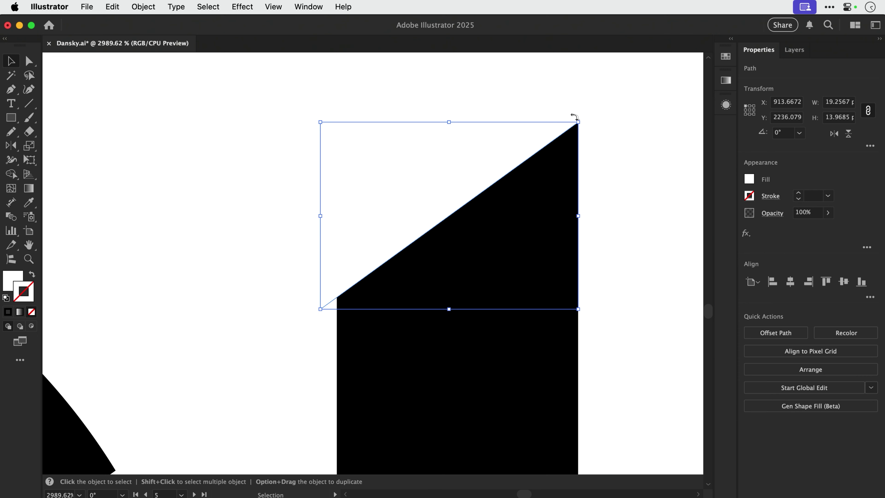
pyautogui.moveTo(578, 122); pyautogui.dragTo(601, 101)
pyautogui.click(638, 129)
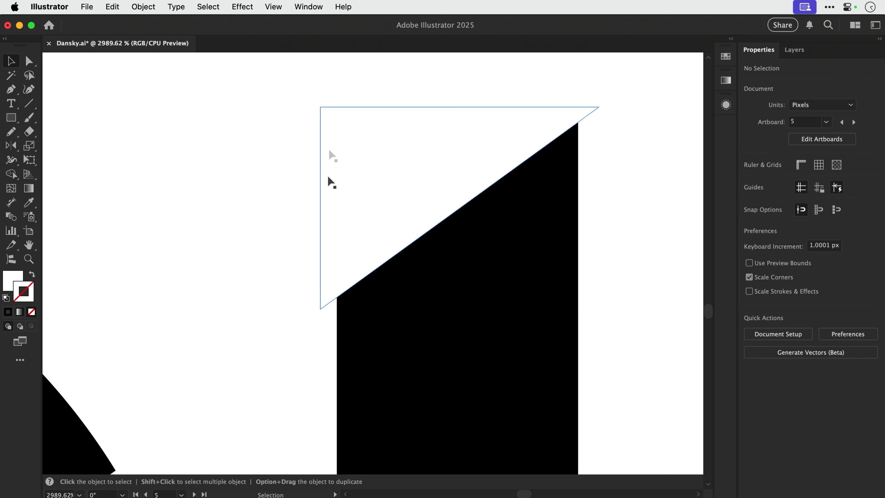
# Cut the h's slanted top with Shape Builder, removing the white triangle and the stem corner beneath it.
pyautogui.moveTo(227, 133); pyautogui.dragTo(587, 357)
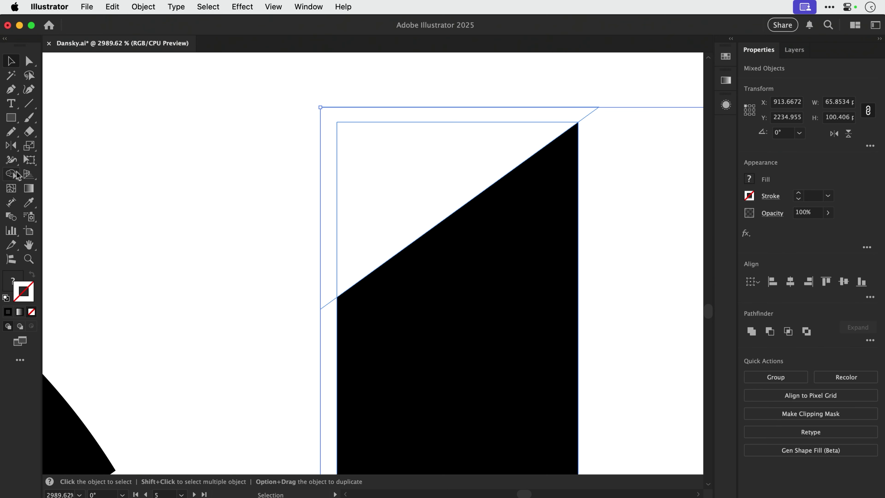
pyautogui.moveTo(13, 176); pyautogui.dragTo(49, 174)
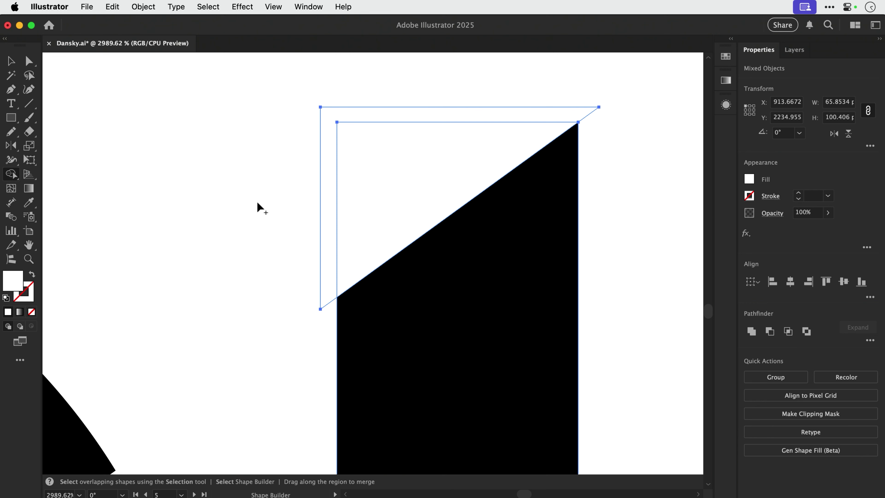
pyautogui.moveTo(257, 202)
pyautogui.mouseDown()
pyautogui.moveTo(347, 188)
pyautogui.moveTo(408, 107)
pyautogui.moveTo(434, 97)
pyautogui.mouseUp()
pyautogui.moveTo(436, 154); pyautogui.dragTo(437, 154)
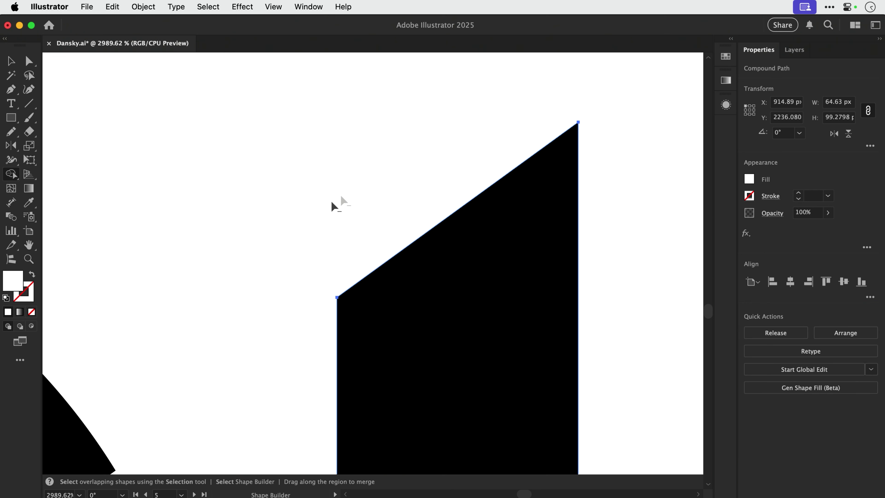
pyautogui.press('v')
pyautogui.click(293, 213)
# Move the C about 7 px to the right, closer to the h.
pyautogui.press('super+minus')
pyautogui.press('super+minus')
pyautogui.press('super+minus')
pyautogui.press('super+minus')
pyautogui.press('super+minus')
pyautogui.press('super+minus')
pyautogui.press('super+minus')
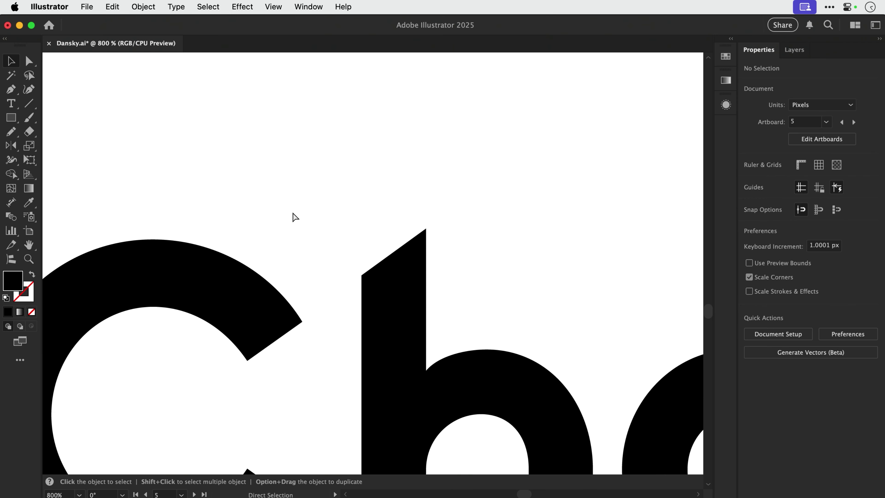
pyautogui.press('space')
pyautogui.moveTo(394, 286); pyautogui.dragTo(323, 283)
pyautogui.moveTo(245, 384); pyautogui.dragTo(246, 386)
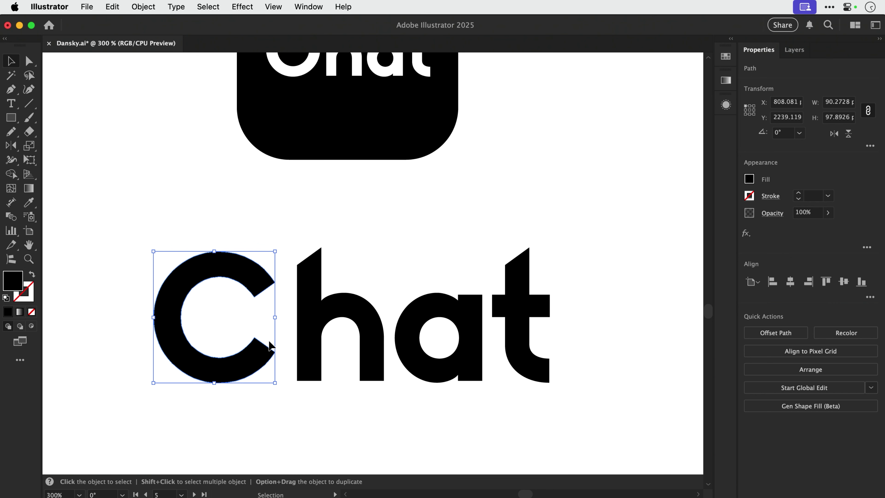
pyautogui.press('Right')
pyautogui.press('Right')
pyautogui.press('Right')
pyautogui.press('Right')
pyautogui.press('Right')
pyautogui.press('Right')
pyautogui.press('Right')
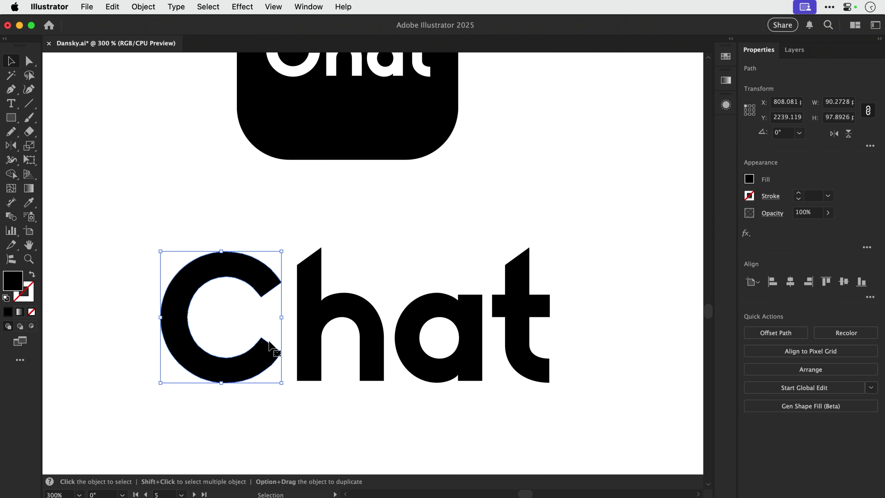
pyautogui.press('super+shift+a')
# Draw a quarter arc about 13 by 13 px inside the C's opening and give it a 1 pt black stroke.
pyautogui.press('super+0')
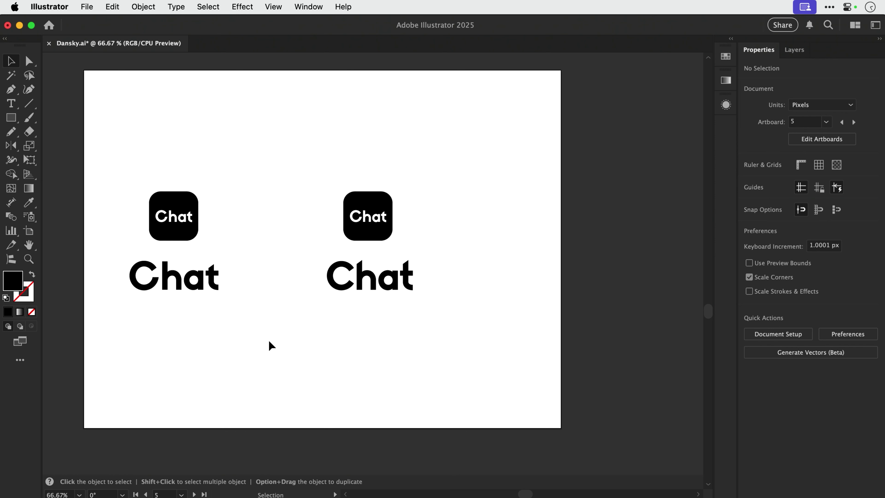
pyautogui.press('z')
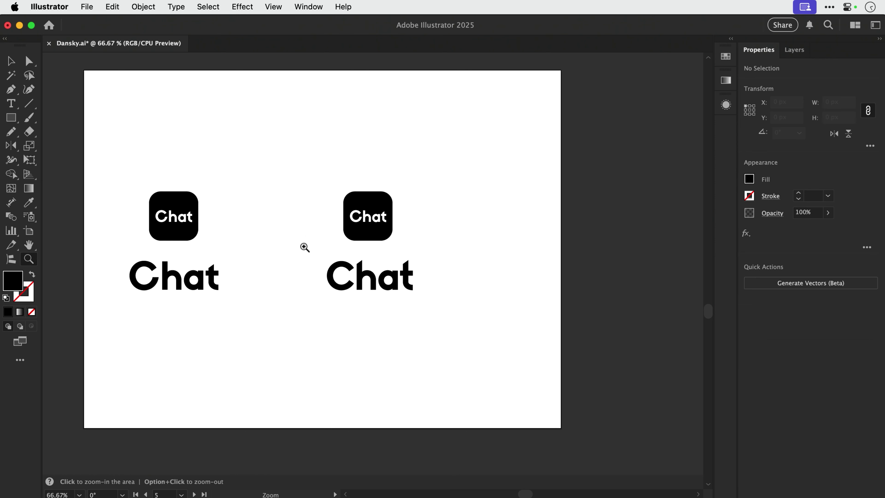
pyautogui.moveTo(301, 236); pyautogui.dragTo(434, 313)
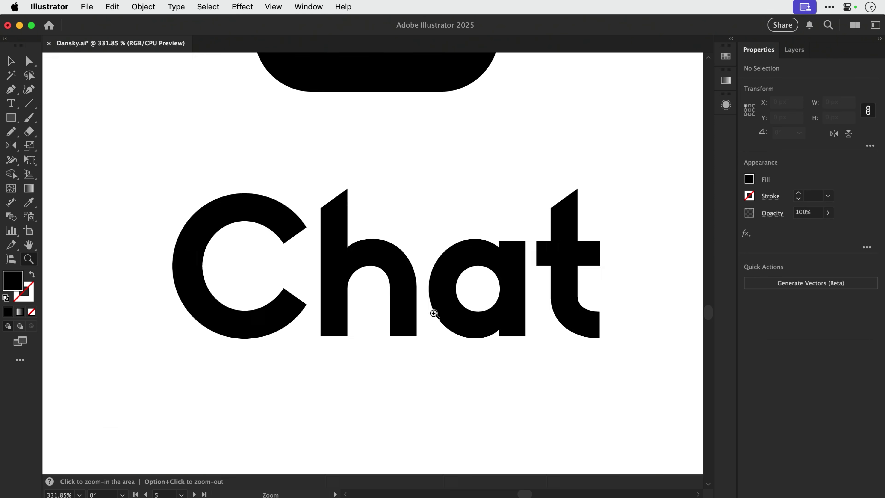
pyautogui.press('v')
pyautogui.press('z')
pyautogui.moveTo(123, 158); pyautogui.dragTo(422, 400)
pyautogui.press('v')
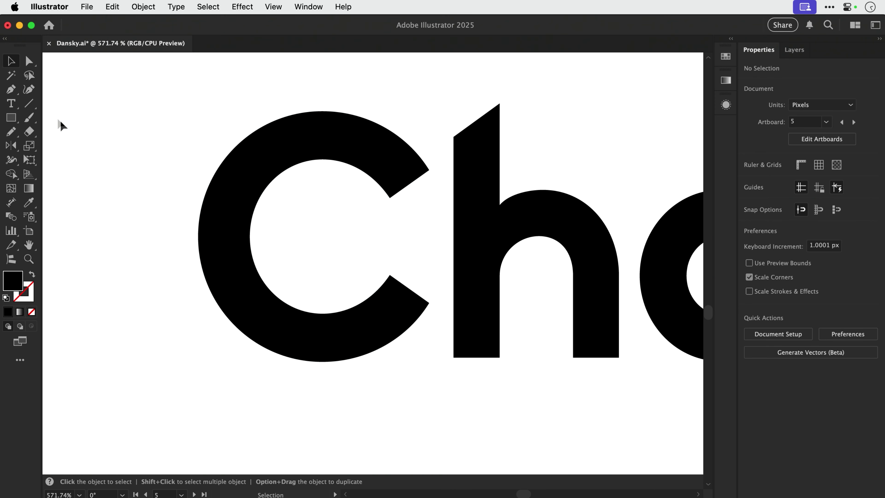
pyautogui.click(34, 105)
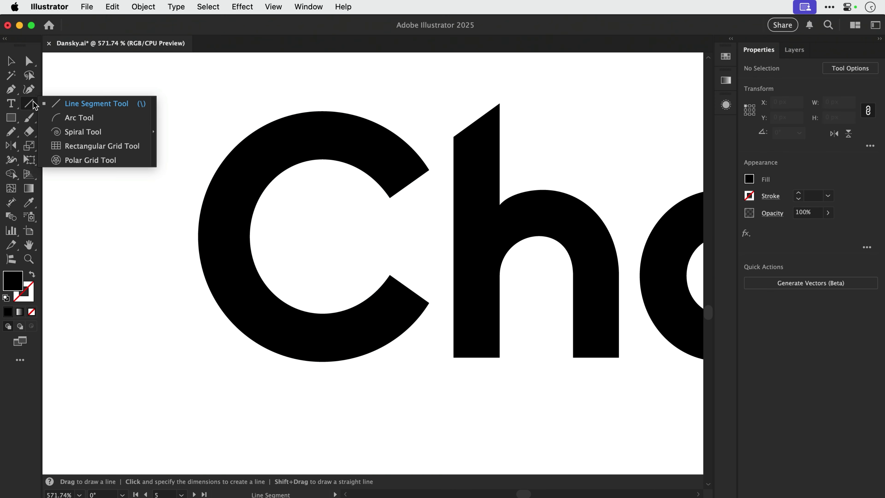
pyautogui.click(61, 118)
pyautogui.moveTo(318, 227); pyautogui.dragTo(307, 259)
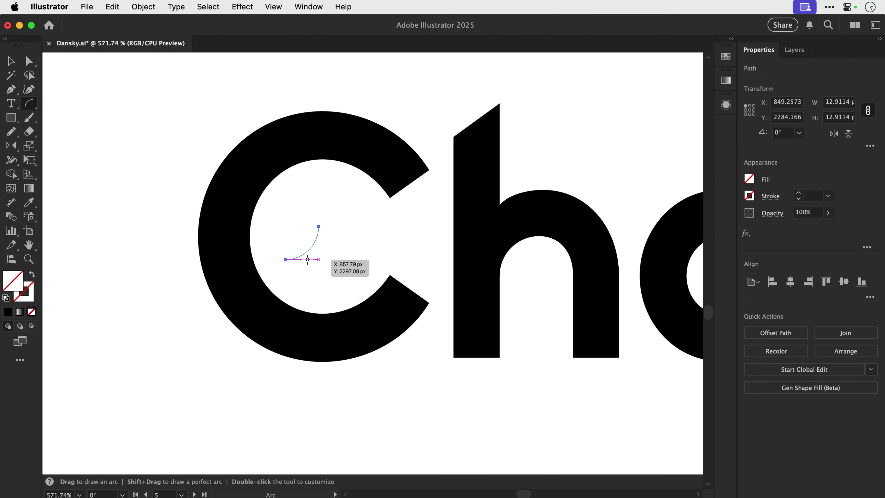
pyautogui.press('d')
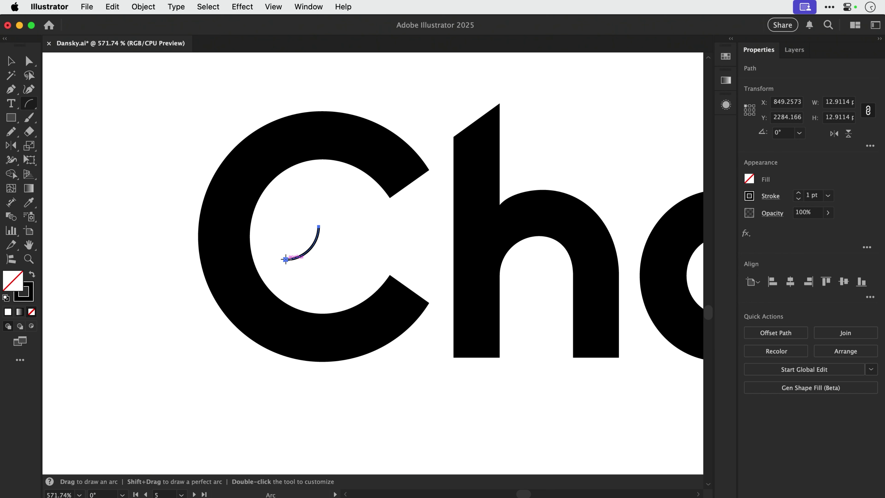
# Rotate a copy of the arc about 32° clockwise around its lower-left end and enlarge it to about 25 px wide.
pyautogui.press('r')
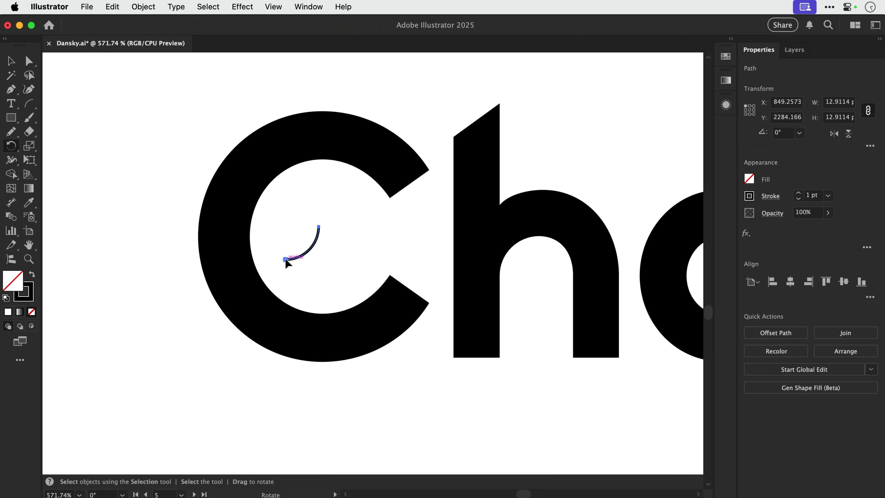
pyautogui.moveTo(312, 197); pyautogui.dragTo(345, 218)
pyautogui.press('v')
pyautogui.moveTo(333, 248); pyautogui.dragTo(350, 245)
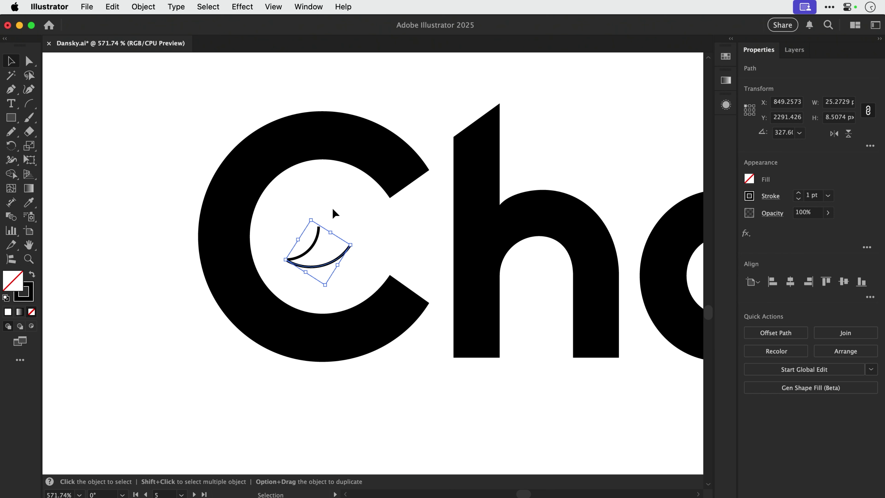
pyautogui.click(332, 207)
pyautogui.press('a')
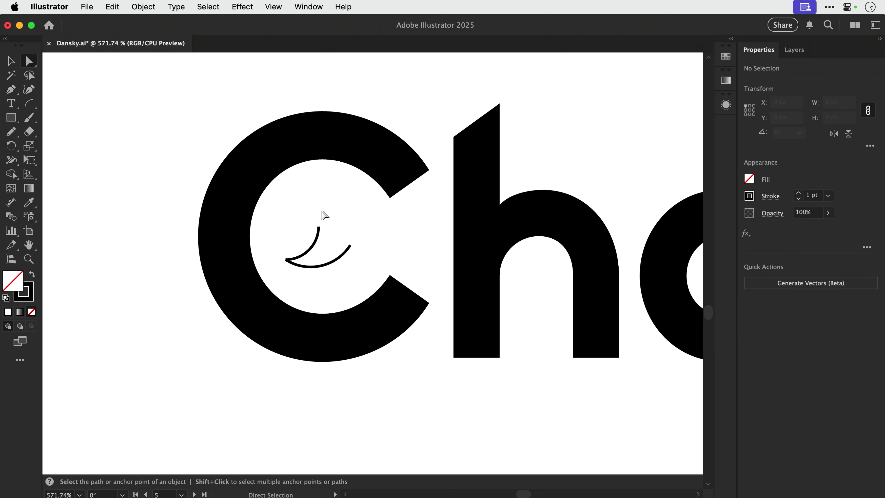
# Join the open upper ends of the two arcs with a straight segment.
pyautogui.click(319, 228)
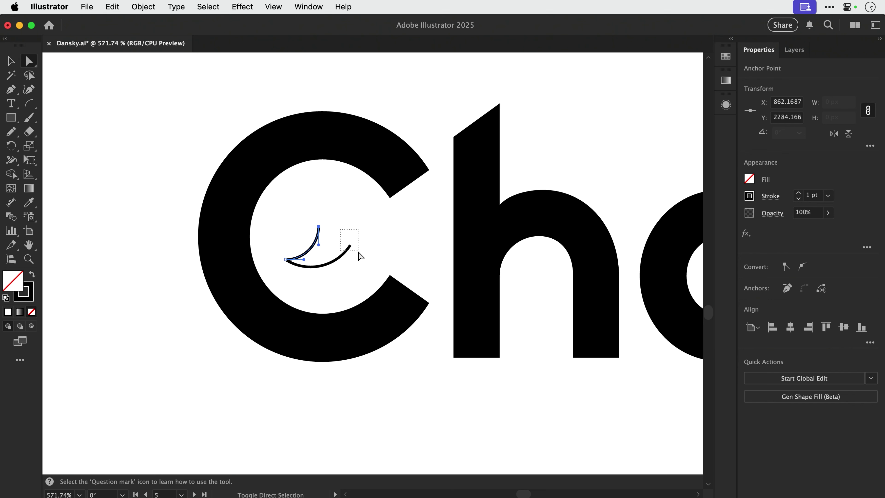
pyautogui.moveTo(358, 252); pyautogui.dragTo(360, 252)
pyautogui.press('super+j')
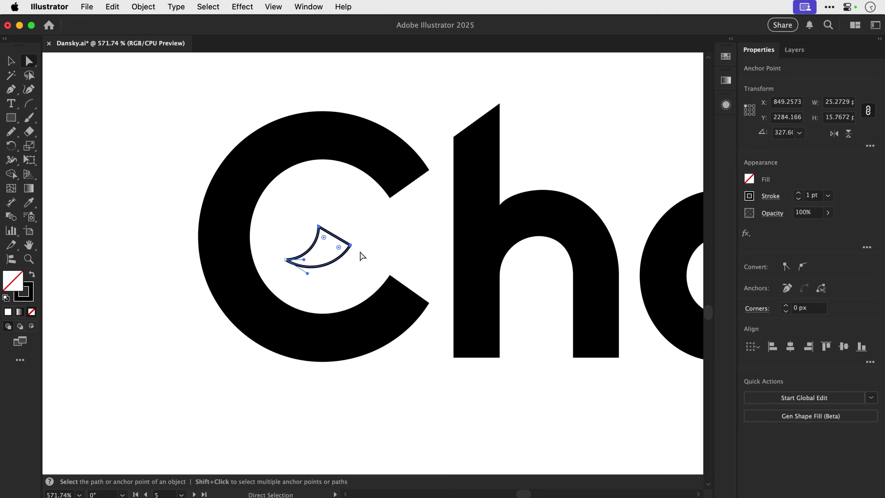
# Join the two arcs' coinciding lower-left endpoints into one sharp corner to close the shape.
pyautogui.click(279, 243)
pyautogui.press('super+space')
pyautogui.moveTo(279, 243); pyautogui.dragTo(307, 283)
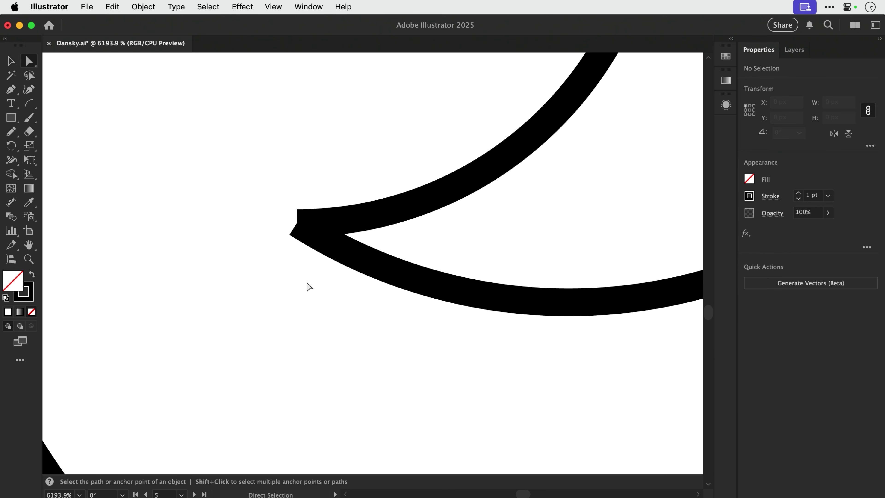
pyautogui.moveTo(313, 246); pyautogui.dragTo(361, 275)
pyautogui.press('super+j')
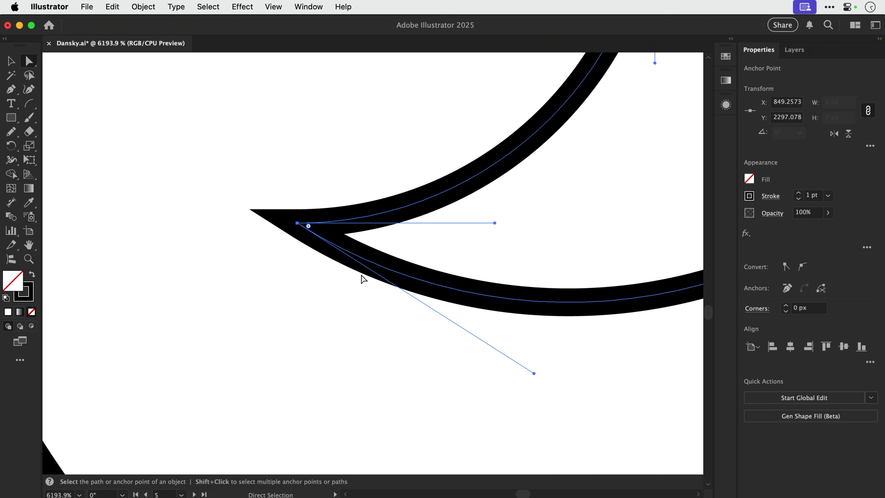
pyautogui.click(362, 275)
pyautogui.click(296, 223)
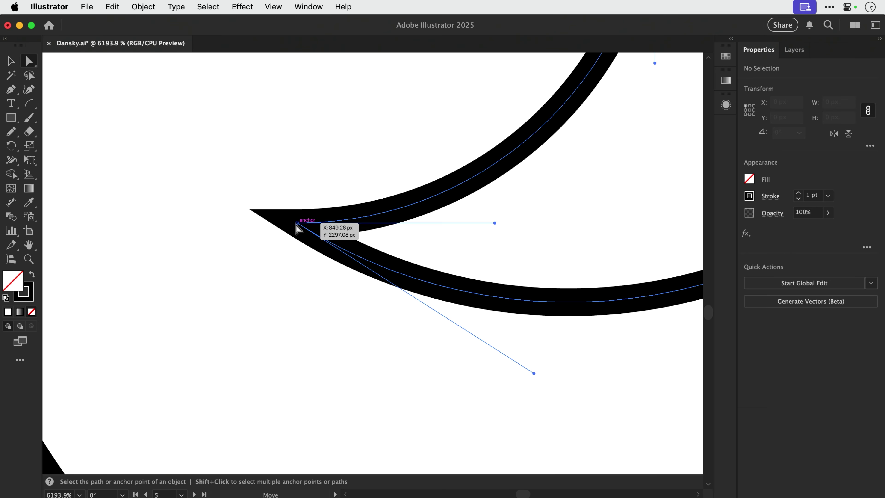
pyautogui.press('v')
pyautogui.click(298, 265)
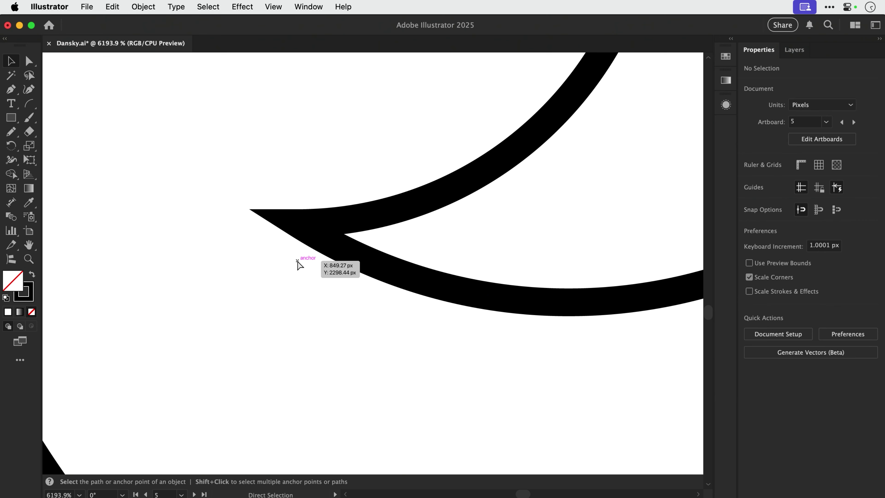
# Give the closed arc shape a solid white fill without stroke and move it over the C's lower-left inner edge.
pyautogui.press('super+minus')
pyautogui.press('super+minus')
pyautogui.press('super+minus')
pyautogui.press('super+minus')
pyautogui.press('super+minus')
pyautogui.press('super+minus')
pyautogui.press('super+minus')
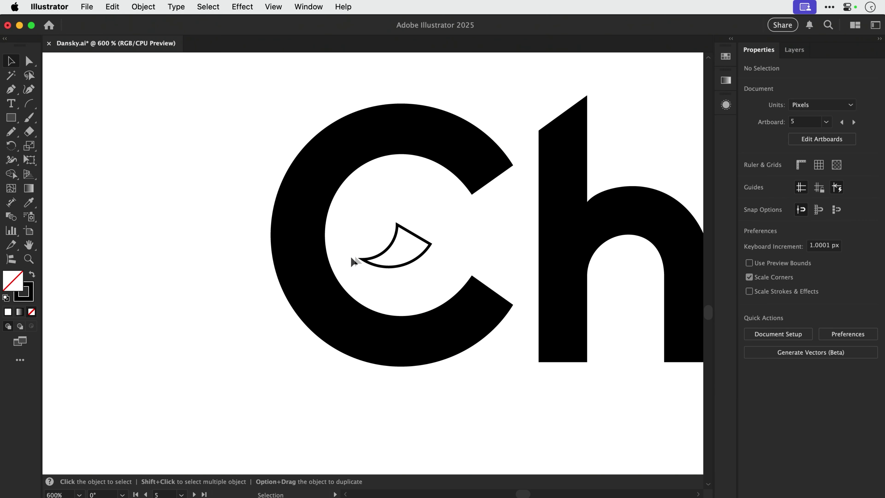
pyautogui.click(378, 258)
pyautogui.hotkey('shift', 'x')
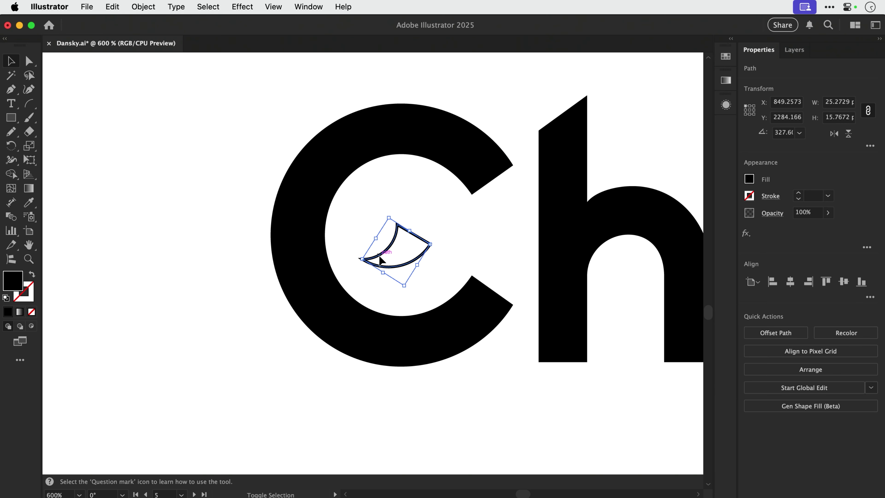
pyautogui.press('i')
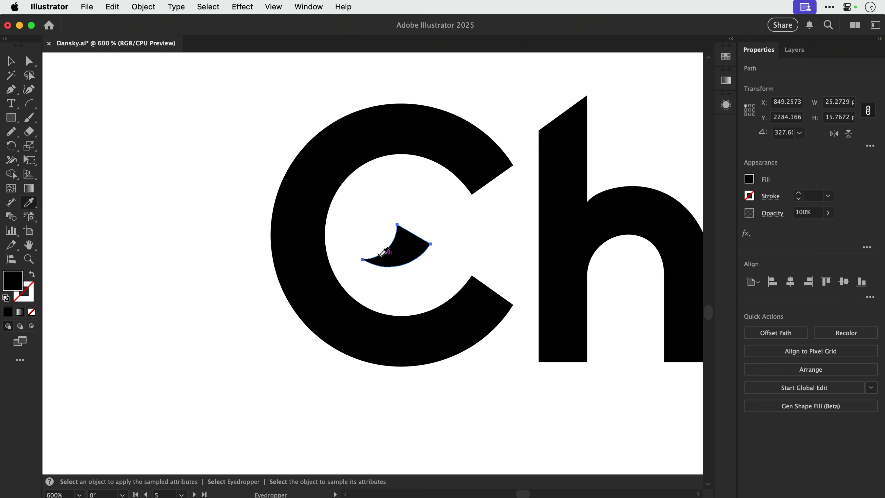
pyautogui.click(358, 231)
pyautogui.press('v')
pyautogui.moveTo(389, 255); pyautogui.dragTo(349, 300)
# Round the pointed lower-left tip of the white shape slightly.
pyautogui.press('z')
pyautogui.moveTo(264, 234); pyautogui.dragTo(423, 359)
pyautogui.press('v')
pyautogui.press('a')
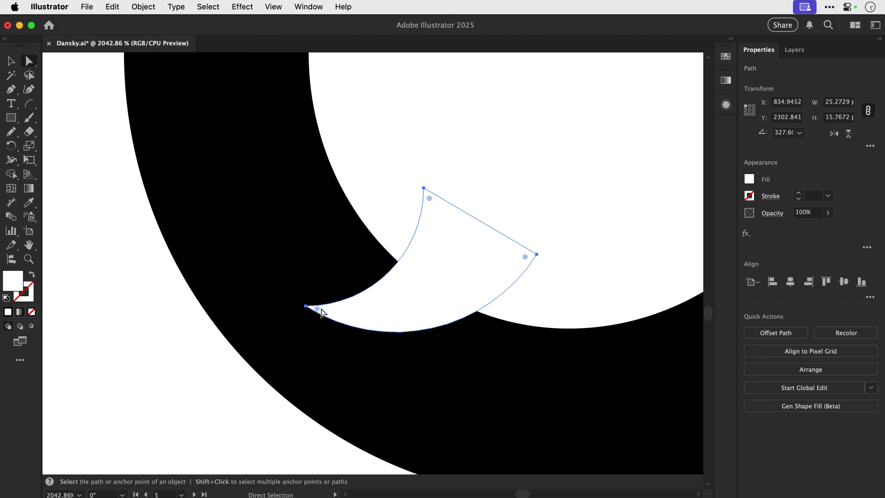
pyautogui.moveTo(318, 309); pyautogui.dragTo(329, 311)
pyautogui.press('super+shift+a')
# Rotate the white tail shape about 8° counterclockwise and fine-tune its position over the C's lower-left inner edge.
pyautogui.press('v')
pyautogui.moveTo(428, 303); pyautogui.dragTo(358, 350)
pyautogui.press('super+shift+a')
pyautogui.press('super+minus')
pyautogui.press('super+minus')
pyautogui.press('super+minus')
pyautogui.press('super+minus')
pyautogui.press('super+minus')
pyautogui.press('super+minus')
pyautogui.press('space')
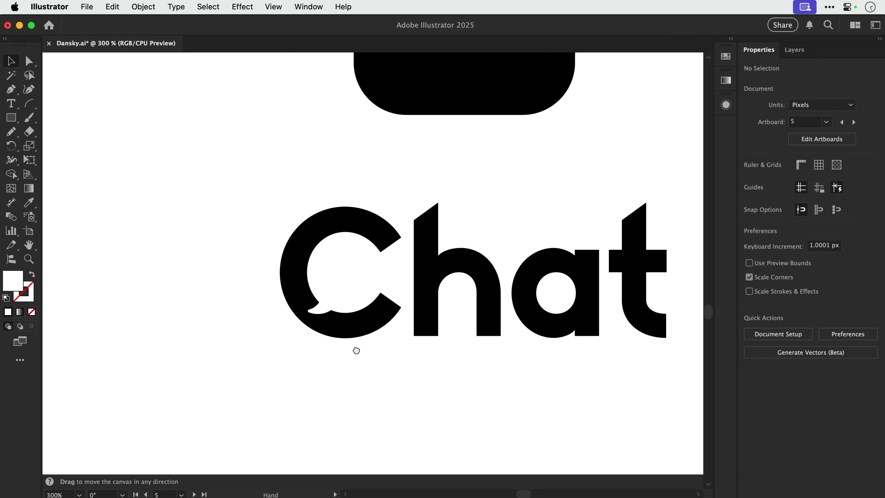
pyautogui.moveTo(320, 309); pyautogui.dragTo(322, 312)
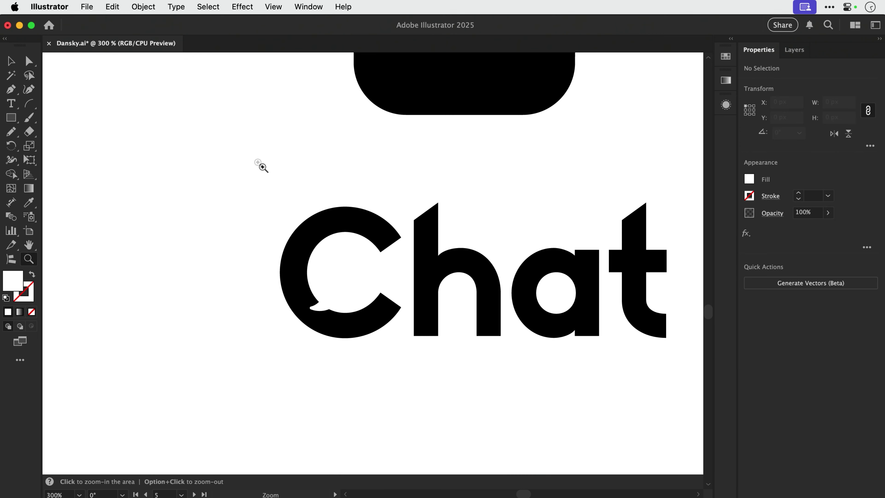
pyautogui.press('super+space')
pyautogui.moveTo(243, 154); pyautogui.dragTo(439, 380)
pyautogui.moveTo(337, 348); pyautogui.dragTo(334, 338)
pyautogui.press('super+shift+a')
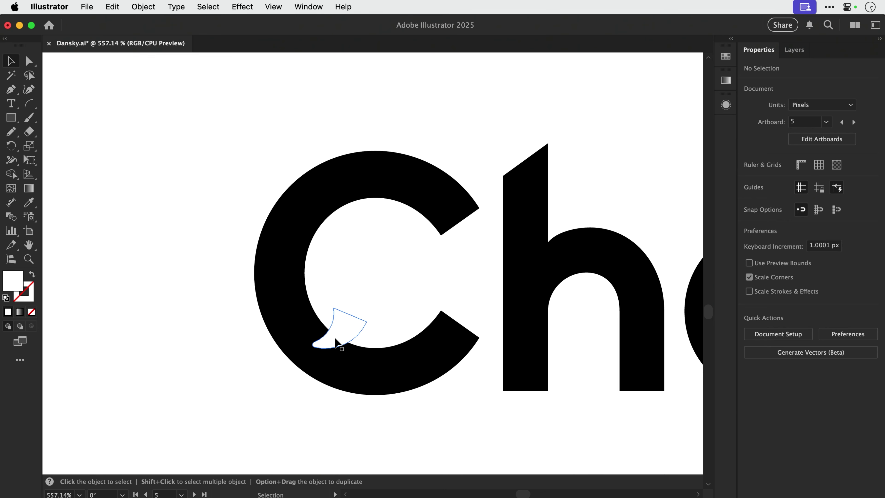
# Draw a red rectangle about 148 by 117 px around the C and send it to the back.
pyautogui.click(12, 119)
pyautogui.moveTo(135, 127); pyautogui.dragTo(503, 418)
pyautogui.press('v')
pyautogui.doubleClick(21, 283)
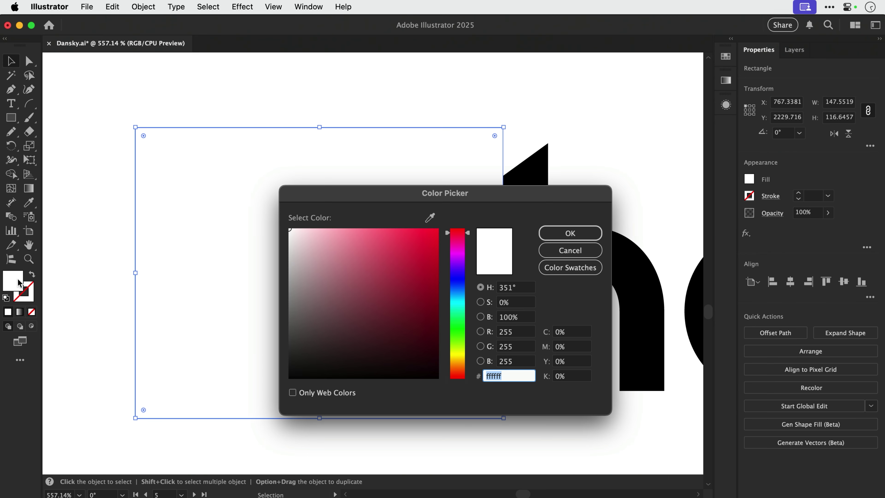
pyautogui.write('ff1d43')
pyautogui.press('Return')
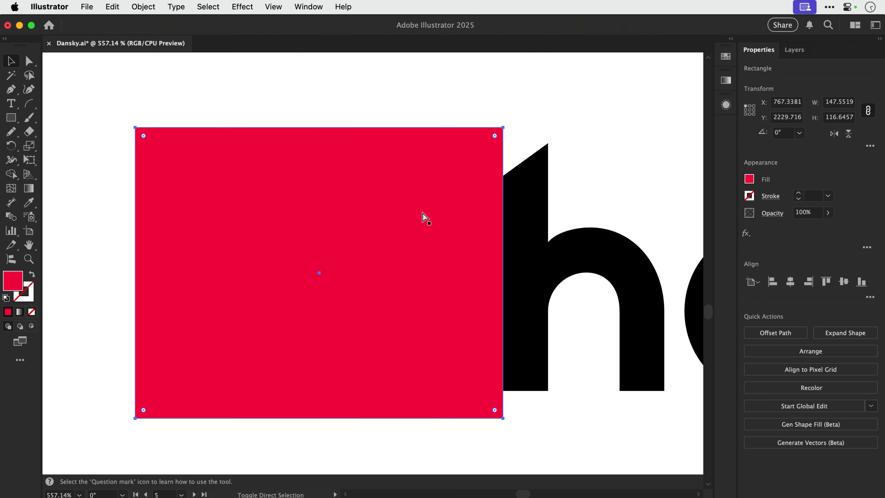
pyautogui.press('super+shift+[')
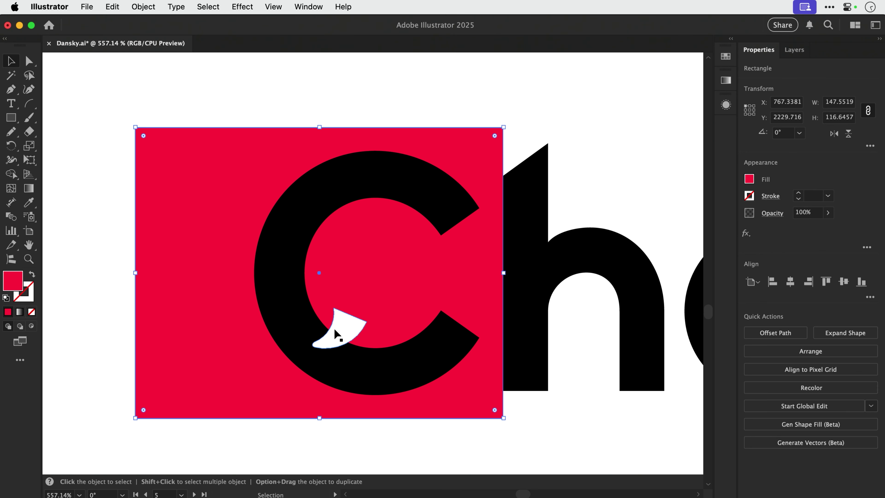
# Cut the white tail shape out of the C with Minus Front and delete the red rectangle.
pyautogui.click(335, 334)
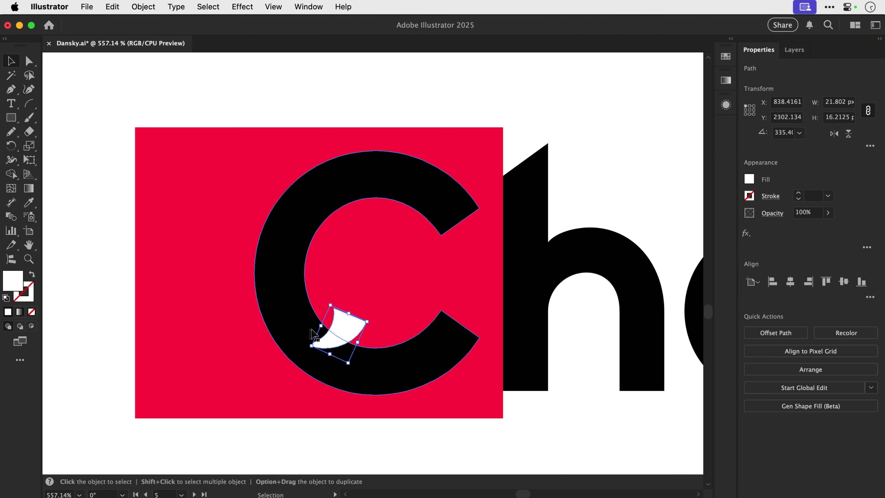
pyautogui.keyDown('shift'); pyautogui.click(297, 335); pyautogui.keyUp('shift')
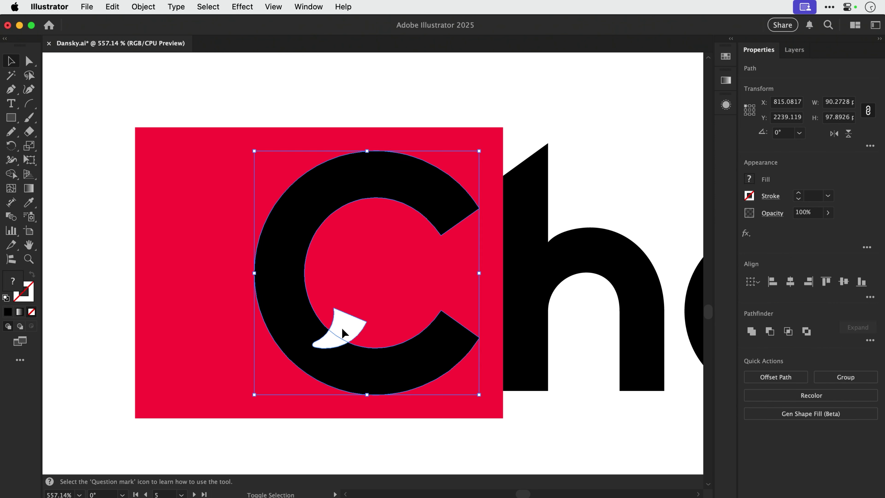
pyautogui.click(769, 331)
pyautogui.press('super+shift+a')
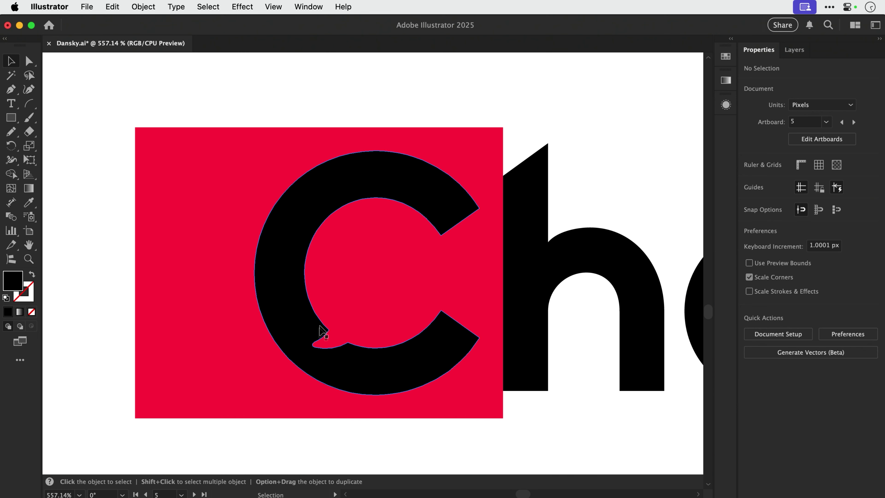
pyautogui.click(204, 362)
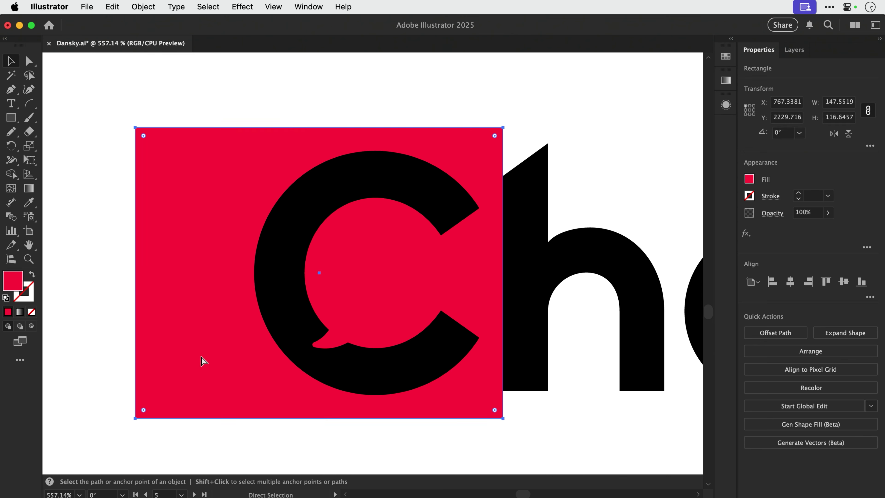
pyautogui.press('Delete')
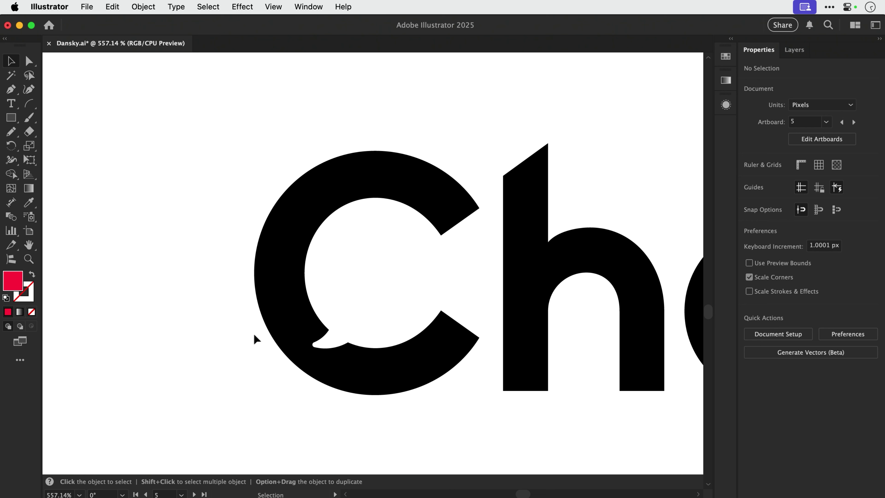
# Draw a small circle inside the C's counter and fill it with the letter's black.
pyautogui.moveTo(12, 122); pyautogui.dragTo(38, 145)
pyautogui.moveTo(338, 267); pyautogui.dragTo(359, 288)
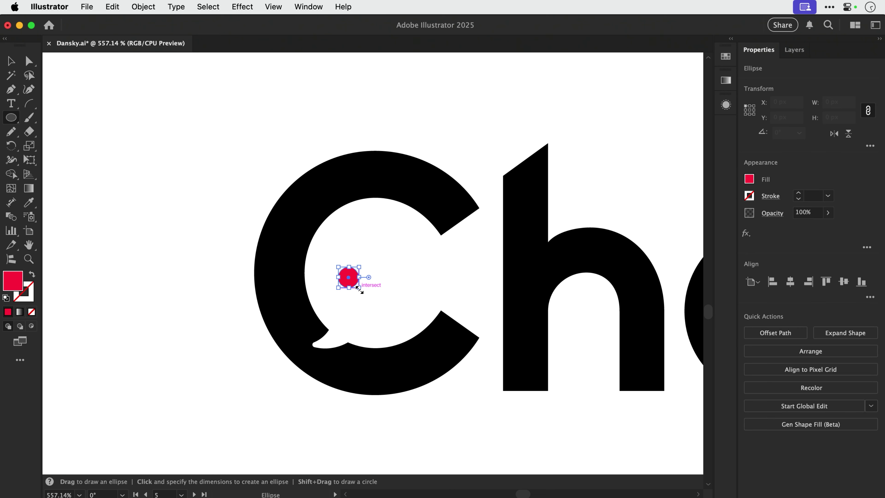
pyautogui.press('i')
pyautogui.click(309, 206)
pyautogui.press('super+shift+a')
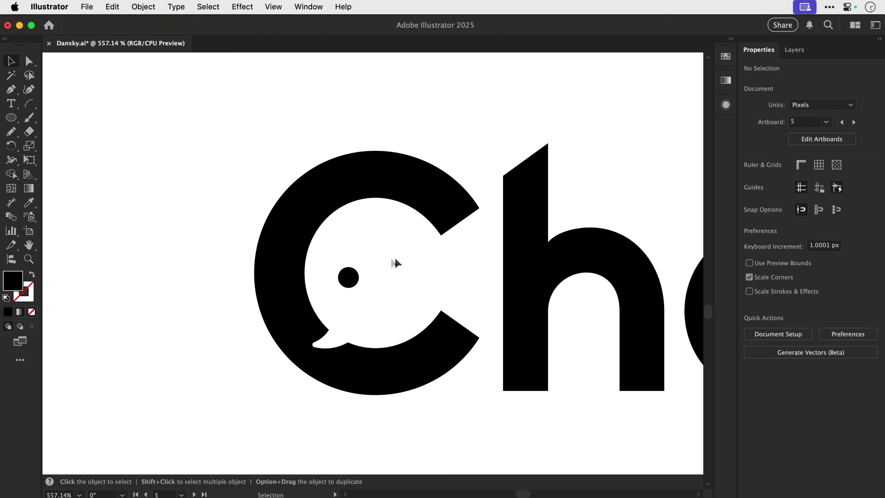
# Duplicate the dot into an evenly spaced horizontal row of three, centred inside the C's counter.
pyautogui.press('z')
pyautogui.moveTo(199, 147); pyautogui.dragTo(511, 388)
pyautogui.press('v')
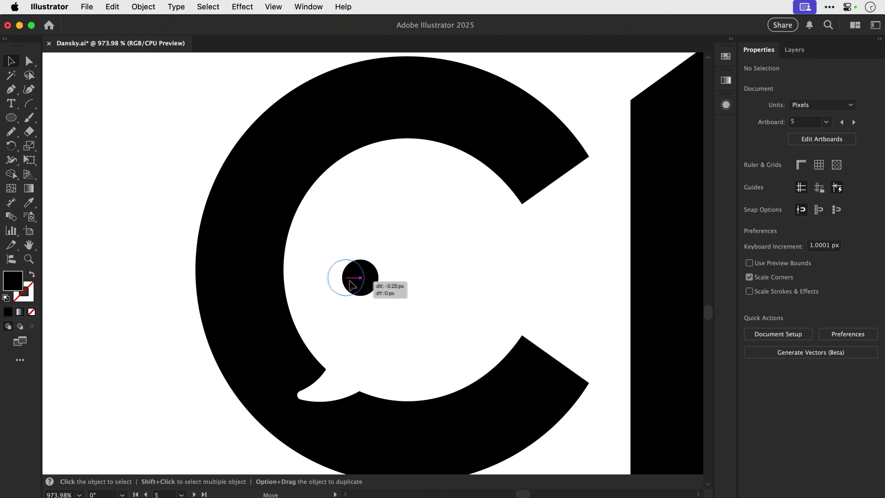
pyautogui.moveTo(340, 279); pyautogui.dragTo(318, 282)
pyautogui.press('super+d')
pyautogui.keyDown('shift'); pyautogui.click(397, 282); pyautogui.keyUp('shift')
pyautogui.keyDown('shift'); pyautogui.click(348, 283); pyautogui.keyUp('shift')
pyautogui.moveTo(312, 283); pyautogui.dragTo(348, 283)
pyautogui.press('shift+super+a')
# Group the speech-bubble C with its three dots.
pyautogui.press('super+1')
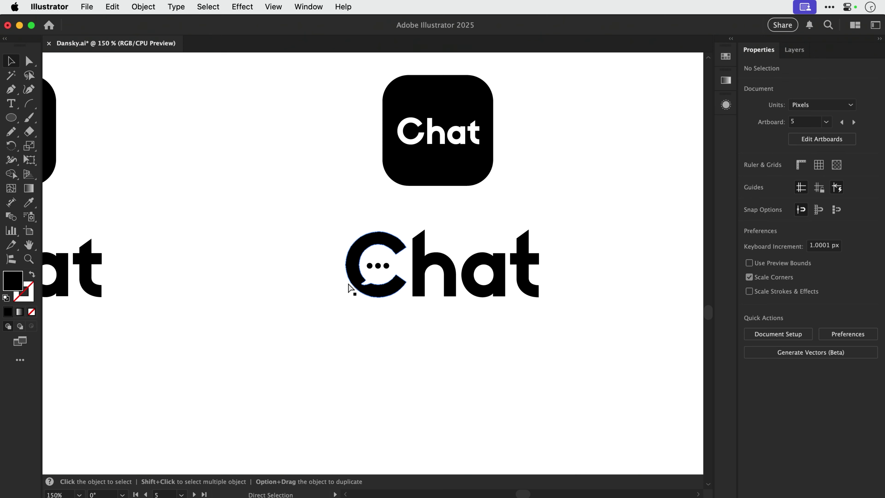
pyautogui.moveTo(444, 338); pyautogui.dragTo(406, 358)
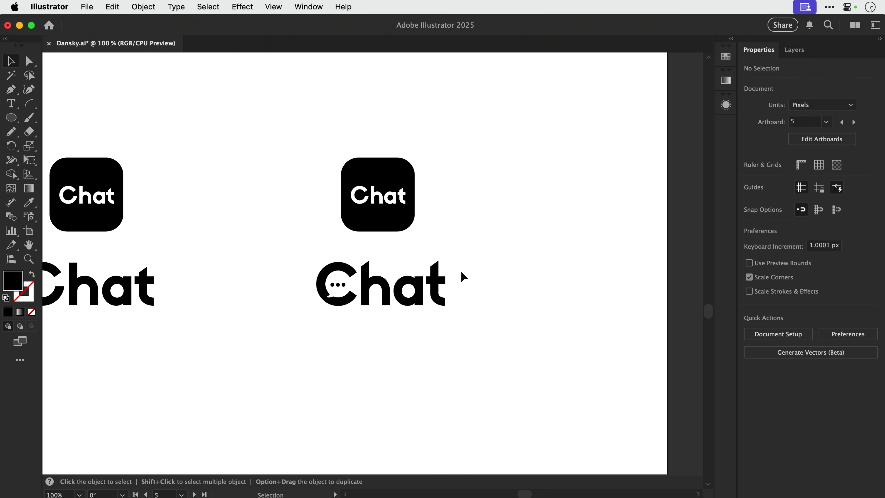
pyautogui.press('z')
pyautogui.moveTo(267, 235); pyautogui.dragTo(507, 366)
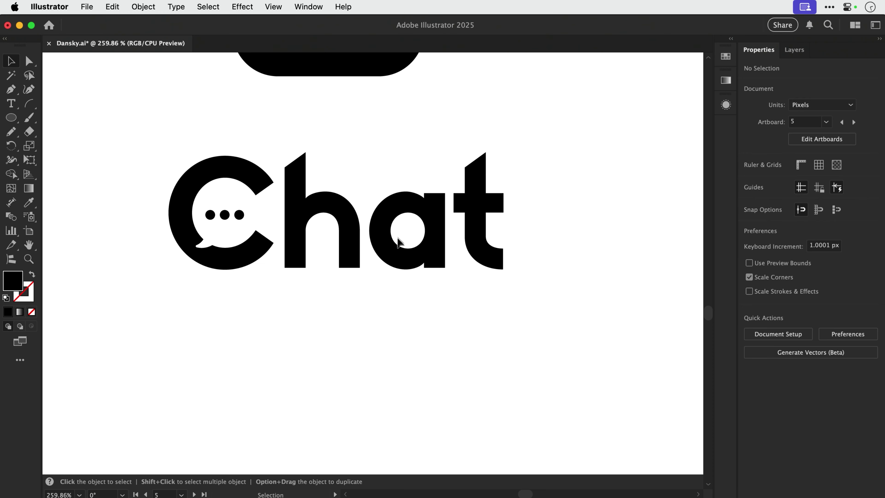
pyautogui.moveTo(400, 236); pyautogui.dragTo(444, 344)
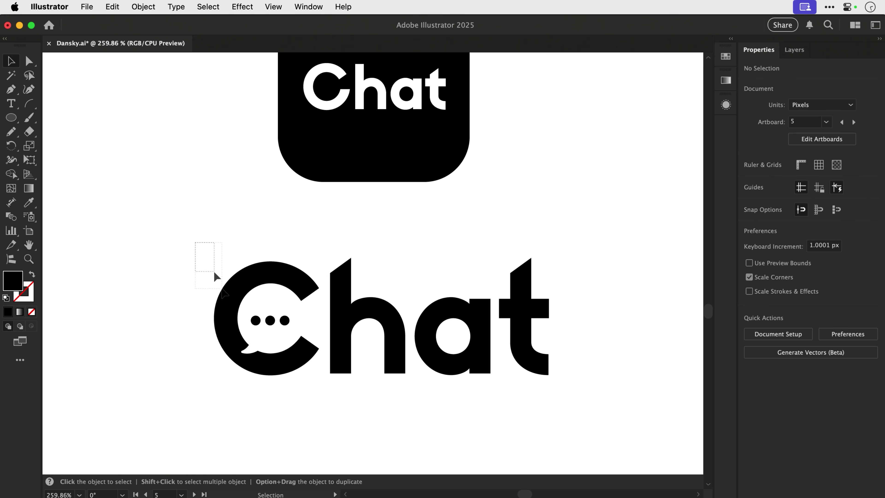
pyautogui.moveTo(213, 272); pyautogui.dragTo(318, 385)
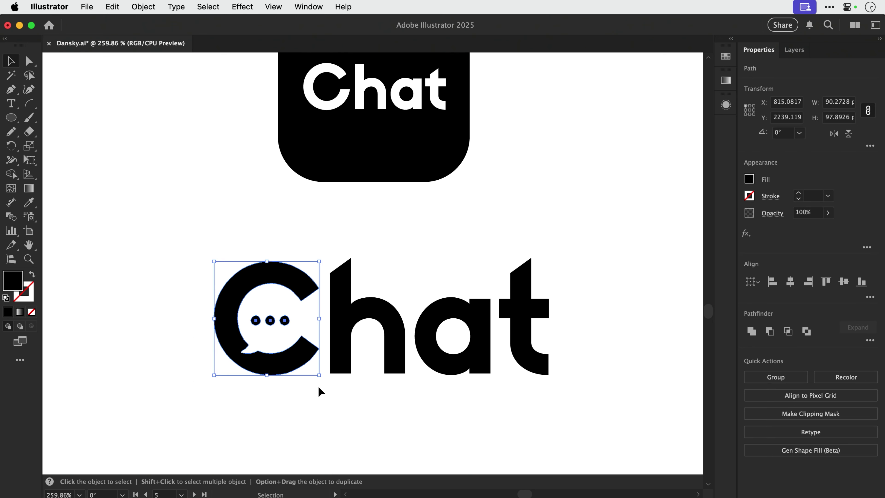
pyautogui.press('a')
pyautogui.press('super+g')
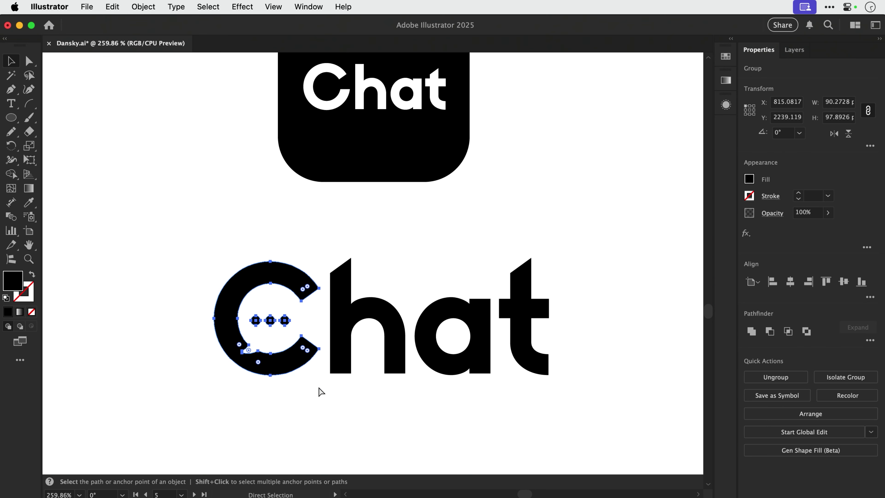
# Place a copy of the C group beside the black app icon above the wordmark.
pyautogui.press('super+minus')
pyautogui.press('super+minus')
pyautogui.press('v')
pyautogui.moveTo(388, 241); pyautogui.dragTo(357, 152)
pyautogui.scroll(5, 345, 289)
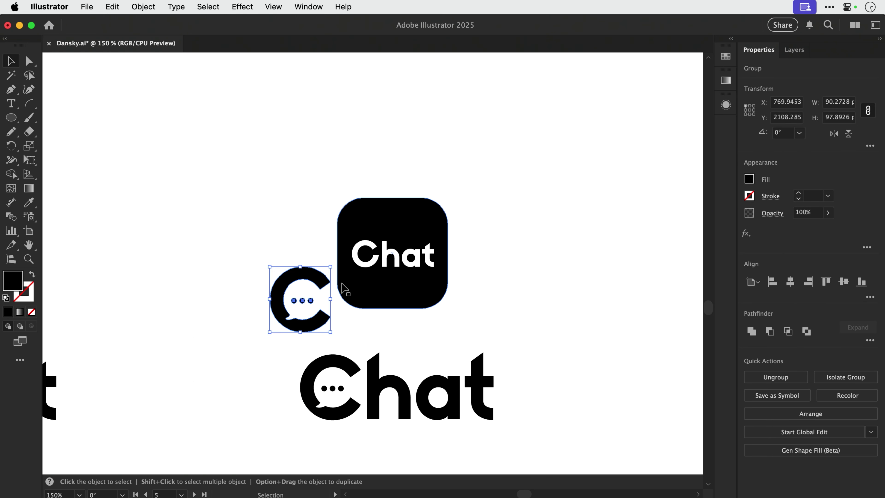
# Delete the white "Chat" lettering from the app icon and recolour the copied C group white.
pyautogui.click(365, 265)
pyautogui.press('Delete')
pyautogui.click(311, 279)
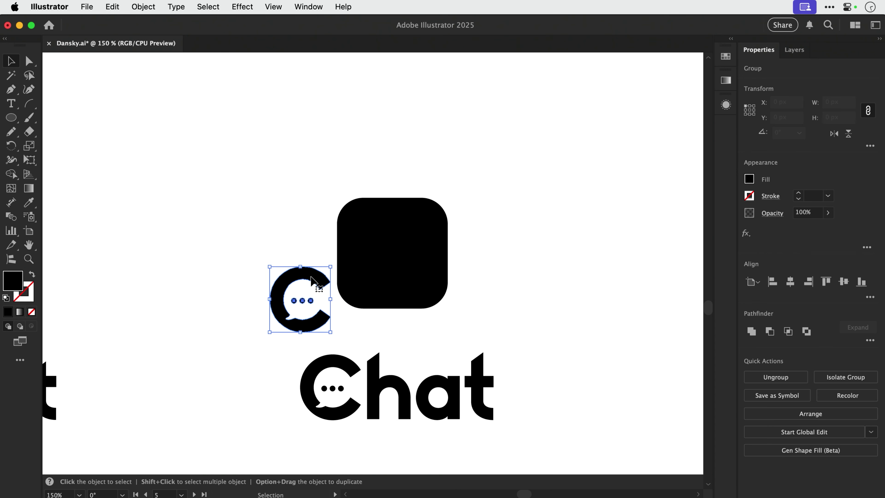
pyautogui.press('i')
pyautogui.click(487, 262)
pyautogui.press('v')
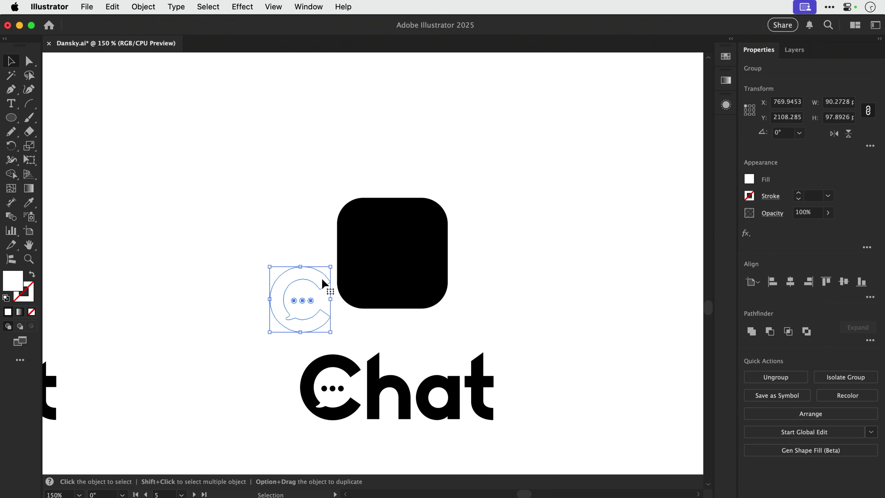
# Move the white C group onto the black app icon and enlarge it to about 109 px wide.
pyautogui.moveTo(322, 283); pyautogui.dragTo(428, 213)
pyautogui.press('z')
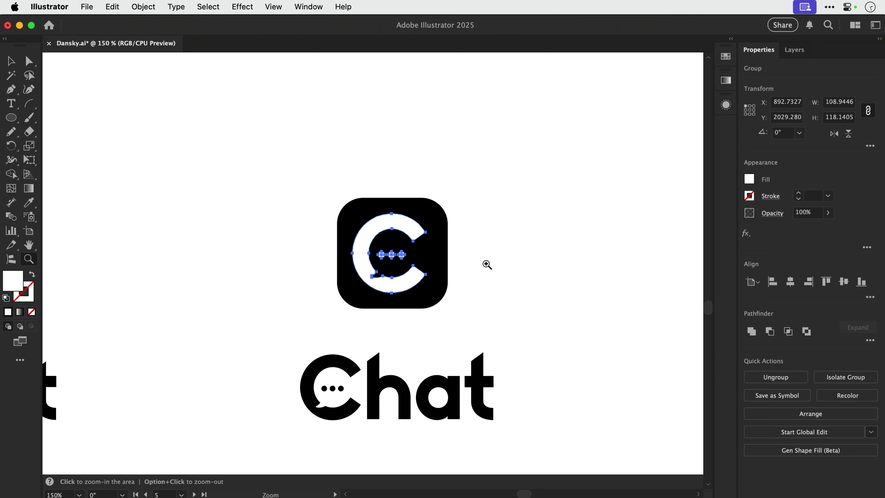
pyautogui.moveTo(296, 172); pyautogui.dragTo(496, 364)
pyautogui.press('v')
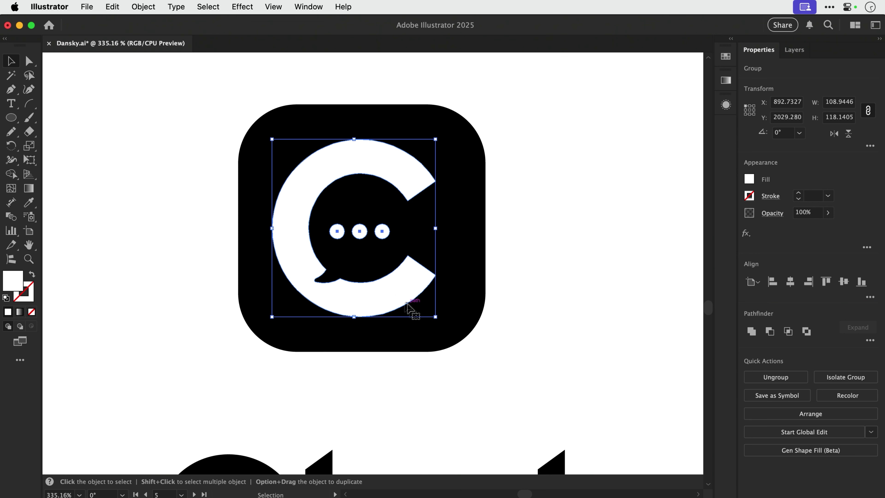
# Move the white C group slightly to the right so it sits centred horizontally on the black app icon.
pyautogui.moveTo(398, 299); pyautogui.dragTo(405, 301)
pyautogui.press('super+shift+a')
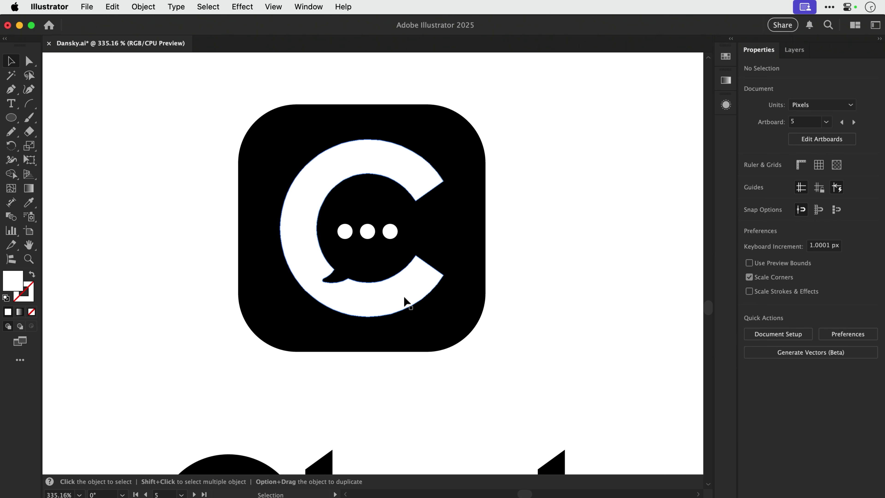
pyautogui.press('super+1')
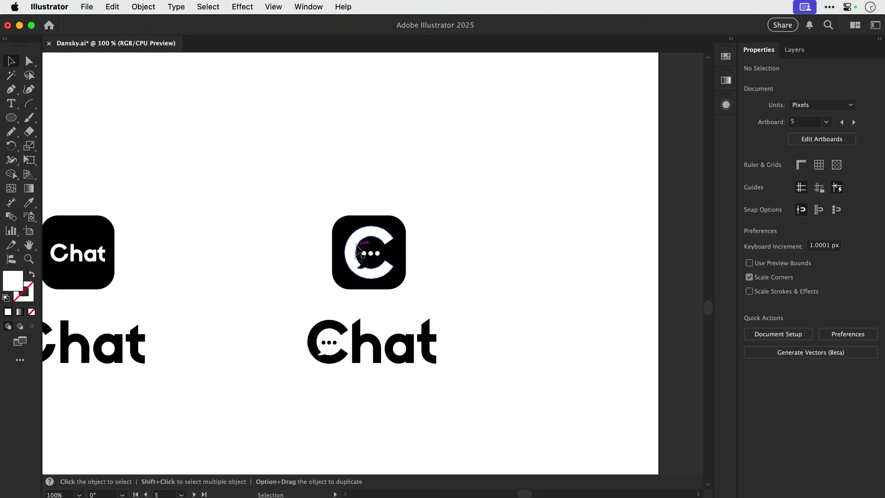
pyautogui.moveTo(313, 195); pyautogui.dragTo(435, 284)
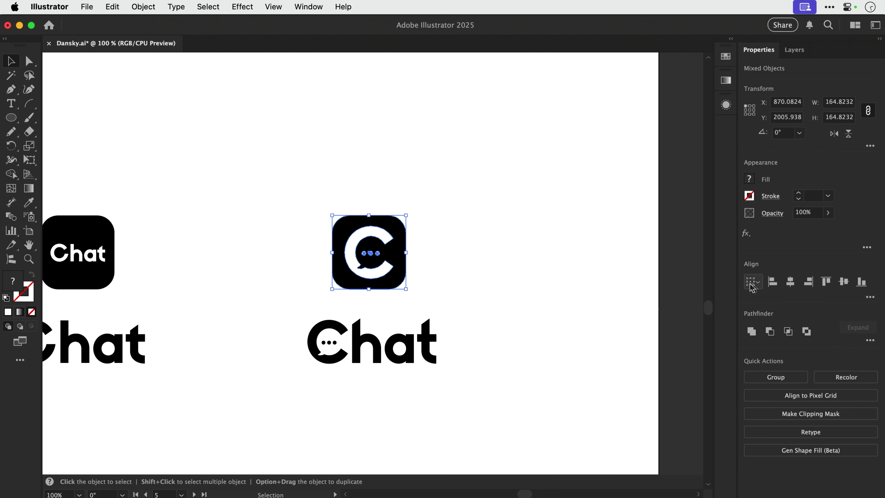
pyautogui.click(541, 261)
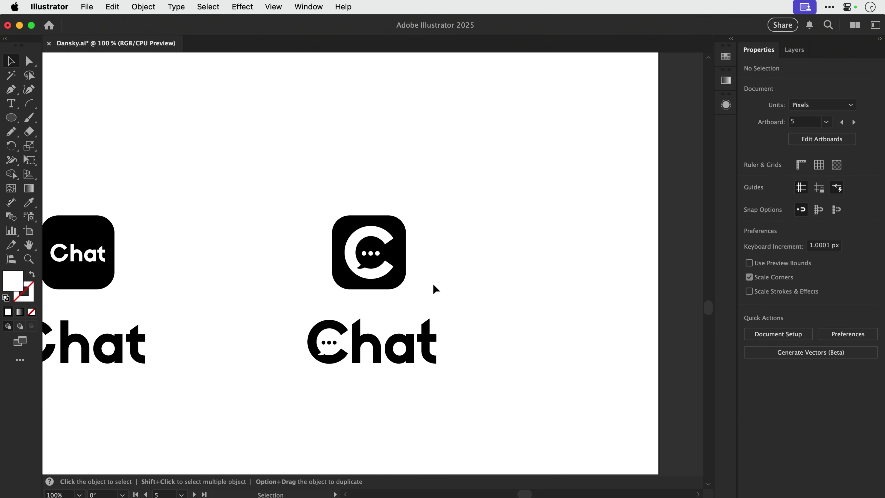
# Group the letters and speech-bubble dots of the Chat wordmark below the C app icon.
pyautogui.press('a')
pyautogui.moveTo(294, 306); pyautogui.dragTo(468, 401)
pyautogui.press('super+g')
pyautogui.click(474, 330)
pyautogui.moveTo(427, 321); pyautogui.dragTo(506, 356)
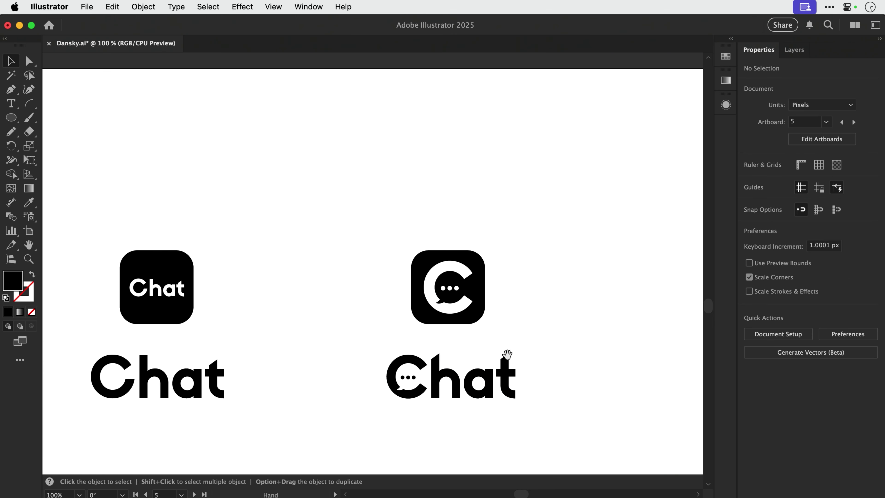
# Scale the white C group down slightly, keeping it centred on the black app icon.
pyautogui.press('z')
pyautogui.moveTo(384, 231); pyautogui.dragTo(515, 347)
pyautogui.press('v')
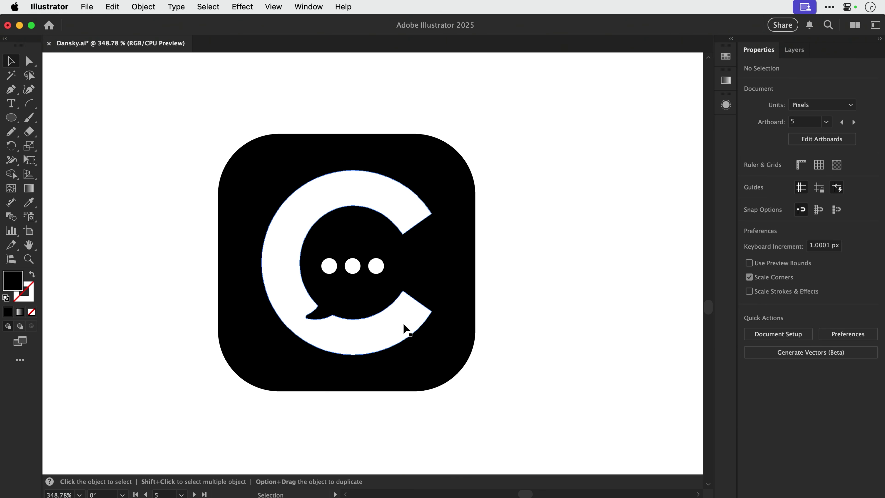
pyautogui.moveTo(404, 327); pyautogui.dragTo(403, 328)
pyautogui.moveTo(431, 170); pyautogui.dragTo(429, 173)
pyautogui.click(561, 202)
# Compare the original Chat icon and typed wordmark with the speech-bubble icon and wordmark side by side.
pyautogui.press('super+minus')
pyautogui.press('super+minus')
pyautogui.press('super+minus')
pyautogui.press('super+minus')
pyautogui.press('super+minus')
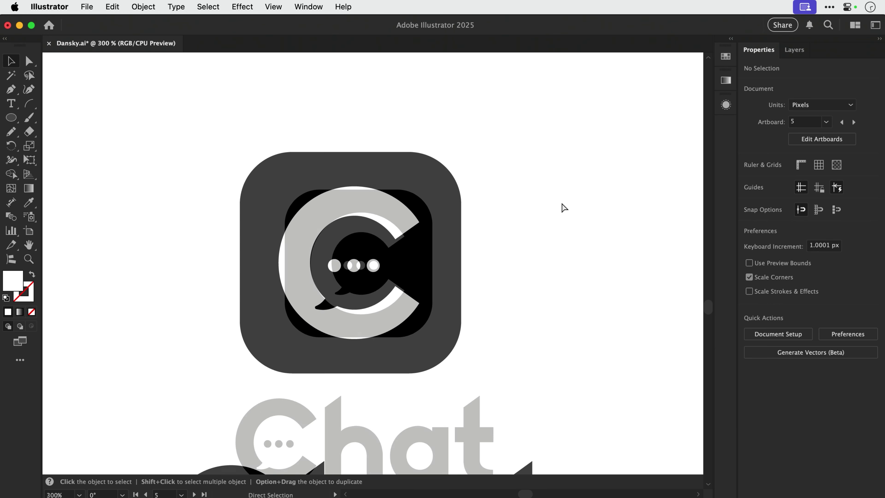
pyautogui.press('super+minus')
pyautogui.press('space')
pyautogui.moveTo(437, 244); pyautogui.dragTo(489, 244)
pyautogui.press('z')
pyautogui.moveTo(218, 197); pyautogui.dragTo(507, 368)
pyautogui.press('v')
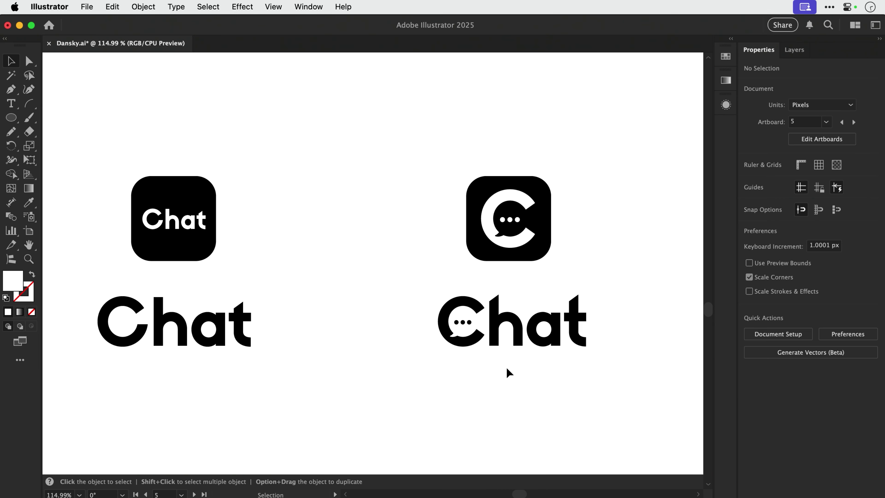
pyautogui.click(177, 329)
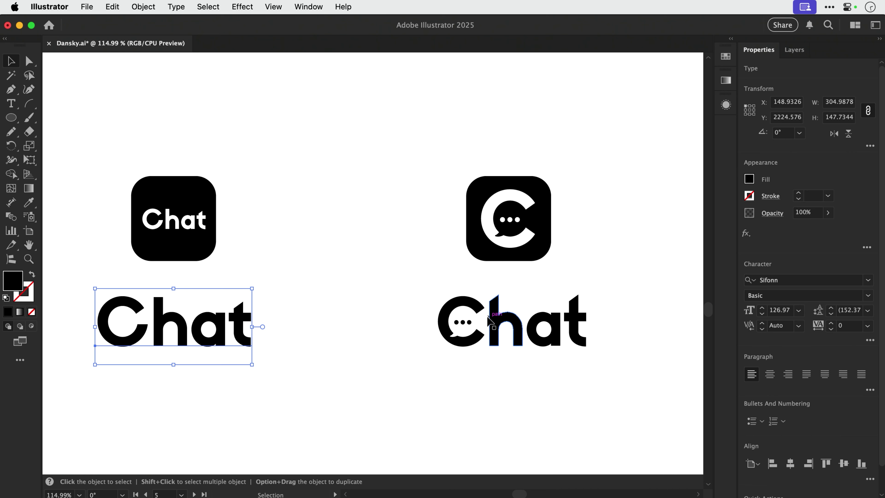
pyautogui.click(342, 214)
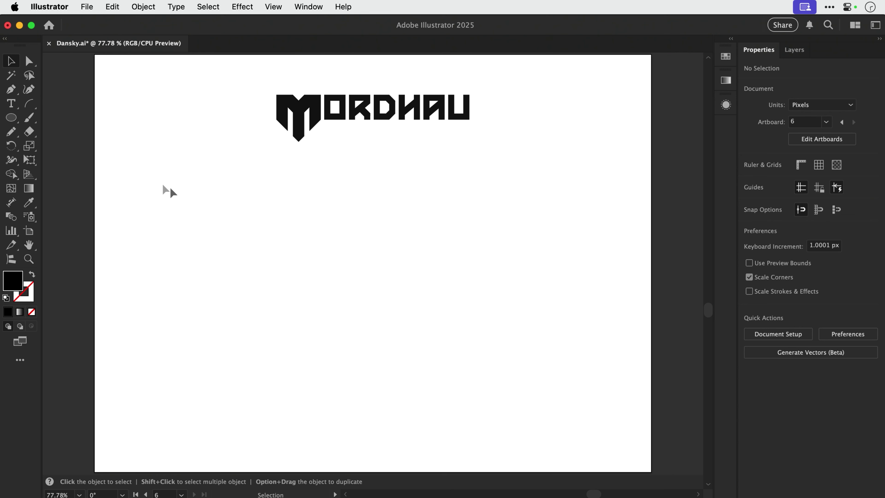
# Draw a rectangle about 80 × 122 px below the MORDHAU logo and swap its black fill to the stroke.
pyautogui.moveTo(11, 118); pyautogui.dragTo(47, 118)
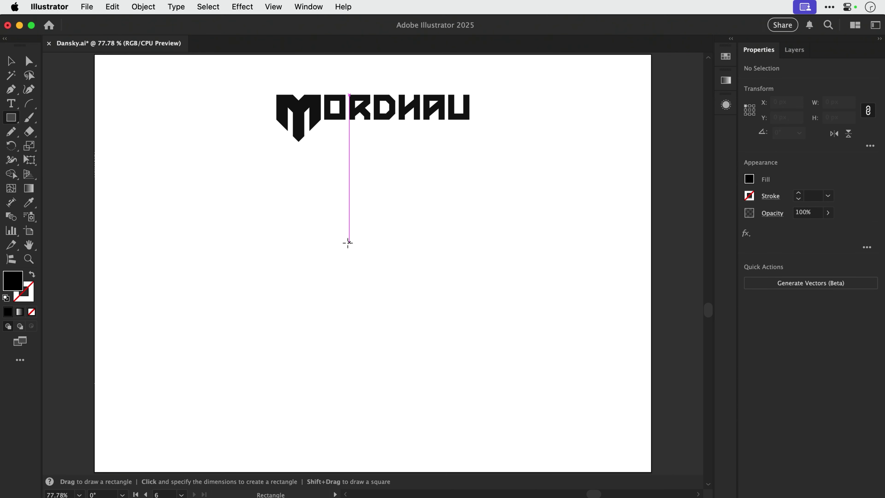
pyautogui.moveTo(349, 242); pyautogui.dragTo(377, 285)
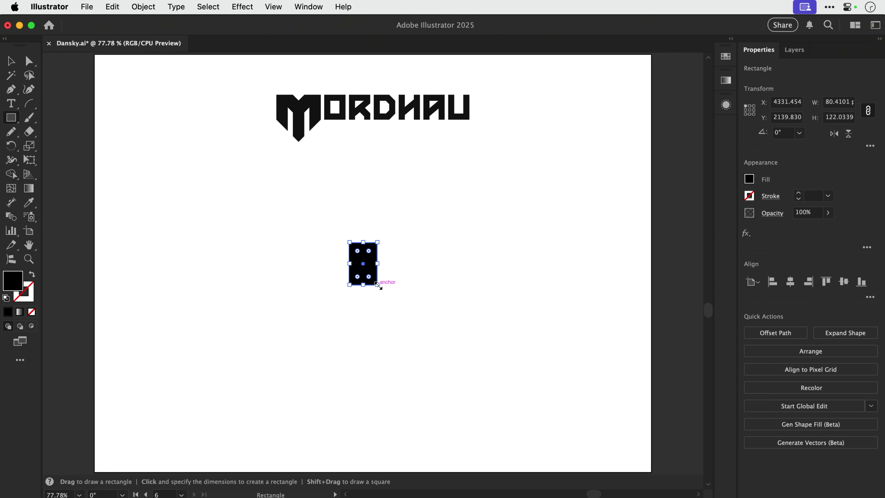
pyautogui.hotkey('shift', 'x')
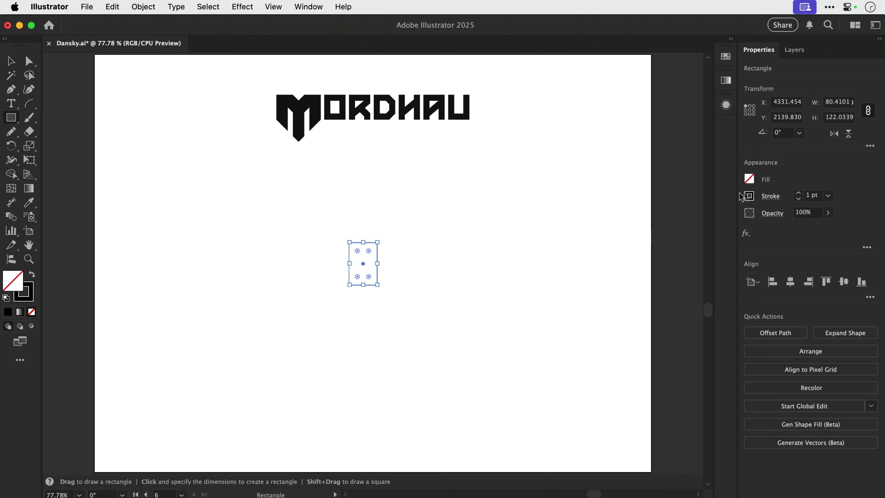
# Set the rectangle's stroke to 14 pt and scale the rectangle down to about 66 × 101 px.
pyautogui.click(798, 192)
pyautogui.click(798, 192)
pyautogui.click(798, 192)
pyautogui.click(799, 192)
pyautogui.click(798, 192)
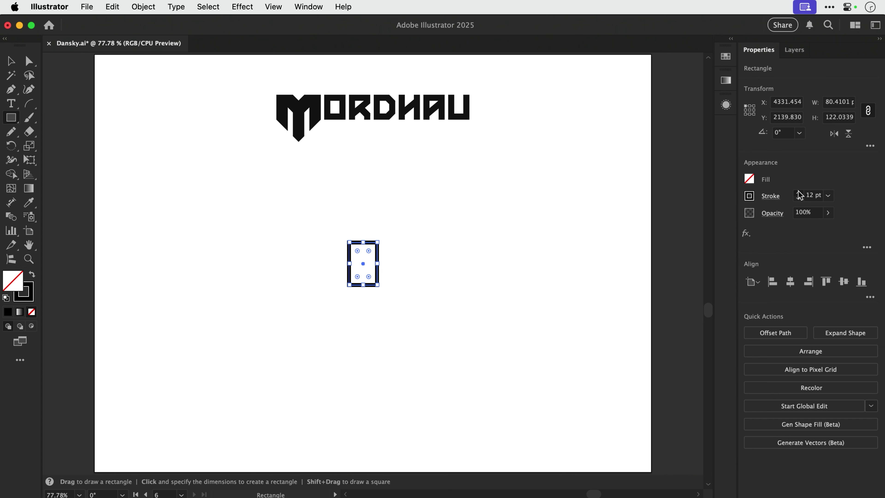
pyautogui.click(798, 191)
pyautogui.click(798, 192)
pyautogui.press('v')
pyautogui.moveTo(378, 285); pyautogui.dragTo(374, 278)
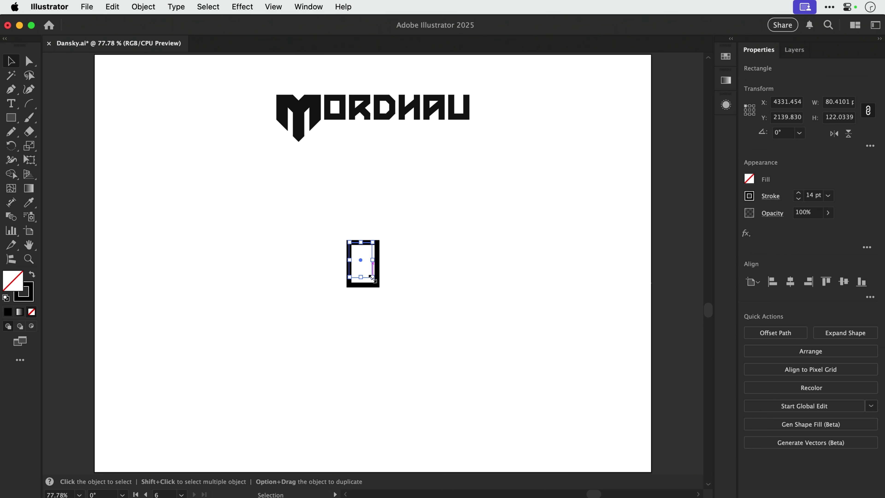
# Set the rectangle's stroke to 30 pt and enlarge the rectangle proportionally from its centre.
pyautogui.click(798, 193)
pyautogui.click(797, 192)
pyautogui.click(798, 193)
pyautogui.click(798, 192)
pyautogui.click(798, 193)
pyautogui.click(798, 193)
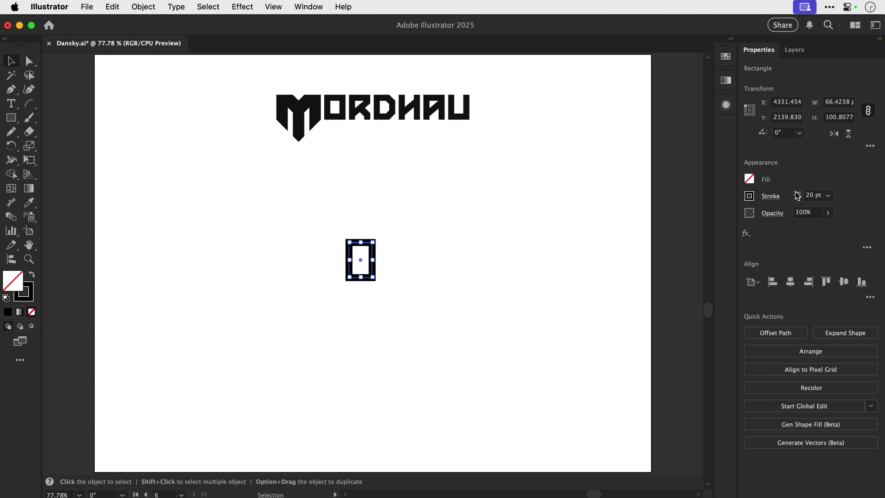
pyautogui.click(797, 193)
pyautogui.click(797, 192)
pyautogui.click(797, 193)
pyautogui.click(797, 193)
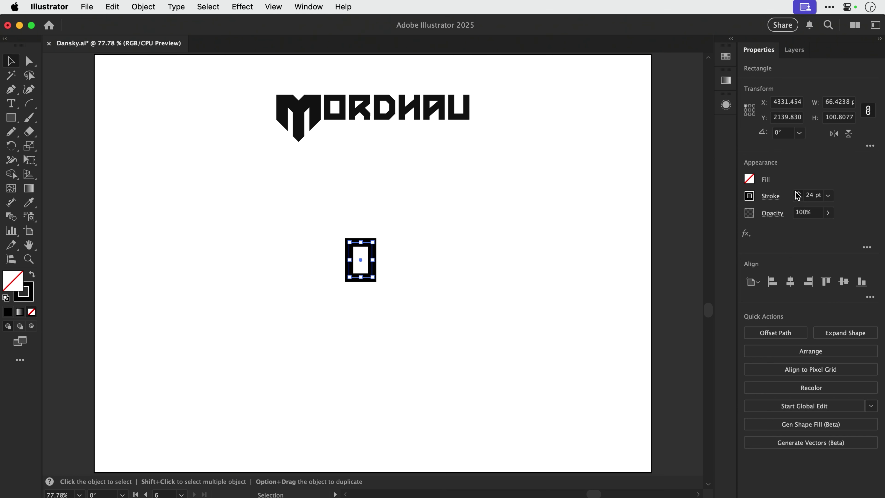
pyautogui.click(798, 192)
pyautogui.click(797, 193)
pyautogui.click(798, 193)
pyautogui.click(797, 192)
pyautogui.click(798, 193)
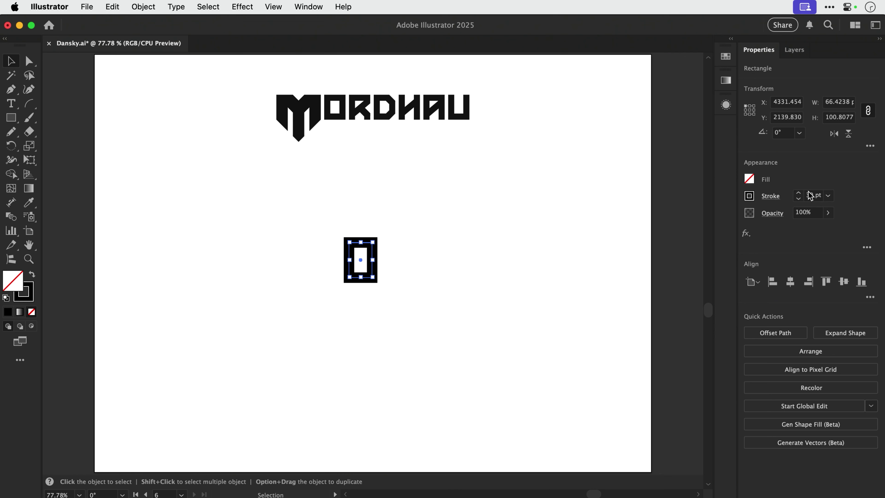
pyautogui.click(420, 231)
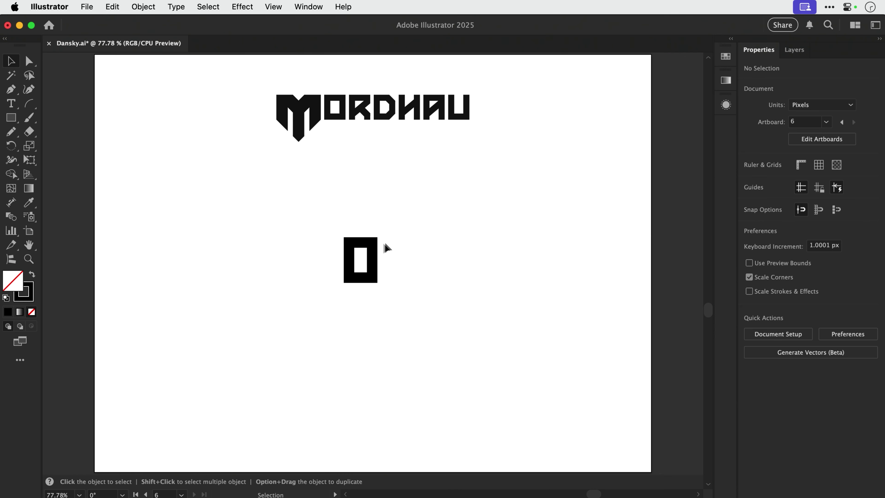
pyautogui.click(376, 246)
pyautogui.moveTo(373, 242); pyautogui.dragTo(381, 231)
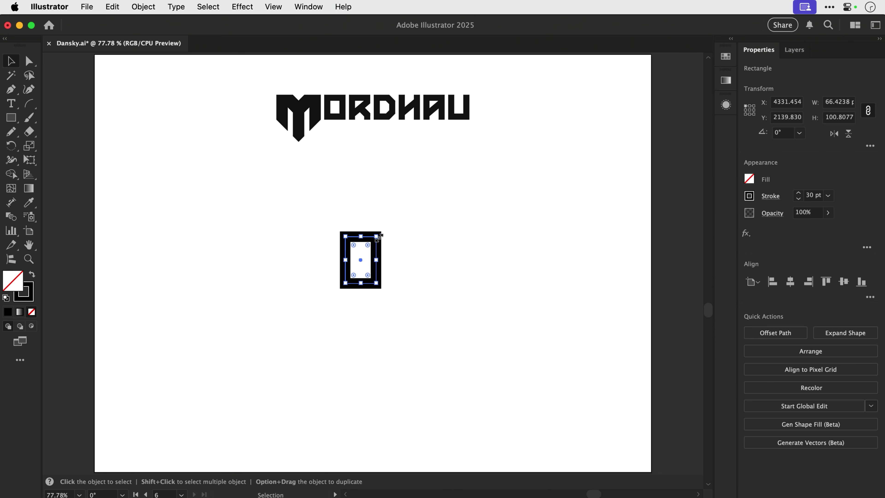
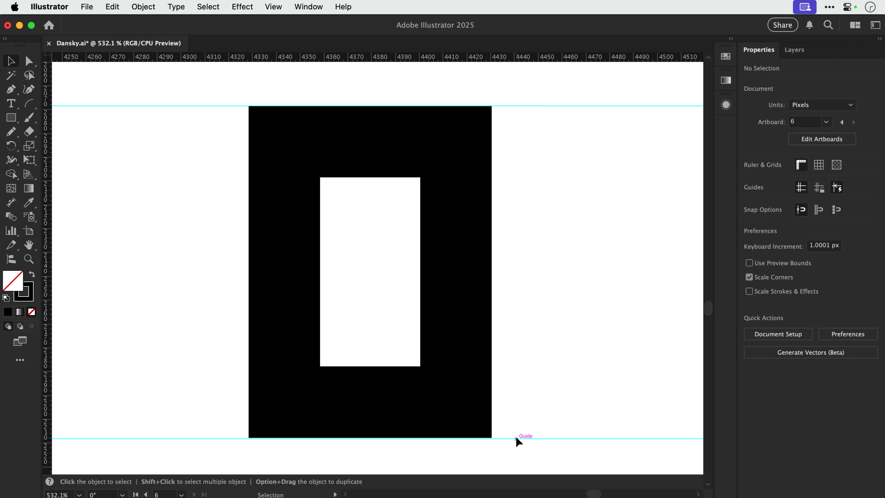
# Unlock the guides placed along the top and bottom of the O-shaped rectangle.
pyautogui.click(273, 6)
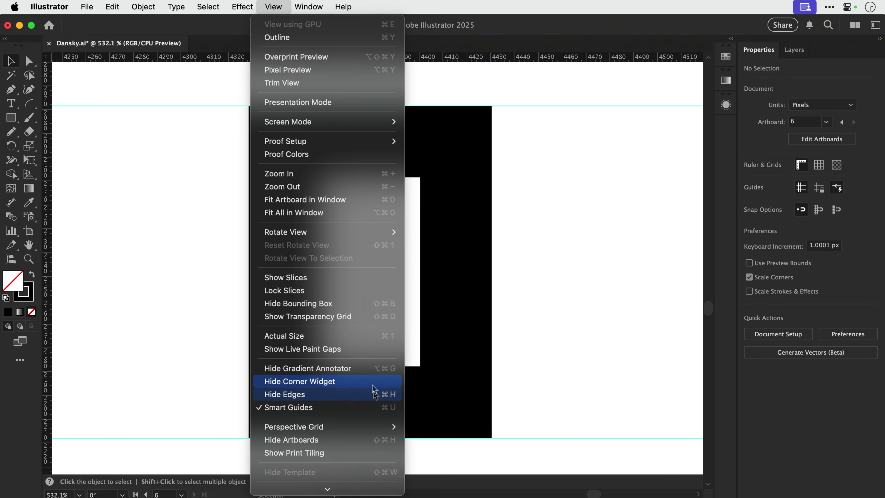
pyautogui.scroll(-5, 377, 401)
pyautogui.moveTo(378, 382)
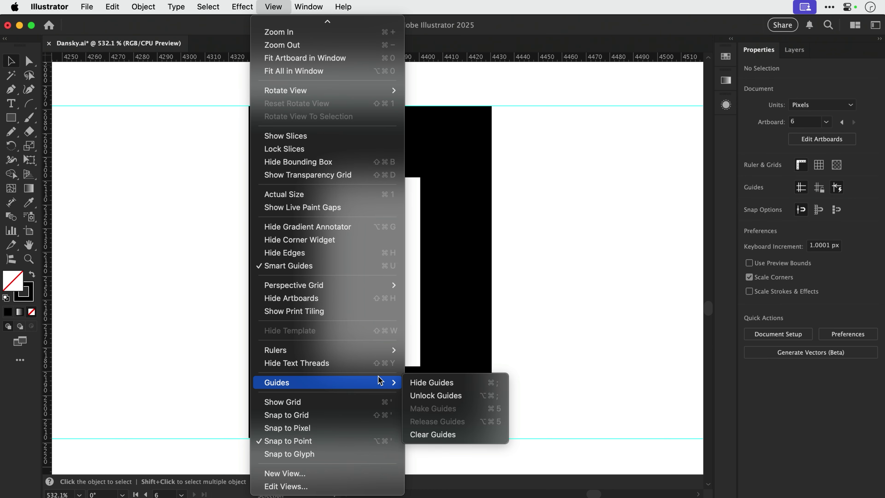
pyautogui.click(432, 394)
pyautogui.press('z')
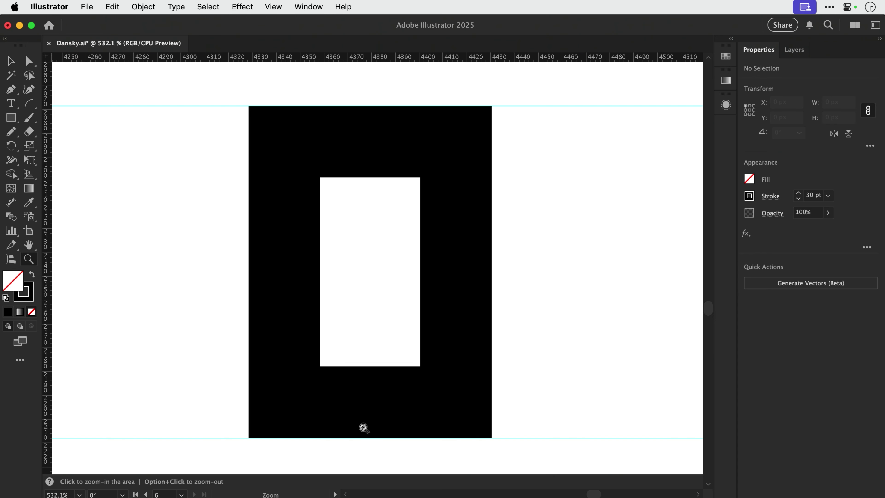
pyautogui.press('v')
pyautogui.moveTo(213, 438); pyautogui.dragTo(212, 401)
pyautogui.press('super+z')
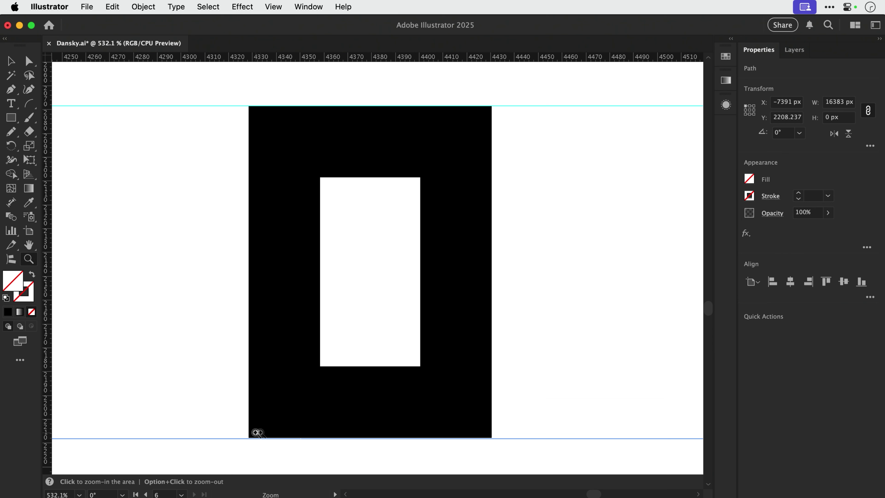
pyautogui.moveTo(286, 382); pyautogui.dragTo(285, 414)
pyautogui.press('super+z')
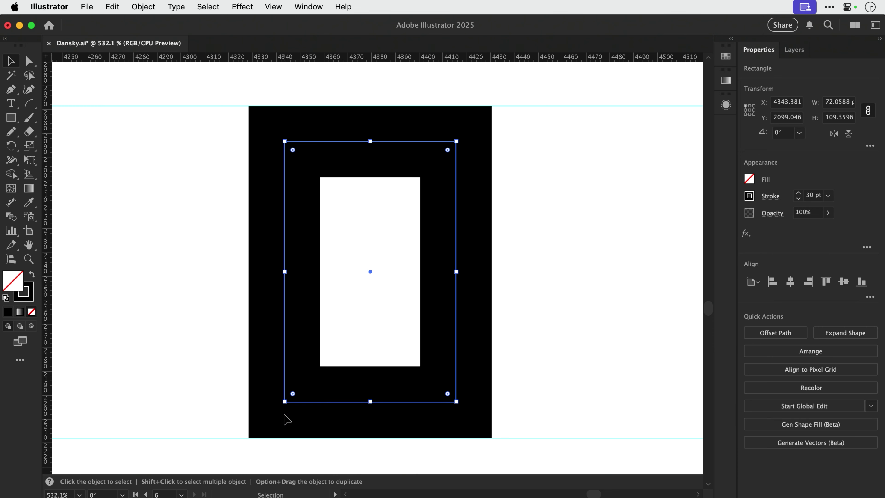
pyautogui.click(200, 403)
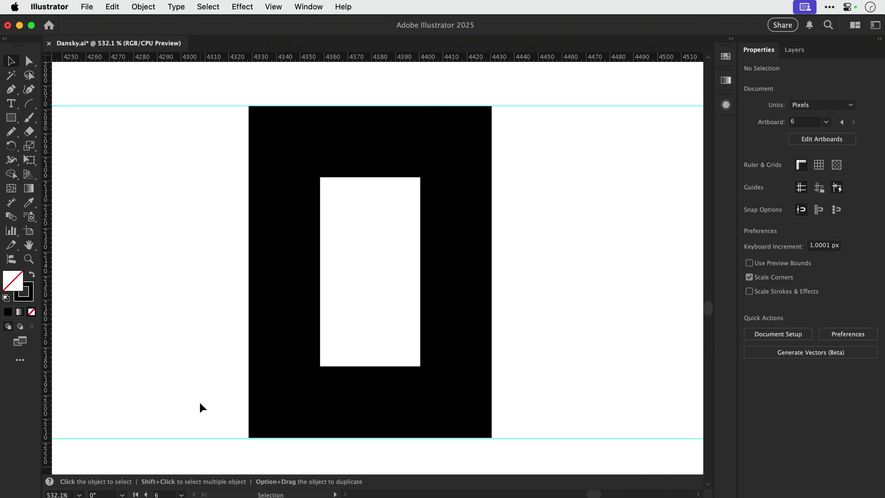
# Move the lower guide up so it lines up exactly with the bottom outer edge of the rectangle's stroke.
pyautogui.press('super+space')
pyautogui.moveTo(214, 410); pyautogui.dragTo(293, 460)
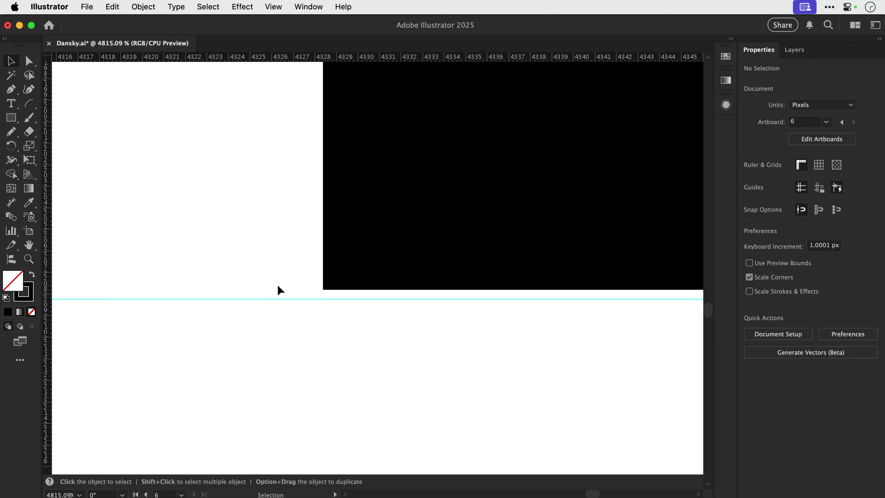
pyautogui.moveTo(272, 299); pyautogui.dragTo(273, 290)
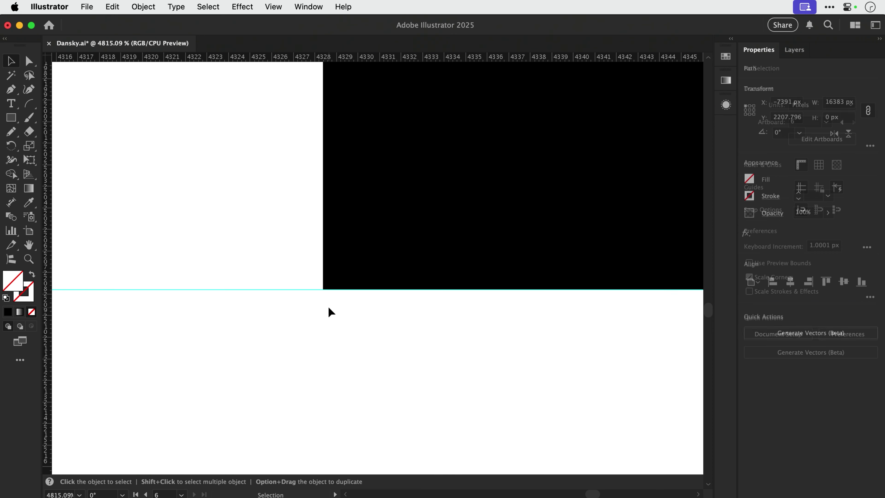
pyautogui.click(330, 309)
# Move the upper guide so it lines up exactly with the top outer edge of the rectangle's stroke.
pyautogui.press('super+minus')
pyautogui.press('super+minus')
pyautogui.press('super+minus')
pyautogui.press('super+minus')
pyautogui.press('super+minus')
pyautogui.press('super+minus')
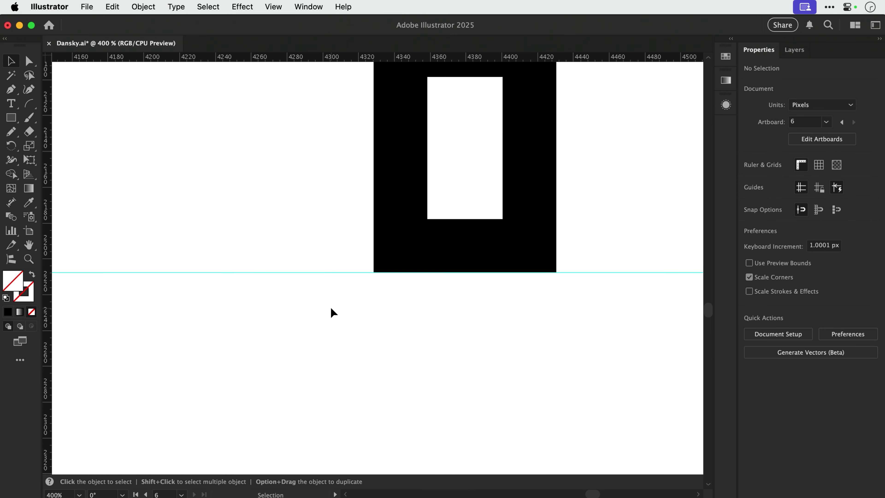
pyautogui.press('space')
pyautogui.moveTo(412, 207); pyautogui.dragTo(356, 343)
pyautogui.press('z')
pyautogui.moveTo(305, 149); pyautogui.dragTo(331, 166)
pyautogui.press('v')
pyautogui.moveTo(362, 323); pyautogui.dragTo(410, 342)
pyautogui.press('z')
pyautogui.press('v')
pyautogui.scroll(5, 352, 174)
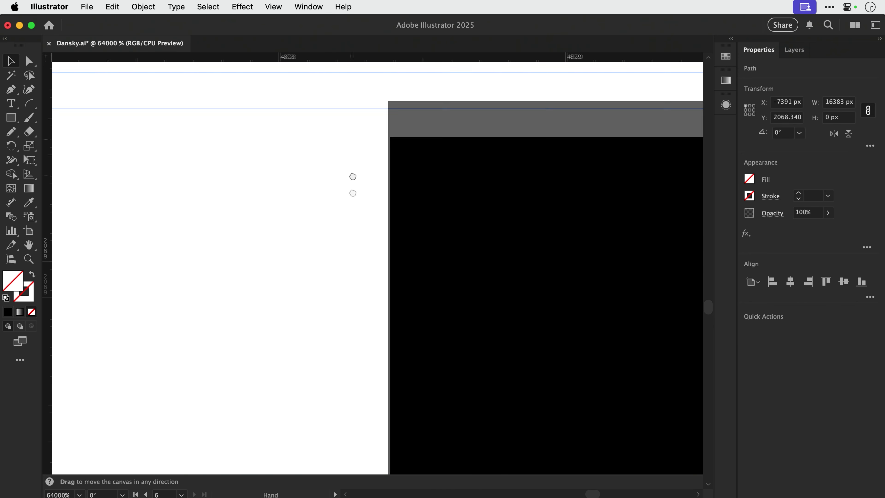
pyautogui.moveTo(350, 199); pyautogui.dragTo(349, 231)
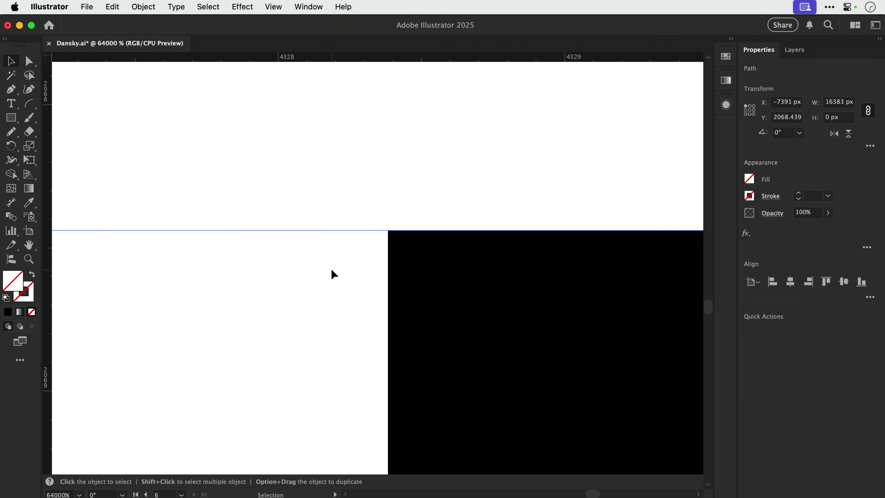
# Lock the guides placed along the top and bottom edges of the O-shaped rectangle.
pyautogui.press('super+minus')
pyautogui.press('super+minus')
pyautogui.press('super+minus')
pyautogui.press('super+minus')
pyautogui.press('super+minus')
pyautogui.press('super+minus')
pyautogui.press('super+minus')
pyautogui.press('super+minus')
pyautogui.press('super+minus')
pyautogui.press('super+minus')
pyautogui.press('super+minus')
pyautogui.press('super+minus')
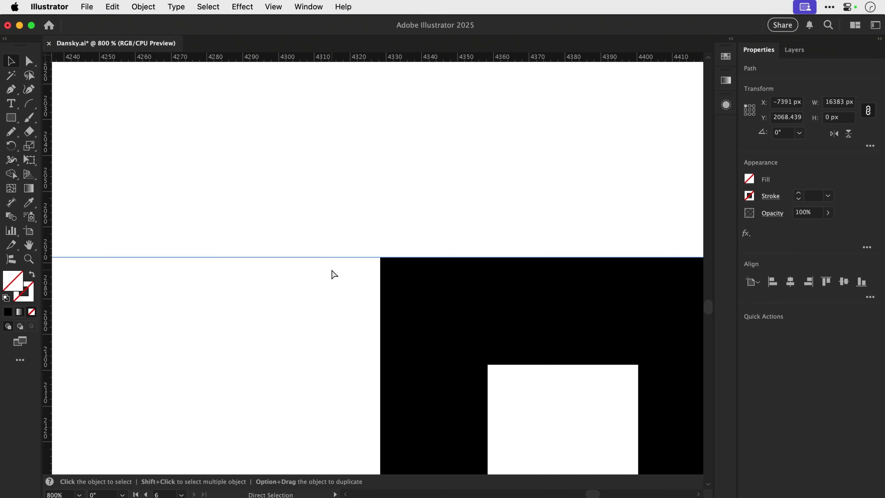
pyautogui.press('space')
pyautogui.moveTo(364, 304); pyautogui.dragTo(339, 237)
pyautogui.click(265, 4)
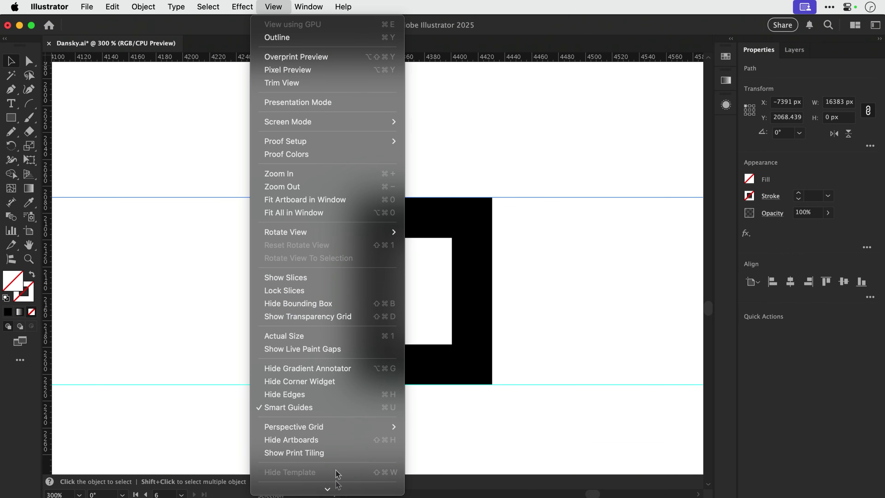
pyautogui.scroll(-4, 336, 477)
pyautogui.moveTo(346, 380)
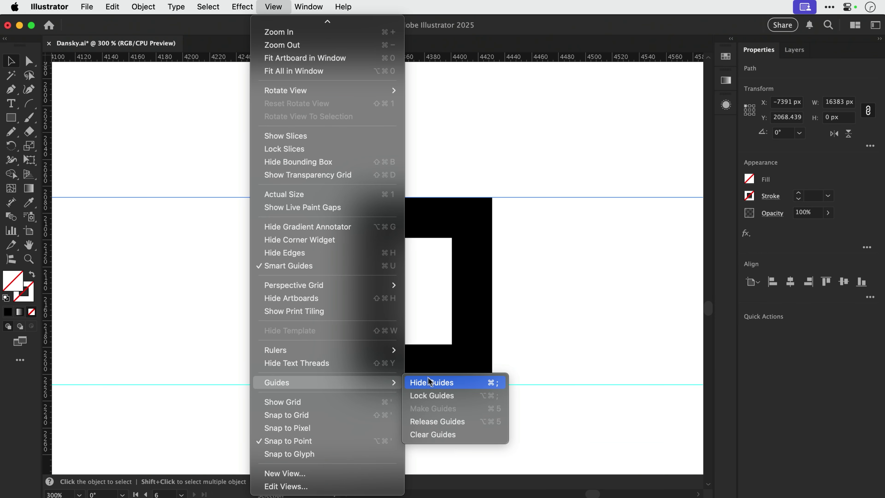
pyautogui.click(431, 396)
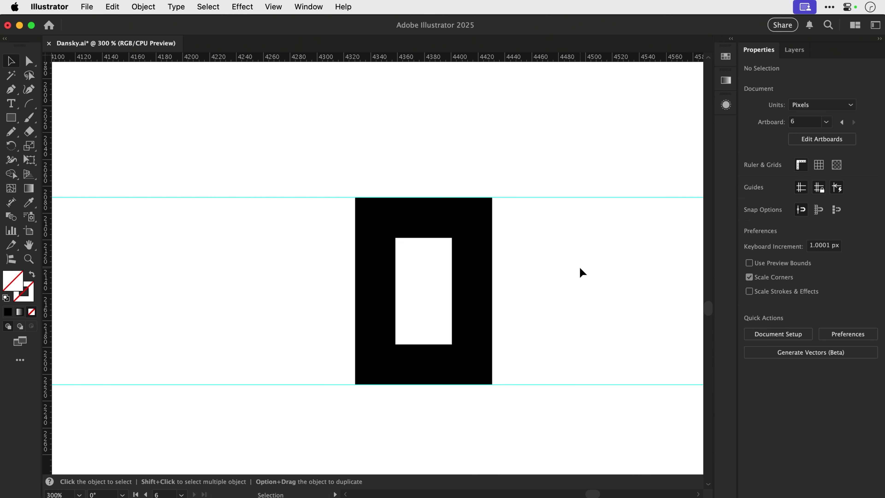
# Save the document with the guide-aligned O shape.
pyautogui.press('space')
pyautogui.moveTo(579, 267); pyautogui.dragTo(549, 248)
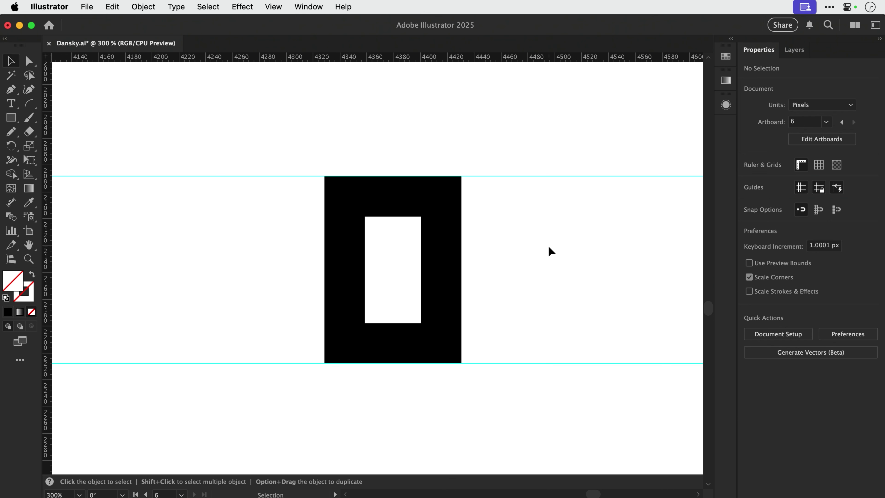
pyautogui.press('a')
pyautogui.press('super+s')
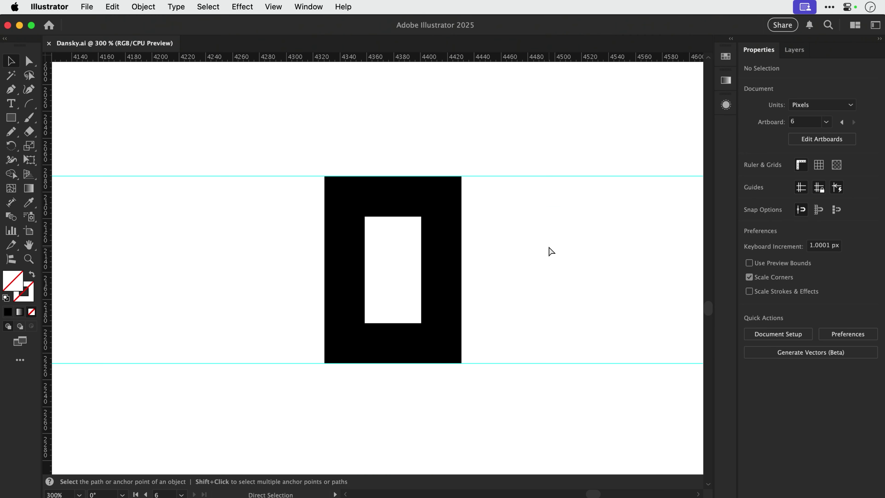
pyautogui.press('super+minus')
pyautogui.press('super+minus')
pyautogui.press('super+minus')
pyautogui.press('space')
pyautogui.moveTo(527, 255); pyautogui.dragTo(521, 260)
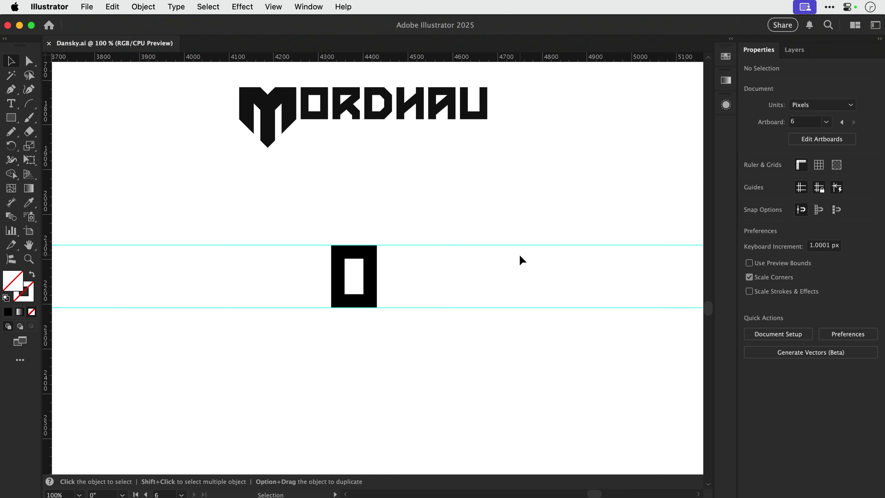
pyautogui.click(369, 256)
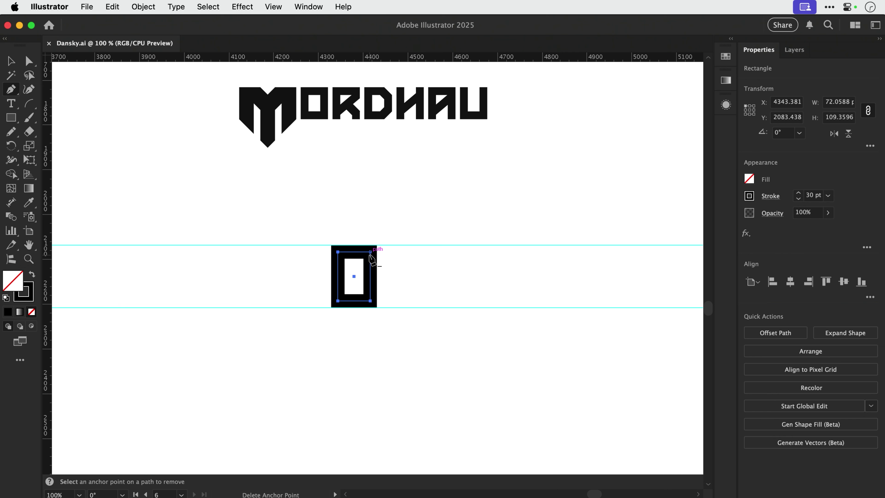
pyautogui.press('p')
pyautogui.press('super+shift+a')
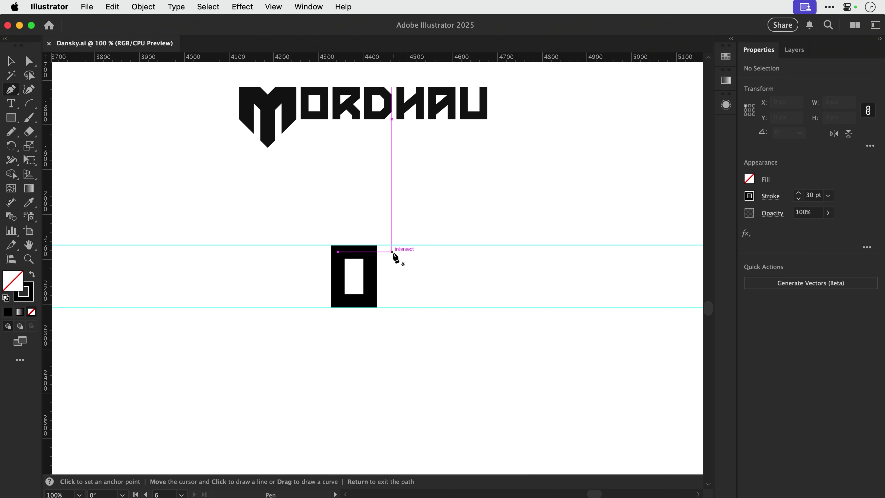
pyautogui.click(392, 252)
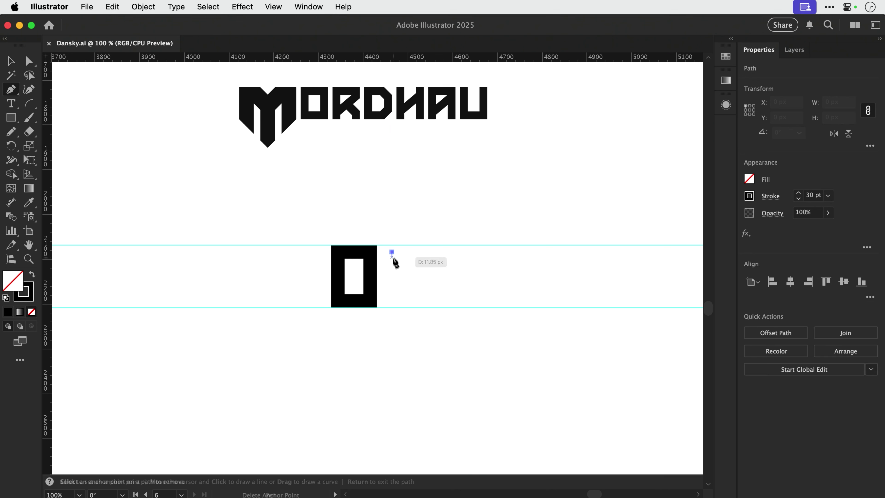
pyautogui.click(392, 307)
pyautogui.press('Return')
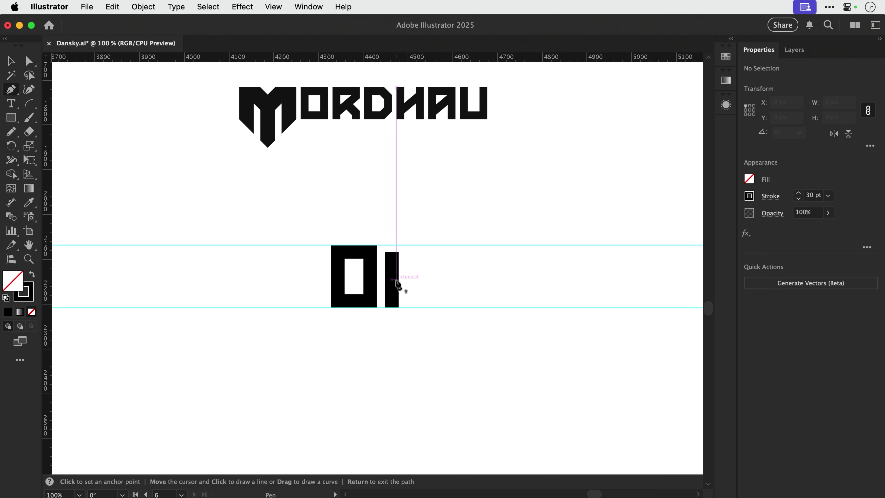
pyautogui.click(393, 252)
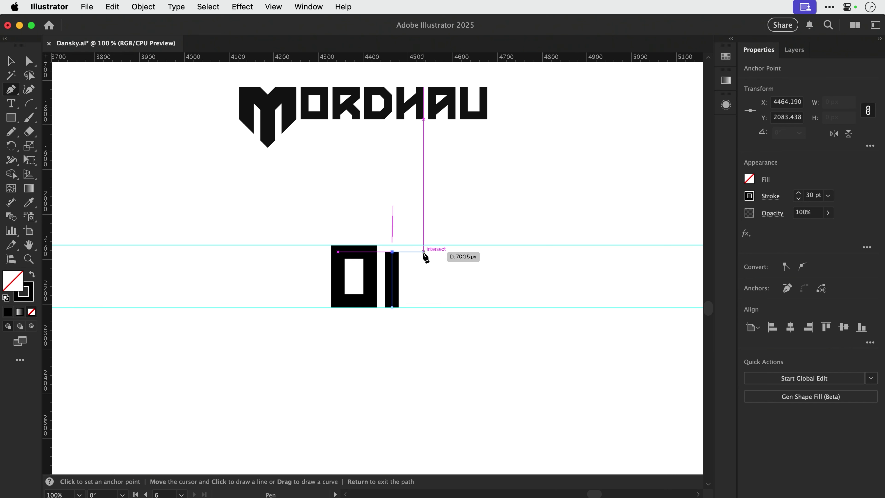
pyautogui.press('a')
pyautogui.click(398, 175)
pyautogui.click(393, 270)
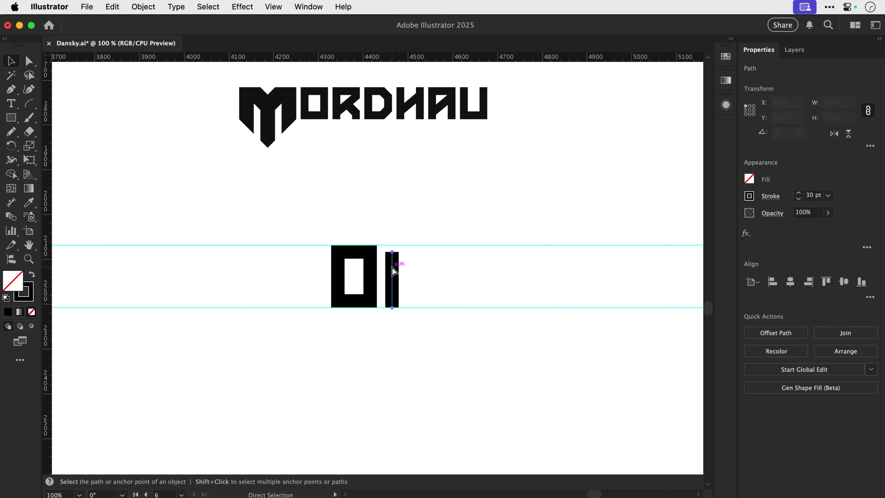
pyautogui.press('v')
pyautogui.press('Delete')
# Duplicate the O-shaped rectangle along the guides at equal spacing about 125 px apart to make a row of six letters.
pyautogui.scroll(1, 394, 266)
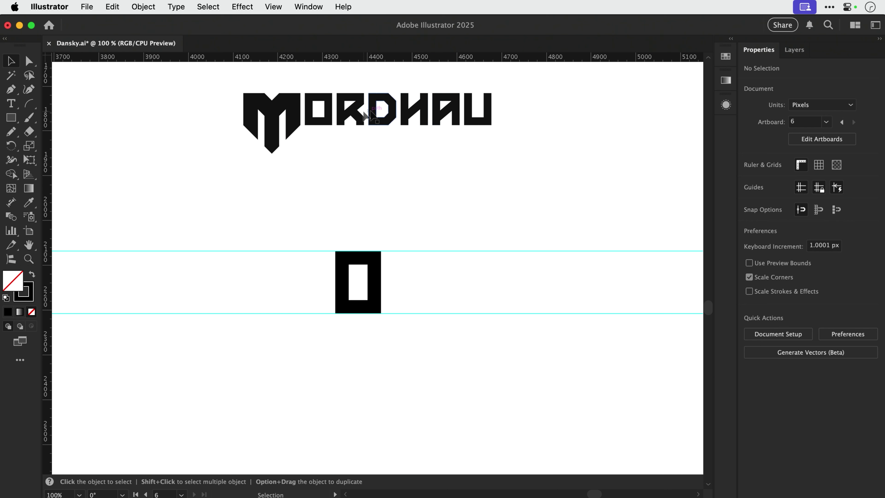
pyautogui.moveTo(371, 261); pyautogui.dragTo(425, 258)
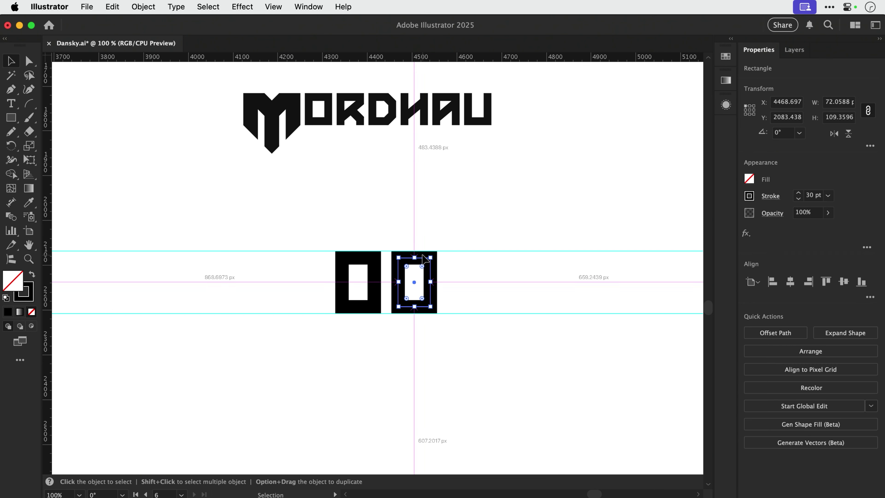
pyautogui.press('super+d')
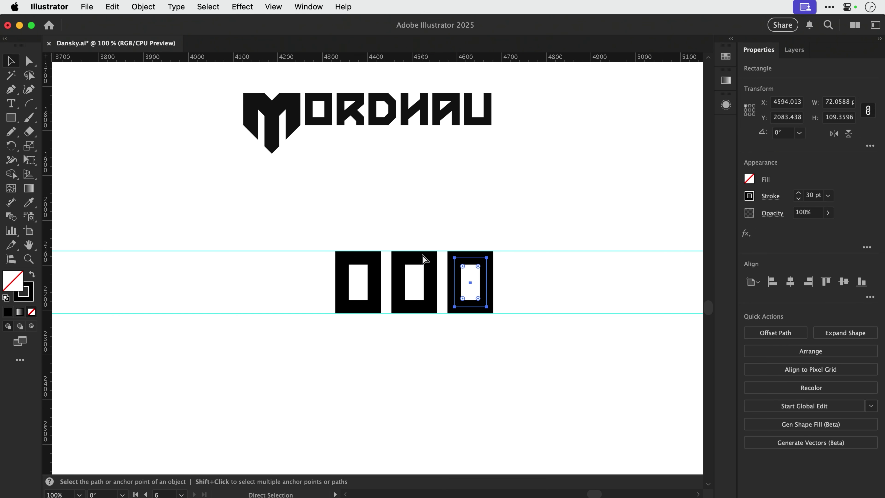
pyautogui.press('super+d')
pyautogui.press('super+d')
pyautogui.press('super+d')
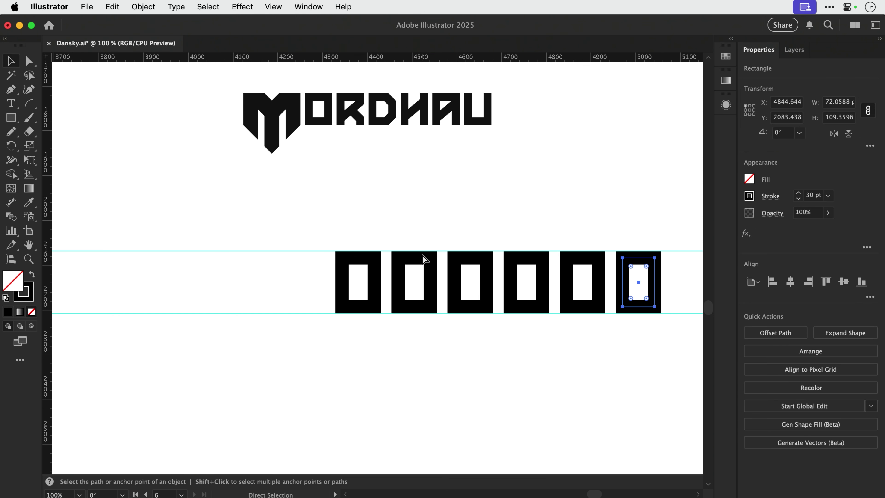
pyautogui.press('v')
pyautogui.click(438, 219)
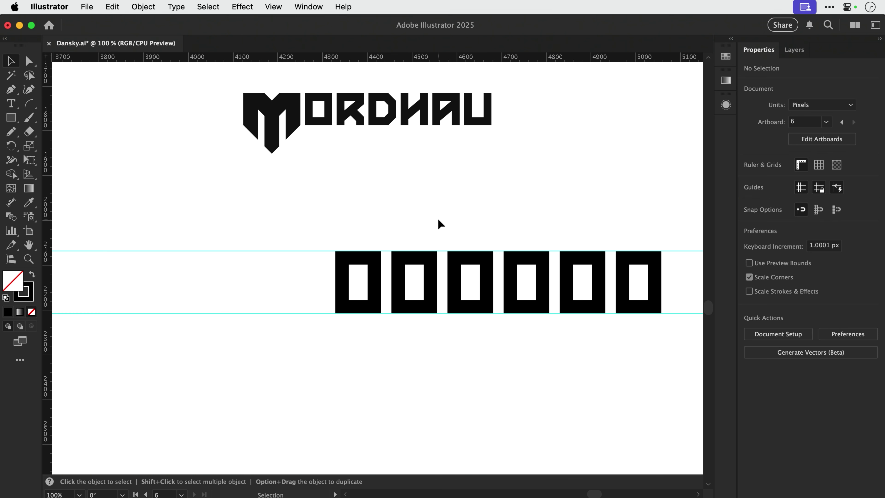
# Remove the lower-right corner anchor of the second rectangle and extend its left stem down to the lower guide.
pyautogui.press('z')
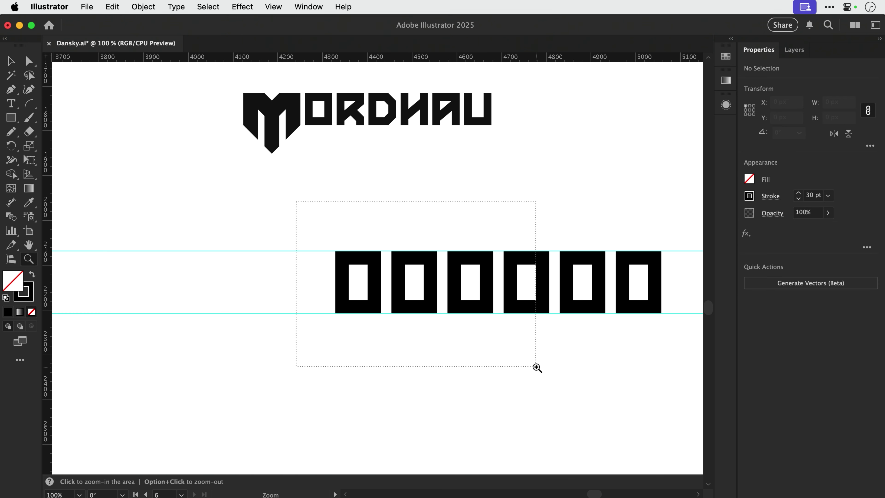
pyautogui.moveTo(537, 367); pyautogui.dragTo(537, 367)
pyautogui.press('a')
pyautogui.click(412, 326)
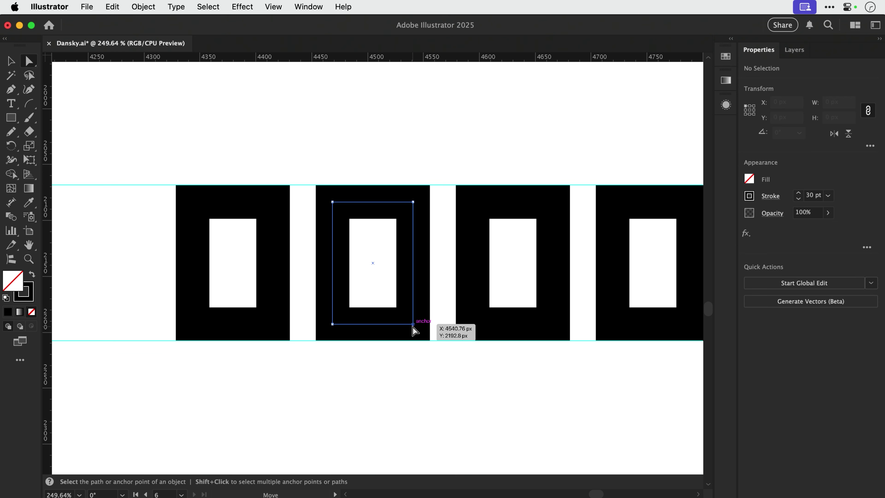
pyautogui.press('BackSpace')
pyautogui.click(376, 330)
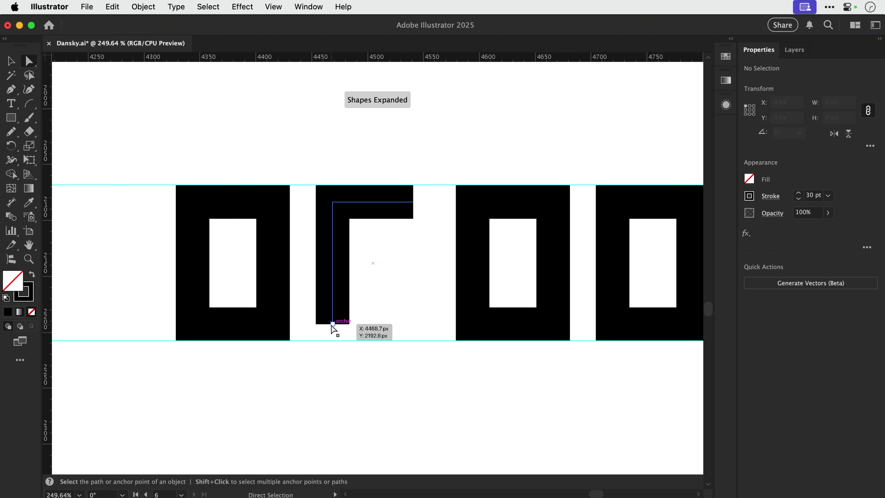
pyautogui.moveTo(330, 325); pyautogui.dragTo(330, 340)
# With the Pen tool, continue the second letter's top arm about 29 px straight down and diagonally back at 45° toward the stem.
pyautogui.press('super+1')
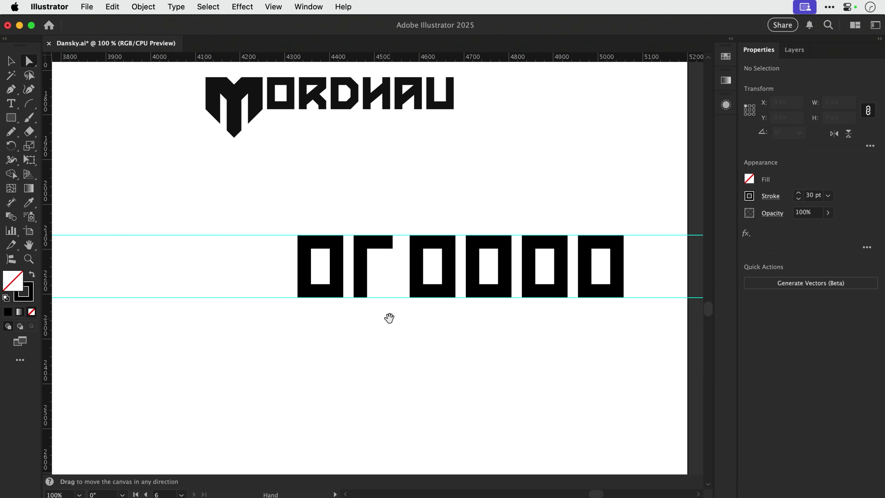
pyautogui.moveTo(389, 317); pyautogui.dragTo(381, 378)
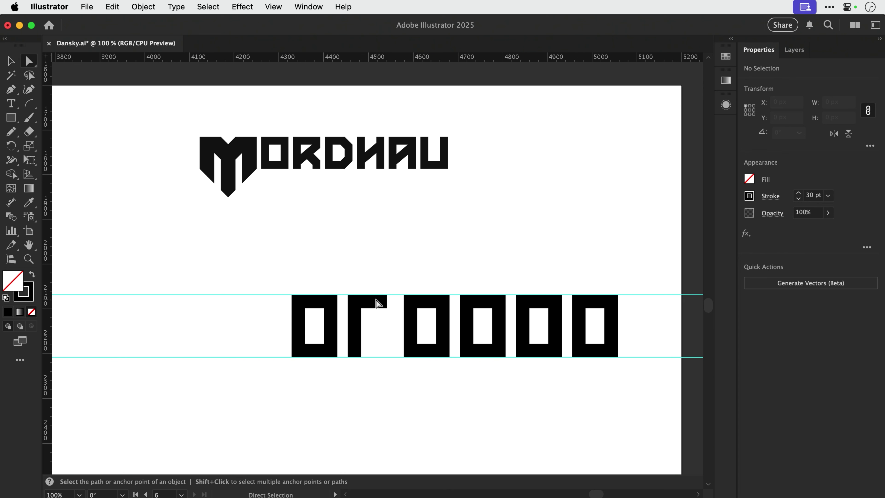
pyautogui.press('p')
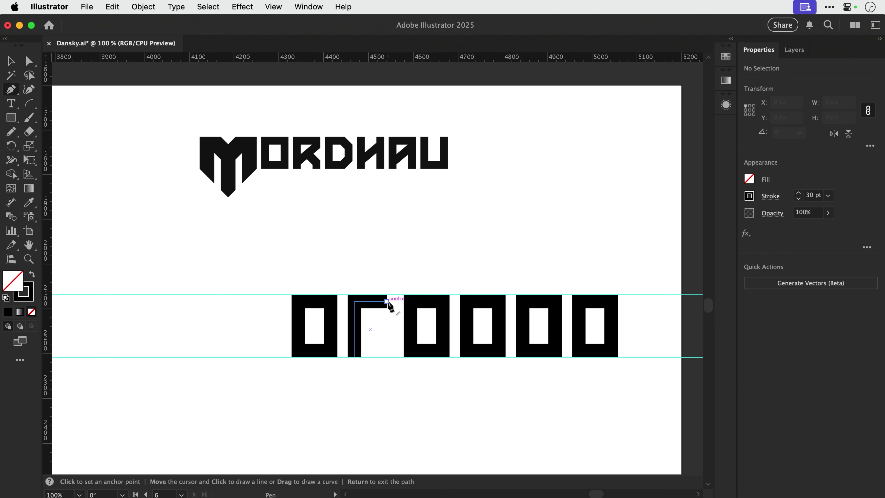
pyautogui.click(387, 302)
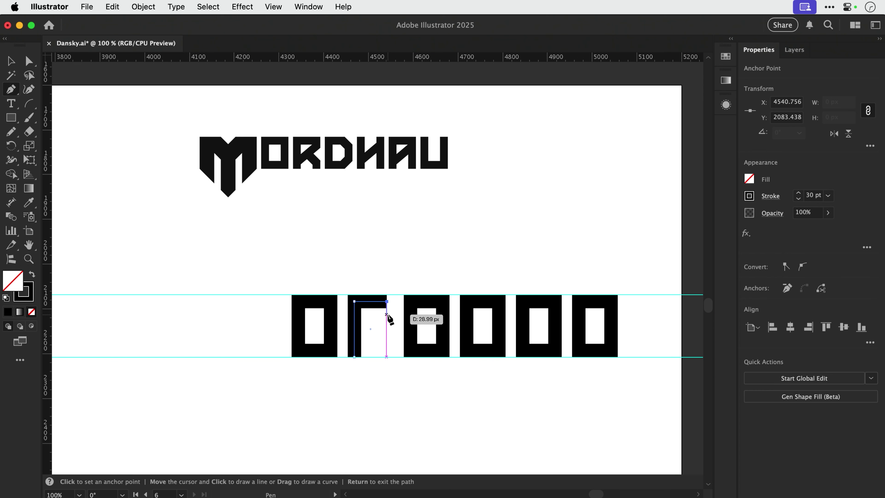
pyautogui.click(387, 314)
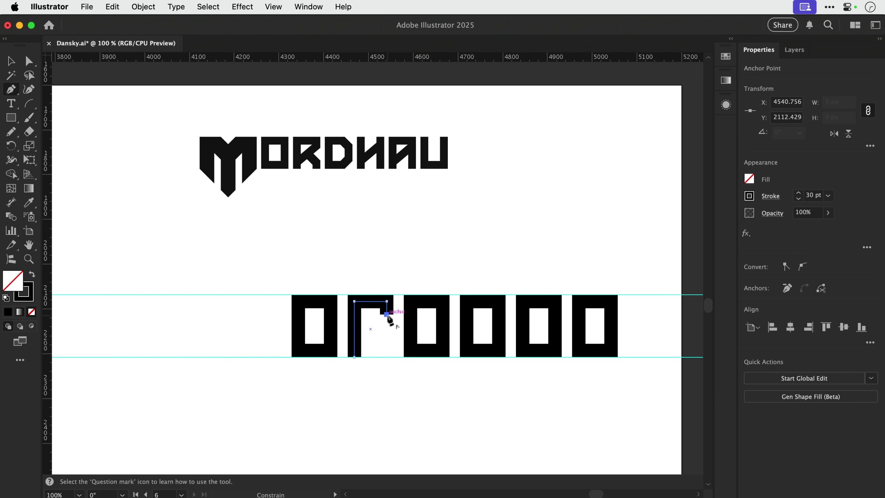
pyautogui.click(363, 338)
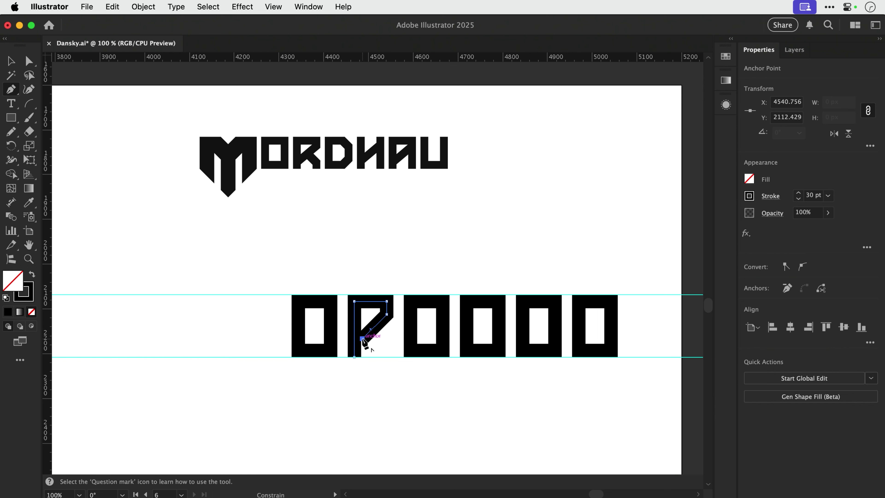
pyautogui.press('Escape')
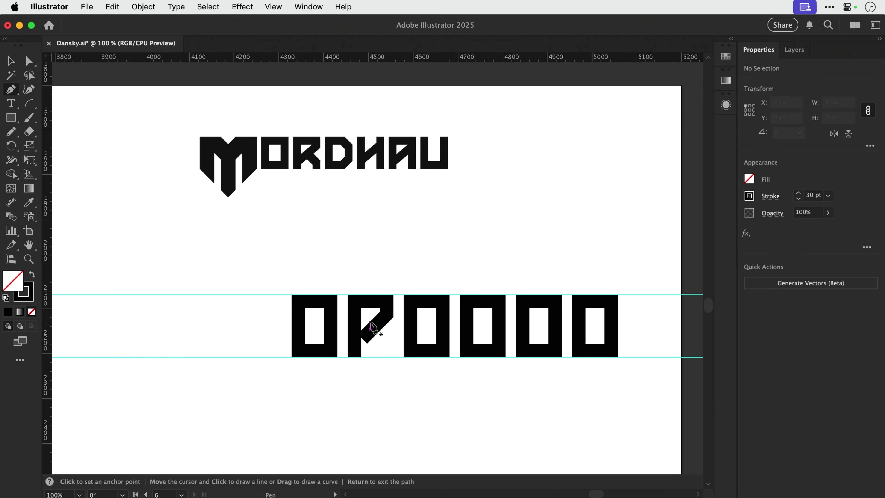
# In Outline view, extend the R's diagonal so its end anchor lands on the centre line of the left stem.
pyautogui.press('z')
pyautogui.moveTo(318, 261); pyautogui.dragTo(410, 379)
pyautogui.press('a')
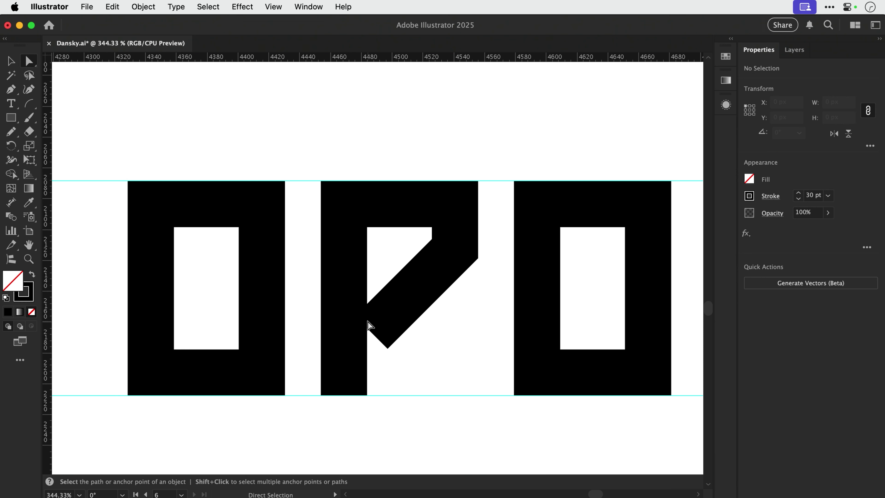
pyautogui.press('super+y')
pyautogui.moveTo(371, 334); pyautogui.dragTo(344, 359)
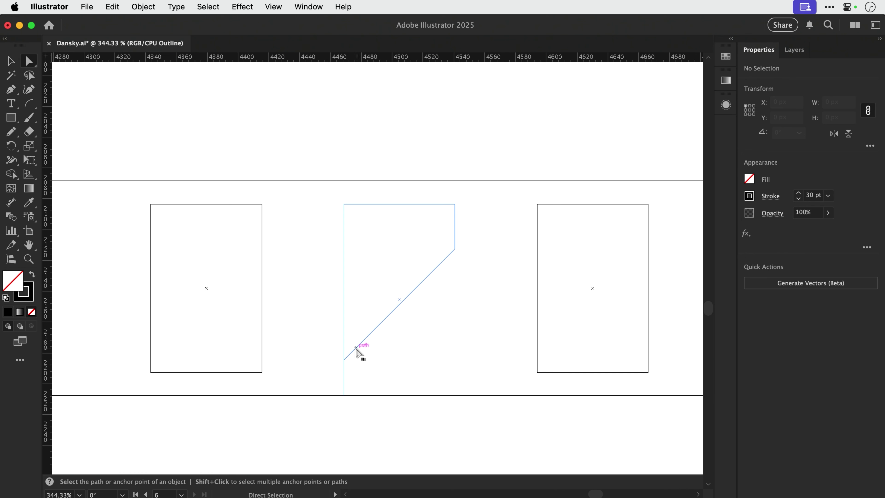
# Raise both end anchors of the R's diagonal together to shrink its bowl, checking the strokes in Preview view.
pyautogui.moveTo(454, 248); pyautogui.dragTo(454, 239)
pyautogui.hotkey('ctrl', 'y')
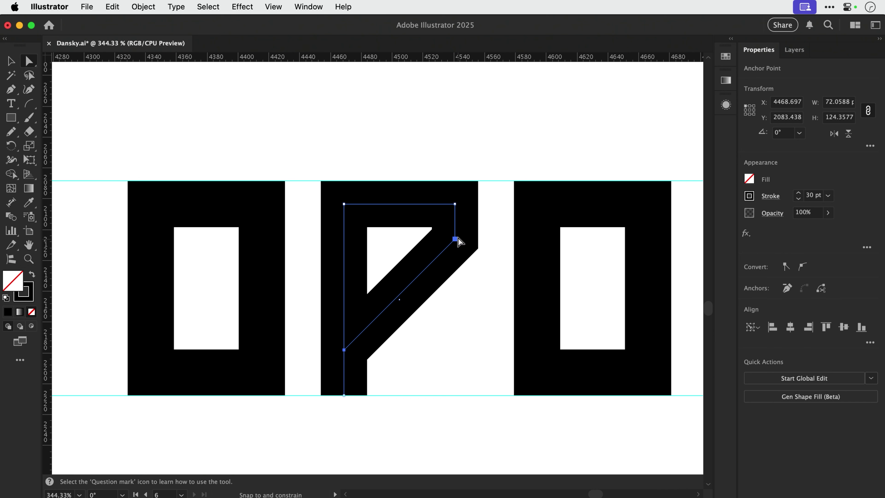
pyautogui.moveTo(457, 239); pyautogui.dragTo(456, 234)
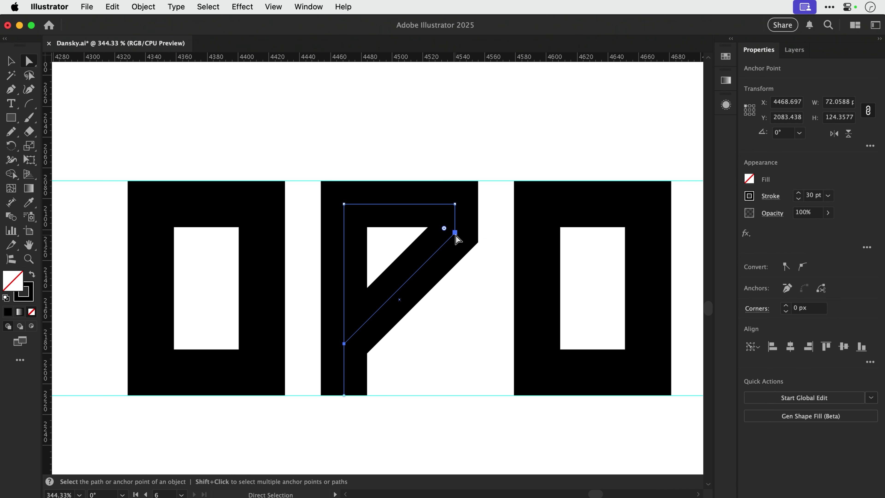
pyautogui.press('super+shift+a')
# With the Pen tool, draw the R's leg as a 45° line from the middle of the diagonal toward the lower right.
pyautogui.press('p')
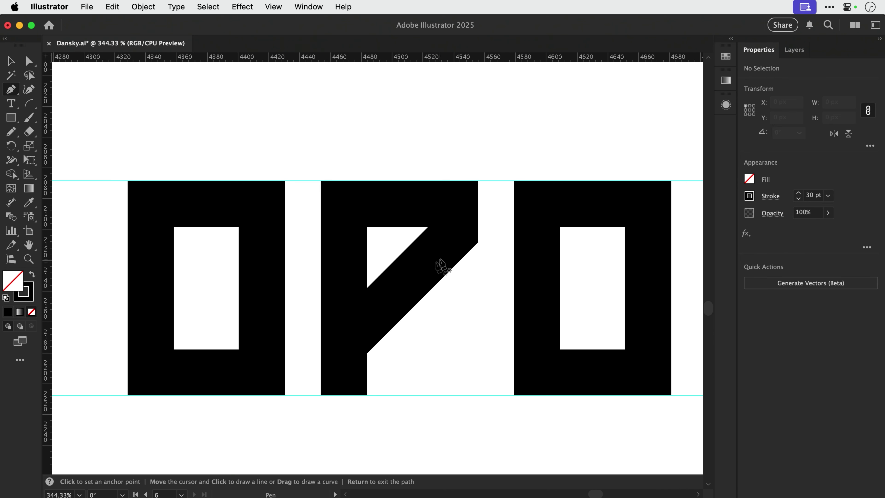
pyautogui.click(404, 288)
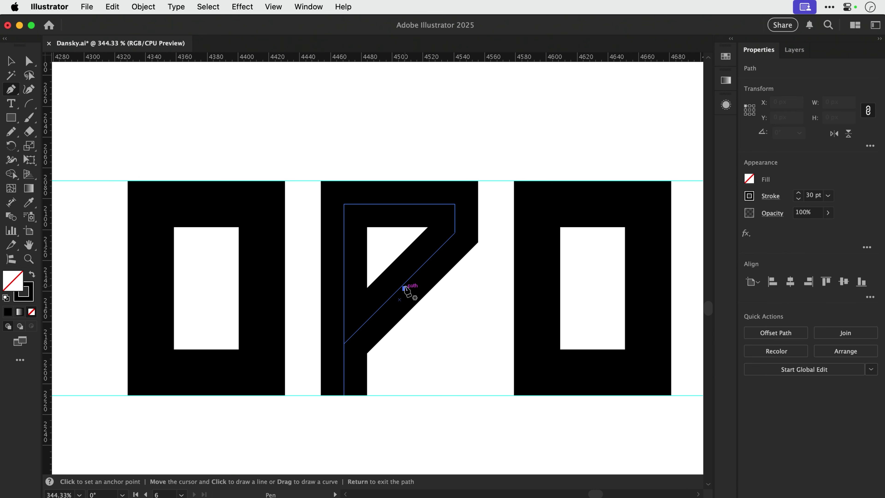
pyautogui.click(450, 334)
pyautogui.press('super+shift+a')
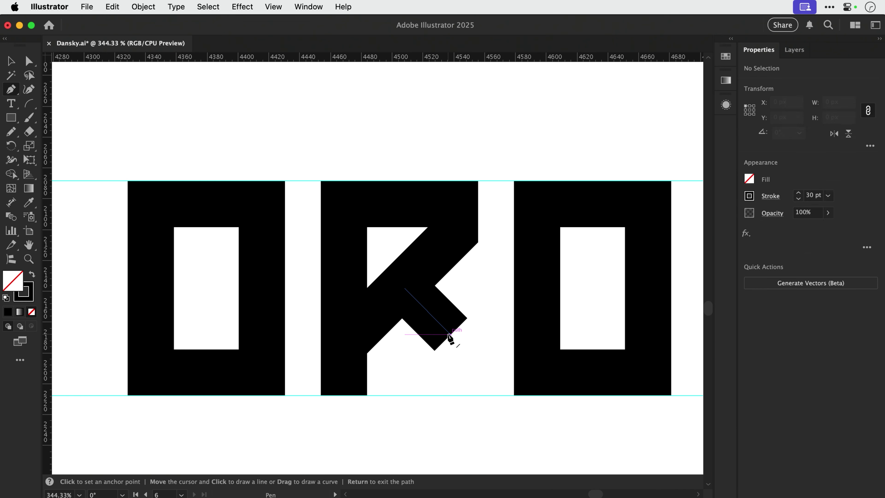
# Bend the R's diagonal leg straight down to the lower guide with the Pen tool.
pyautogui.click(451, 334)
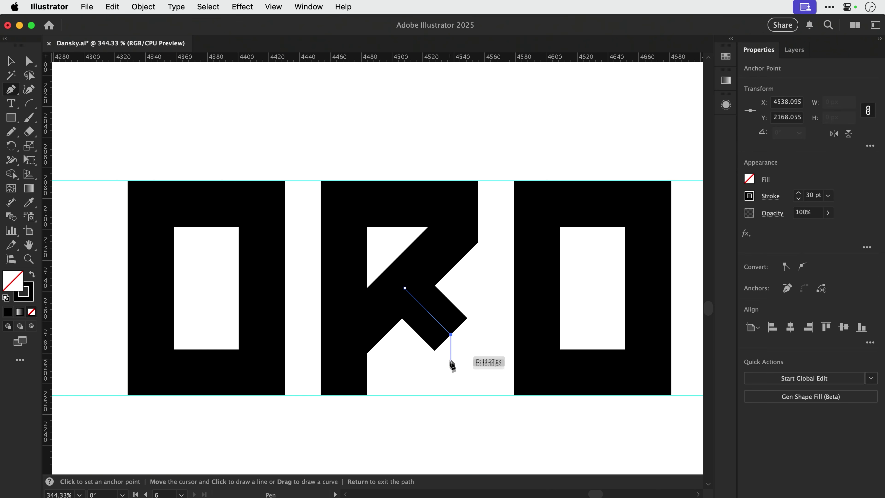
pyautogui.click(451, 395)
pyautogui.press('v')
# Align the R's leg with the right edge of its upper bowl path.
pyautogui.click(440, 329)
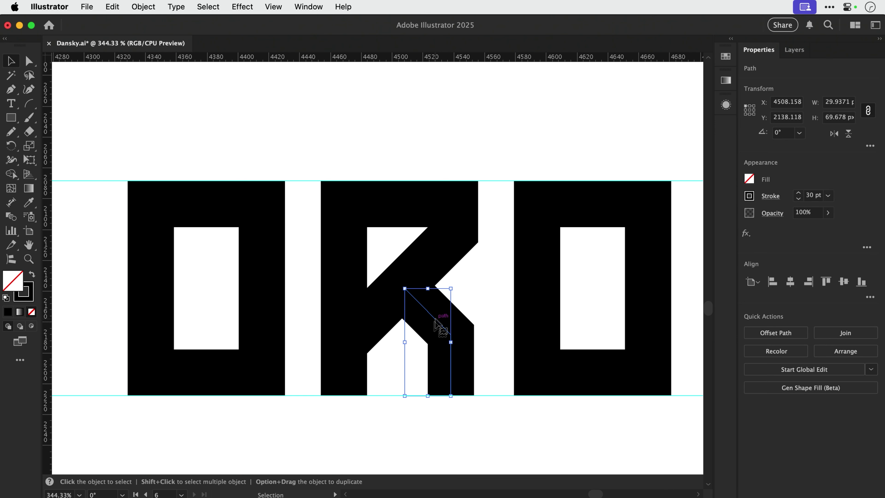
pyautogui.keyDown('shift'); pyautogui.click(454, 231); pyautogui.keyUp('shift')
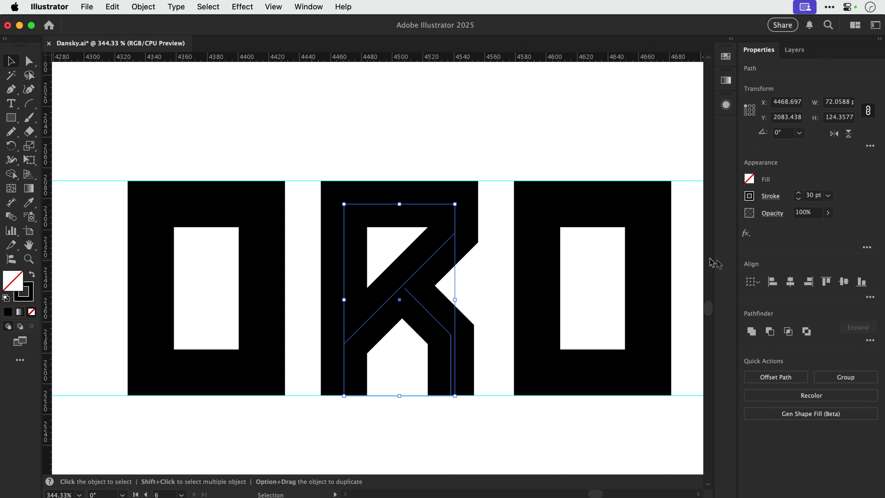
pyautogui.click(809, 282)
pyautogui.click(470, 288)
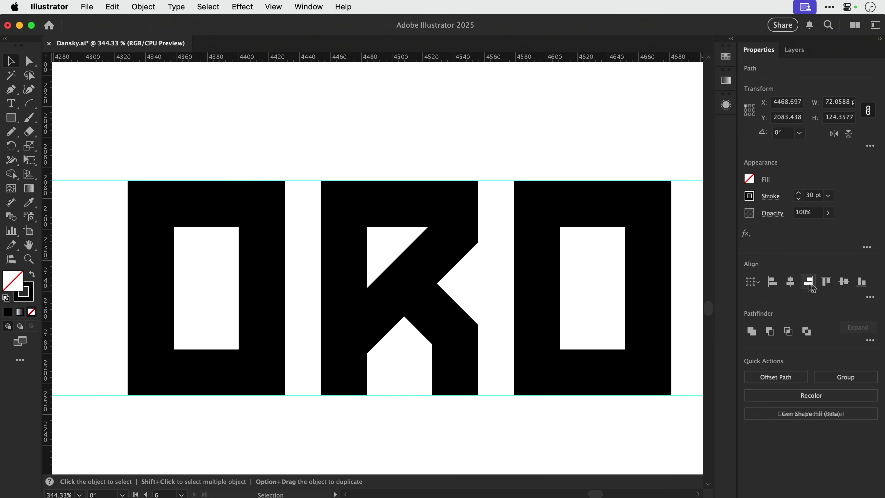
pyautogui.moveTo(449, 334); pyautogui.dragTo(453, 235)
pyautogui.click(452, 171)
pyautogui.press('super+z')
pyautogui.click(455, 166)
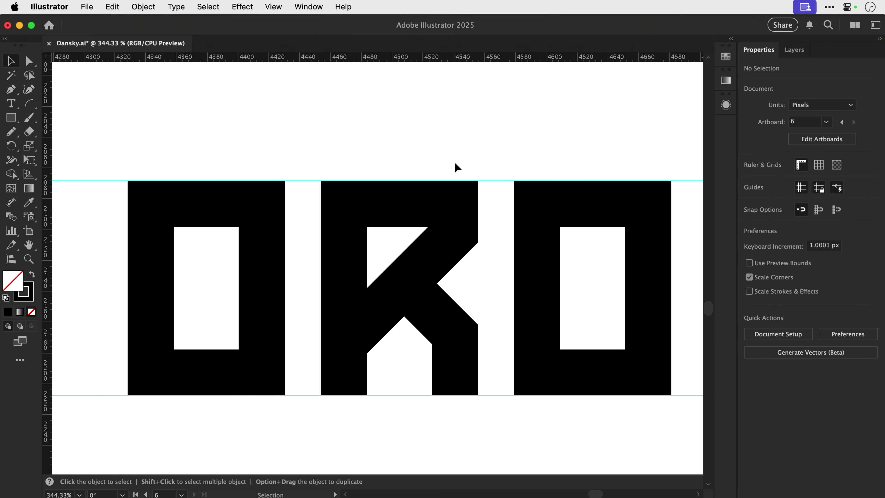
pyautogui.press('super+minus')
pyautogui.press('super+minus')
pyautogui.press('super+minus')
pyautogui.press('super+minus')
pyautogui.press('space')
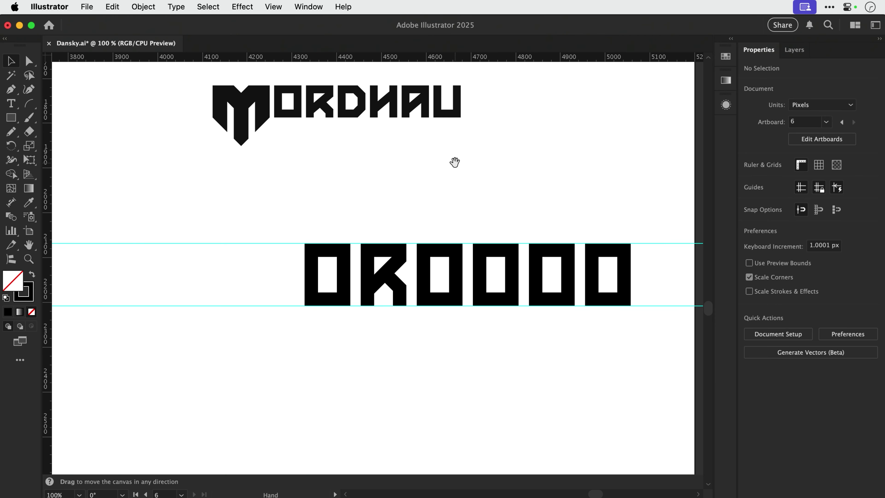
pyautogui.moveTo(454, 162); pyautogui.dragTo(430, 191)
pyautogui.press('z')
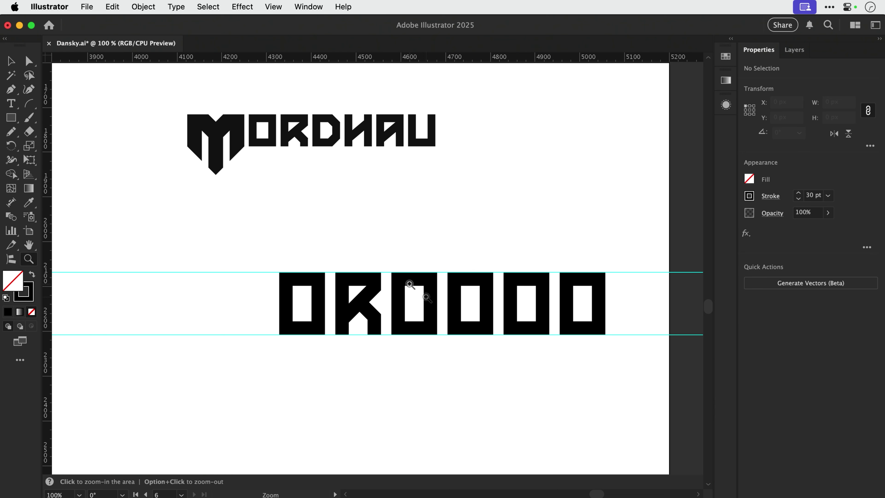
pyautogui.press('a')
pyautogui.click(430, 297)
pyautogui.press('Delete')
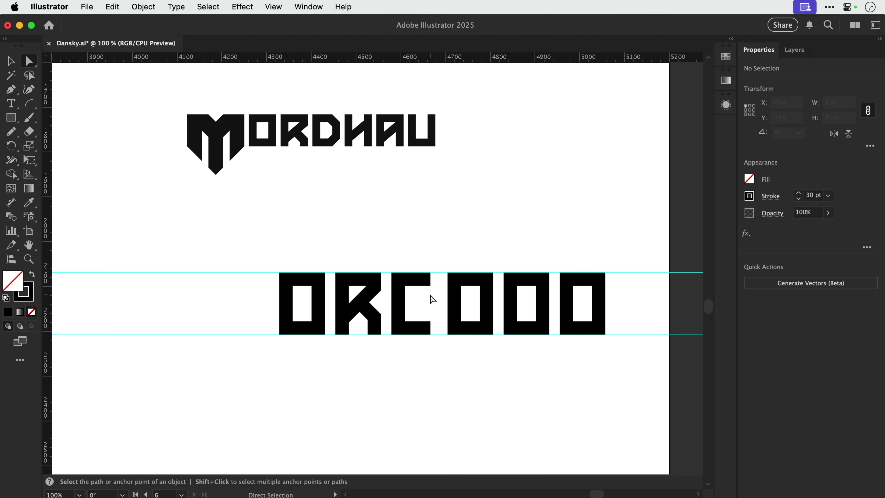
pyautogui.press('p')
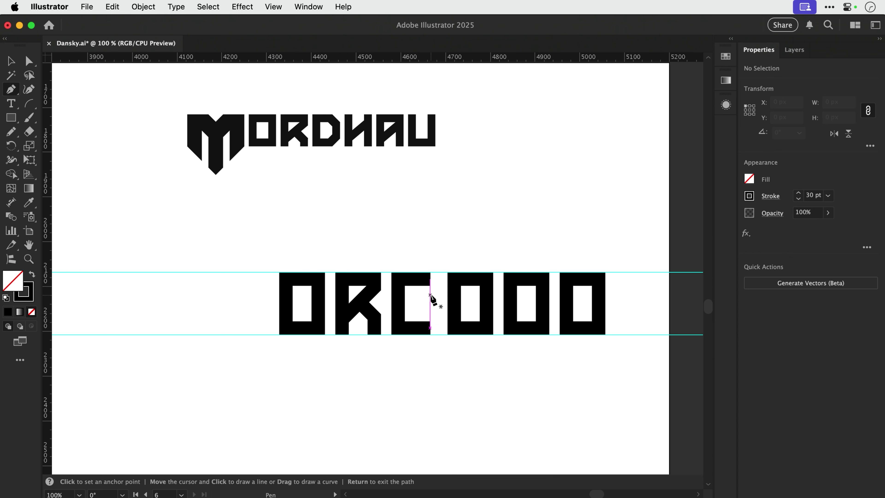
pyautogui.click(430, 295)
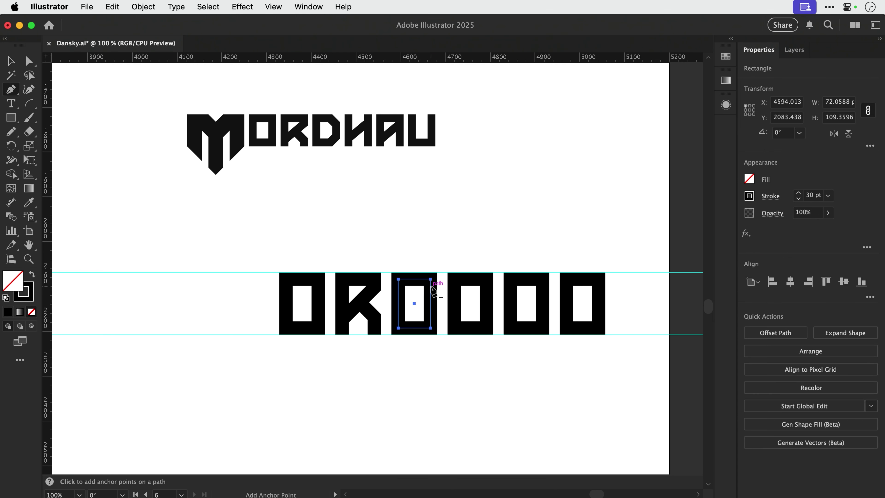
pyautogui.press('a')
pyautogui.press('super+shift+a')
# Cut the third letter's right side with the Scissors tool and open a gap around its middle.
pyautogui.press('c')
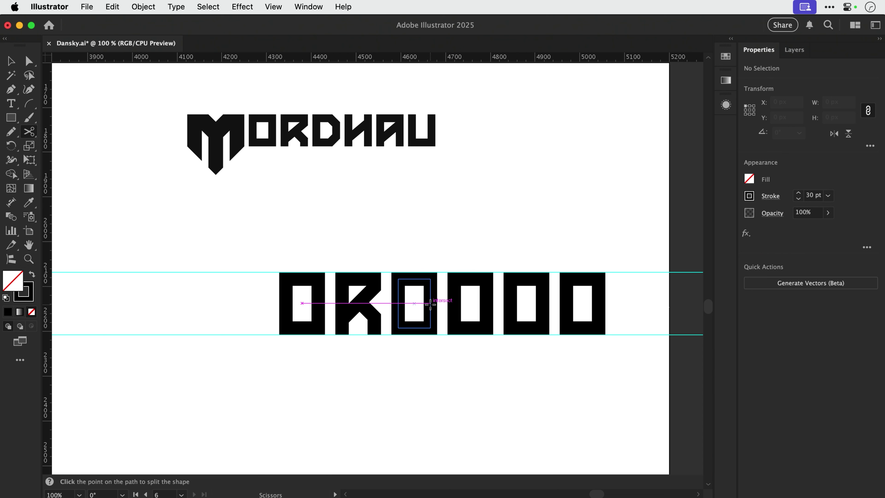
pyautogui.click(430, 303)
pyautogui.press('super+shift+a')
pyautogui.press('a')
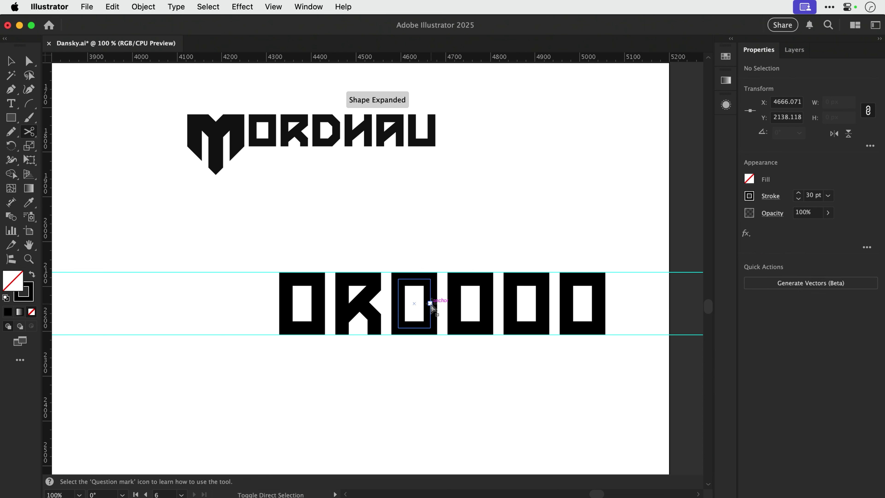
pyautogui.press('c')
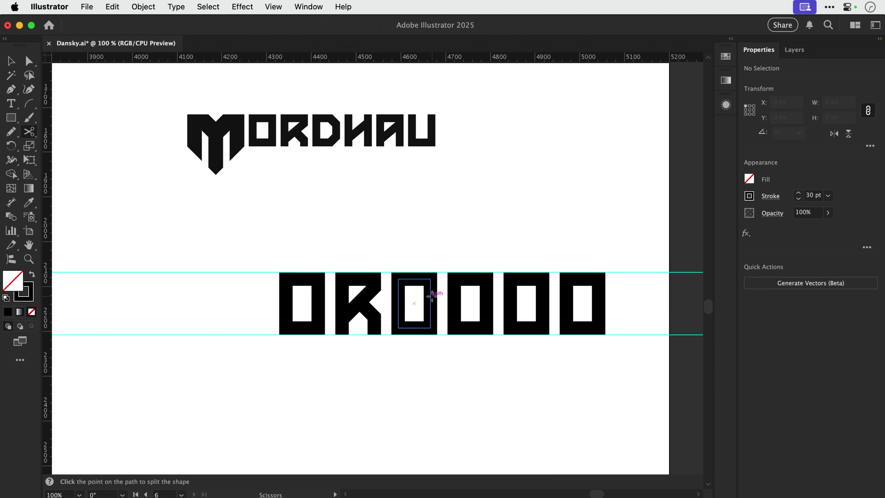
pyautogui.click(430, 303)
pyautogui.press('a')
pyautogui.moveTo(430, 308); pyautogui.dragTo(430, 304)
pyautogui.click(437, 307)
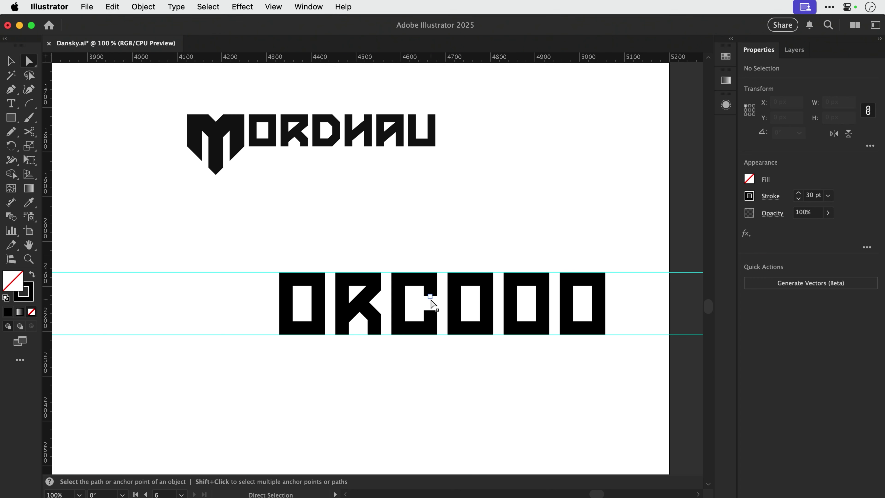
pyautogui.moveTo(430, 280); pyautogui.dragTo(431, 328)
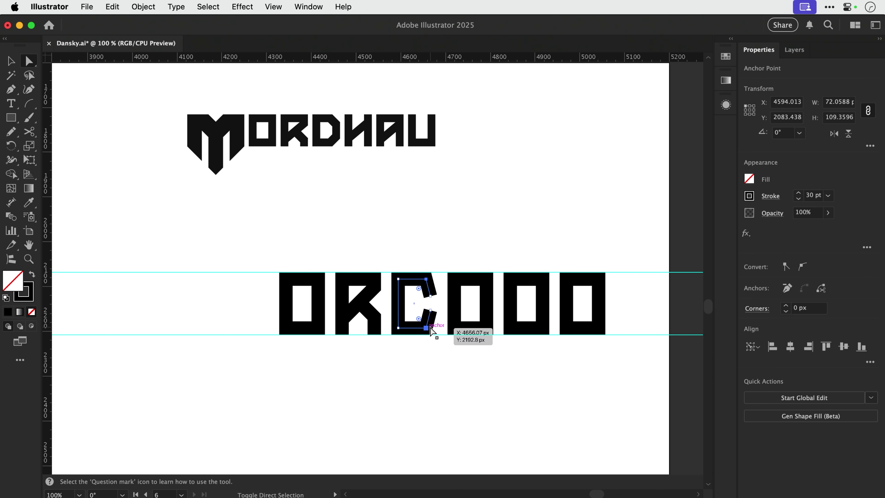
pyautogui.hotkey('shift', 'Left')
pyautogui.hotkey('shift', 'Left')
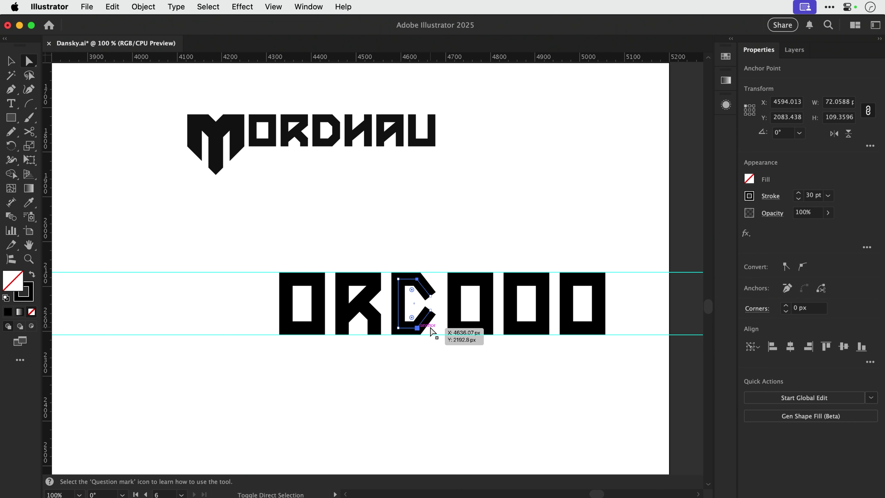
pyautogui.press('z')
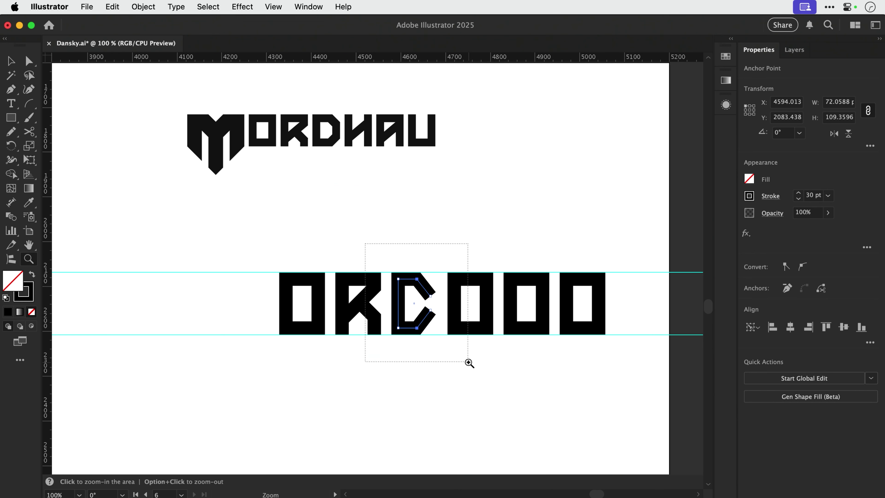
pyautogui.moveTo(468, 362); pyautogui.dragTo(468, 362)
pyautogui.press('a')
pyautogui.press('super+z')
pyautogui.press('super+z')
pyautogui.press('super+z')
# Remove the third letter's upper right stub and shorten its top arm by about 24 px toward the stem.
pyautogui.press('z')
pyautogui.press('super+shift+a')
pyautogui.press('a')
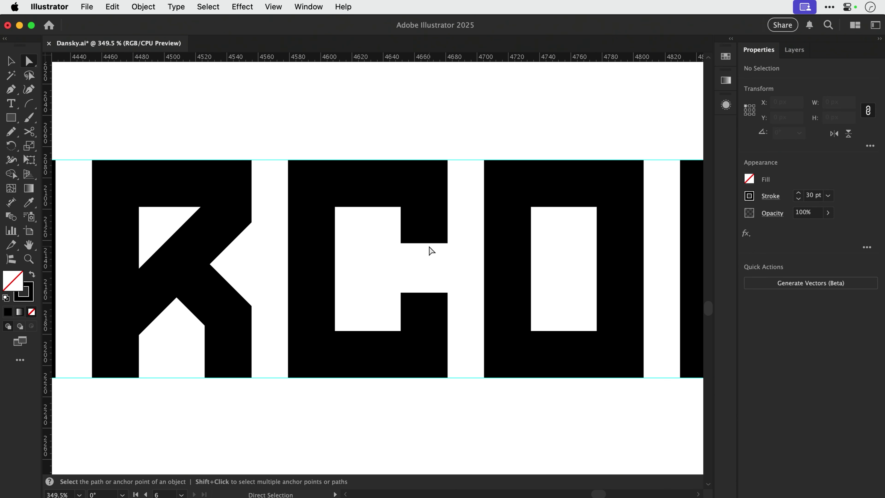
pyautogui.click(424, 243)
pyautogui.press('Delete')
pyautogui.press('super+shift+a')
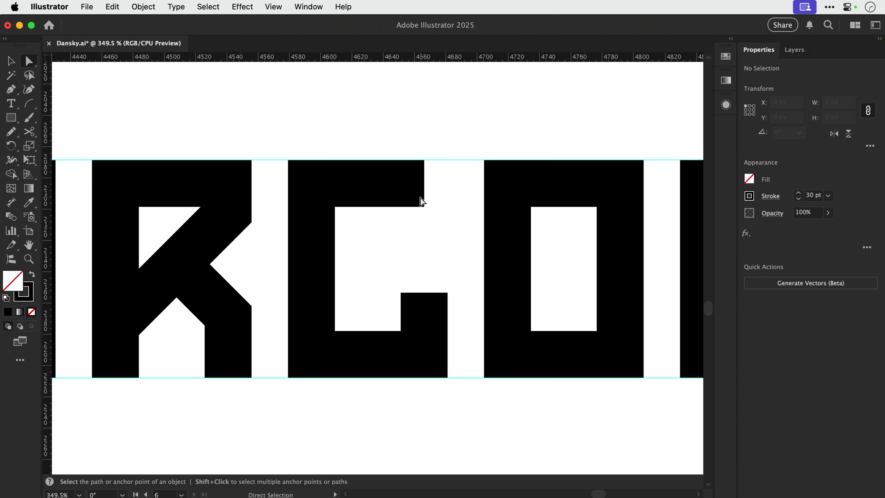
pyautogui.moveTo(422, 184); pyautogui.dragTo(386, 183)
# With the Pen tool, draw a 45° diagonal from above the third letter's lower right stub up toward its top arm.
pyautogui.press('p')
pyautogui.press('super+shift+a')
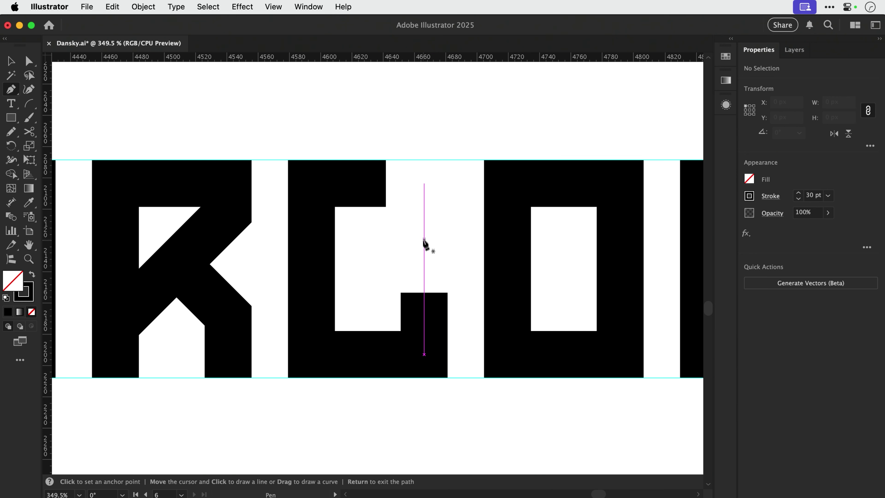
pyautogui.click(424, 240)
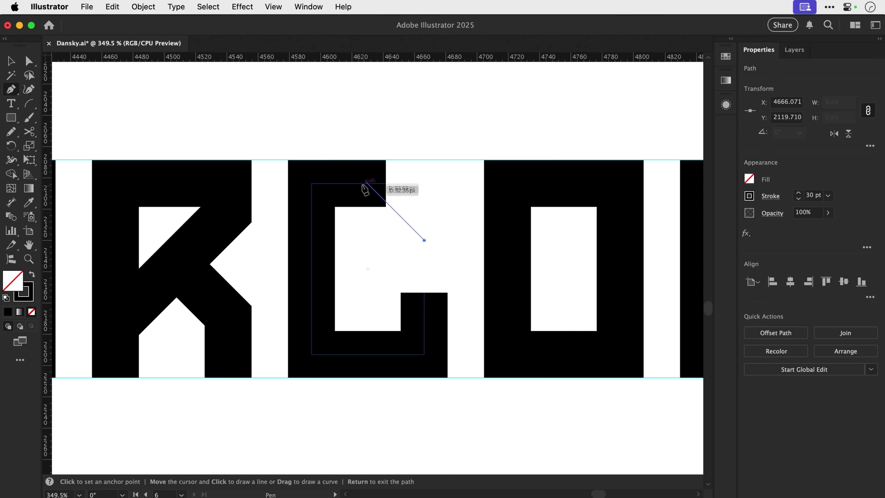
pyautogui.click(374, 190)
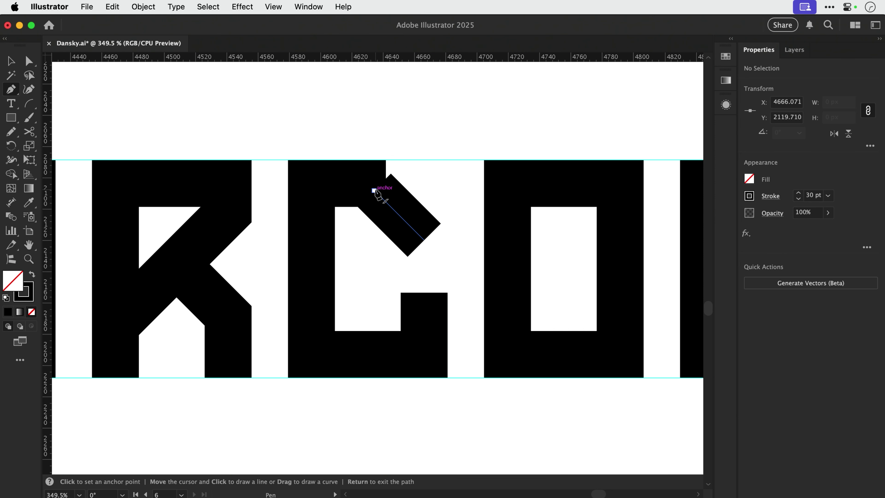
# In Outline view, extend the diagonal to the top arm's centre line and move the arm's end anchor onto the same point.
pyautogui.press('super+y')
pyautogui.moveTo(348, 164); pyautogui.dragTo(414, 220)
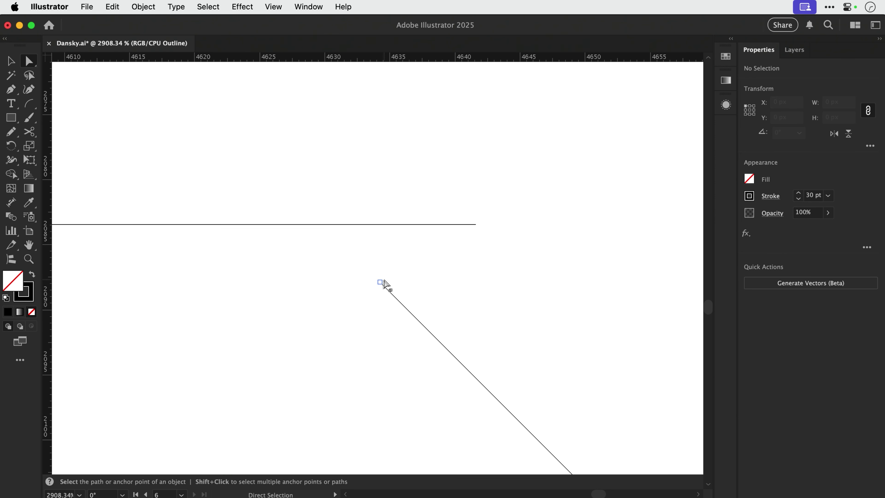
pyautogui.moveTo(379, 281); pyautogui.dragTo(325, 223)
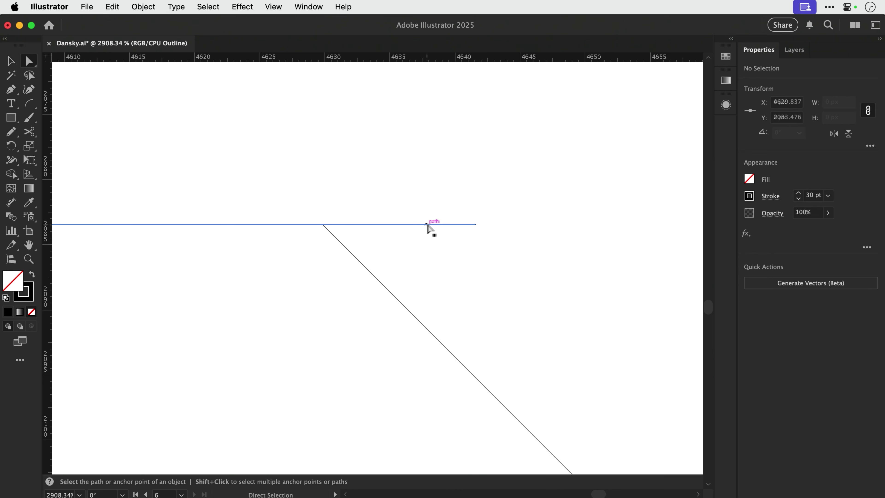
pyautogui.moveTo(475, 224); pyautogui.dragTo(339, 243)
pyautogui.click(351, 217)
pyautogui.press('z')
pyautogui.press('space')
pyautogui.moveTo(486, 108); pyautogui.dragTo(397, 269)
pyautogui.press('a')
pyautogui.click(423, 262)
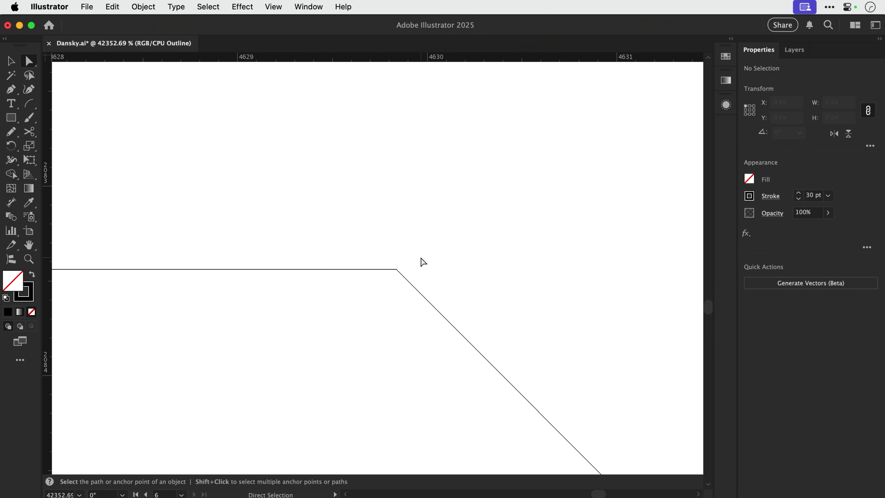
# Return to Preview view and join the third letter's top arm and diagonal at their shared end point.
pyautogui.press('super+minus')
pyautogui.press('super+minus')
pyautogui.press('super+minus')
pyautogui.press('super+minus')
pyautogui.press('super+minus')
pyautogui.press('super+minus')
pyautogui.press('super+minus')
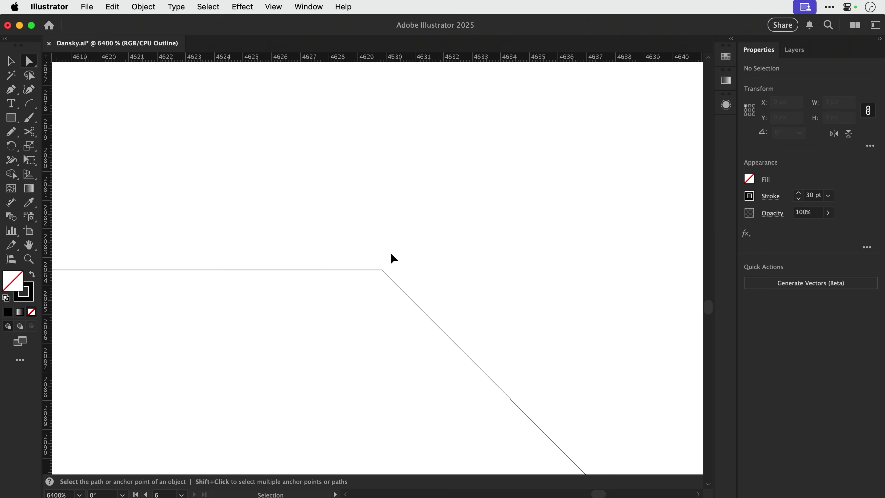
pyautogui.press('super+minus')
pyautogui.press('super+minus')
pyautogui.press('super+minus')
pyautogui.press('super+y')
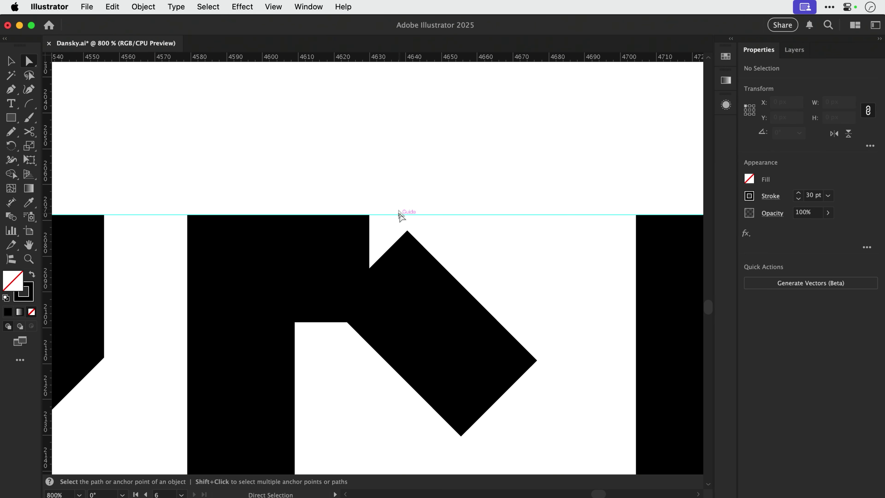
pyautogui.moveTo(352, 192); pyautogui.dragTo(390, 287)
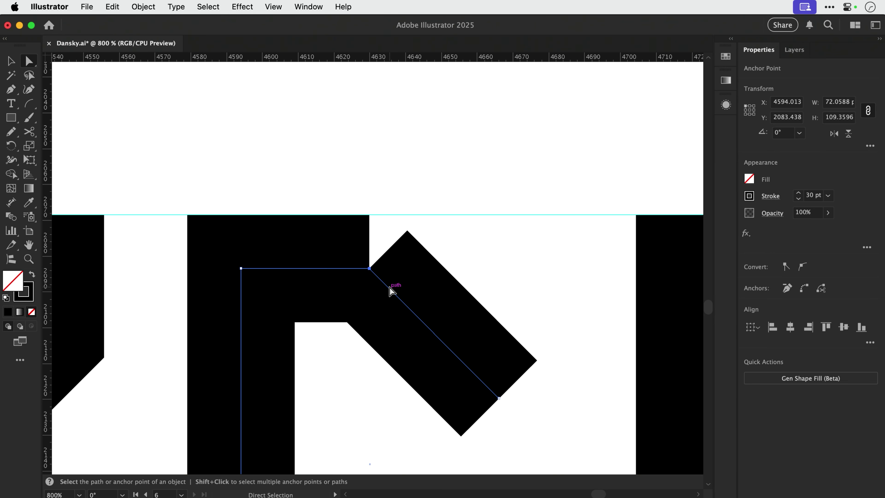
pyautogui.press('super+j')
pyautogui.press('super+shift+a')
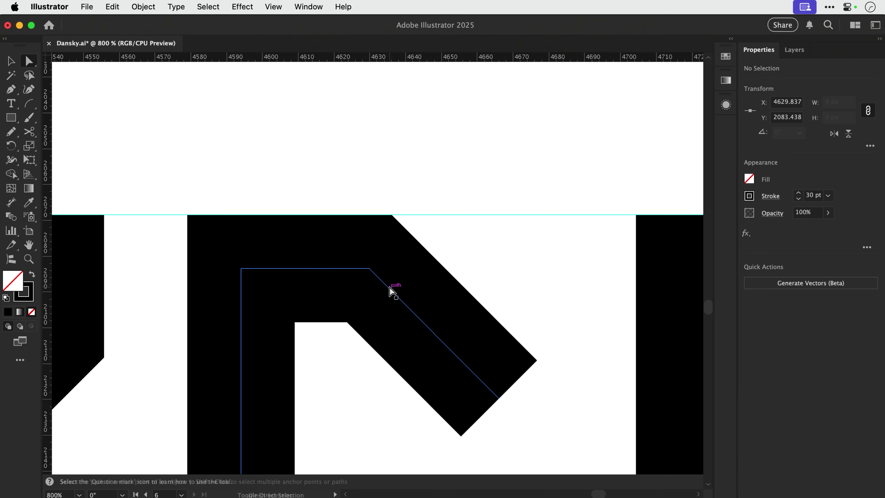
# Raise the lower end of the third letter's diagonal by about 16 px to make the cut corner smaller.
pyautogui.press('super+minus')
pyautogui.moveTo(435, 317); pyautogui.dragTo(434, 262)
pyautogui.press('super+minus')
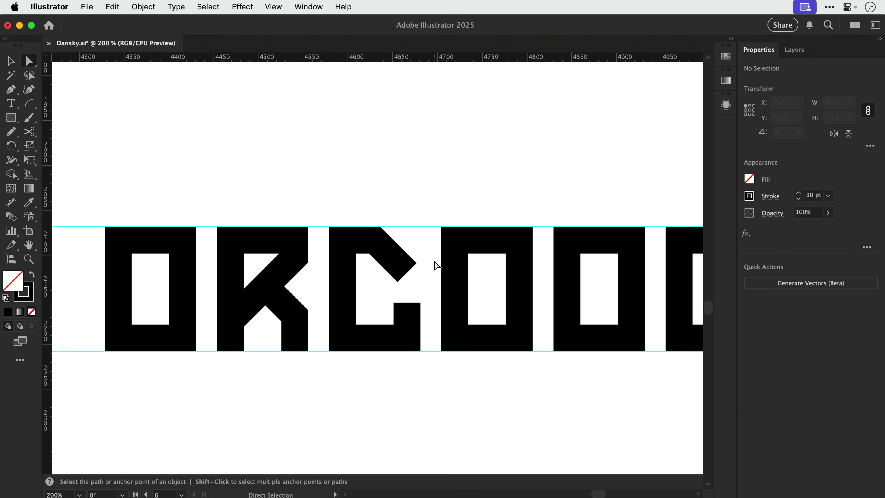
pyautogui.moveTo(409, 274)
pyautogui.mouseDown()
pyautogui.moveTo(396, 260)
pyautogui.moveTo(406, 258)
pyautogui.mouseUp()
pyautogui.press('shift+super+a')
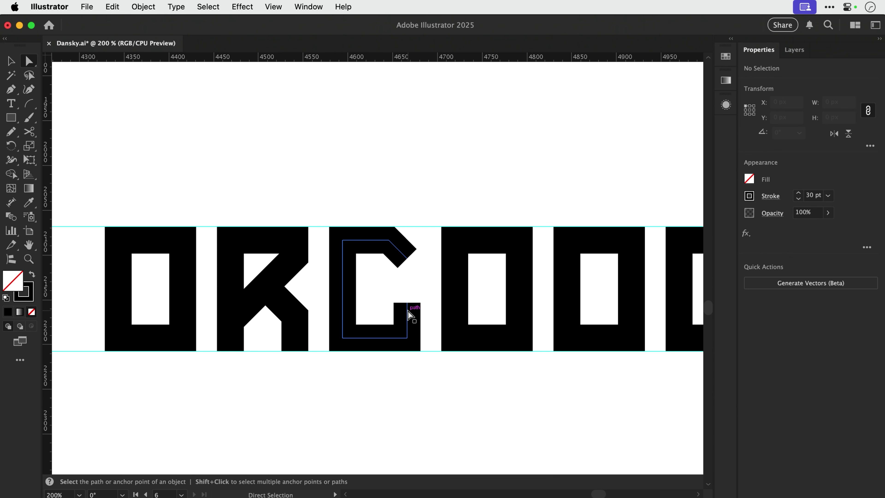
# With the Pen tool, extend the third letter's diagonal end straight down to the letter's mid-height.
pyautogui.press('p')
pyautogui.click(407, 258)
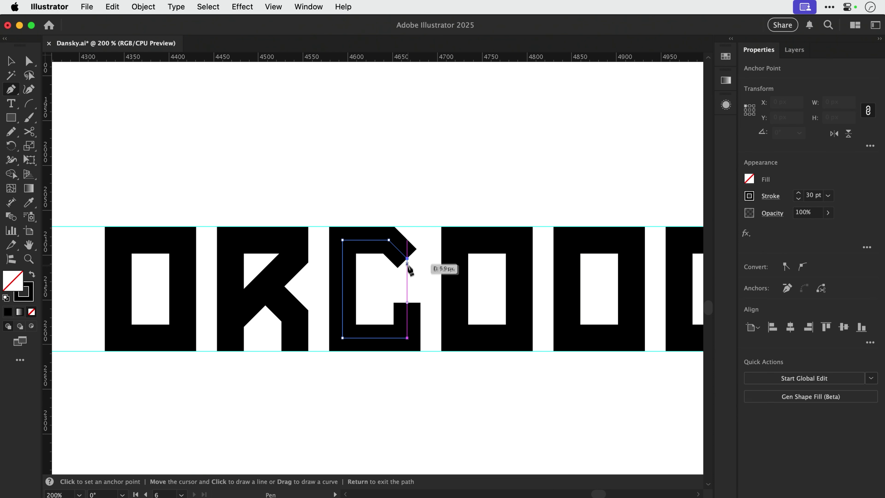
pyautogui.click(407, 288)
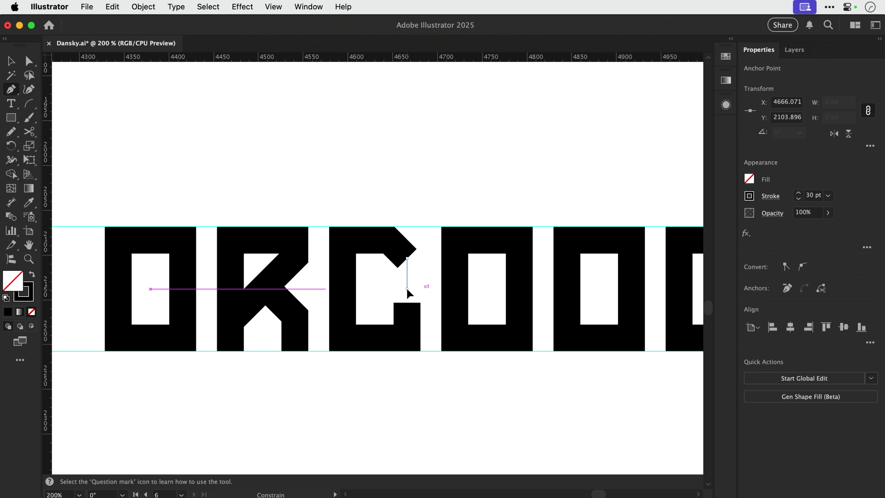
pyautogui.press('Return')
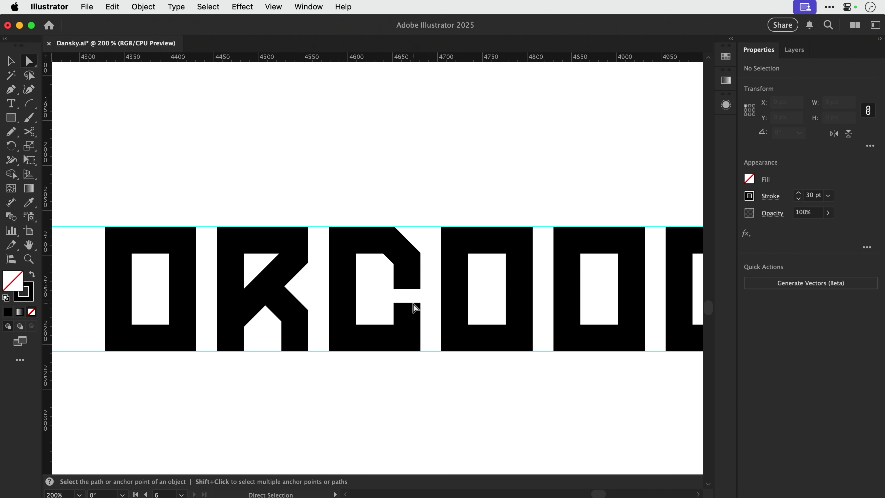
pyautogui.press('a')
pyautogui.click(407, 303)
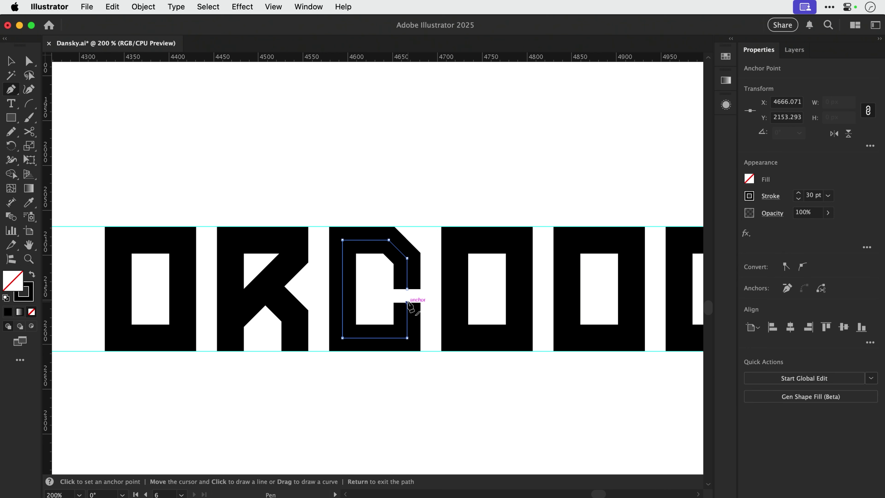
pyautogui.press('super+j')
pyautogui.press('v')
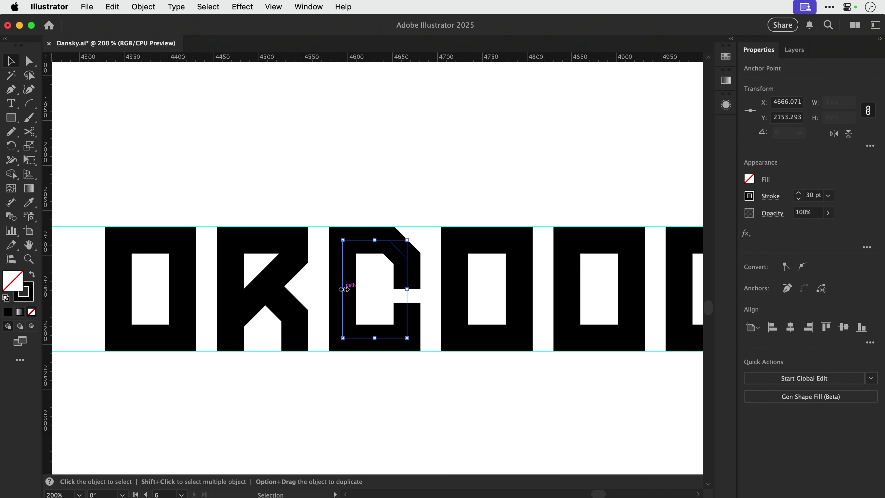
# Cut the third letter's left stem at mid-height with the Scissors tool and delete the letter's lower half.
pyautogui.press('p')
pyautogui.press('c')
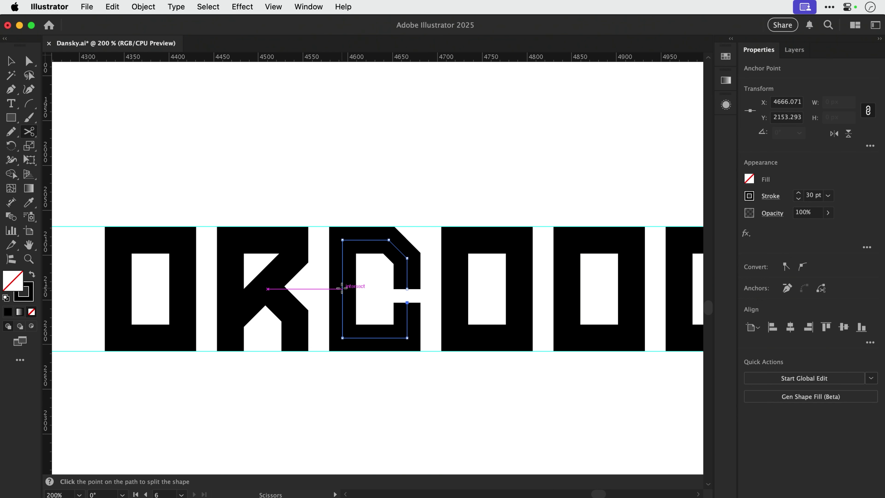
pyautogui.press('a')
pyautogui.click(376, 310)
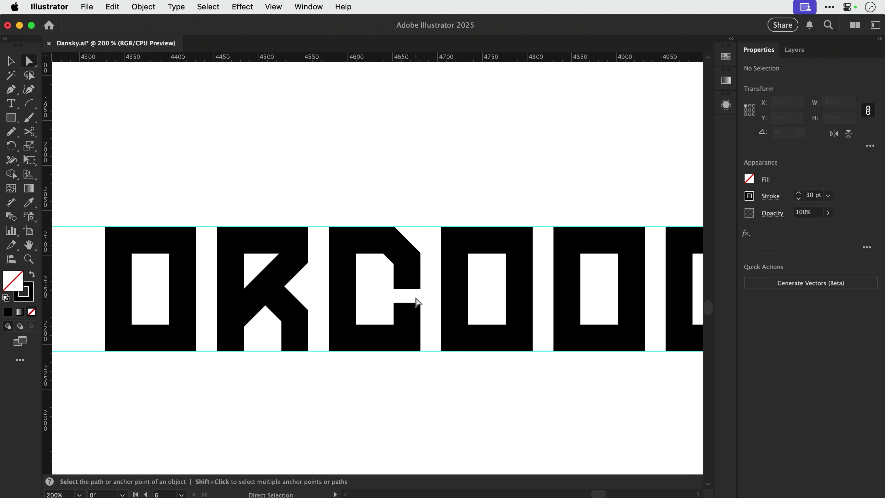
pyautogui.moveTo(399, 342); pyautogui.dragTo(357, 372)
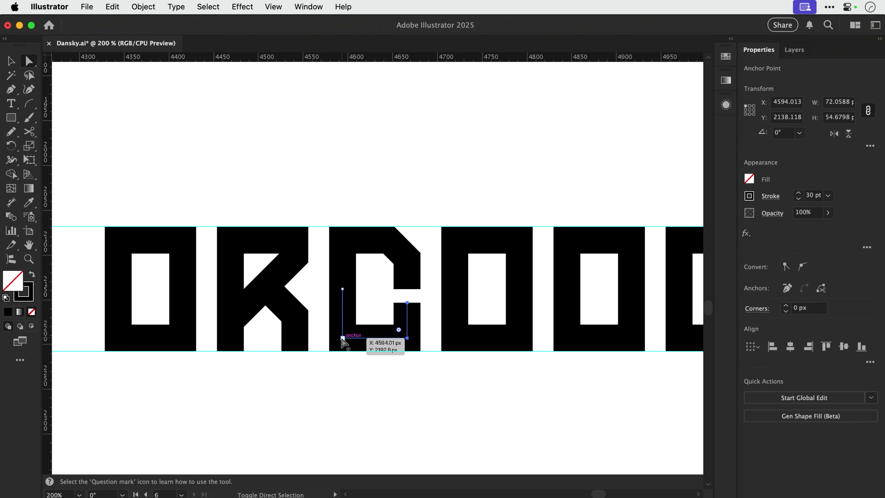
pyautogui.press('Delete')
pyautogui.press('super+shift+a')
pyautogui.click(342, 288)
pyautogui.press('Delete')
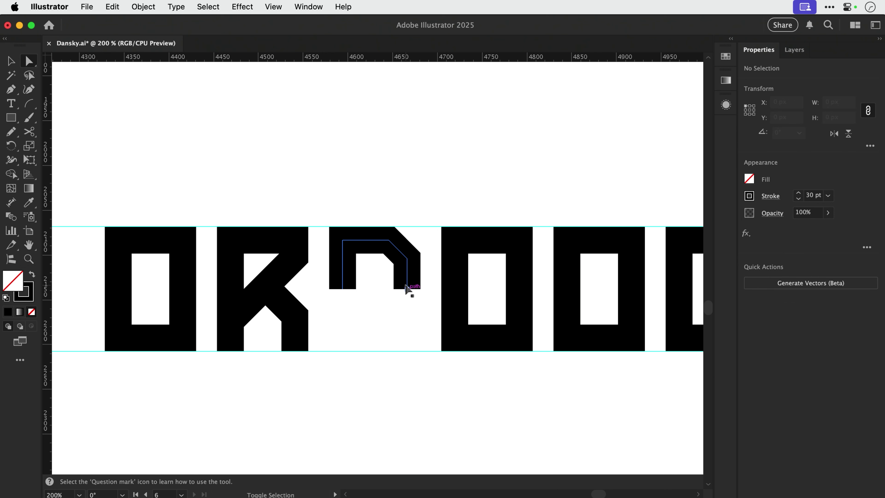
pyautogui.moveTo(342, 289); pyautogui.dragTo(342, 305)
pyautogui.press('super+z')
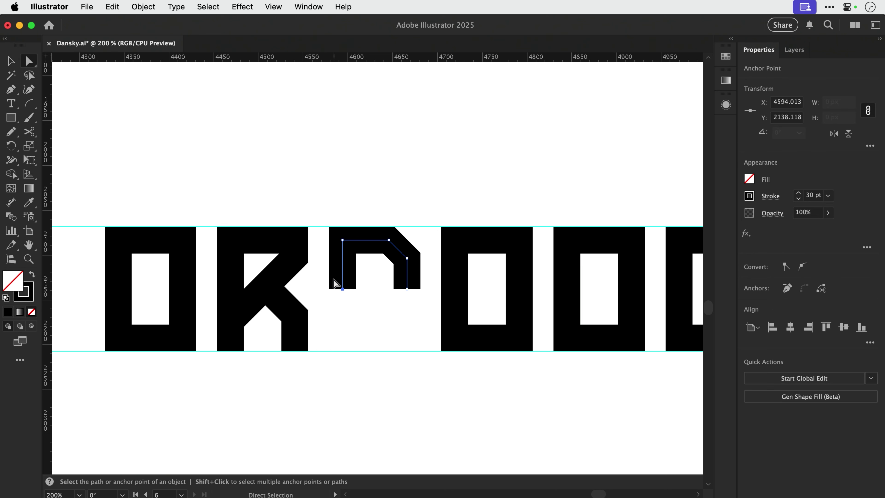
# Reflect a copy of the third letter's upper half across the horizontal axis through the left stem's lower end to complete the D.
pyautogui.press('super+shift+a')
pyautogui.click(405, 268)
pyautogui.press('o')
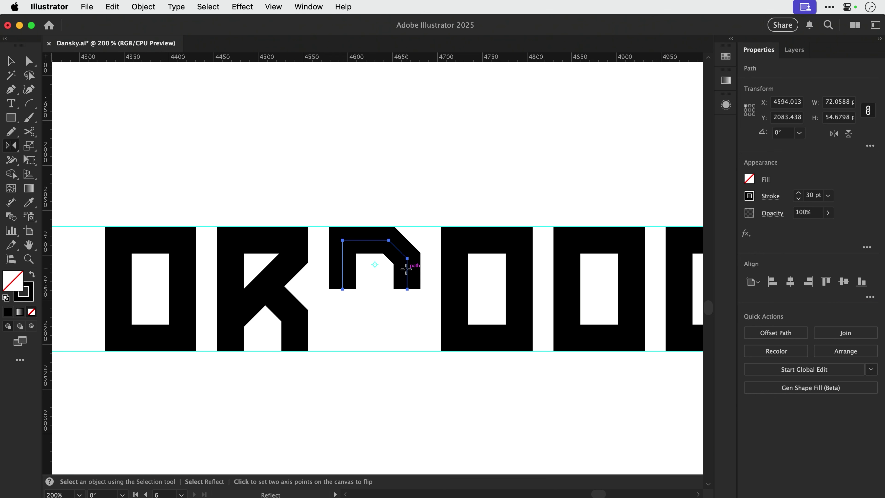
pyautogui.keyDown('alt'); pyautogui.click(342, 289); pyautogui.keyUp('alt')
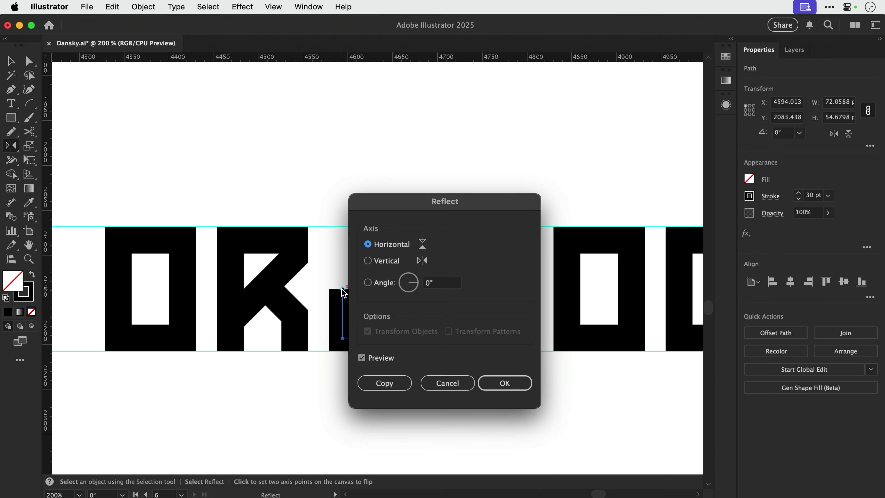
pyautogui.click(369, 262)
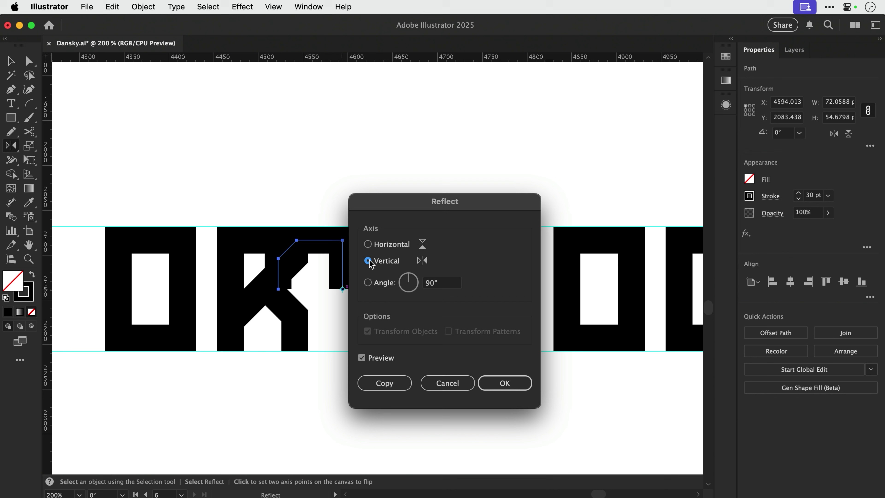
pyautogui.click(368, 244)
pyautogui.click(384, 382)
pyautogui.press('v')
pyautogui.click(427, 387)
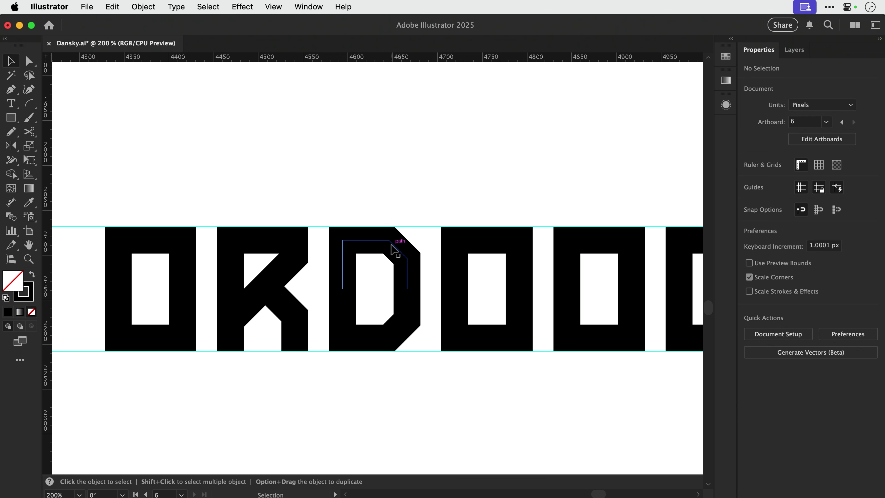
# Join the D's upper and lower halves where their end points meet on the left and right stems.
pyautogui.press('a')
pyautogui.moveTo(336, 297); pyautogui.dragTo(336, 298)
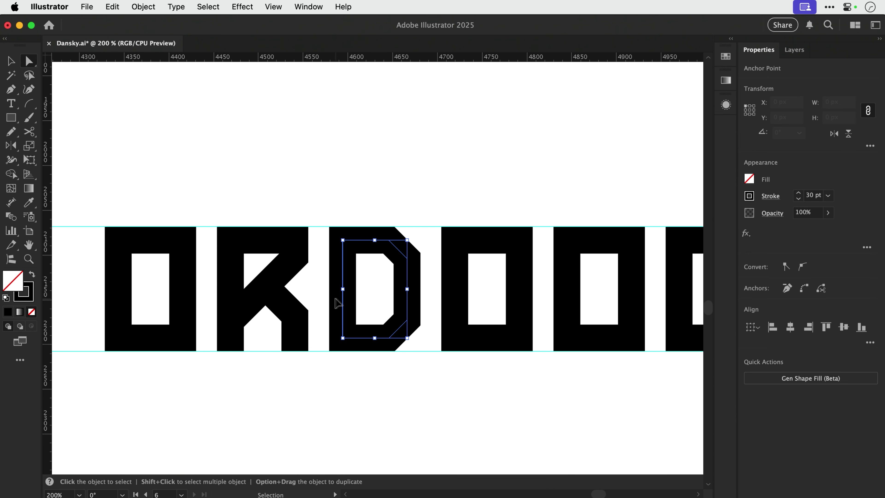
pyautogui.moveTo(389, 283); pyautogui.dragTo(416, 298)
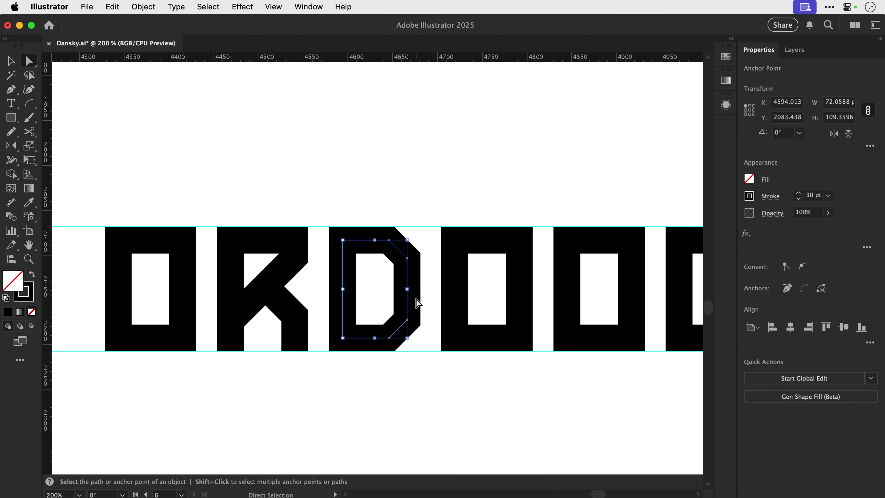
pyautogui.click(423, 204)
pyautogui.press('v')
# Delete the top and bottom edges of the fourth letter's rectangle, leaving two separate vertical stems.
pyautogui.hscroll(2, 390, 205)
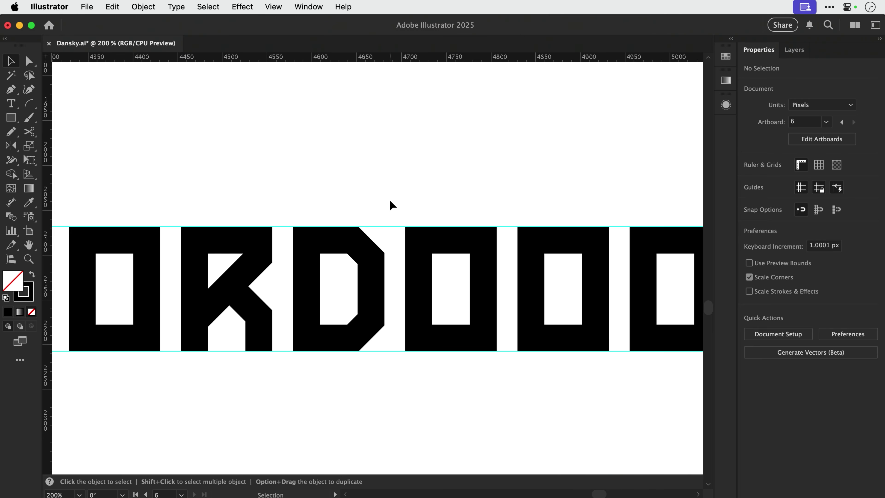
pyautogui.press('a')
pyautogui.click(453, 242)
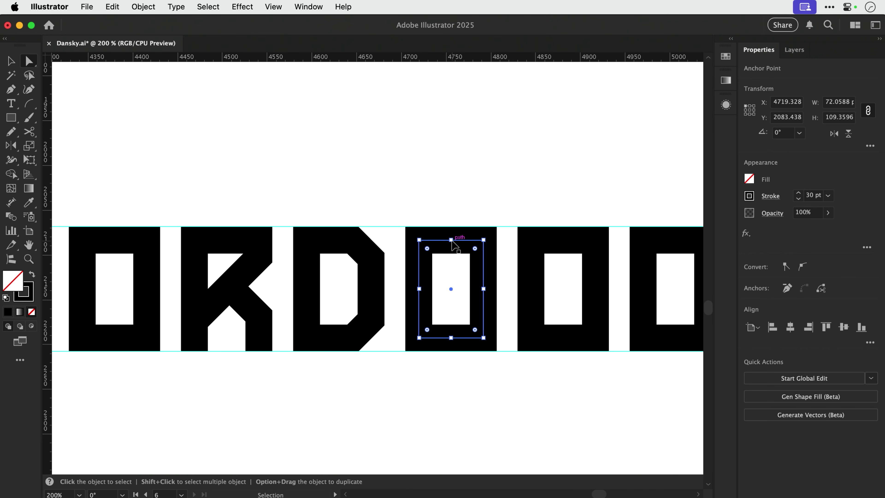
pyautogui.press('Delete')
pyautogui.click(452, 316)
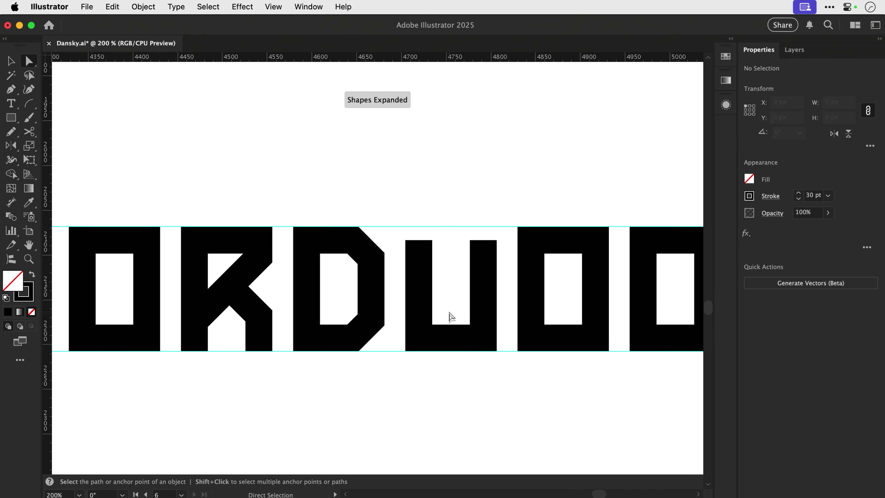
pyautogui.click(452, 338)
pyautogui.press('Delete')
# Stretch the fourth letter's two stems vertically at both ends so they reach the upper and lower guides.
pyautogui.press('v')
pyautogui.click(408, 198)
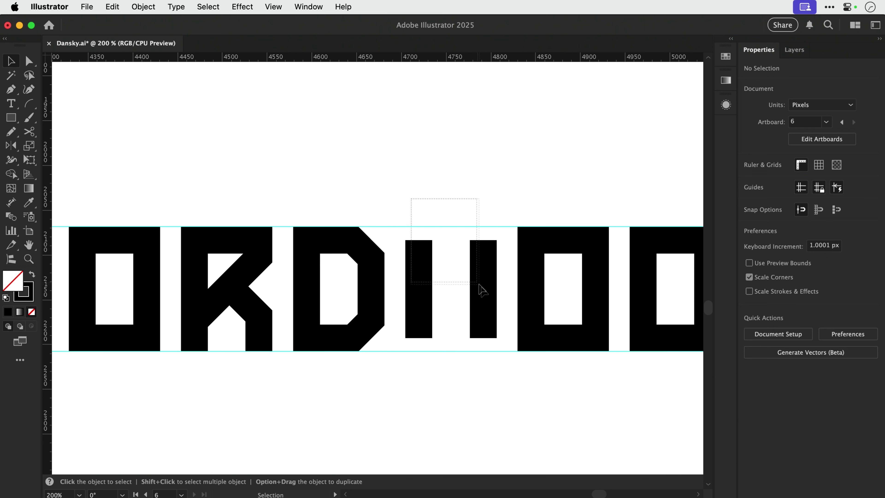
pyautogui.moveTo(481, 290); pyautogui.dragTo(484, 293)
pyautogui.moveTo(451, 240); pyautogui.dragTo(451, 227)
pyautogui.click(449, 205)
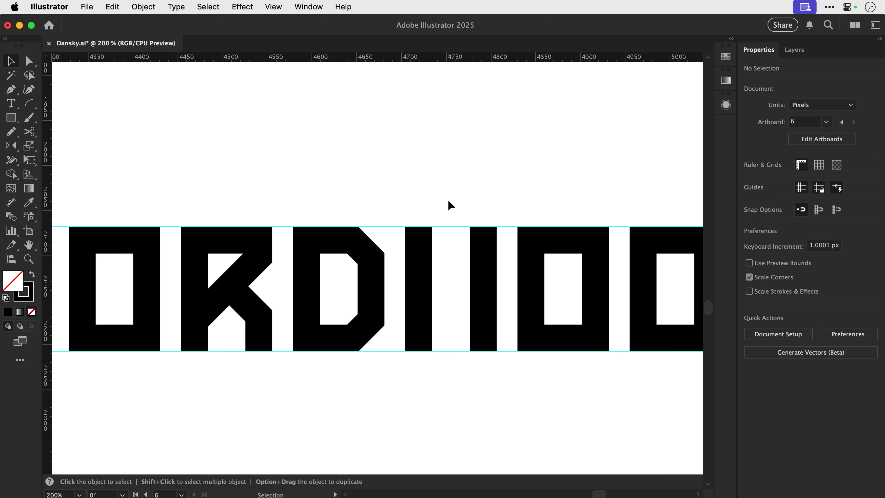
# Draw a horizontal crossbar about 72 px long between the stem centres to form the H, and check its alignment in Outline view.
pyautogui.press('p')
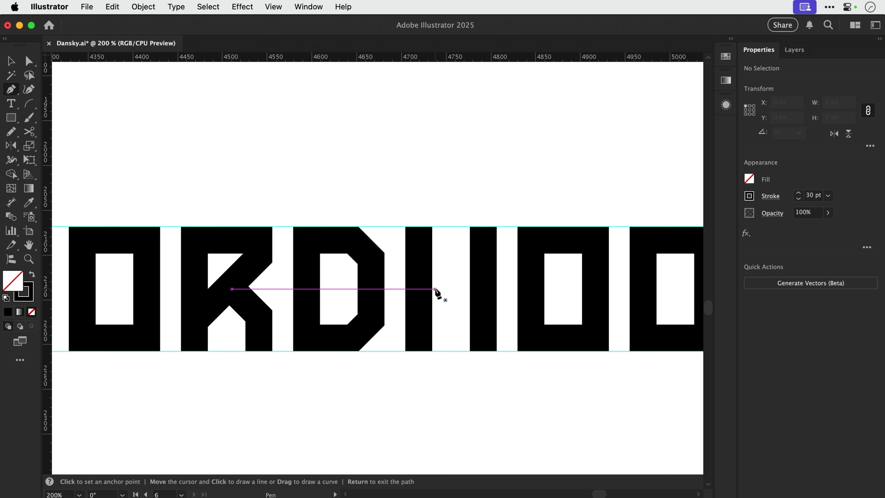
pyautogui.click(418, 292)
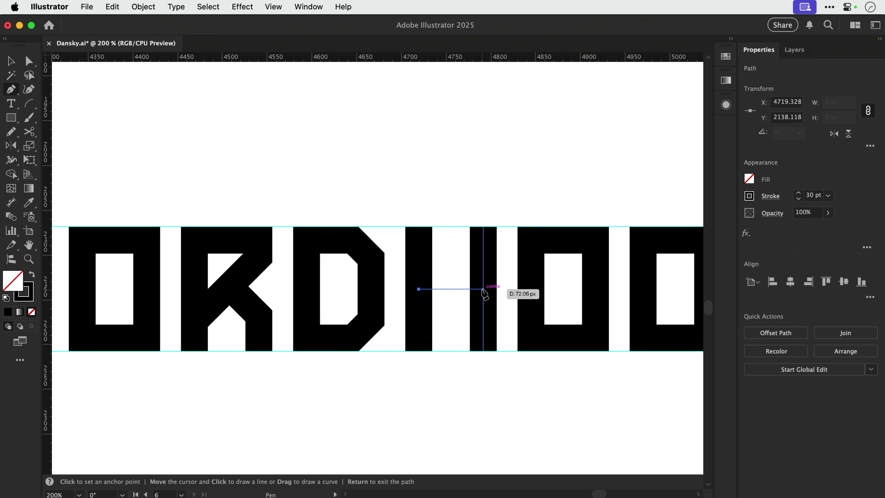
pyautogui.click(483, 292)
pyautogui.press('v')
pyautogui.click(445, 226)
pyautogui.press('super+y')
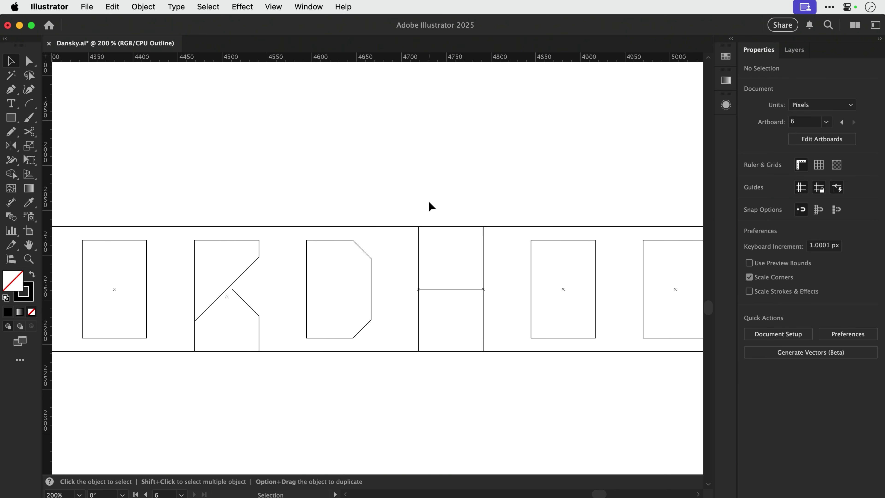
pyautogui.press('a')
pyautogui.press('super+y')
pyautogui.press('v')
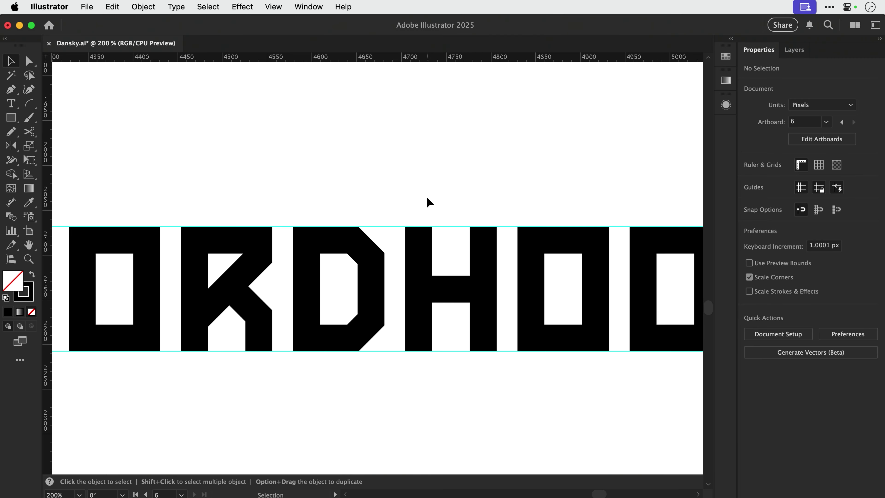
# Duplicate the R and place the copy exactly over the fifth letter's rectangle.
pyautogui.hscroll(5, 426, 198)
pyautogui.moveTo(401, 237); pyautogui.dragTo(436, 316)
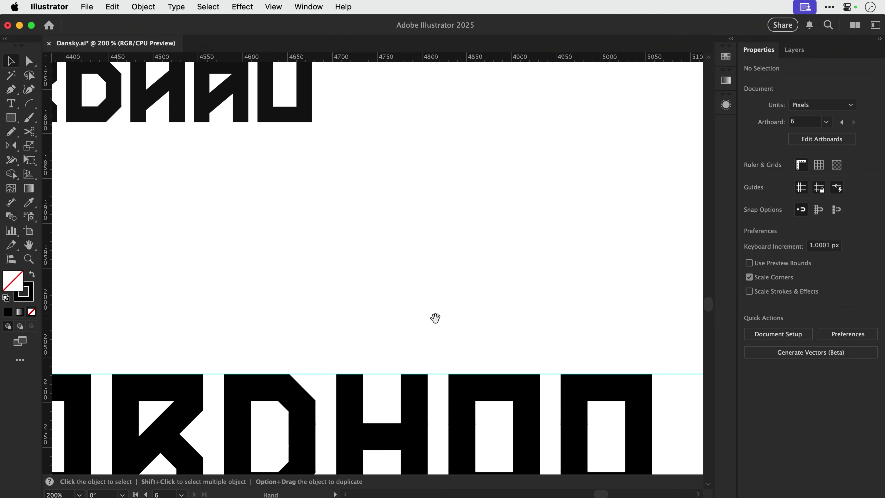
pyautogui.moveTo(407, 353); pyautogui.dragTo(441, 270)
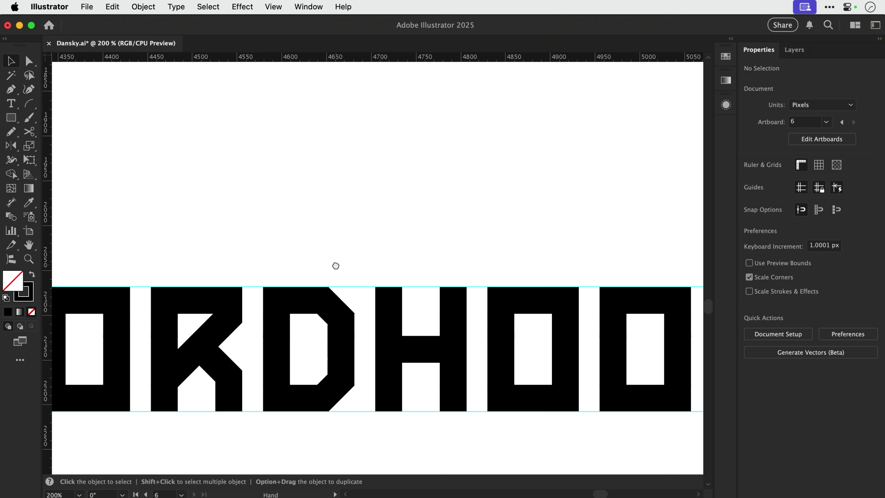
pyautogui.moveTo(336, 262); pyautogui.dragTo(325, 229)
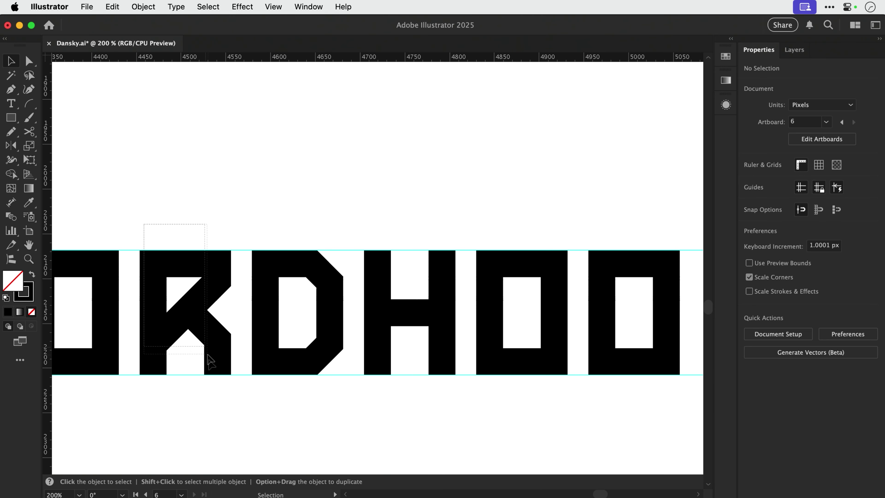
pyautogui.click(210, 361)
pyautogui.moveTo(217, 359); pyautogui.dragTo(557, 345)
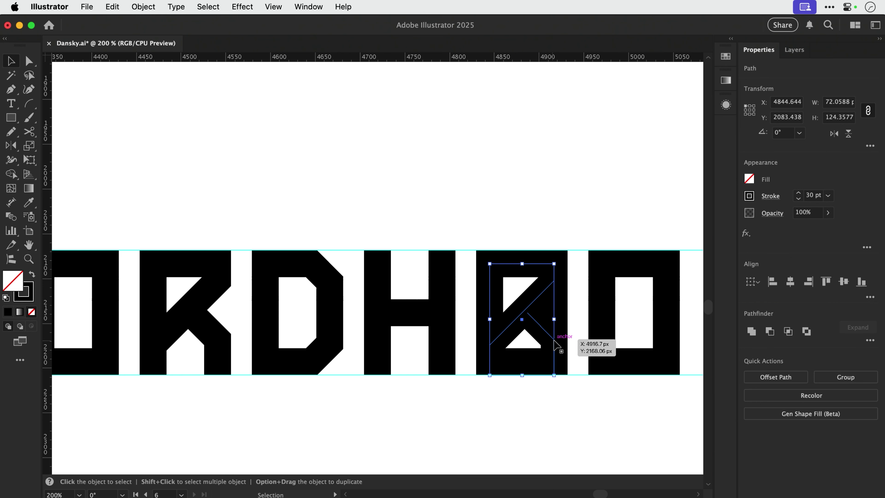
# Remove the rectangle beneath the R copy, keeping the copy in place as the fifth letter.
pyautogui.press('Delete')
pyautogui.moveTo(476, 223); pyautogui.dragTo(569, 426)
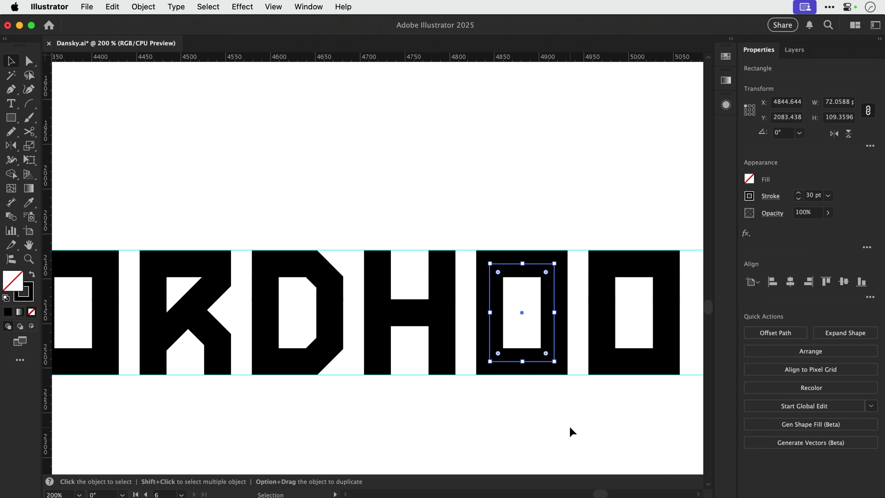
pyautogui.press('Delete')
pyautogui.press('a')
pyautogui.press('super+z')
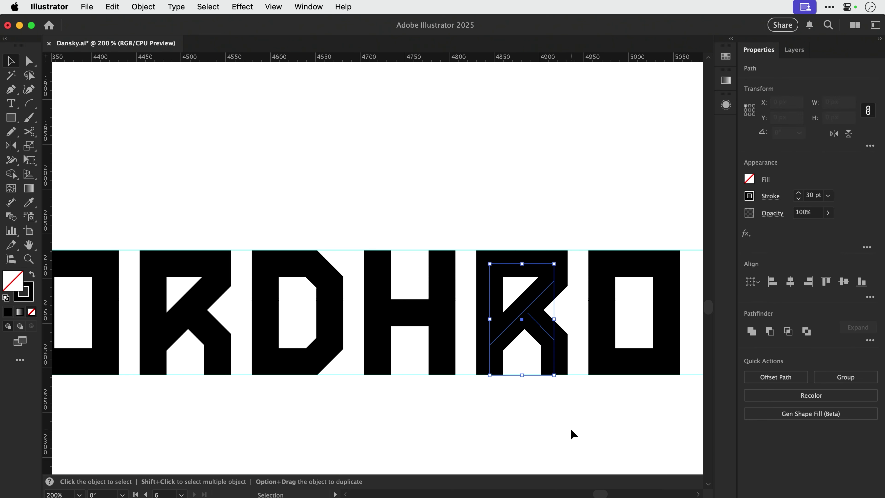
pyautogui.click(536, 198)
# Turn the R copy into an A by deleting its leg's diagonal segment and extending the leg's vertical stem up into the top arm.
pyautogui.moveTo(551, 250); pyautogui.dragTo(478, 207)
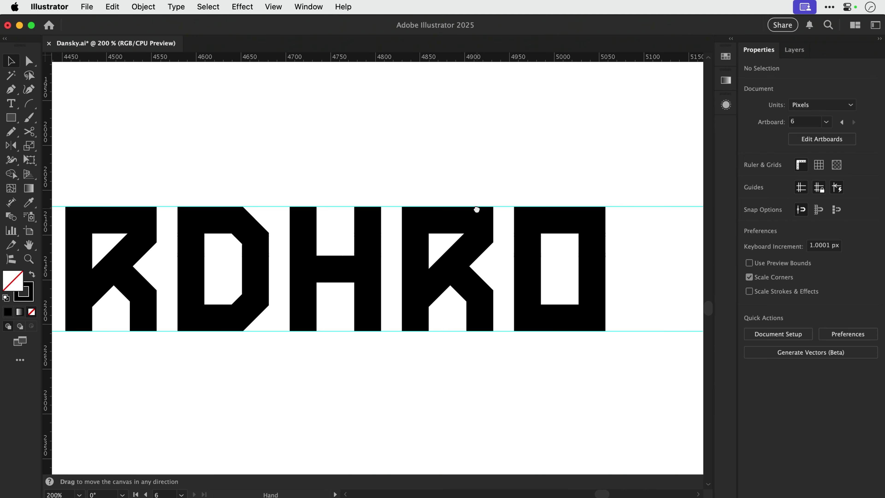
pyautogui.press('super+space')
pyautogui.moveTo(358, 169); pyautogui.dragTo(547, 379)
pyautogui.press('a')
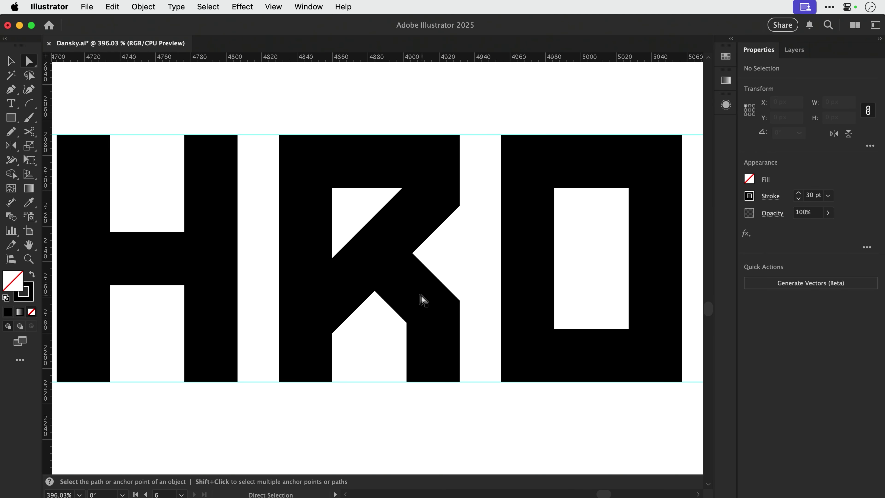
pyautogui.click(419, 297)
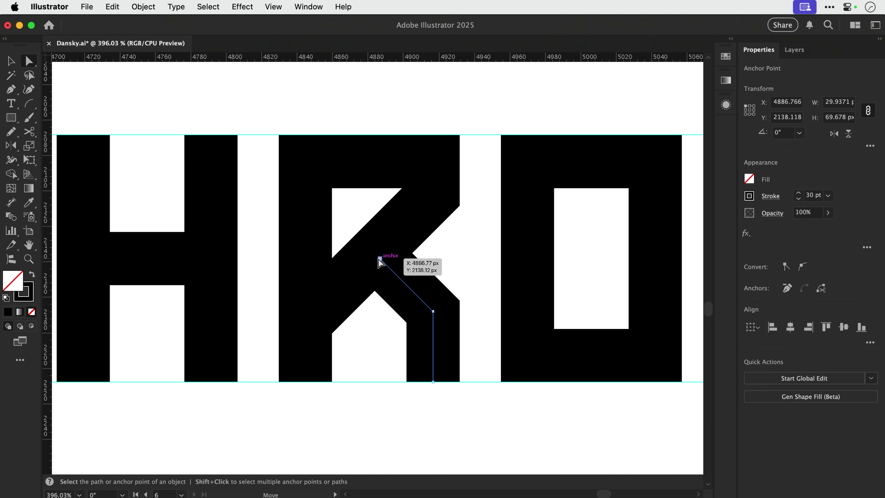
pyautogui.press('Delete')
pyautogui.click(428, 304)
pyautogui.moveTo(433, 311); pyautogui.dragTo(439, 146)
pyautogui.click(455, 311)
pyautogui.press('super+1')
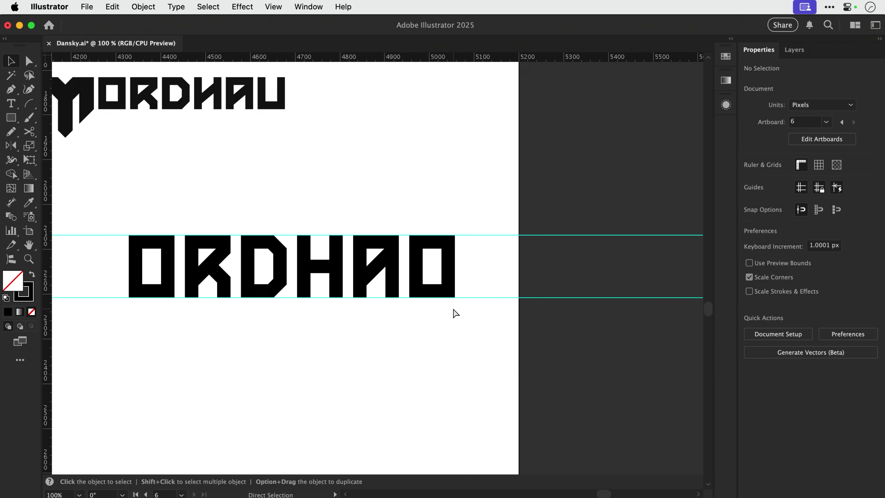
# Turn the sixth letter's rectangle into a U by deleting its top segment and extending both arms up to the upper guide.
pyautogui.press('super+minus')
pyautogui.moveTo(415, 310); pyautogui.dragTo(476, 349)
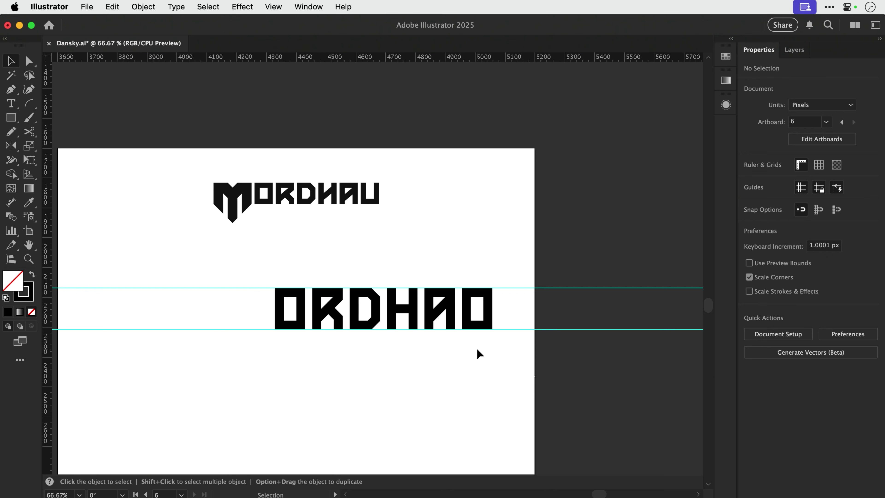
pyautogui.press('z')
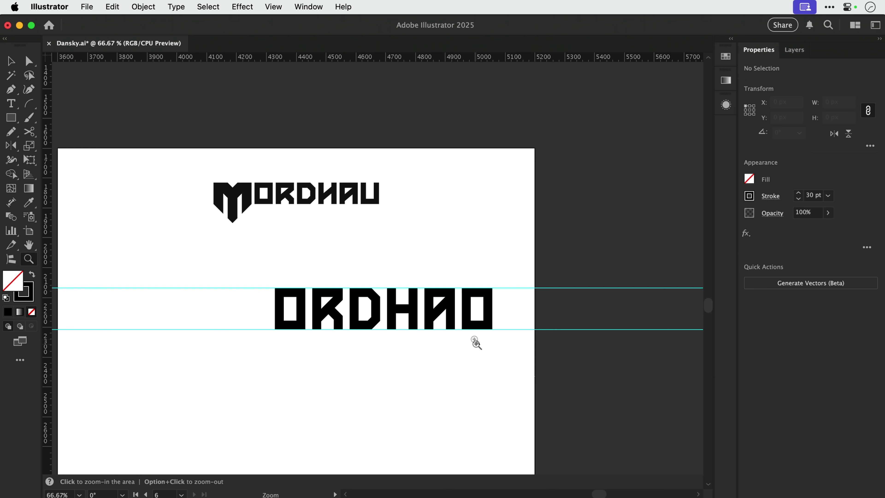
pyautogui.moveTo(445, 262); pyautogui.dragTo(508, 366)
pyautogui.press('a')
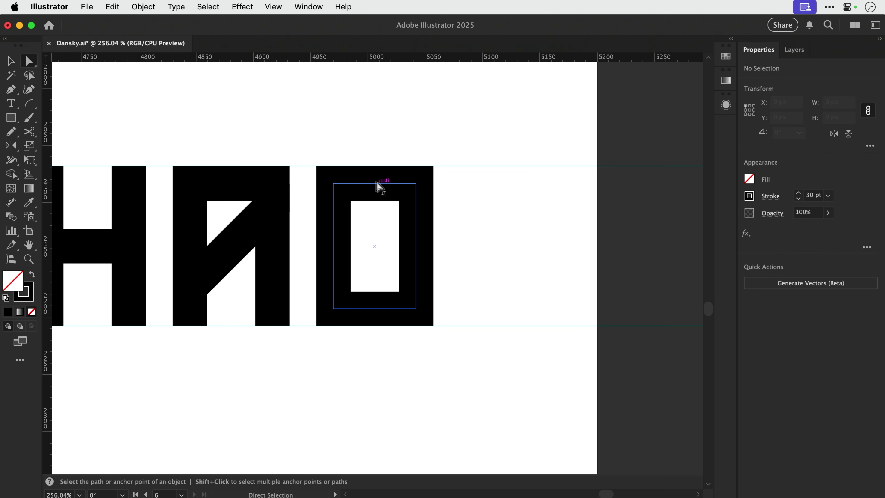
pyautogui.click(373, 183)
pyautogui.press('BackSpace')
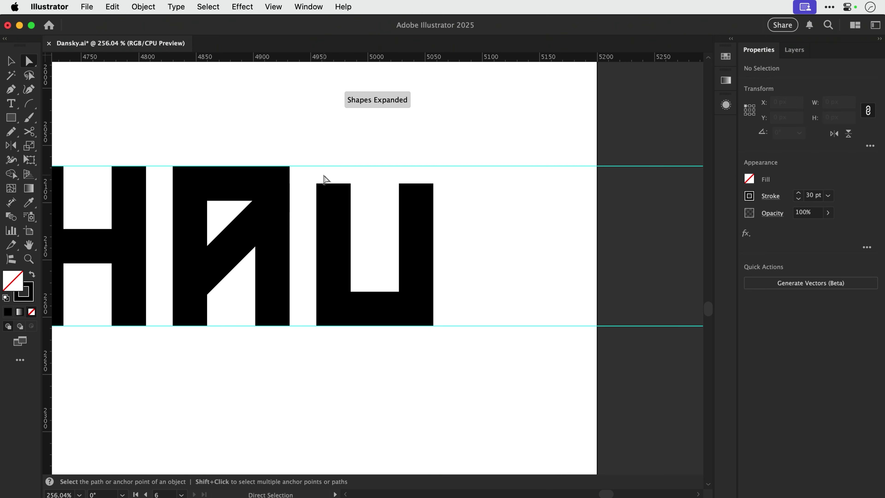
pyautogui.moveTo(416, 183); pyautogui.dragTo(417, 167)
# Shift the letters R, D, H, A and U about 10 px left together to tighten the gap after the O.
pyautogui.press('v')
pyautogui.press('super+minus')
pyautogui.press('super+minus')
pyautogui.press('super+minus')
pyautogui.press('super+minus')
pyautogui.press('space')
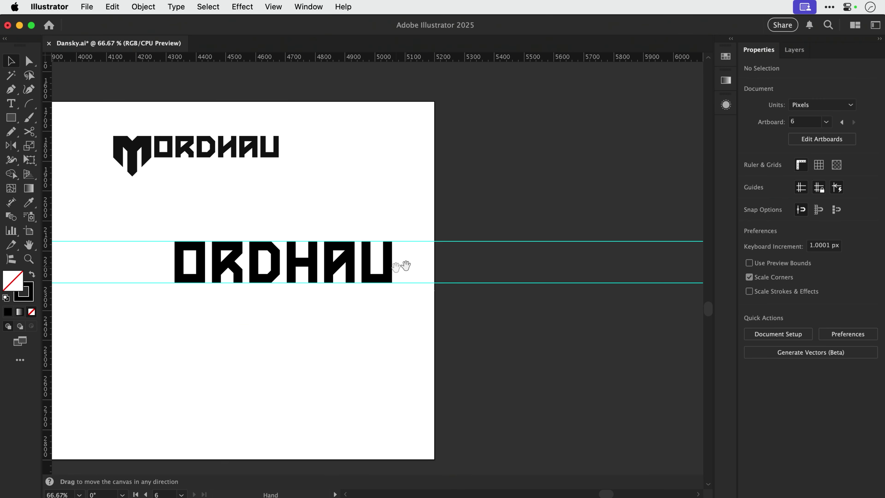
pyautogui.moveTo(319, 296); pyautogui.dragTo(384, 333)
pyautogui.press('super+space')
pyautogui.moveTo(192, 223); pyautogui.dragTo(512, 368)
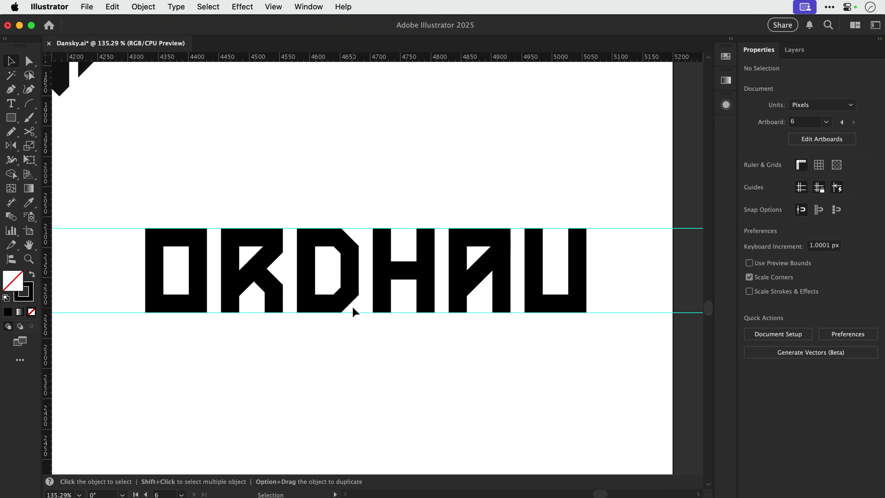
pyautogui.moveTo(279, 217); pyautogui.dragTo(604, 358)
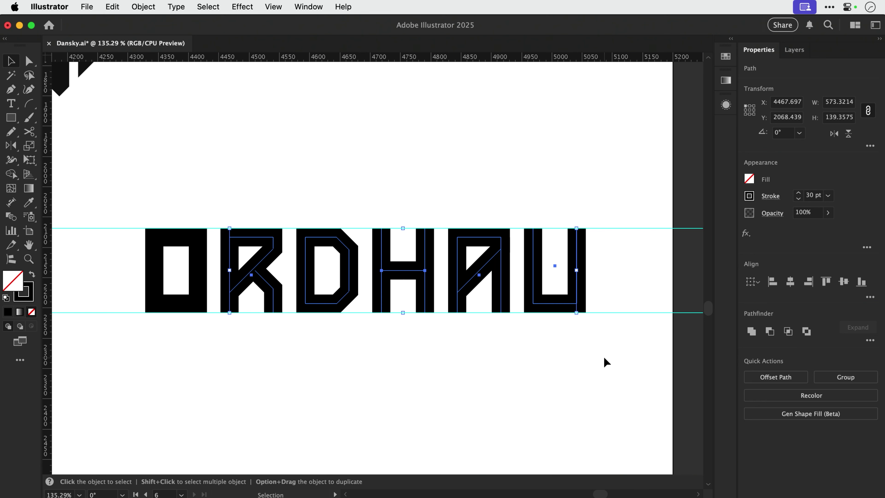
pyautogui.hotkey('shift', 'Left')
pyautogui.hotkey('shift', 'Right')
pyautogui.hotkey('shift', 'Right')
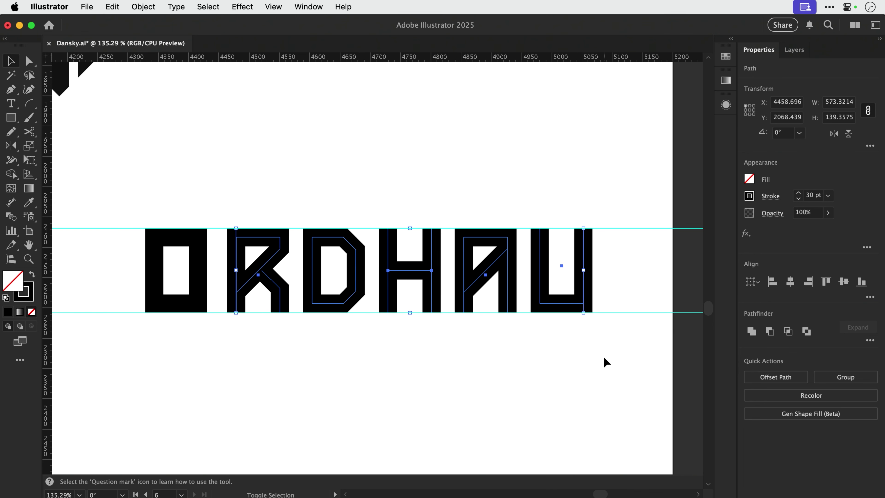
pyautogui.hotkey('shift', 'Left')
pyautogui.hotkey('shift', 'Left')
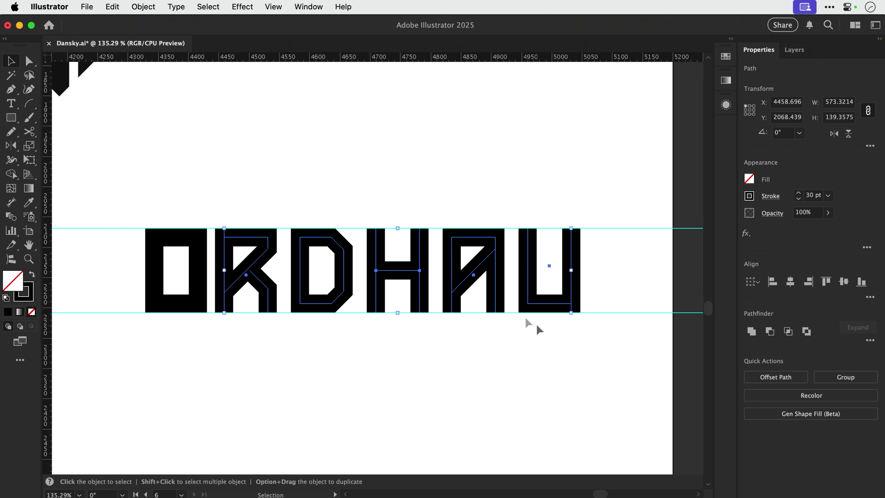
# Tighten the remaining letter gaps by moving D through U, H through U, A and U, and finally U alone, 10 px left each.
pyautogui.moveTo(289, 193); pyautogui.dragTo(615, 371)
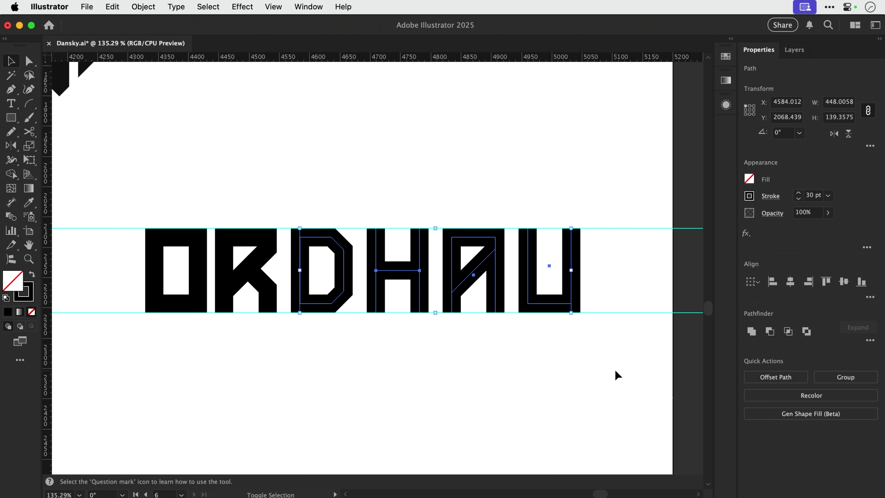
pyautogui.hotkey('shift', 'Left')
pyautogui.moveTo(344, 199); pyautogui.dragTo(601, 357)
pyautogui.hotkey('shift', 'Left')
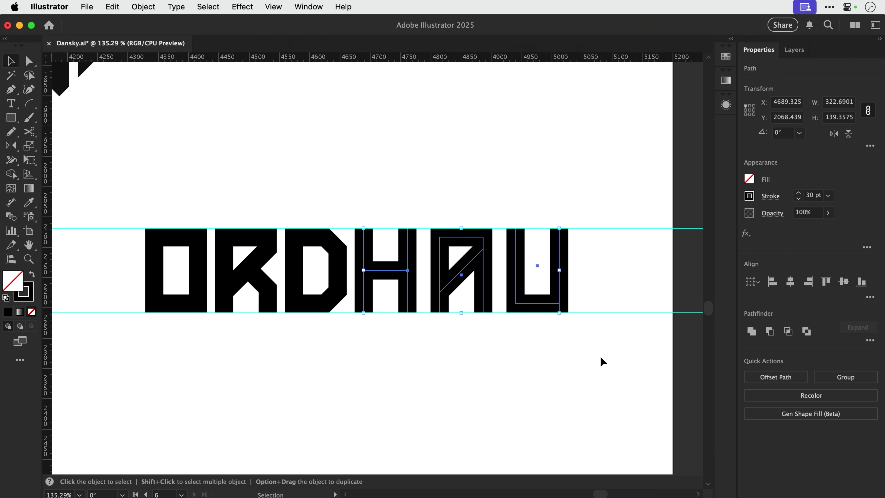
pyautogui.moveTo(421, 195); pyautogui.dragTo(613, 366)
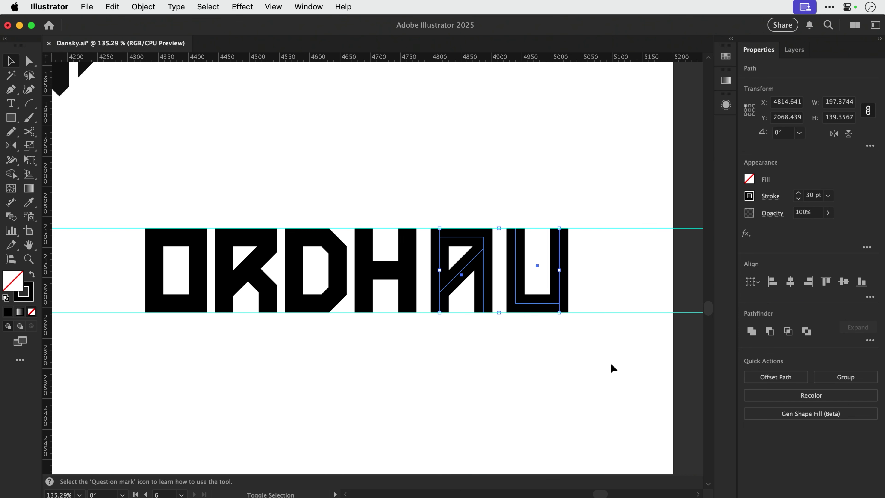
pyautogui.hotkey('shift', 'Left')
pyautogui.moveTo(498, 209); pyautogui.dragTo(589, 360)
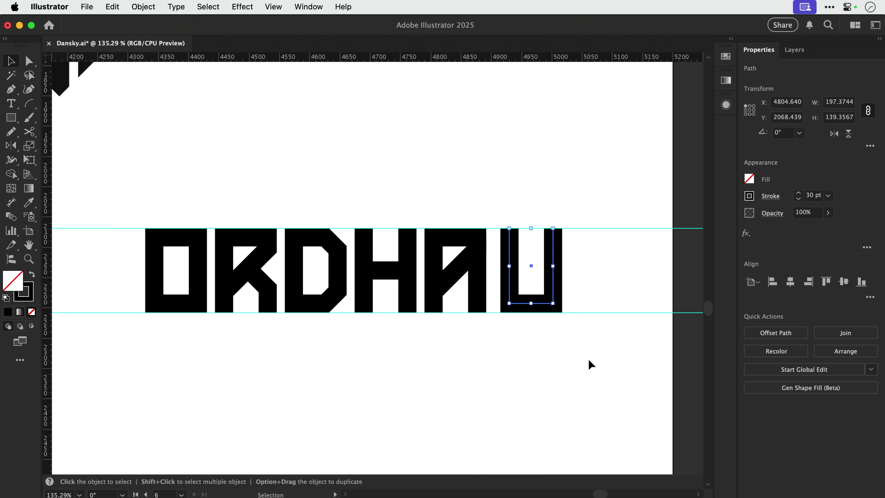
pyautogui.hotkey('shift', 'Left')
pyautogui.click(588, 361)
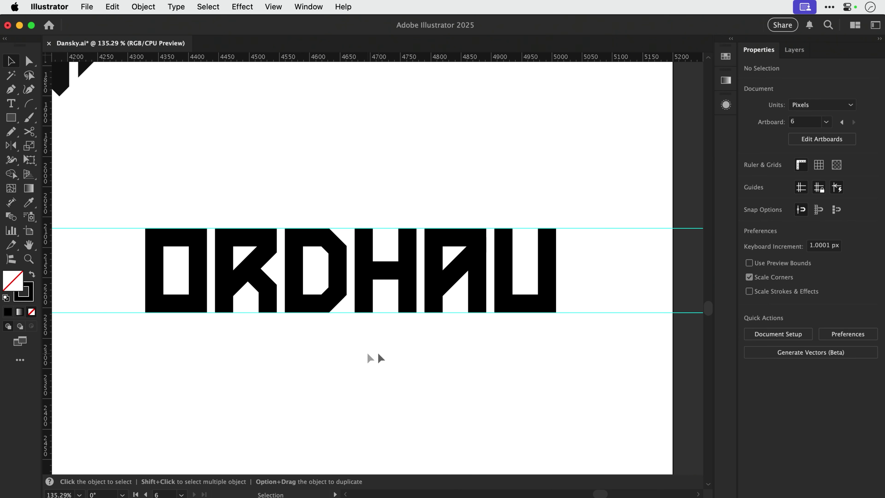
# Draw a closed half-M outline about 88 by 228 px before the O with the Pen tool, with a chamfered top-left corner and a 45° point below the lower guide.
pyautogui.moveTo(244, 361); pyautogui.dragTo(346, 383)
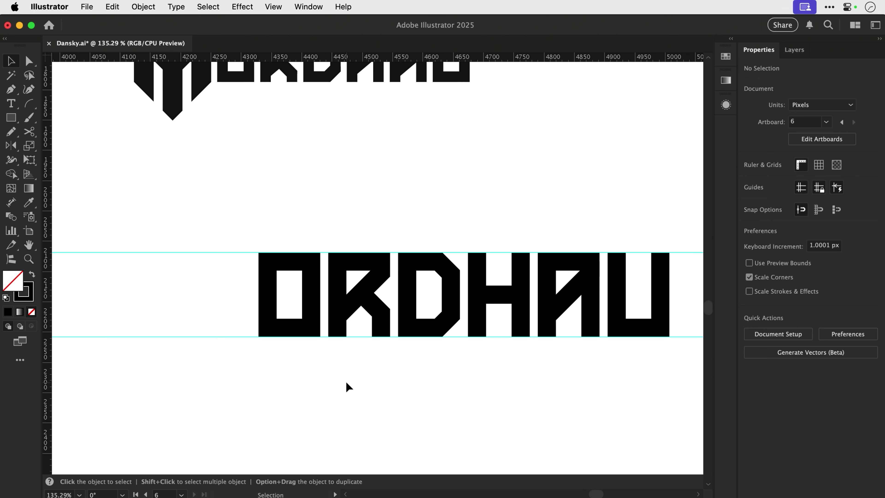
pyautogui.press('super+1')
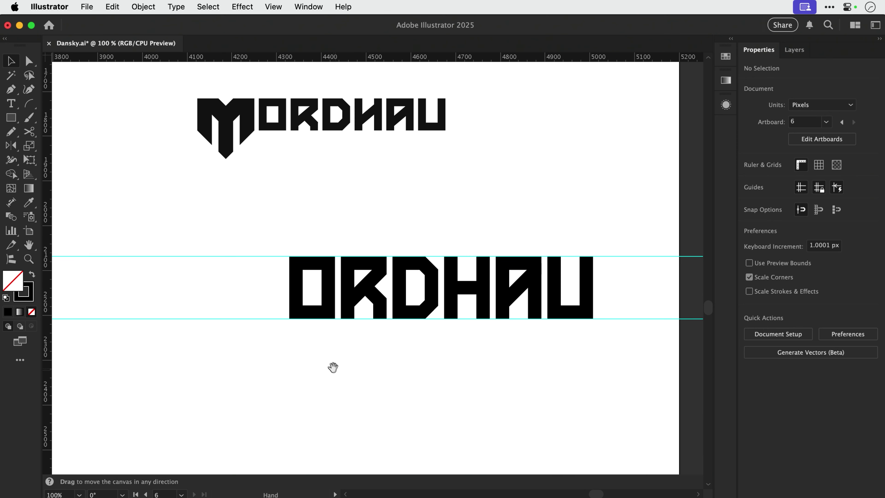
pyautogui.moveTo(323, 362); pyautogui.dragTo(385, 376)
pyautogui.moveTo(213, 95); pyautogui.dragTo(391, 367)
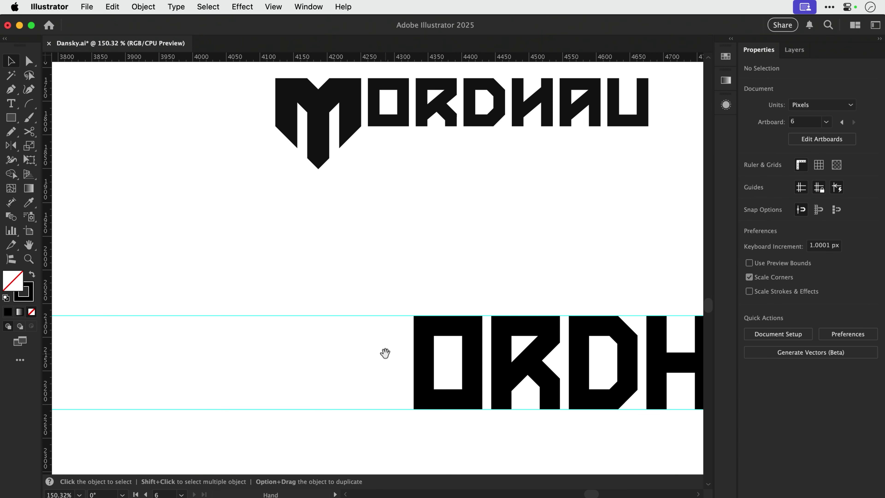
pyautogui.moveTo(390, 322); pyautogui.dragTo(386, 316)
pyautogui.click(9, 91)
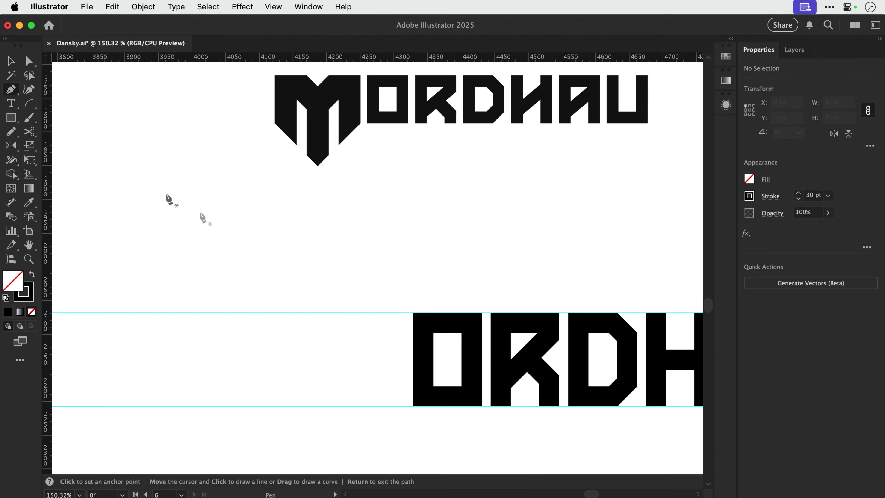
pyautogui.click(402, 312)
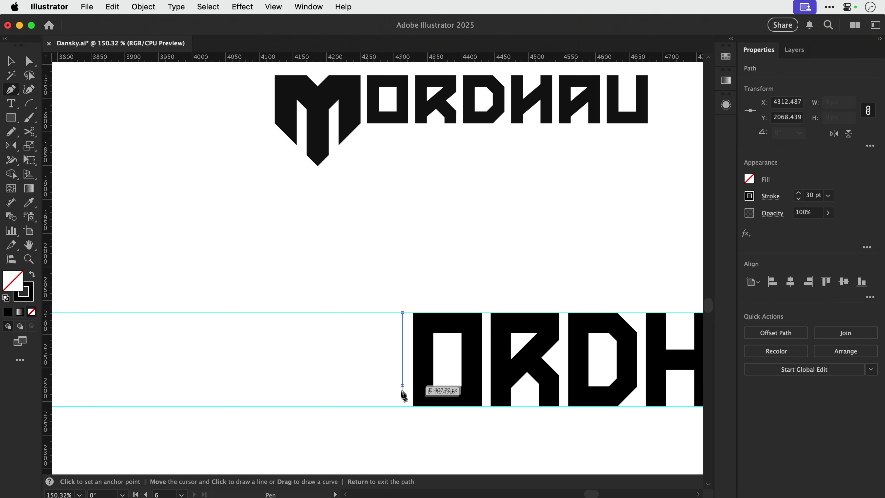
pyautogui.click(402, 406)
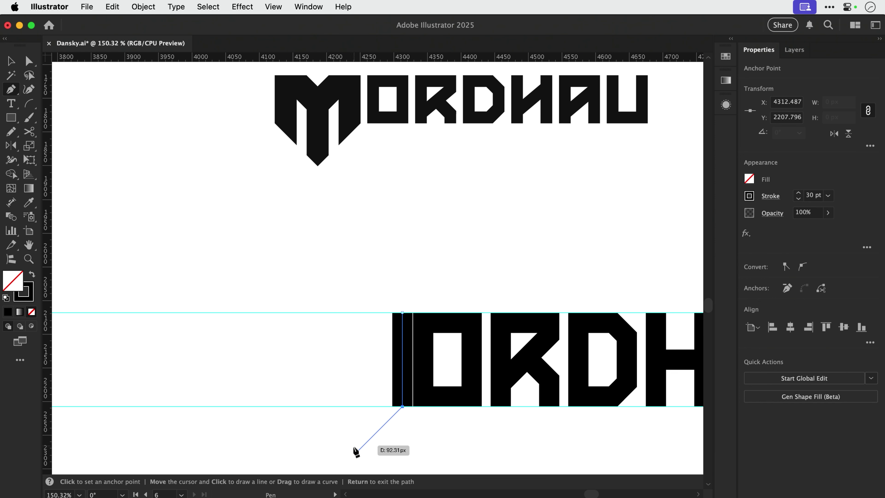
pyautogui.click(343, 465)
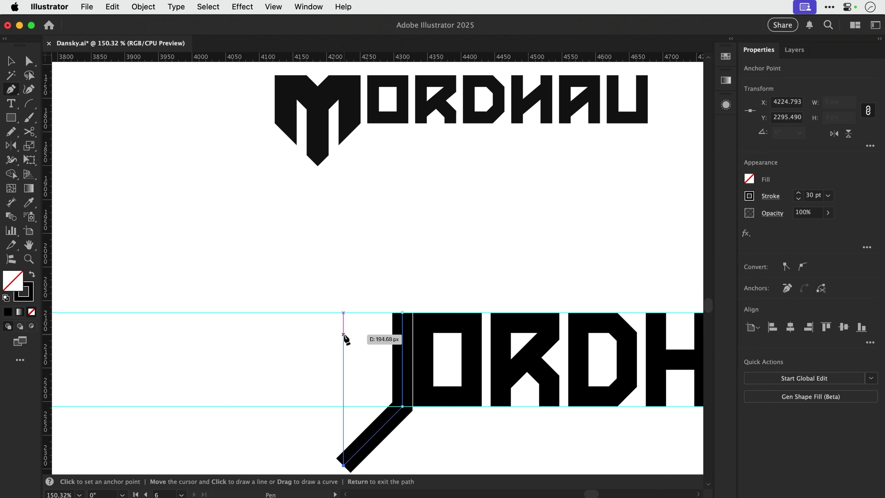
pyautogui.click(343, 333)
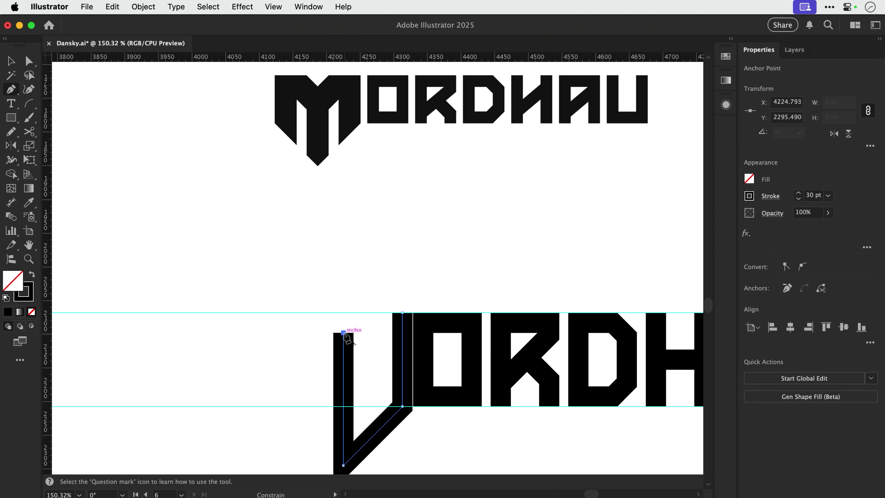
pyautogui.click(364, 312)
pyautogui.click(402, 312)
pyautogui.press('v')
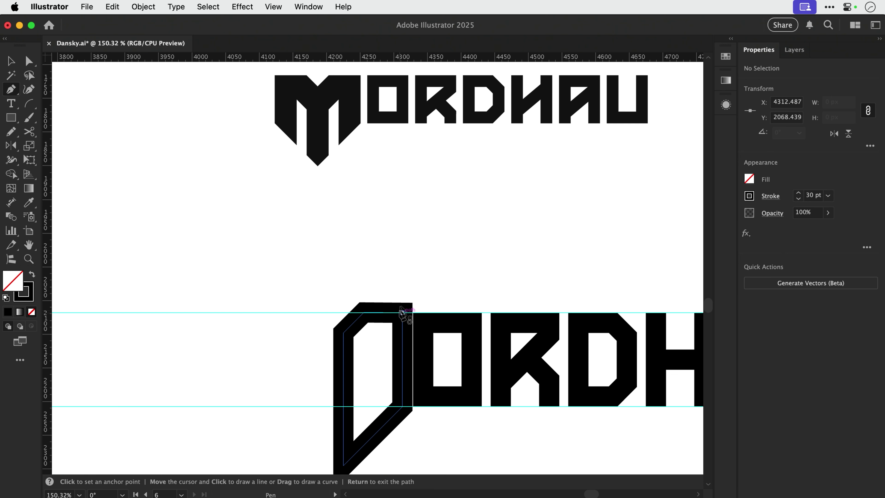
# Try to lower the half-M outline's three upper anchor points about 15 px so its stroke fits beneath the upper guide.
pyautogui.click(402, 271)
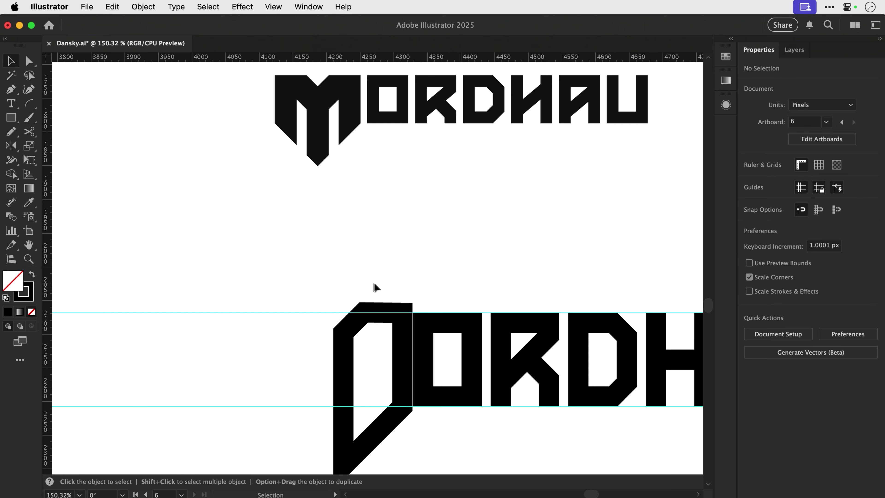
pyautogui.press('a')
pyautogui.moveTo(315, 281); pyautogui.dragTo(369, 355)
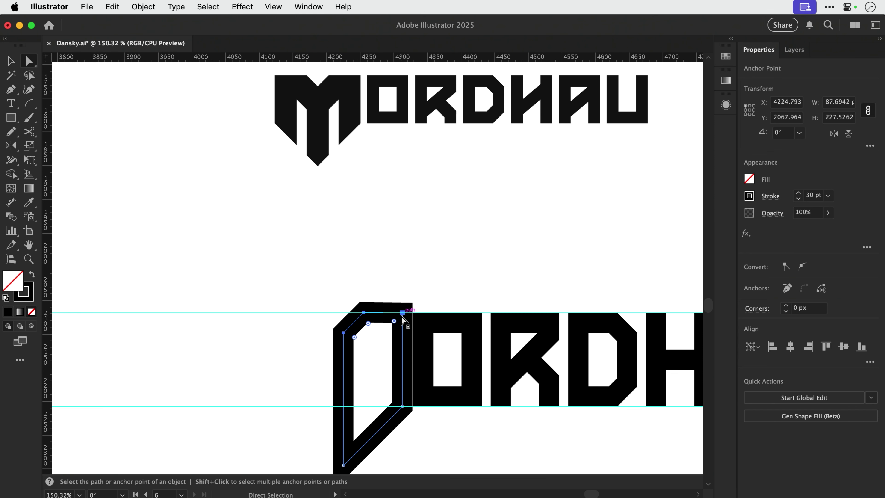
pyautogui.moveTo(403, 314); pyautogui.dragTo(402, 328)
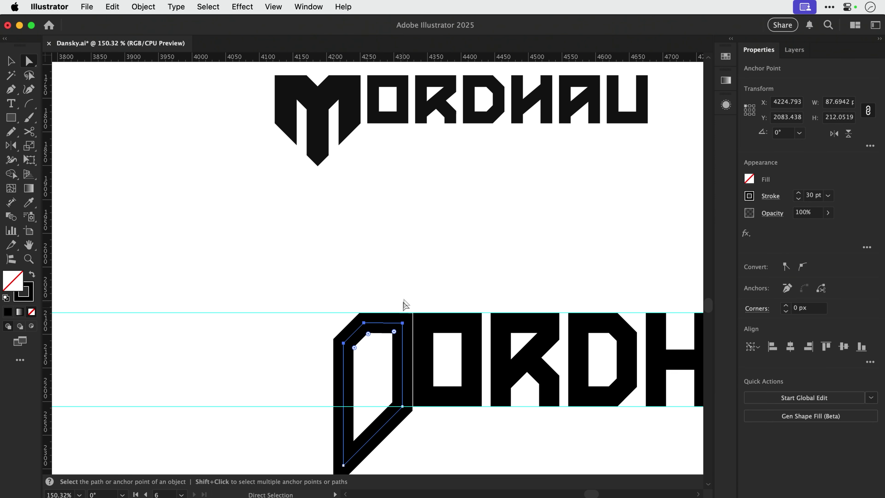
pyautogui.click(403, 293)
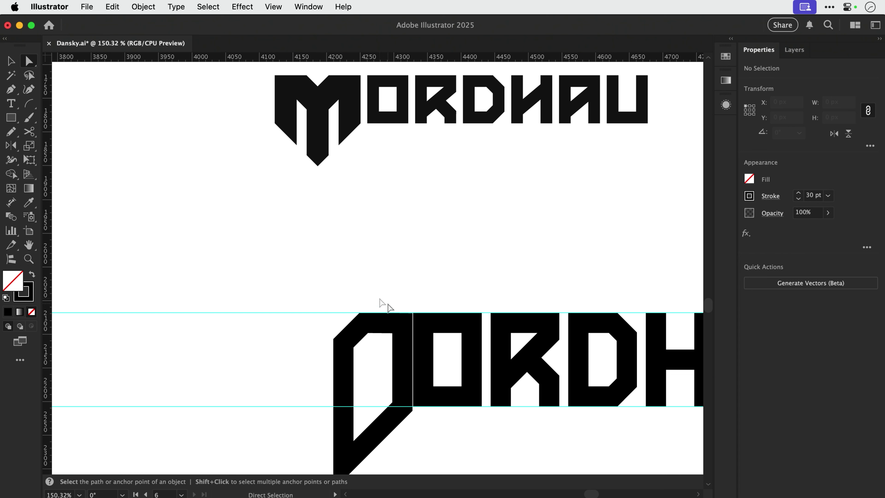
# Try swapping the half-M's fill and stroke, and undo both the swap and the anchor move.
pyautogui.press('v')
pyautogui.click(355, 329)
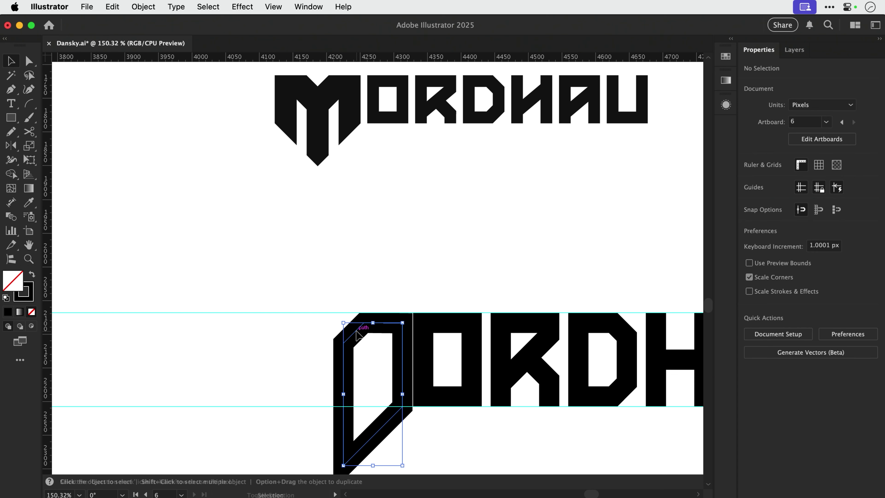
pyautogui.hotkey('shift', 'x')
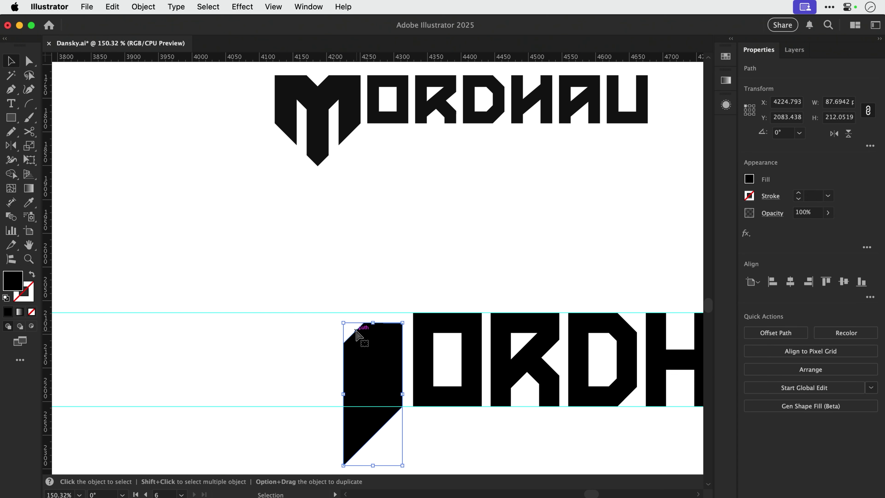
pyautogui.press('super+z')
pyautogui.press('super+z')
# Swap fill and stroke on the half-M outline at its original height to make it a solid black shape without a stroke.
pyautogui.hotkey('shift', 'x')
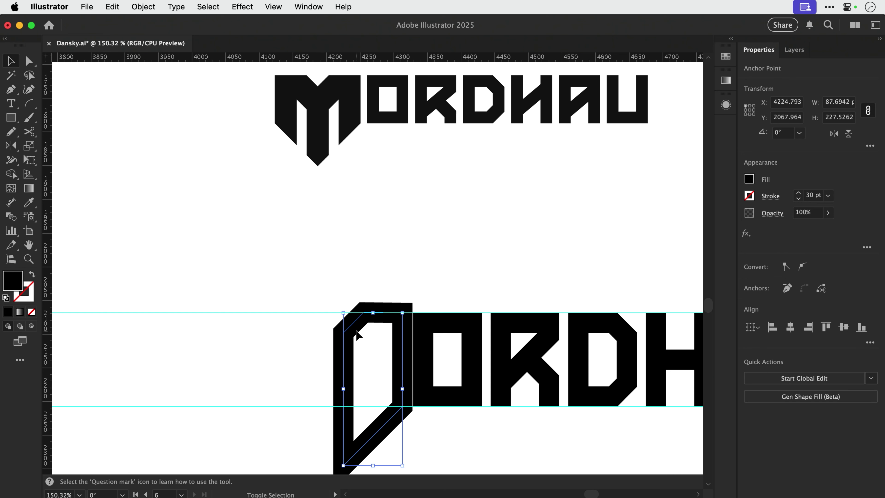
pyautogui.click(367, 254)
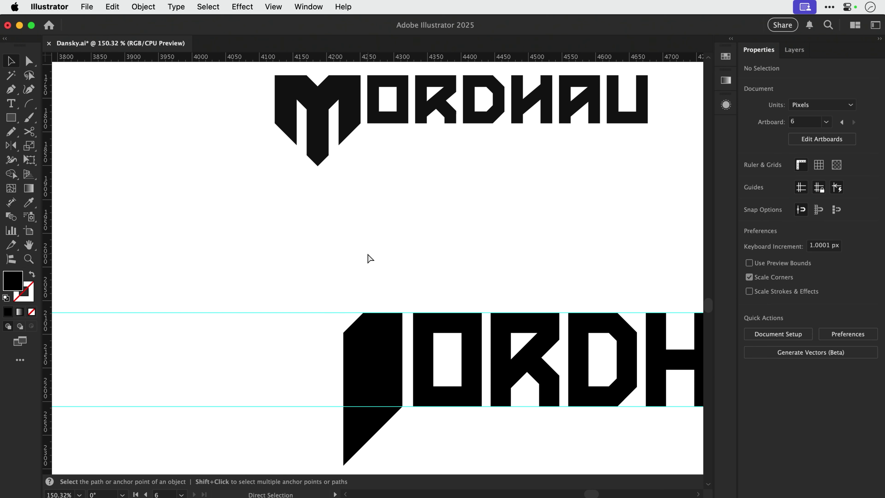
pyautogui.press('super+z')
pyautogui.click(368, 254)
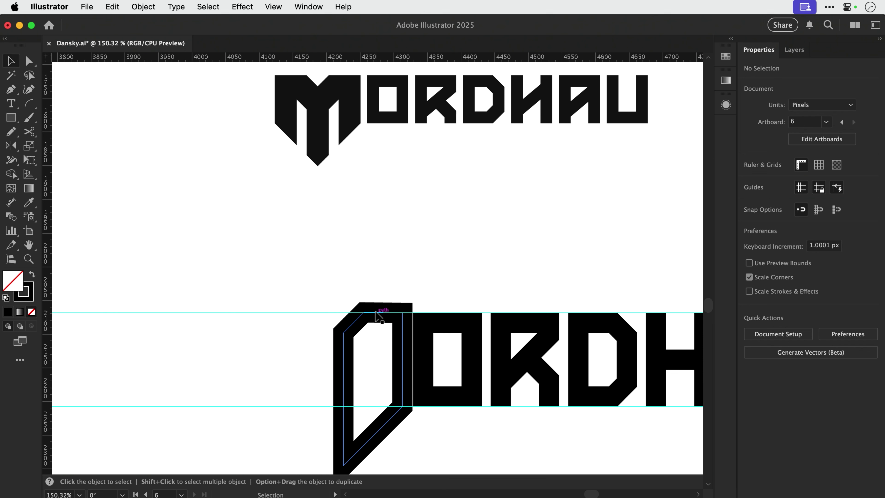
pyautogui.click(353, 330)
pyautogui.hotkey('shift', 'x')
pyautogui.click(383, 257)
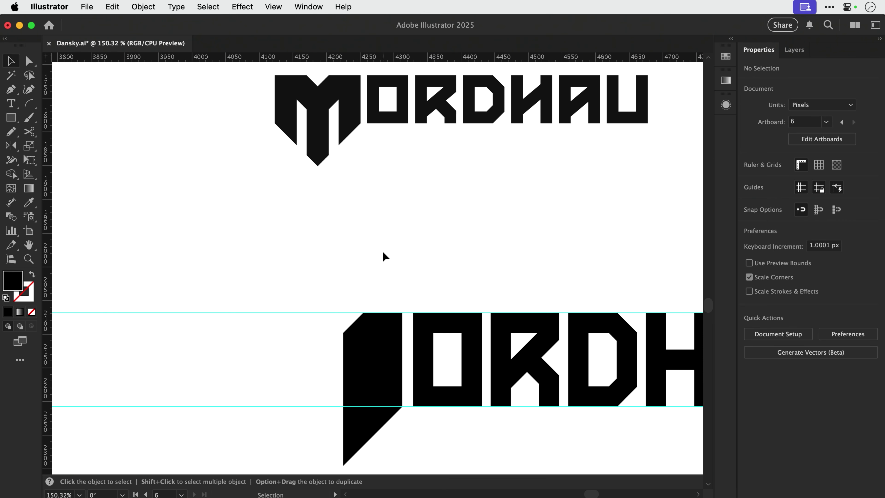
# Create a white copy of the half-M, scaled down to about 18 by 46 px, inside the black half-M.
pyautogui.click(381, 345)
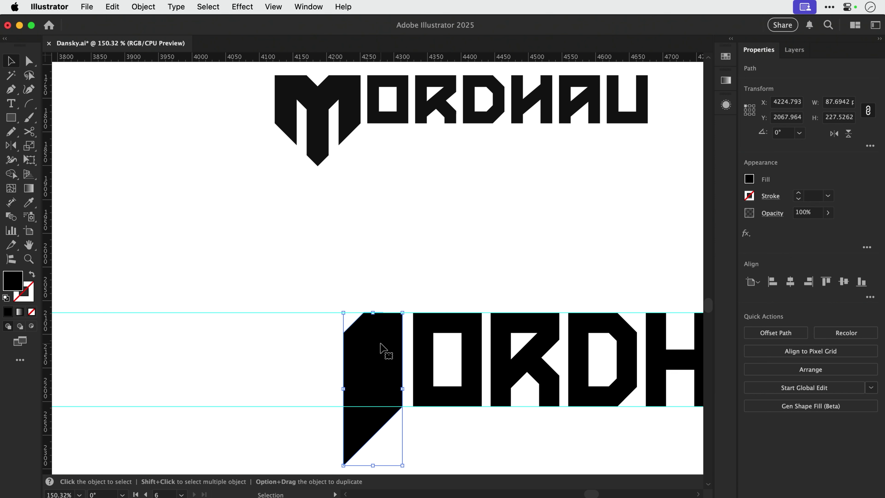
pyautogui.press('a')
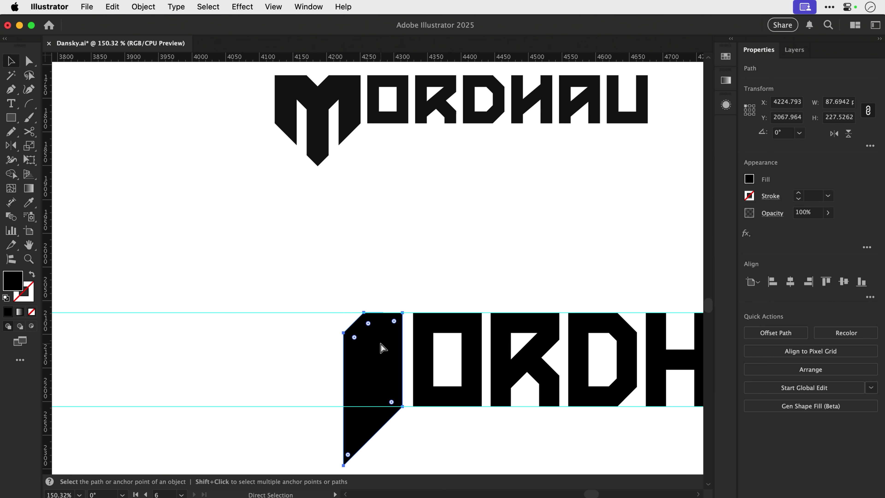
pyautogui.press('v')
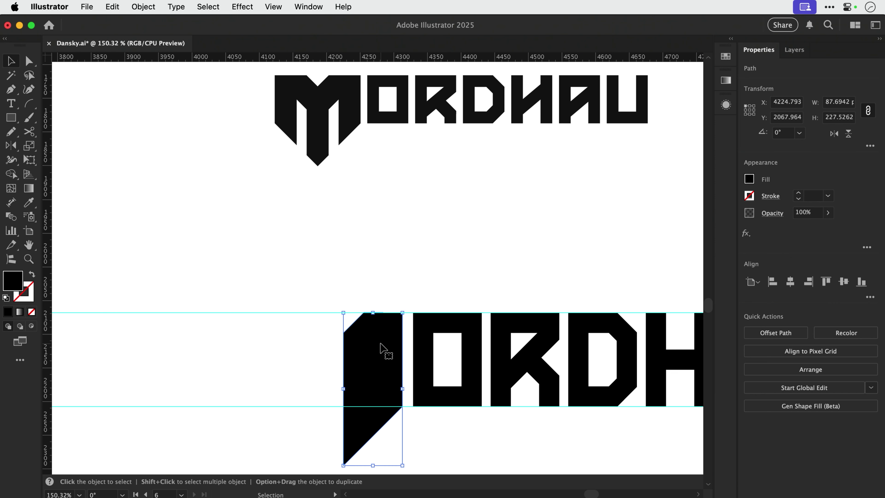
pyautogui.press('i')
pyautogui.click(338, 271)
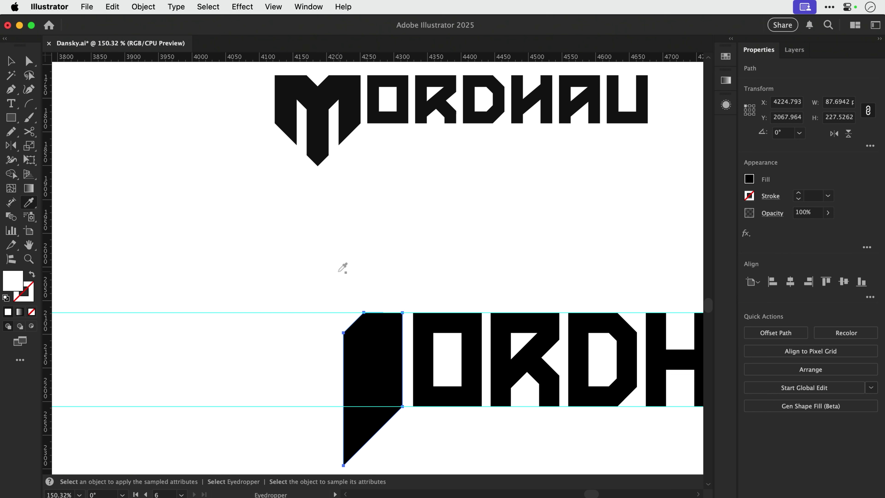
pyautogui.press('v')
pyautogui.moveTo(402, 313); pyautogui.dragTo(378, 371)
pyautogui.press('super+shift+a')
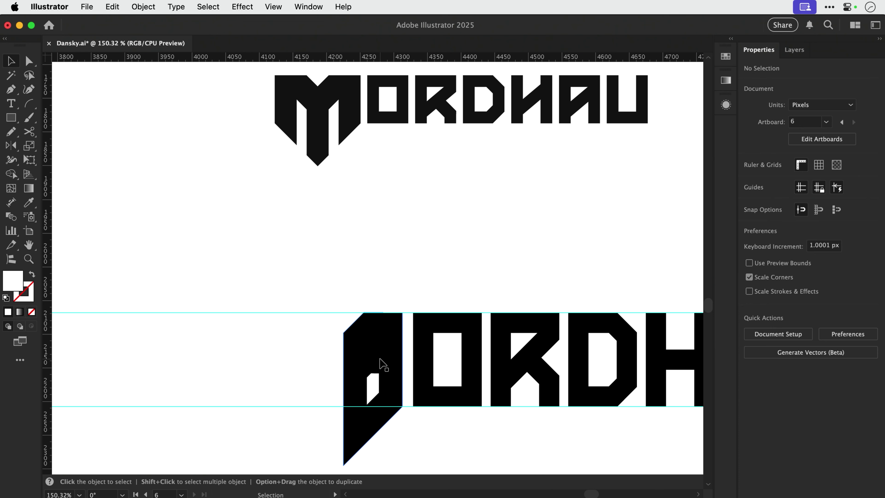
# Reshape the white copy into a slanted slot by extending its chamfer up along 45° to the right edge.
pyautogui.press('z')
pyautogui.moveTo(316, 297); pyautogui.dragTo(416, 410)
pyautogui.press('a')
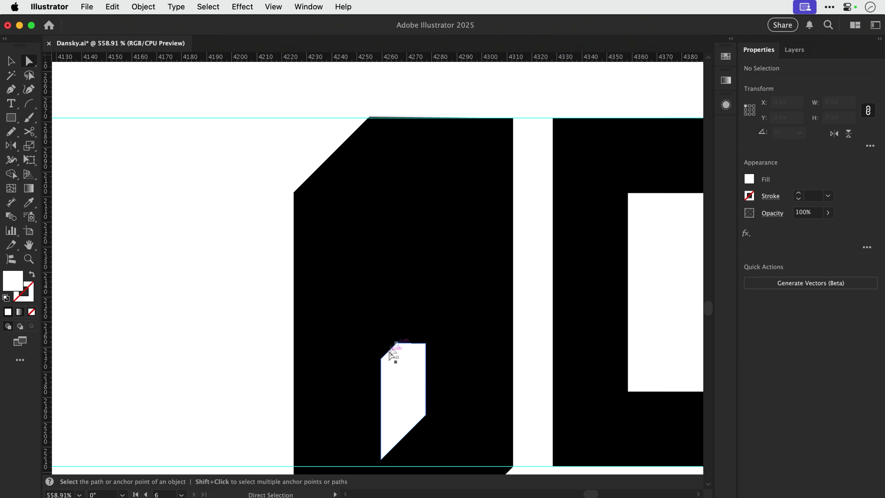
pyautogui.moveTo(400, 344); pyautogui.dragTo(426, 313)
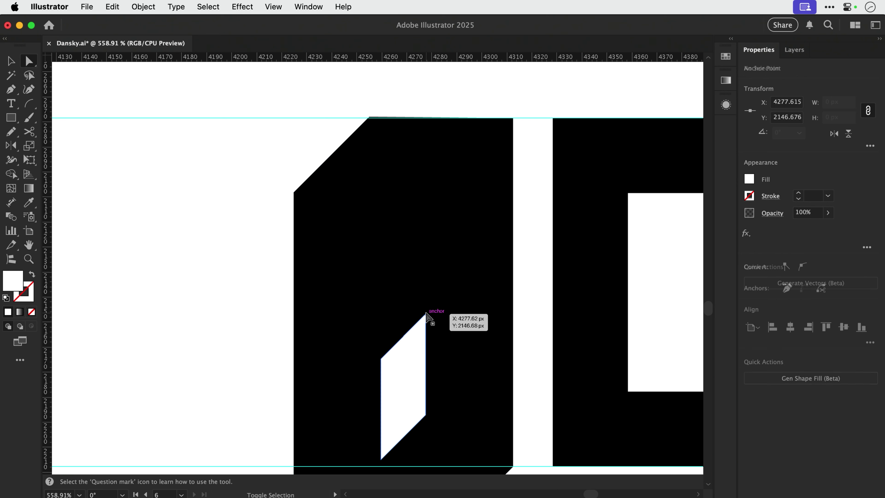
pyautogui.press('super+shift+a')
# Lower the white slot's two bottom anchor points about 108 px so it cuts through the half-M's diagonal base.
pyautogui.press('super+minus')
pyautogui.press('super+minus')
pyautogui.press('super+minus')
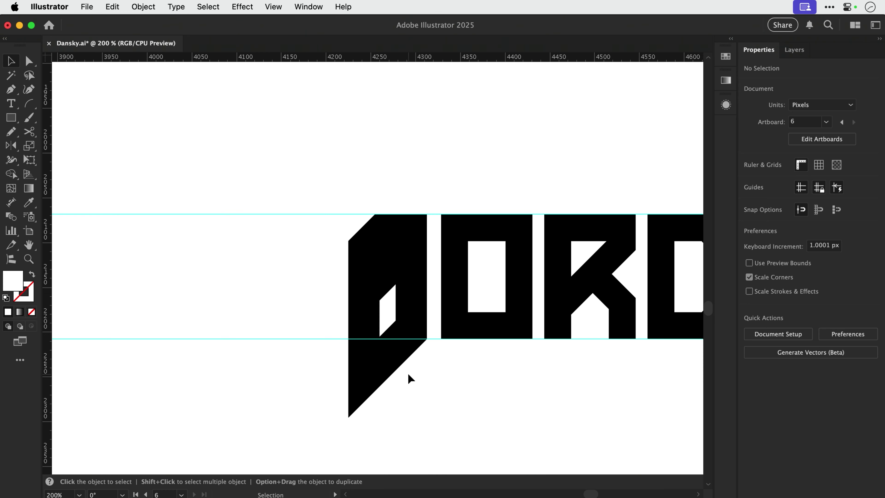
pyautogui.press('a')
pyautogui.click(380, 336)
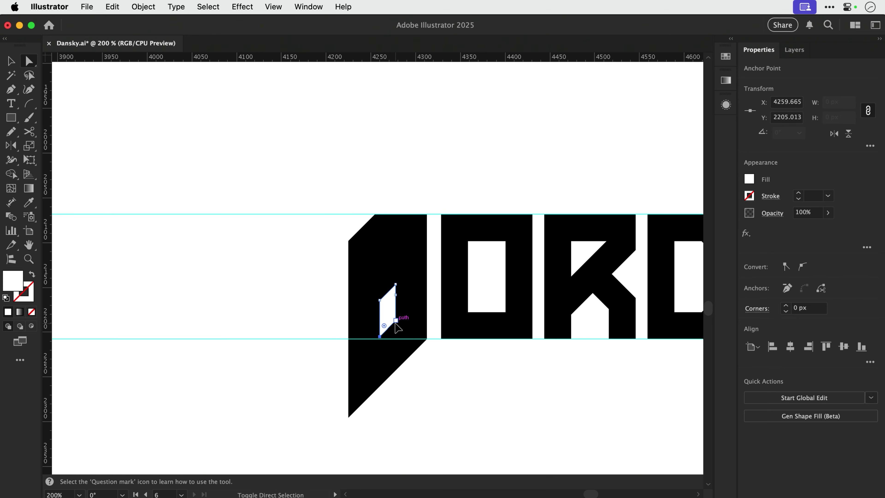
pyautogui.keyDown('shift'); pyautogui.click(396, 321); pyautogui.keyUp('shift')
pyautogui.moveTo(395, 321); pyautogui.dragTo(402, 417)
pyautogui.click(399, 375)
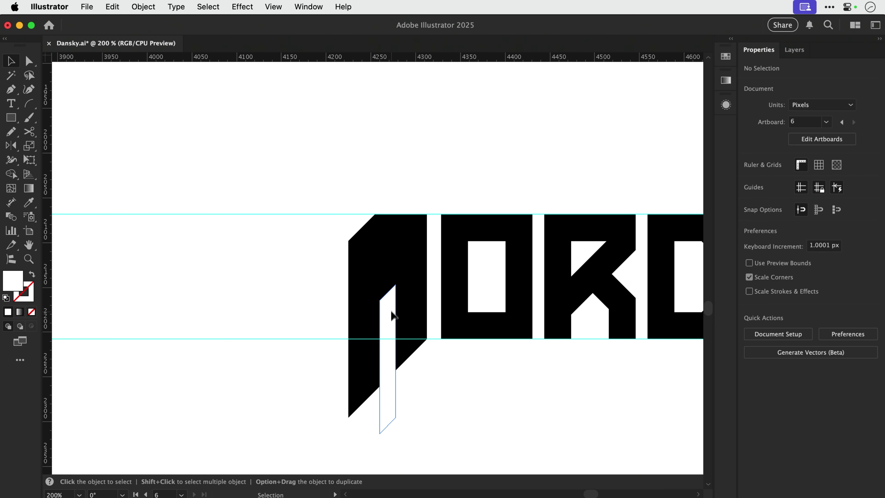
# Move the white slot up inside the half-M until its tip aligns with the top of the O's counter.
pyautogui.click(391, 298)
pyautogui.press('super+minus')
pyautogui.press('super+shift+a')
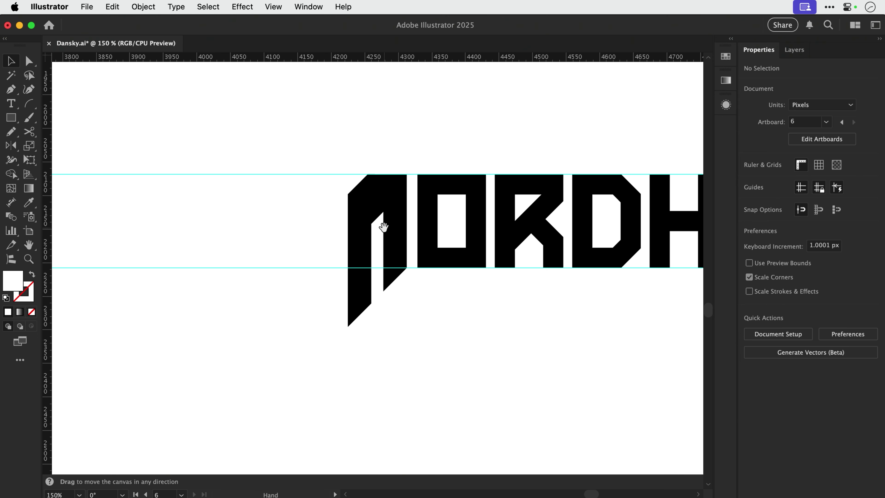
pyautogui.moveTo(384, 229); pyautogui.dragTo(387, 367)
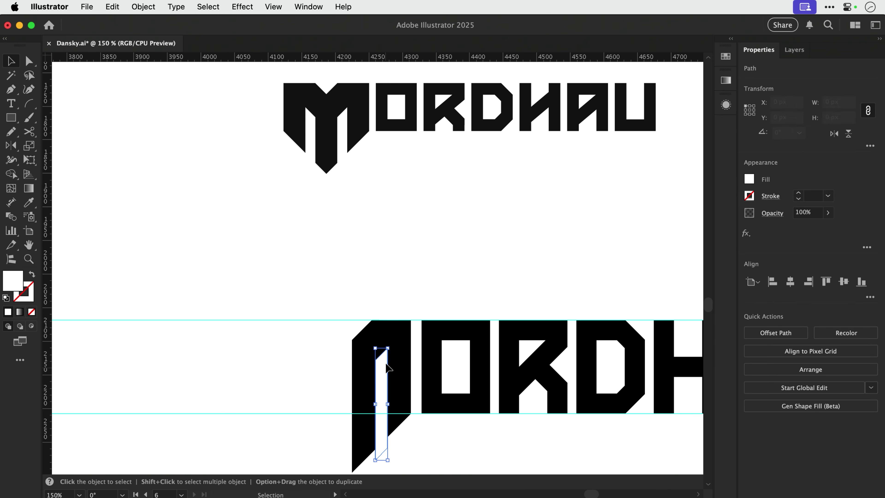
pyautogui.press('super+shift+a')
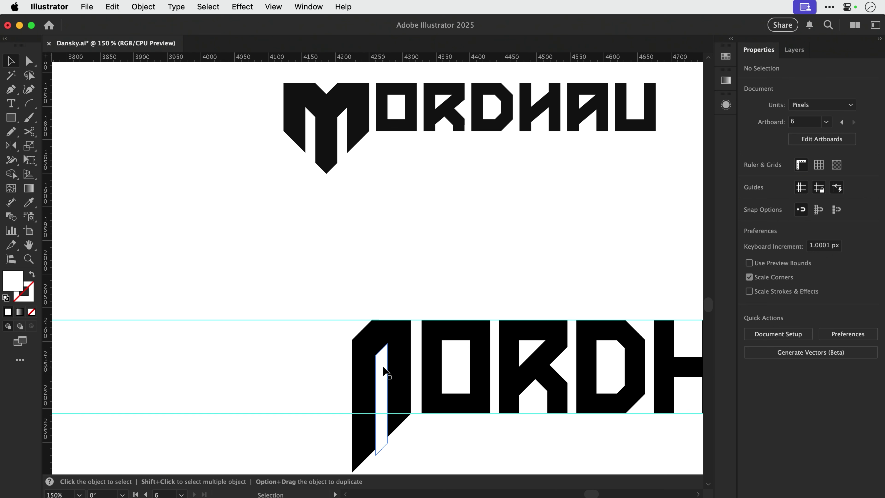
pyautogui.press('z')
pyautogui.moveTo(326, 298); pyautogui.dragTo(430, 393)
pyautogui.press('v')
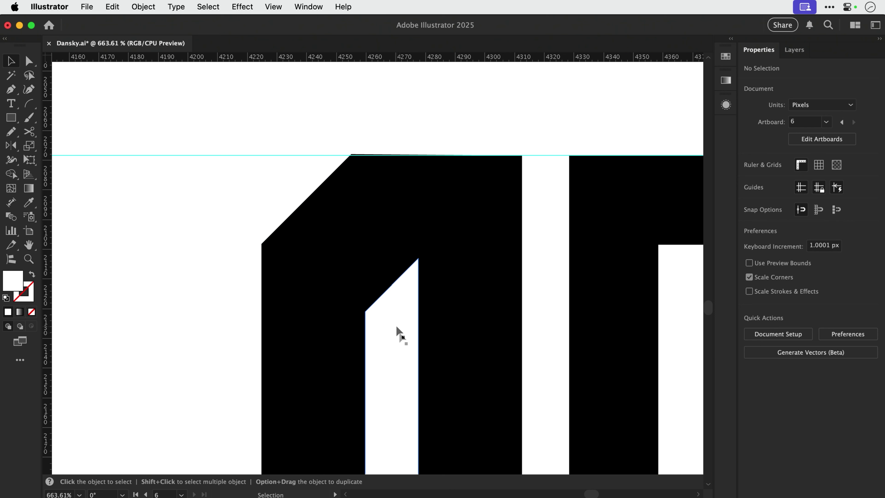
pyautogui.moveTo(400, 343); pyautogui.dragTo(401, 332)
pyautogui.press('super+shift+a')
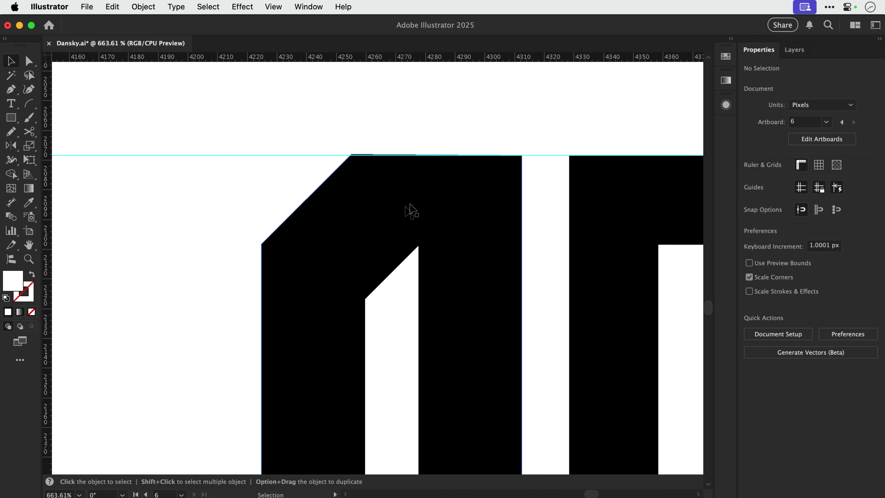
# Compare the half-M's proportions with the large M in the reference wordmark.
pyautogui.press('super+0')
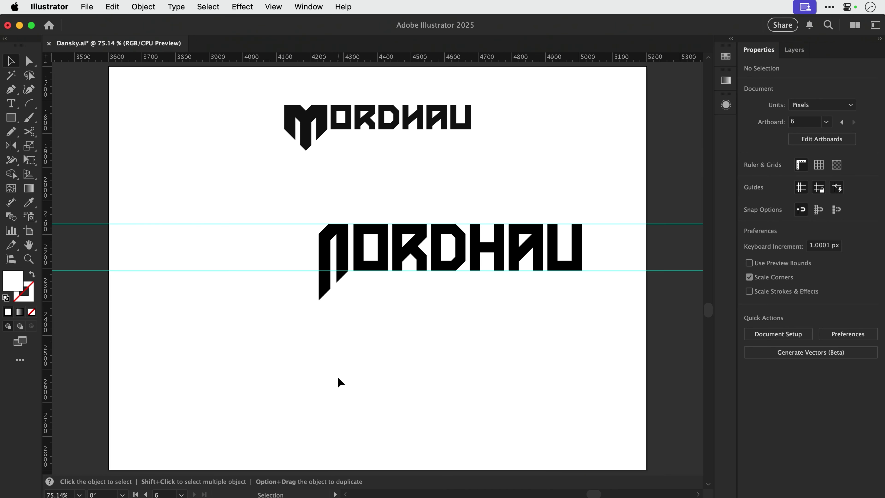
pyautogui.press('z')
pyautogui.moveTo(279, 198); pyautogui.dragTo(390, 119)
pyautogui.scroll(10, 385, 218)
pyautogui.moveTo(394, 277); pyautogui.dragTo(377, 239)
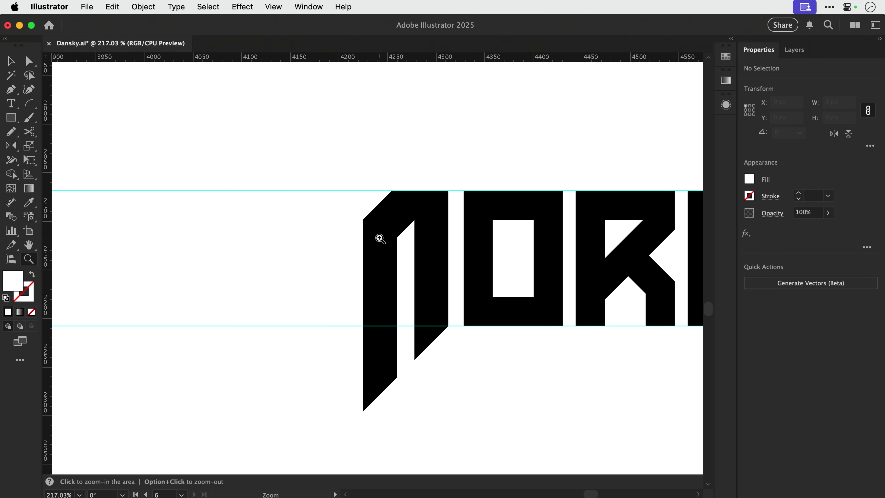
pyautogui.press('v')
pyautogui.press('a')
pyautogui.press('super+minus')
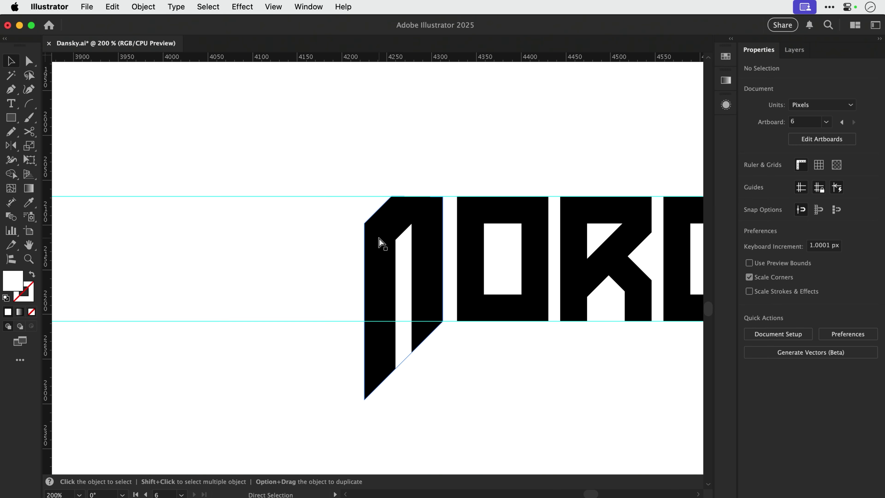
pyautogui.press('super+minus')
pyautogui.press('v')
pyautogui.press('space')
pyautogui.moveTo(380, 240); pyautogui.dragTo(380, 269)
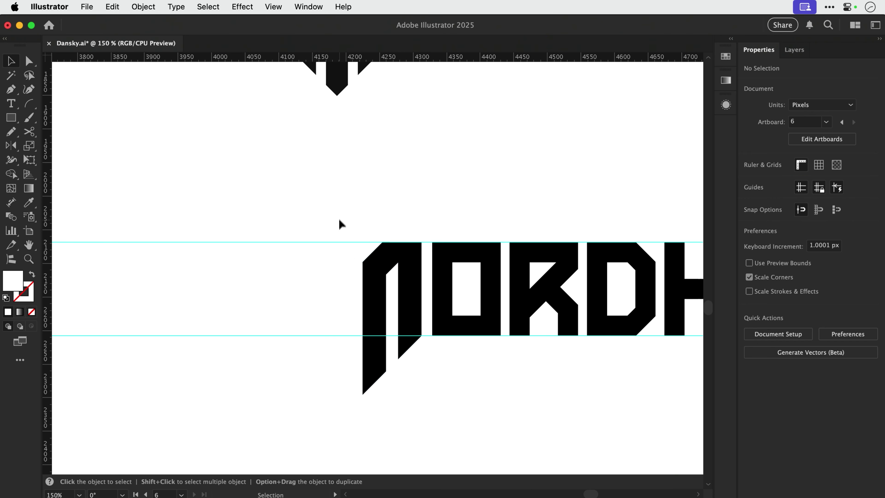
# Scale the half-M and slot proportionally to about 96 px wide and raise their lower anchors so the right corner meets the lower guide.
pyautogui.moveTo(339, 219); pyautogui.dragTo(412, 423)
pyautogui.moveTo(362, 395); pyautogui.dragTo(439, 270)
pyautogui.click(340, 428)
pyautogui.press('a')
pyautogui.press('z')
pyautogui.press('a')
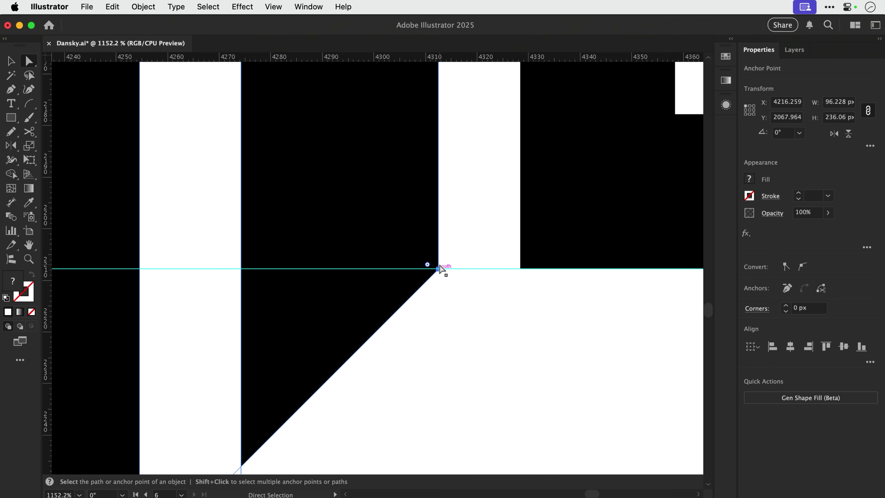
pyautogui.press('v')
pyautogui.click(456, 349)
pyautogui.press('super+0')
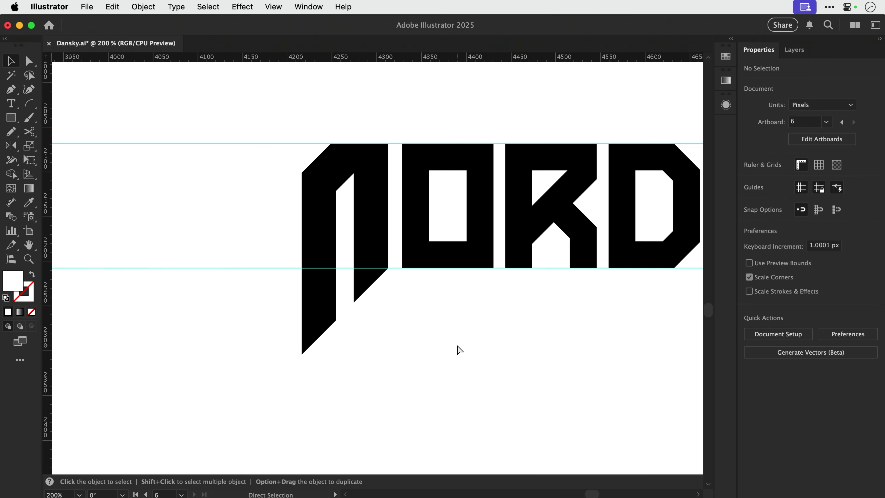
pyautogui.press('space')
pyautogui.moveTo(403, 307); pyautogui.dragTo(441, 338)
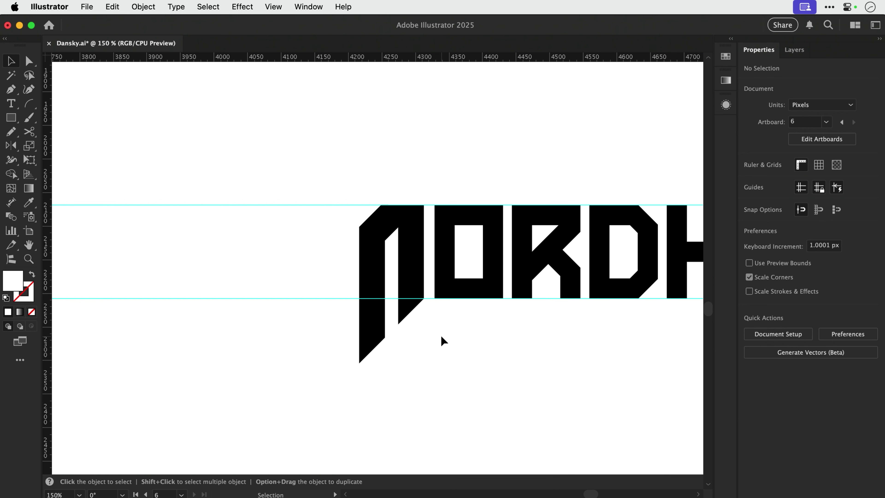
# Try to complete the M with a horizontally flipped copy of the half-M and slot joined to its left edge.
pyautogui.press('a')
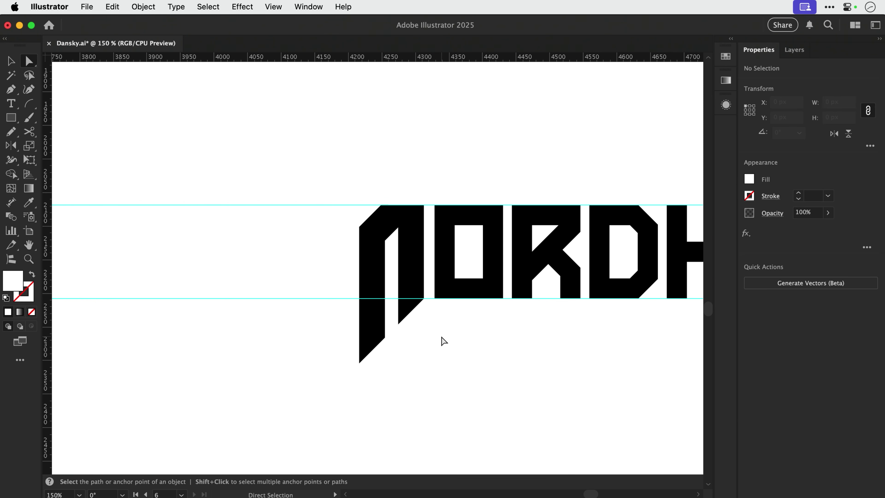
pyautogui.press('v')
pyautogui.press('super+0')
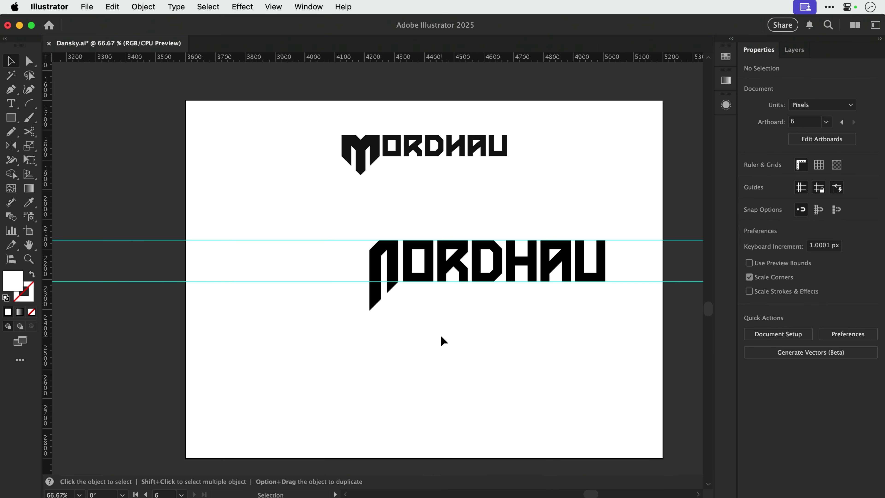
pyautogui.press('z')
pyautogui.moveTo(331, 207); pyautogui.dragTo(427, 337)
pyautogui.press('a')
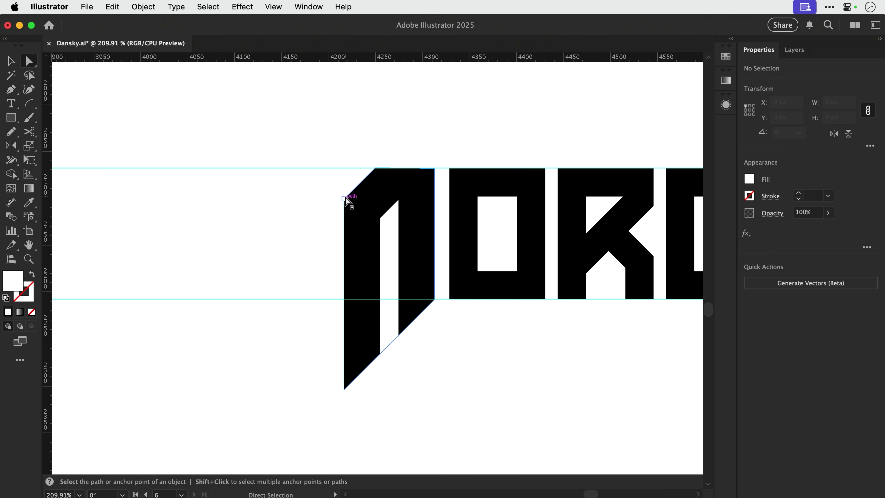
pyautogui.click(345, 198)
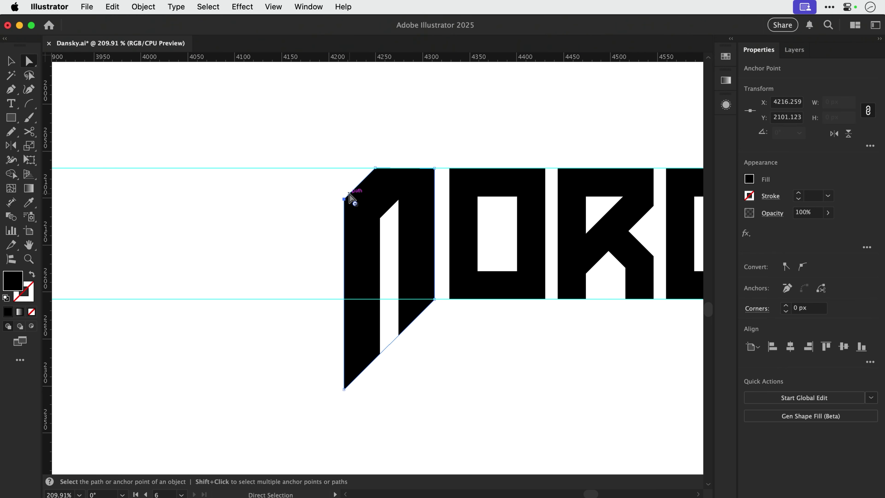
pyautogui.press('v')
pyautogui.moveTo(312, 134); pyautogui.dragTo(419, 390)
pyautogui.moveTo(418, 276); pyautogui.dragTo(337, 266)
pyautogui.click(834, 133)
pyautogui.moveTo(262, 205); pyautogui.dragTo(330, 199)
pyautogui.press('super+shift+a')
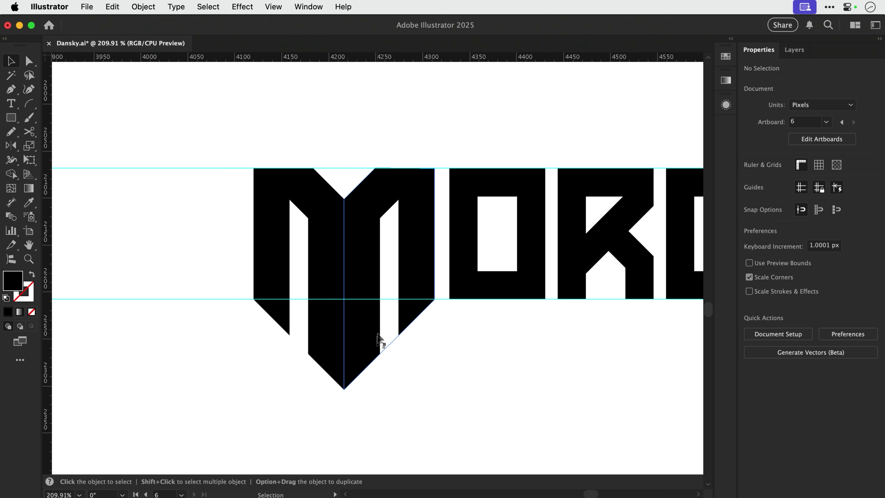
# Remove the flipped copy so only the original half-M and slot remain.
pyautogui.press('super+z')
pyautogui.press('super+z')
pyautogui.press('Delete')
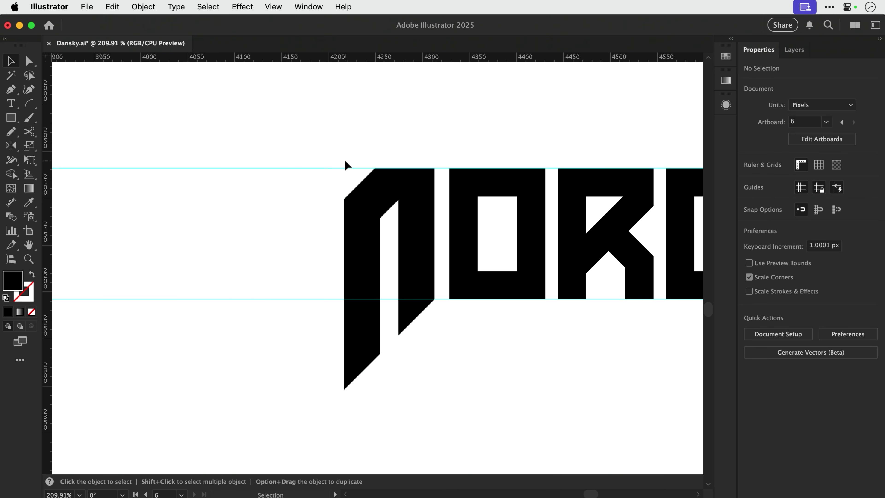
# Narrow the half-M's left stem by moving its chamfer anchor and bottom tip inward about 17 px along their 45° edges.
pyautogui.press('z')
pyautogui.moveTo(290, 164); pyautogui.dragTo(415, 426)
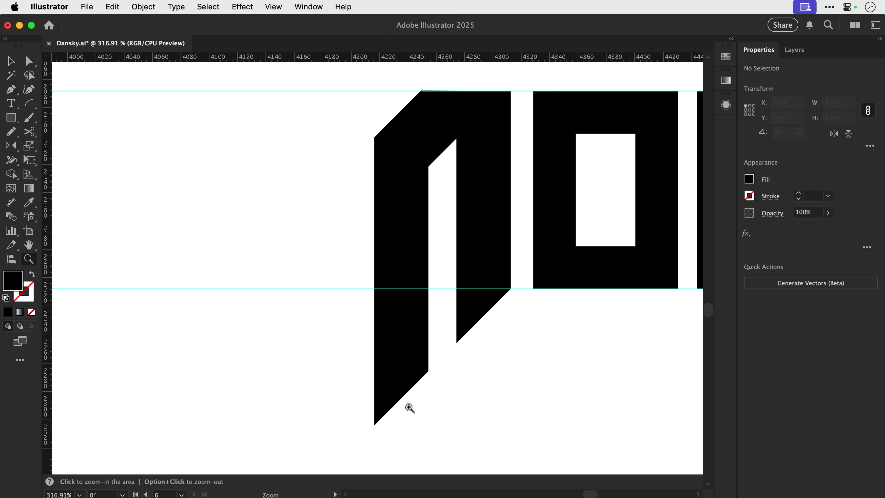
pyautogui.press('a')
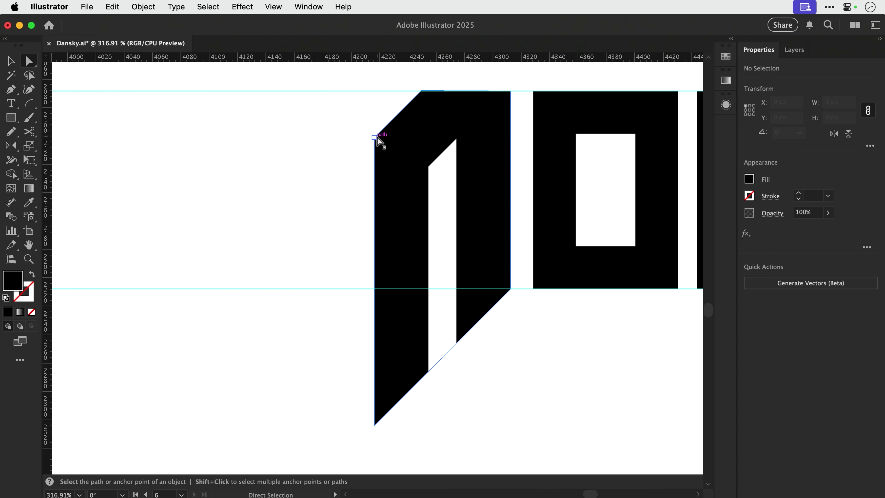
pyautogui.moveTo(376, 137); pyautogui.dragTo(399, 116)
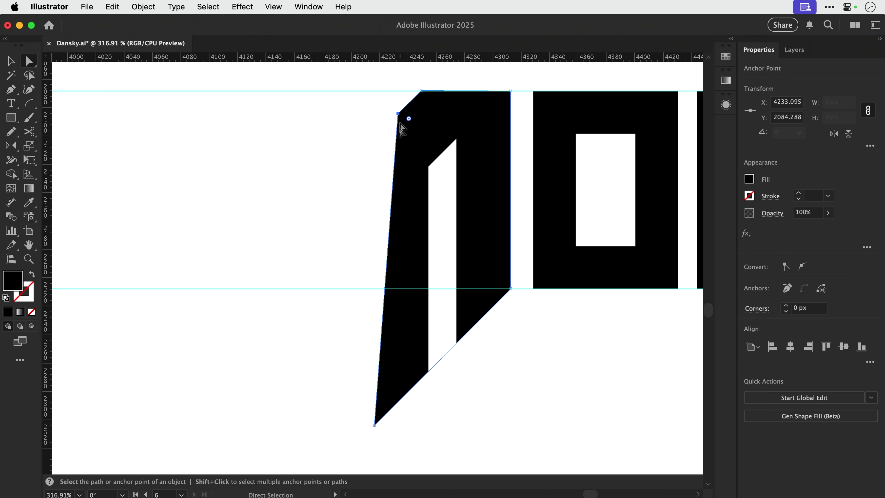
pyautogui.click(376, 425)
pyautogui.press('super+d')
pyautogui.press('super+shift+a')
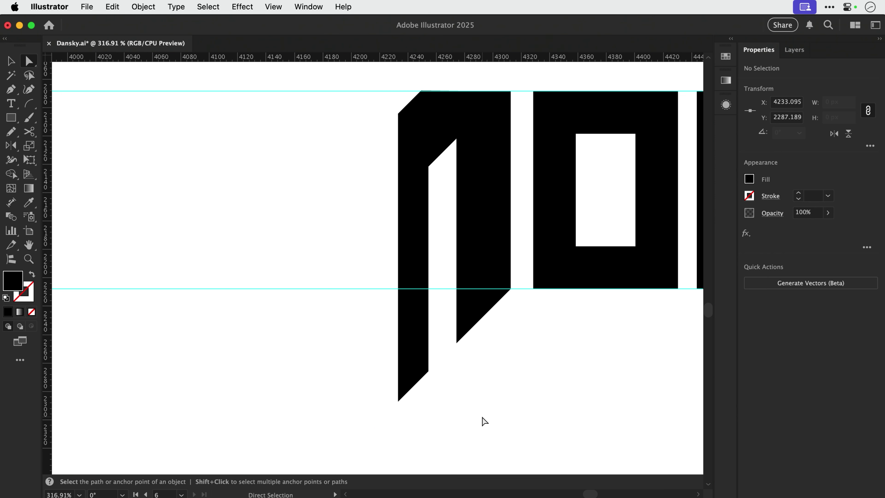
# Mirror a copy of the half-M and its slot across the vertical axis at the left edge to complete the M.
pyautogui.press('v')
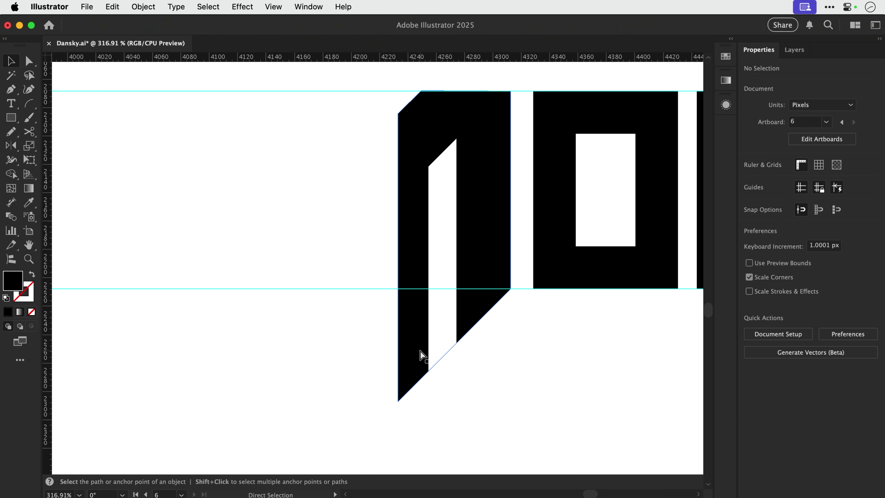
pyautogui.press('super+minus')
pyautogui.press('super+minus')
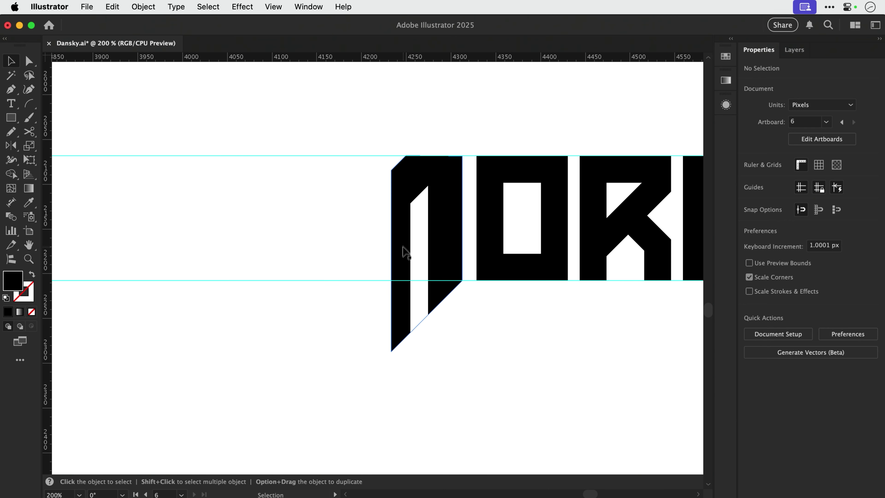
pyautogui.moveTo(369, 132); pyautogui.dragTo(463, 372)
pyautogui.press('o')
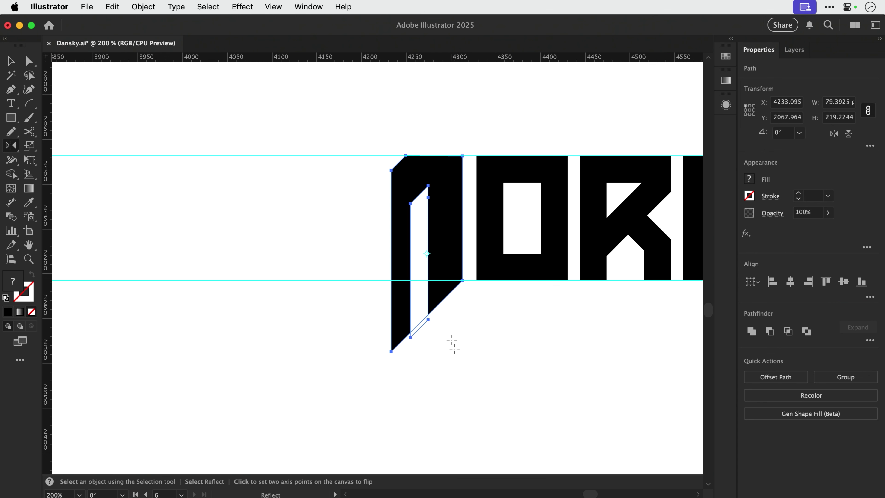
pyautogui.keyDown('alt'); pyautogui.click(391, 170); pyautogui.keyUp('alt')
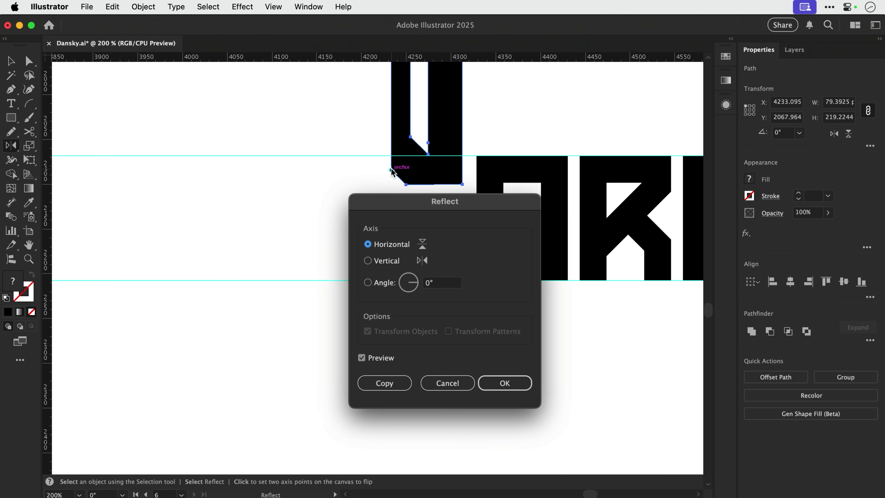
pyautogui.click(367, 261)
pyautogui.click(381, 381)
pyautogui.press('v')
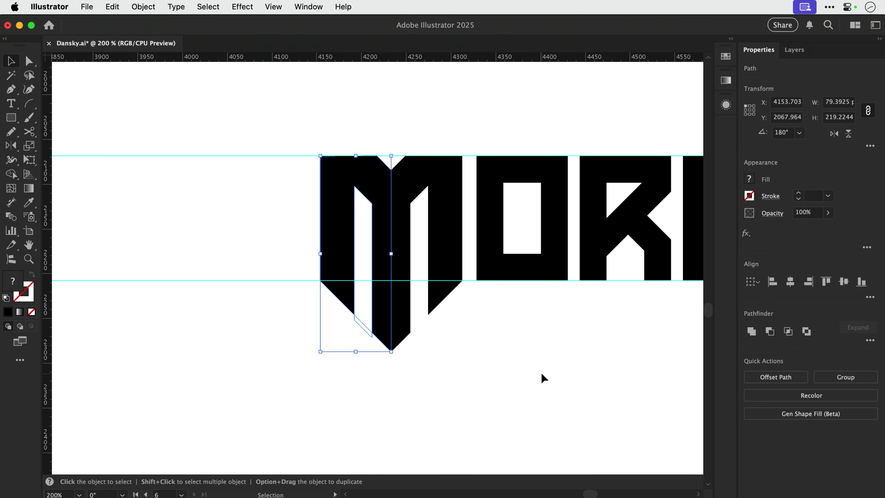
pyautogui.click(541, 373)
# Check the mirrored M's paths in outline view and hide the guides around the wordmark.
pyautogui.press('super+y')
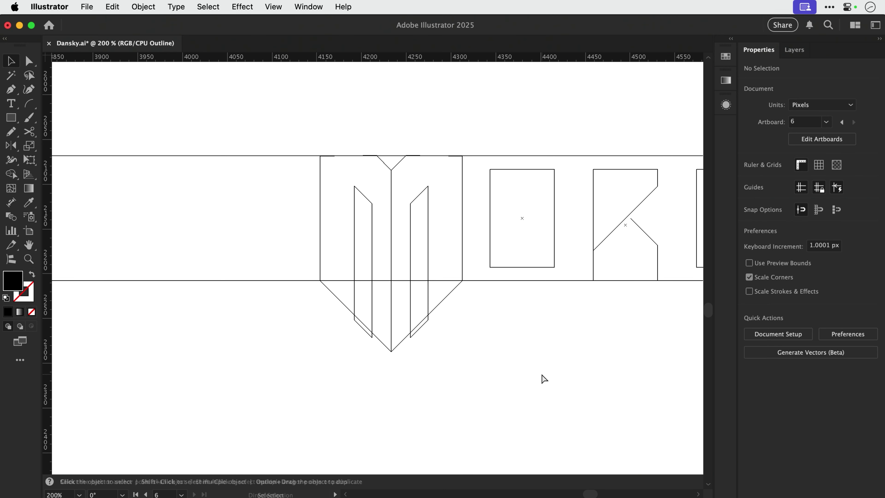
pyautogui.press('super+y')
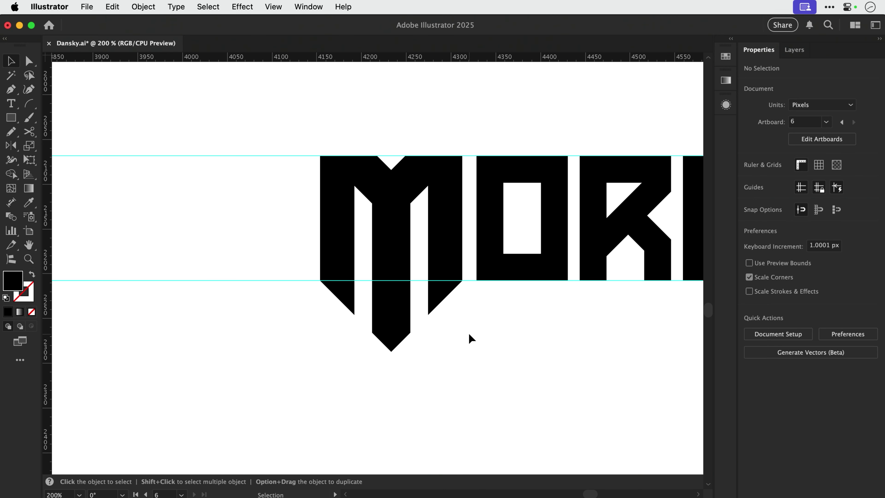
pyautogui.moveTo(468, 332); pyautogui.dragTo(428, 368)
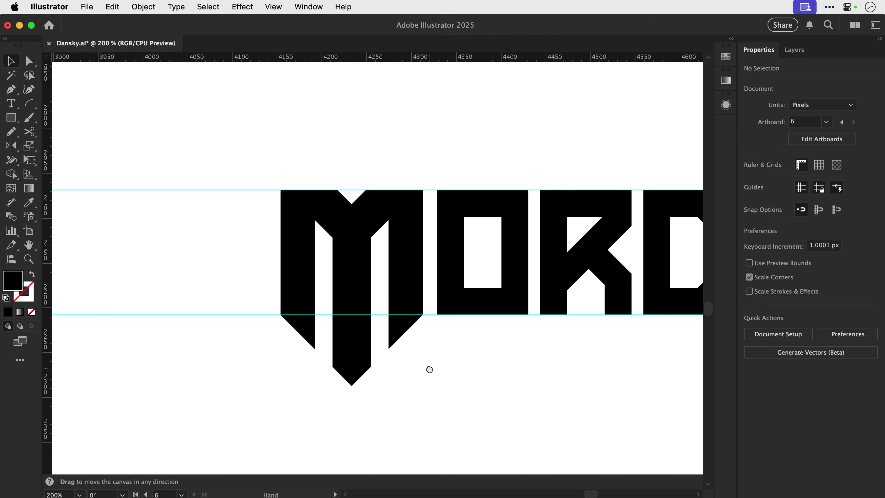
pyautogui.press('a')
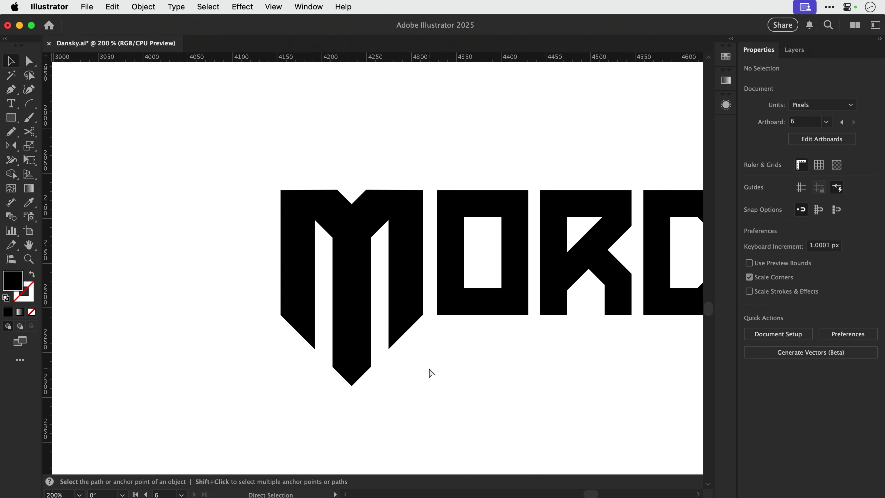
pyautogui.press('v')
pyautogui.press('a')
pyautogui.press('super+semicolon')
pyautogui.press('super+minus')
pyautogui.moveTo(430, 290); pyautogui.dragTo(388, 331)
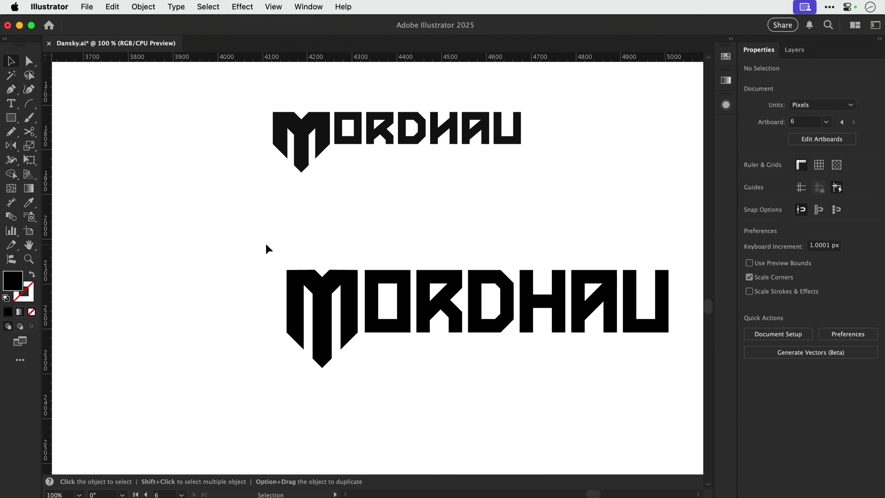
# Examine the M's top edges in outline and preview modes for uneven anchor heights.
pyautogui.press('super+space')
pyautogui.moveTo(260, 235); pyautogui.dragTo(400, 421)
pyautogui.press('super+y')
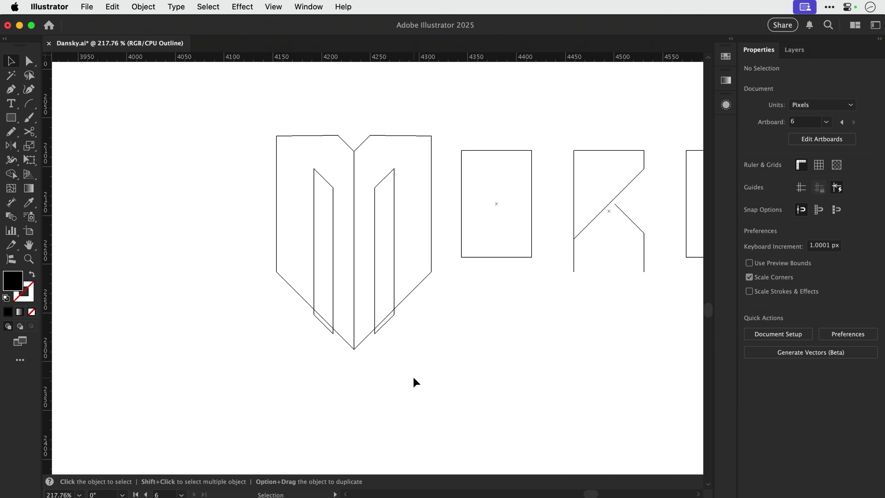
pyautogui.scroll(2, 413, 380)
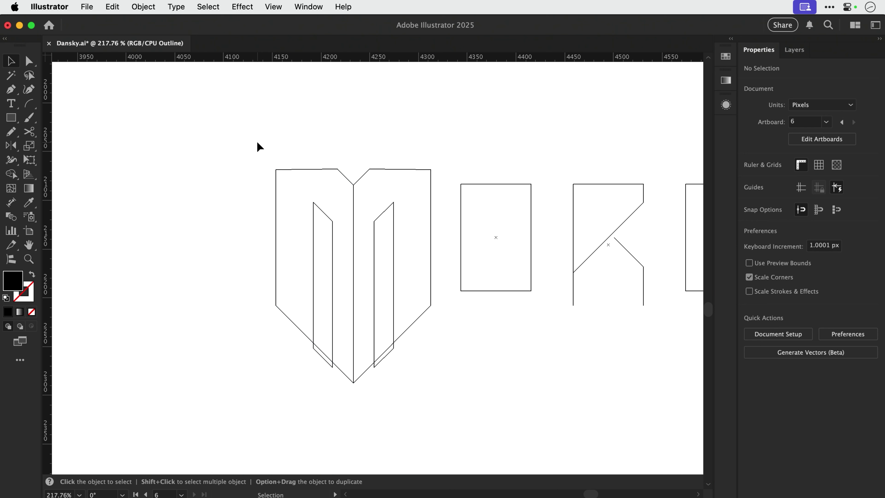
pyautogui.moveTo(257, 143); pyautogui.dragTo(387, 182)
pyautogui.click(266, 146)
pyautogui.press('z')
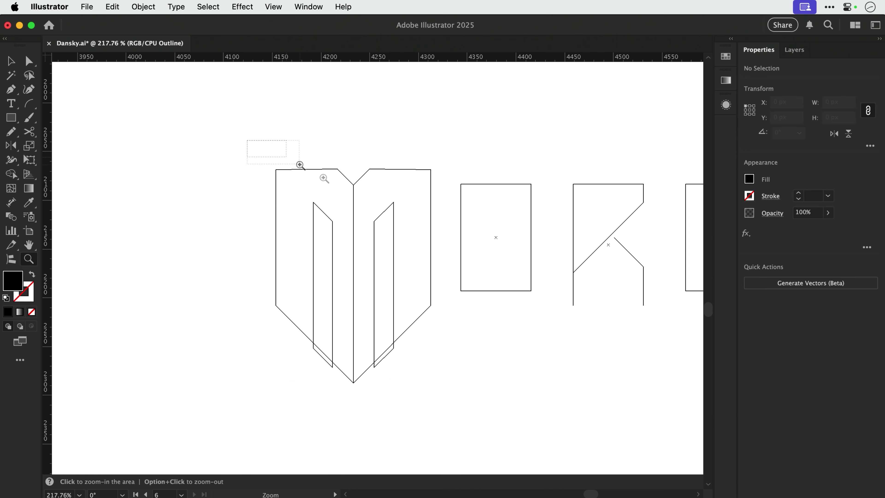
pyautogui.moveTo(247, 139); pyautogui.dragTo(389, 215)
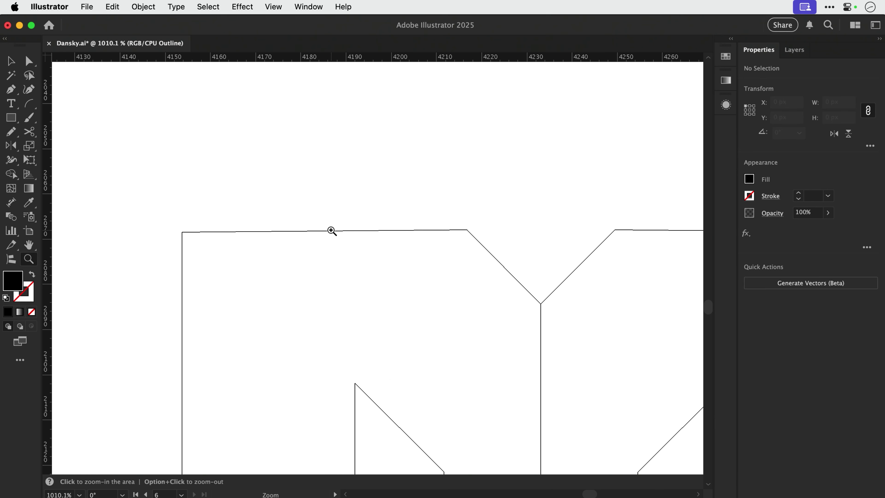
pyautogui.press('super+minus')
pyautogui.press('super+minus')
pyautogui.press('super+minus')
pyautogui.press('super+minus')
pyautogui.press('super+y')
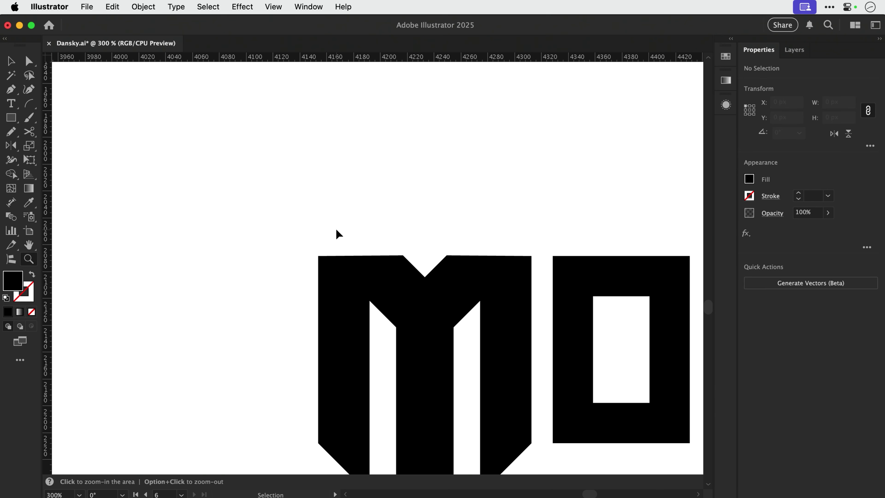
pyautogui.press('super+y')
# Level the M's four upper corner anchors by aligning them to the lowest one.
pyautogui.press('a')
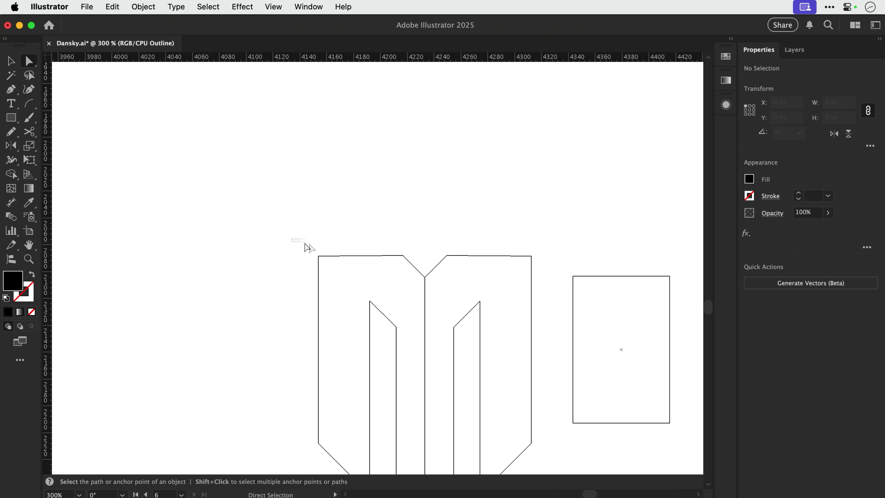
pyautogui.moveTo(305, 241); pyautogui.dragTo(557, 261)
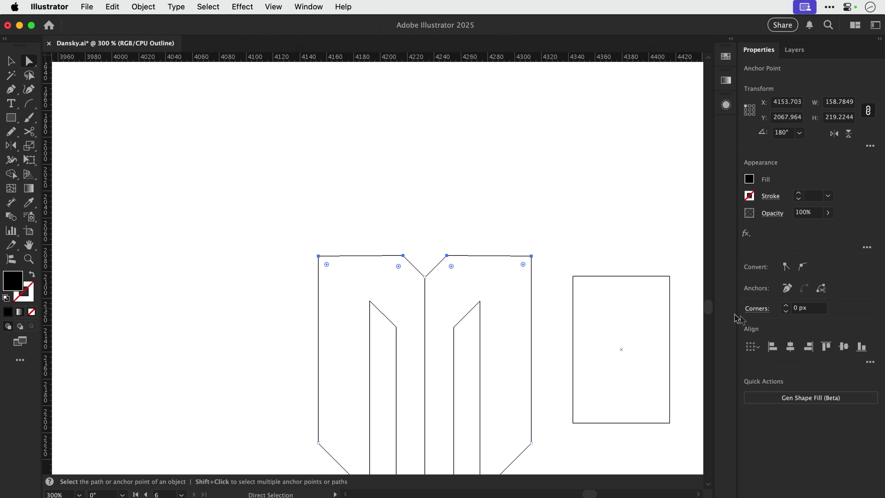
pyautogui.click(860, 346)
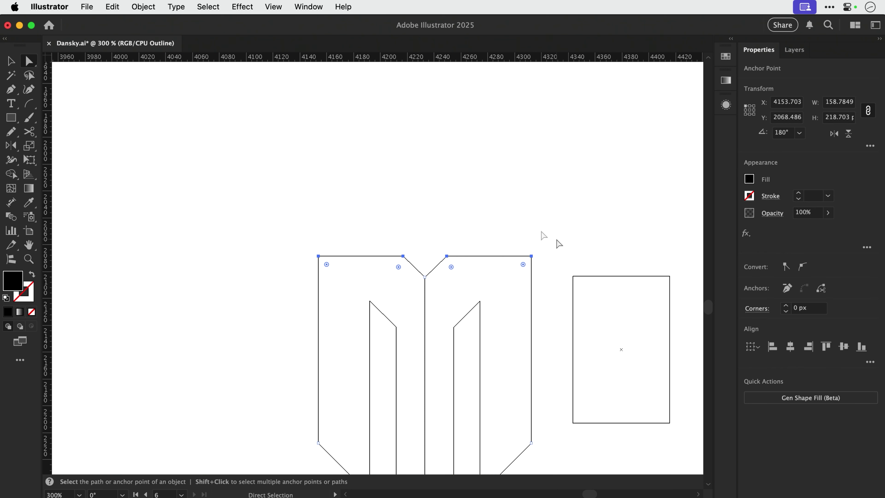
pyautogui.press('super+shift+a')
pyautogui.press('super+y')
pyautogui.press('super+y')
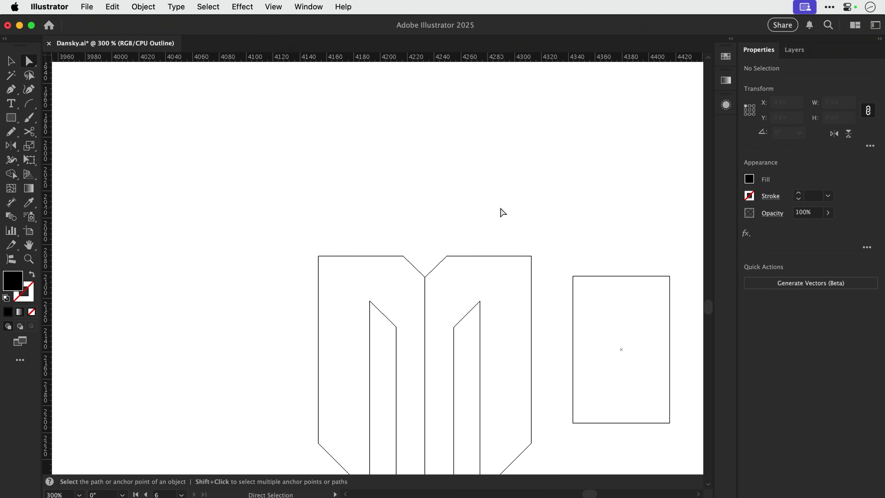
# Unite the two mirrored M halves into a single shape, leaving both slots separate.
pyautogui.moveTo(496, 312); pyautogui.dragTo(480, 251)
pyautogui.press('v')
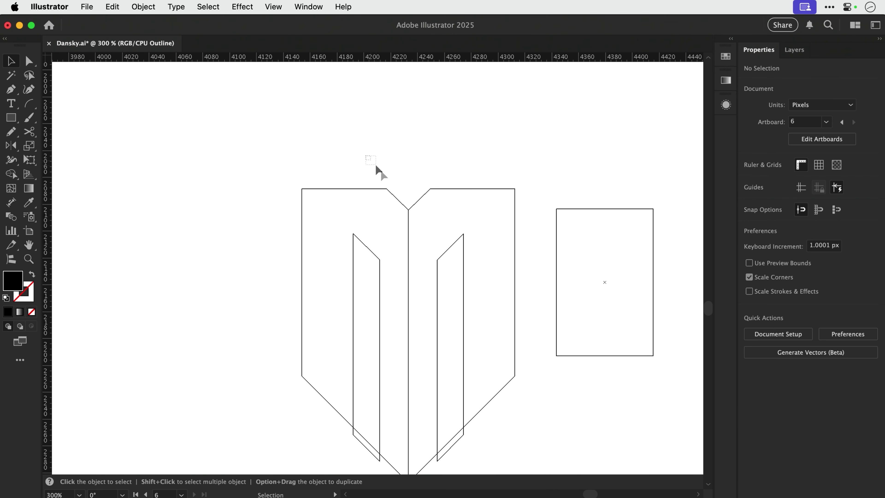
pyautogui.click(428, 216)
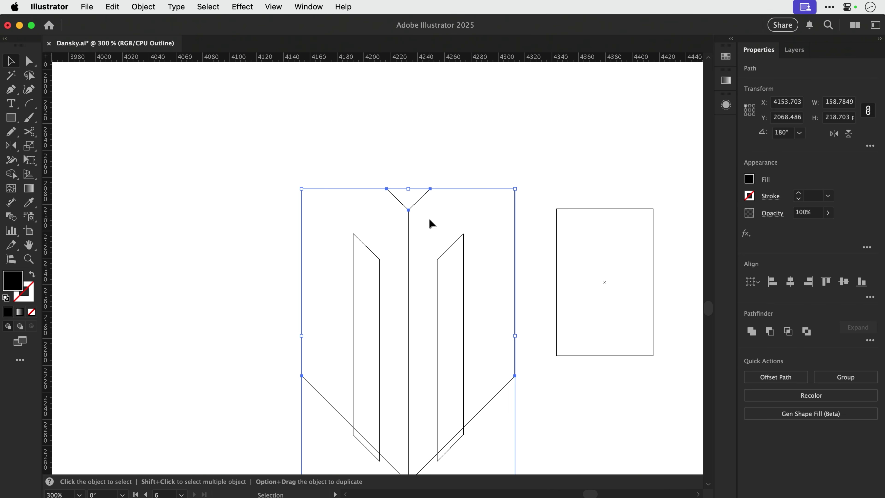
pyautogui.click(750, 332)
pyautogui.click(221, 249)
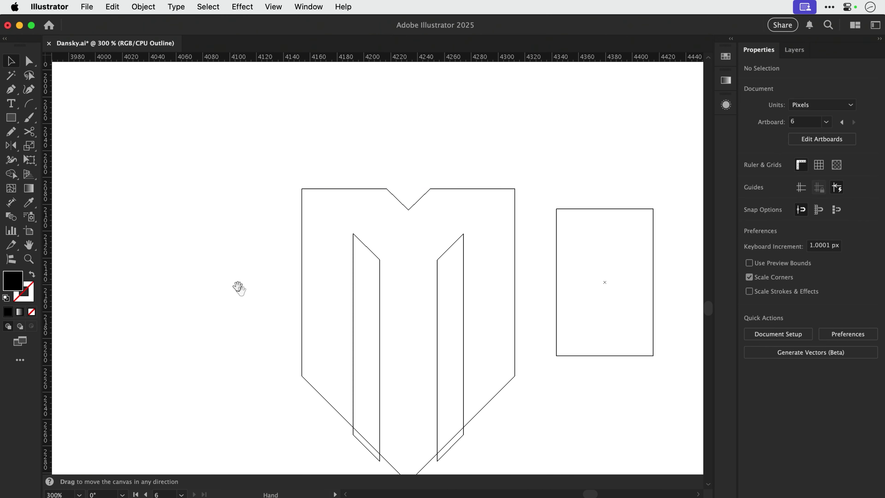
# Cut both slots out of the M with the Shape Builder tool, including their overhanging ends, and return to preview mode.
pyautogui.moveTo(237, 286); pyautogui.dragTo(185, 203)
pyautogui.moveTo(242, 389); pyautogui.dragTo(429, 231)
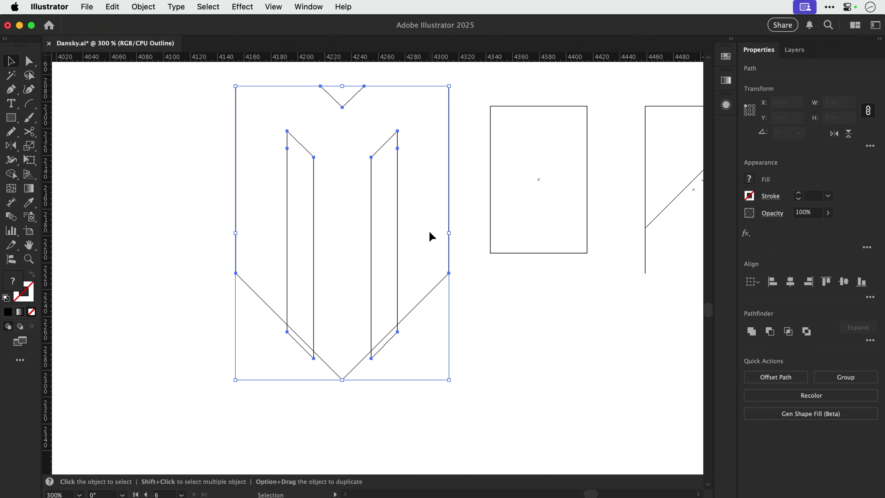
pyautogui.click(14, 177)
pyautogui.moveTo(310, 375); pyautogui.dragTo(302, 313)
pyautogui.moveTo(401, 375); pyautogui.dragTo(385, 312)
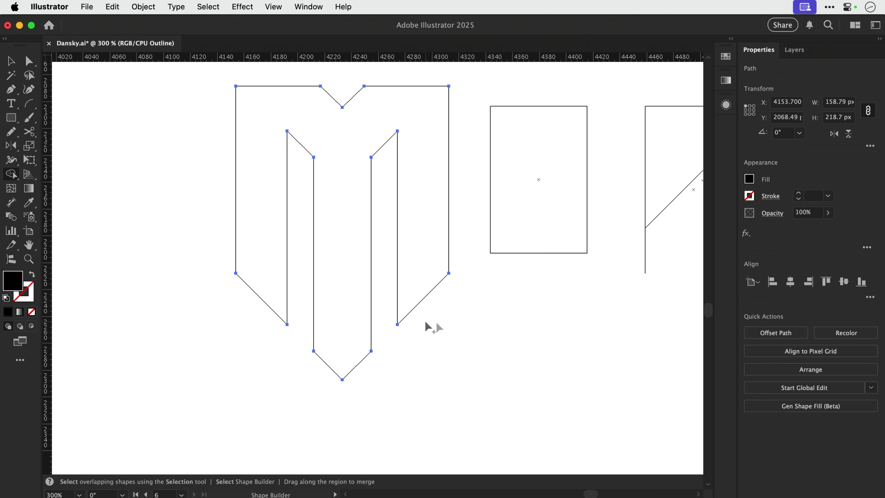
pyautogui.press('v')
pyautogui.click(481, 326)
pyautogui.press('super+minus')
pyautogui.press('super+minus')
pyautogui.press('super+y')
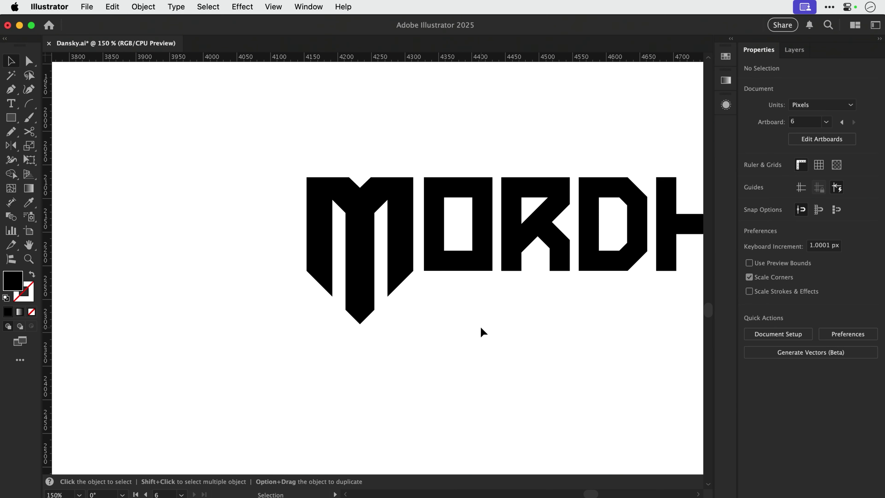
# Compare the completed M and its spacing with the smaller reference wordmark above.
pyautogui.click(361, 277)
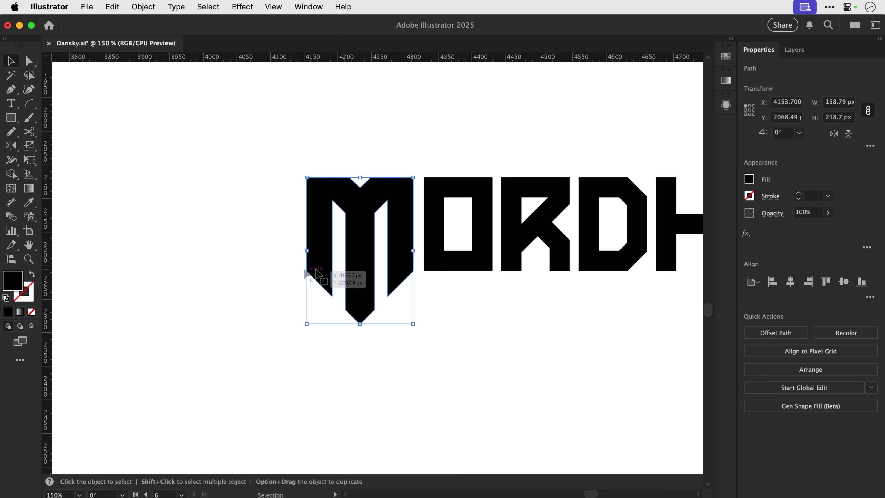
pyautogui.click(547, 320)
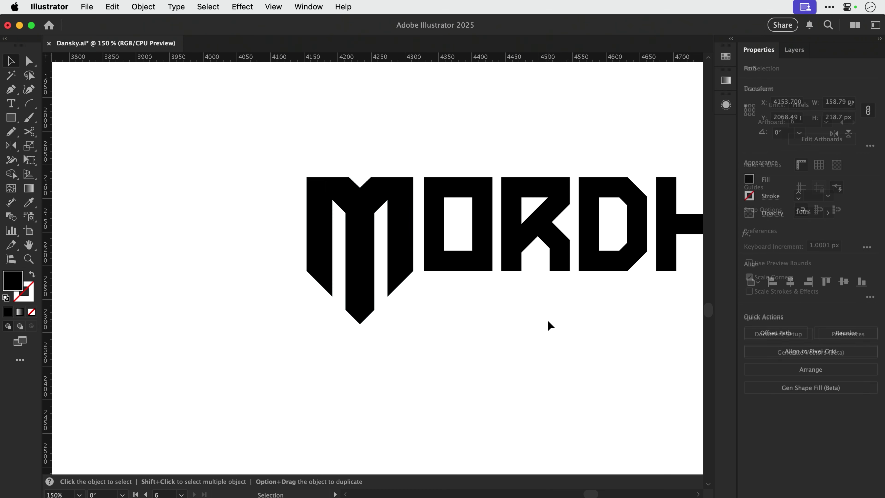
pyautogui.press('super+minus')
pyautogui.press('super+minus')
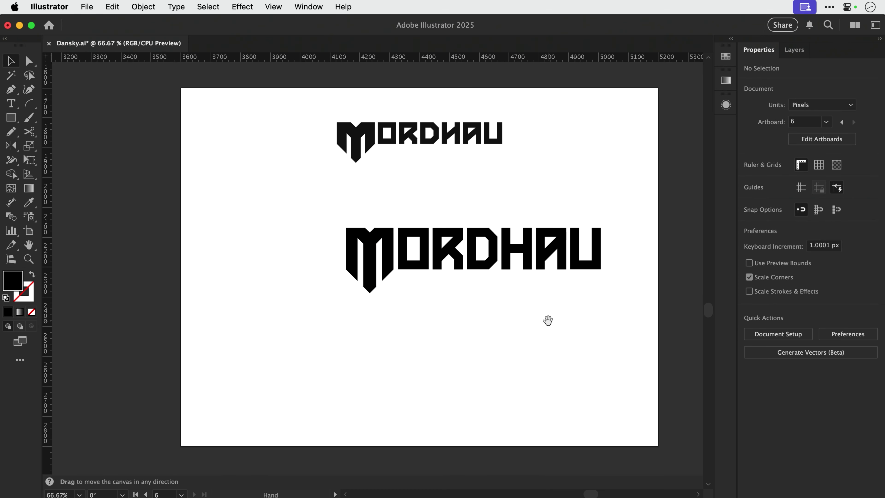
pyautogui.moveTo(548, 321); pyautogui.dragTo(502, 355)
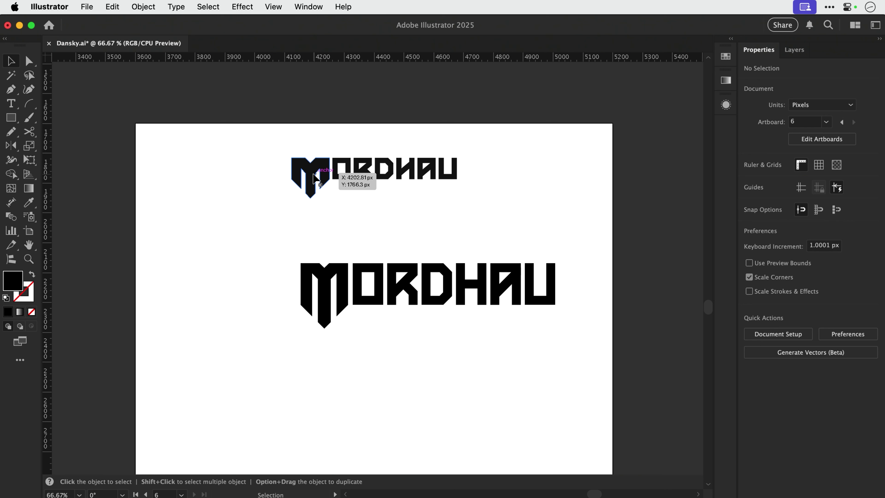
pyautogui.press('z')
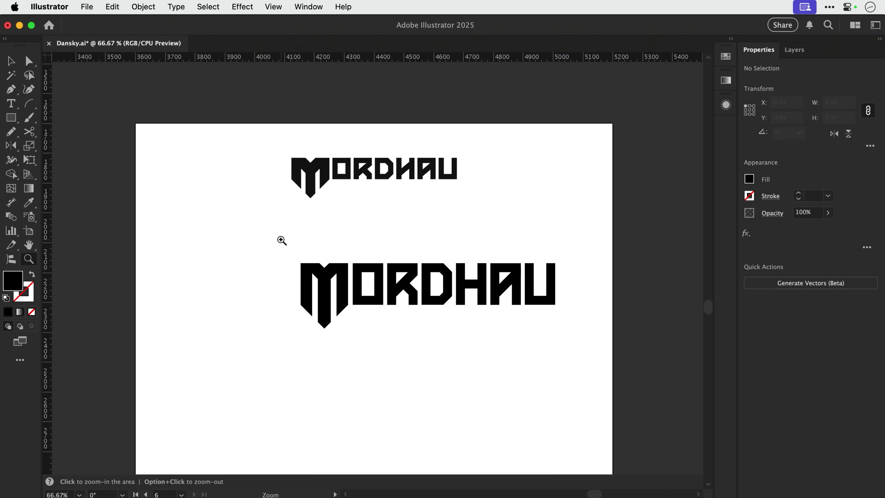
pyautogui.moveTo(282, 239); pyautogui.dragTo(459, 342)
pyautogui.press('v')
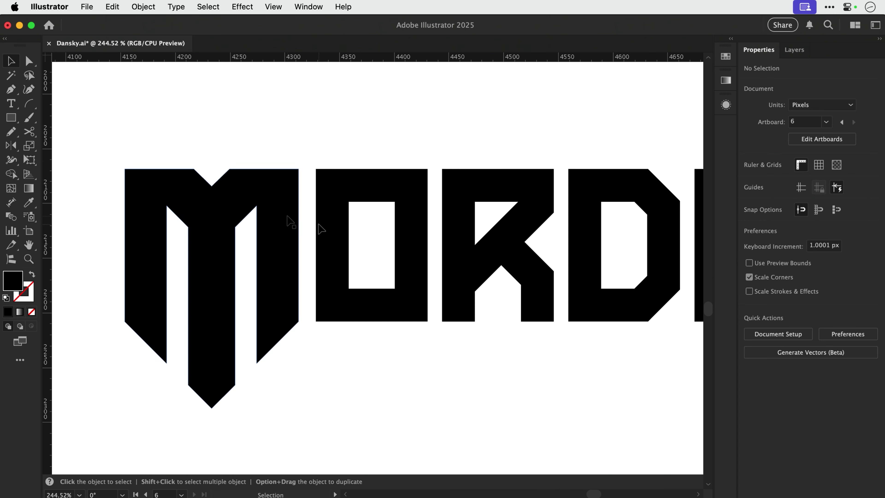
# Draw a spacer rectangle about 13.2 px wide and 21.4 px high that fills the gap between the O and R.
pyautogui.click(18, 119)
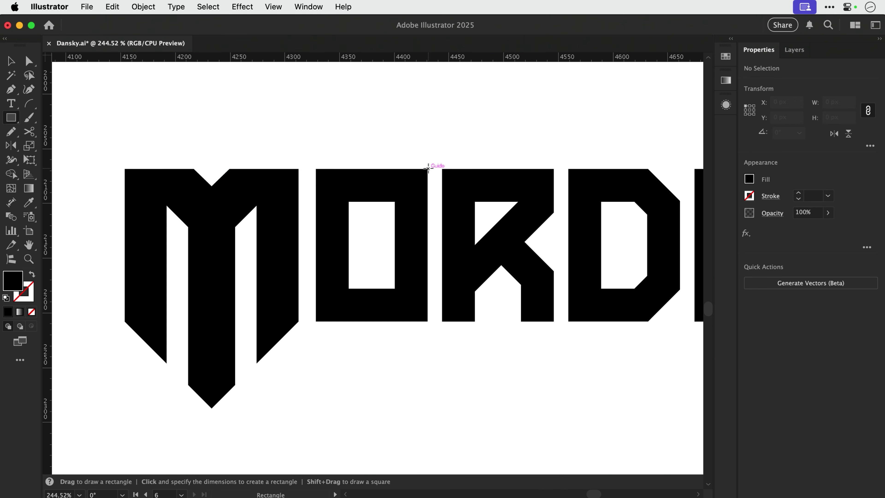
pyautogui.moveTo(428, 168); pyautogui.dragTo(466, 216)
pyautogui.press('z')
pyautogui.press('v')
pyautogui.moveTo(324, 182); pyautogui.dragTo(327, 182)
# Place a copy of the spacer rectangle between the M and O, flush with the O's left edge.
pyautogui.moveTo(385, 217); pyautogui.dragTo(534, 215)
pyautogui.press('super+minus')
pyautogui.press('super+minus')
pyautogui.press('super+minus')
pyautogui.press('super+minus')
pyautogui.press('super+minus')
pyautogui.press('super+minus')
pyautogui.click(378, 213)
pyautogui.moveTo(536, 279); pyautogui.dragTo(383, 281)
# Shift the M right until its right edge meets the spacer rectangle.
pyautogui.press('z')
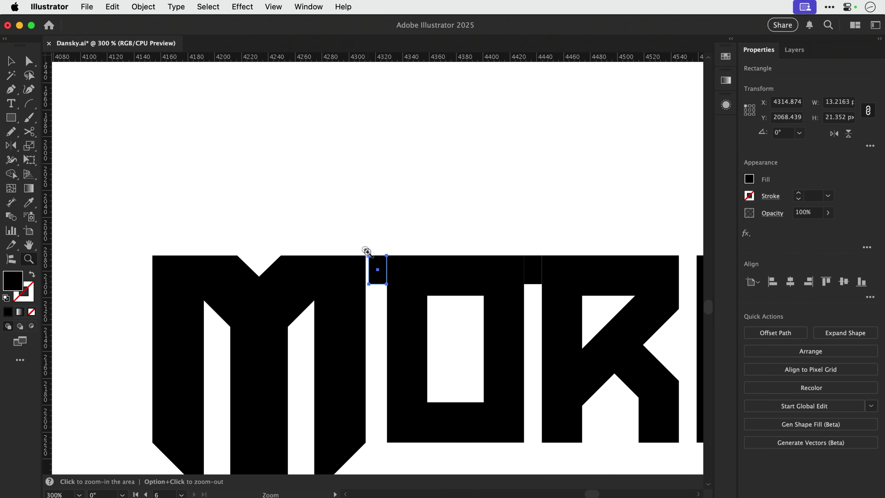
pyautogui.moveTo(355, 240); pyautogui.dragTo(397, 295)
pyautogui.press('v')
pyautogui.moveTo(441, 253); pyautogui.dragTo(445, 244)
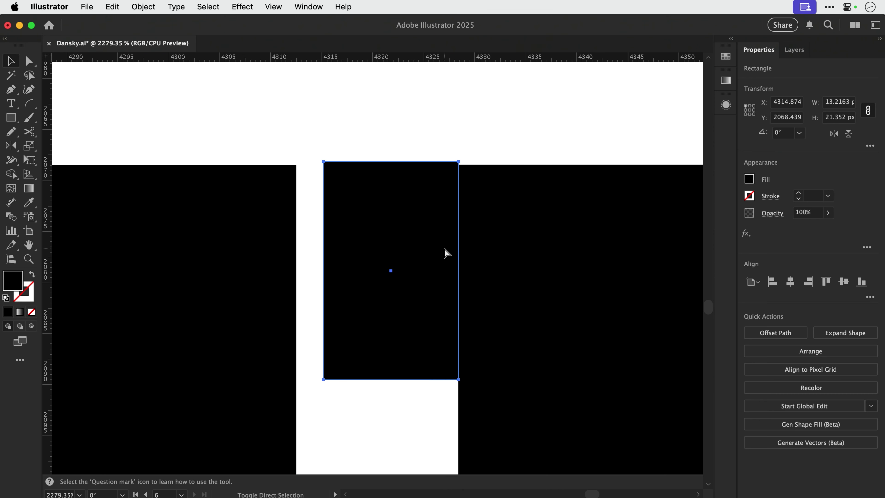
pyautogui.press('shift+super+a')
pyautogui.moveTo(262, 243); pyautogui.dragTo(289, 243)
# Delete the spacer rectangle between the M and O.
pyautogui.click(358, 210)
pyautogui.press('Delete')
pyautogui.scroll(-11, 359, 211)
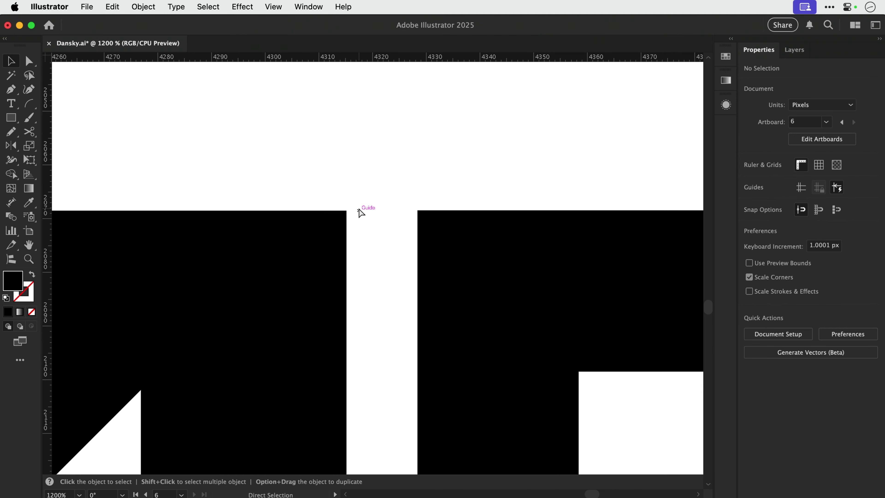
# Delete the smaller reference wordmark above the recreated one.
pyautogui.press('a')
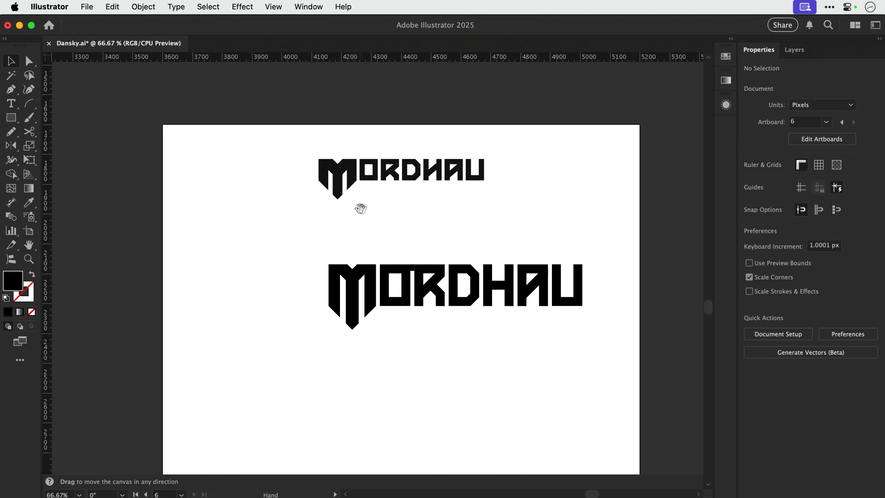
pyautogui.scroll(3, 360, 206)
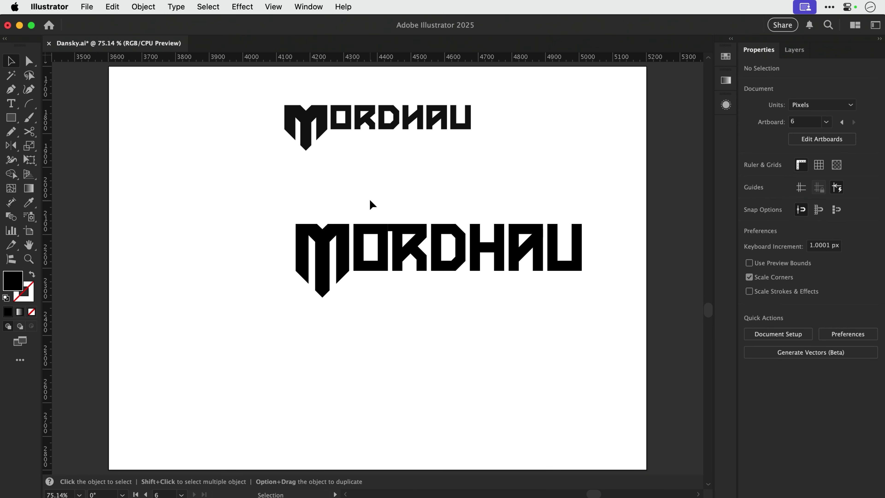
pyautogui.moveTo(239, 85); pyautogui.dragTo(511, 184)
pyautogui.press('Delete')
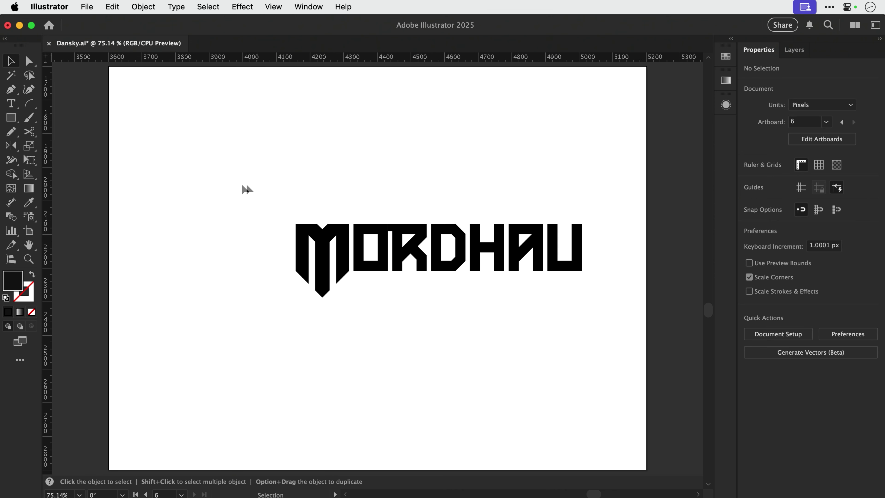
# Delete the leftover spacer rectangle between the O and R.
pyautogui.moveTo(242, 186); pyautogui.dragTo(594, 327)
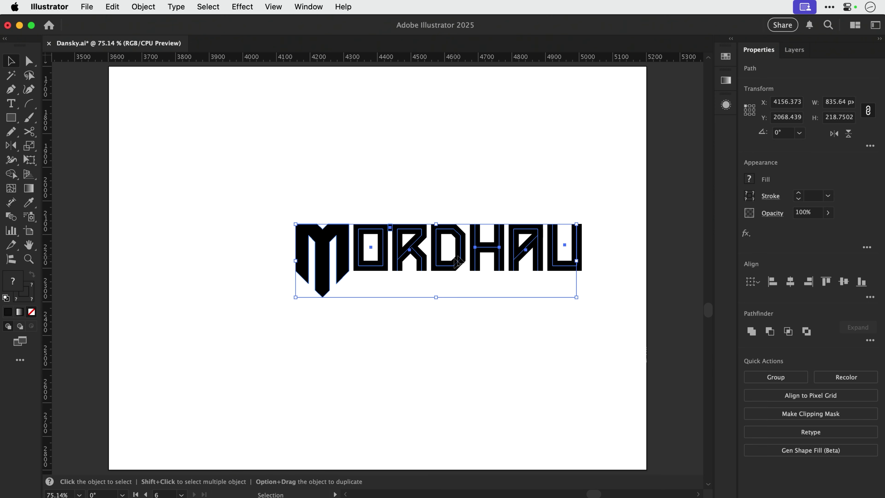
pyautogui.click(407, 166)
pyautogui.click(390, 228)
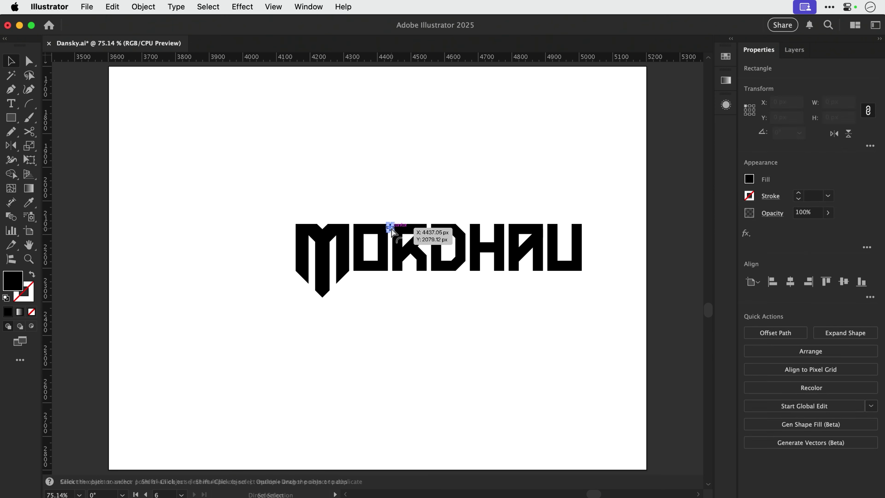
pyautogui.click(404, 174)
# Move the whole recreated wordmark up and left, close to the artboard's upper edge.
pyautogui.moveTo(272, 194); pyautogui.dragTo(588, 320)
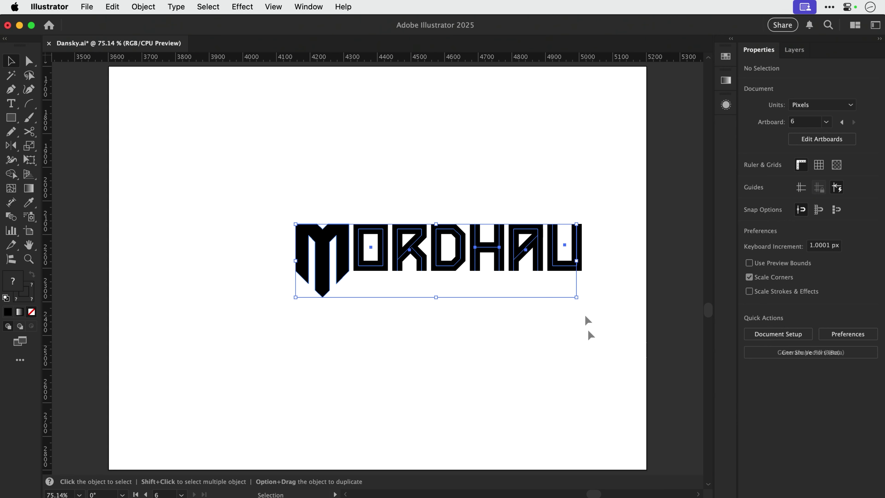
pyautogui.moveTo(555, 261); pyautogui.dragTo(484, 160)
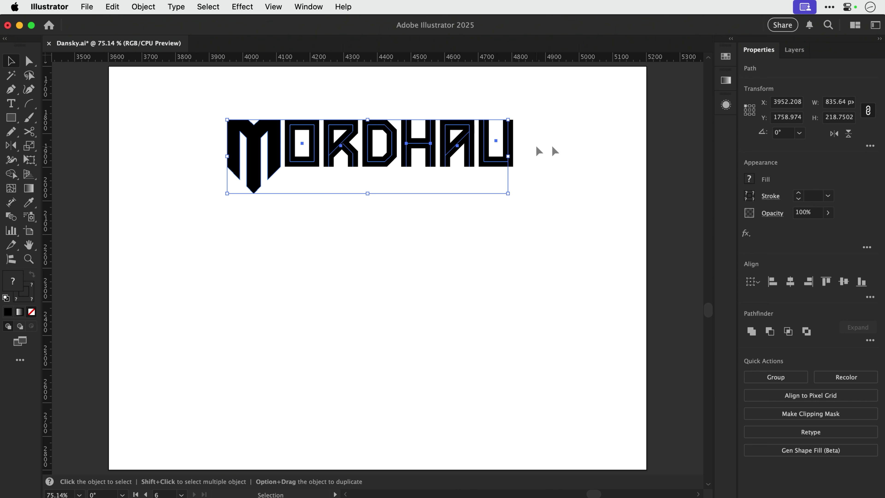
pyautogui.click(308, 225)
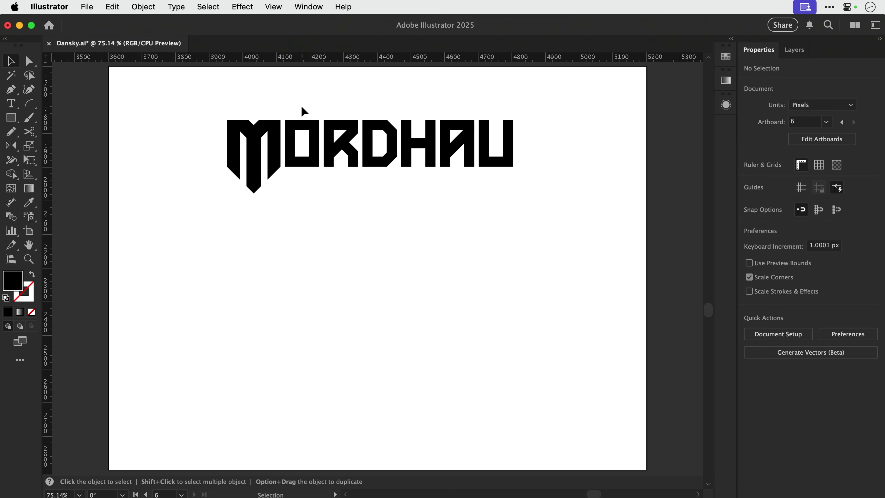
# Try a thinner stroke on the O, R, D, H, A and U, and undo the change.
pyautogui.moveTo(288, 111); pyautogui.dragTo(531, 205)
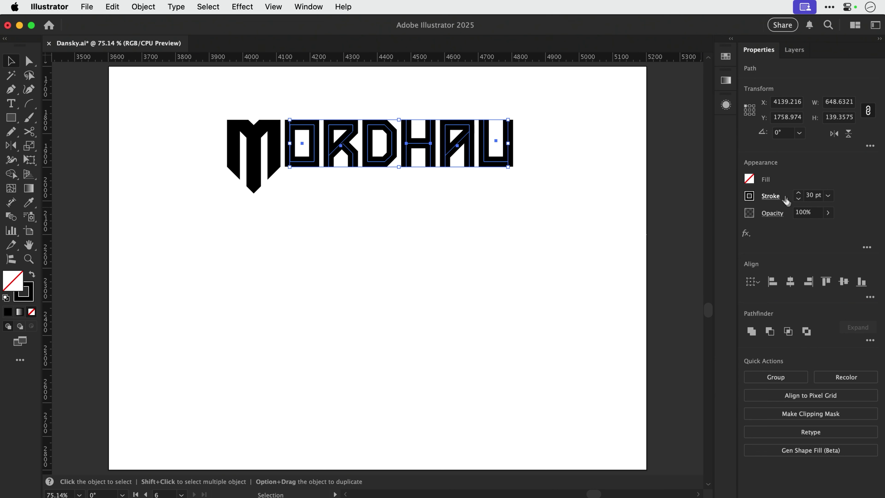
pyautogui.click(798, 200)
pyautogui.click(436, 230)
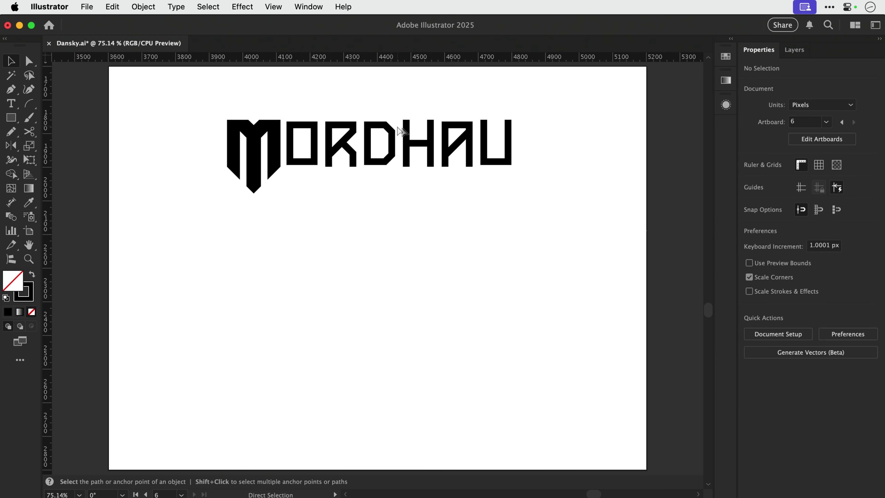
pyautogui.press('super+z')
pyautogui.press('super+z')
pyautogui.click(475, 206)
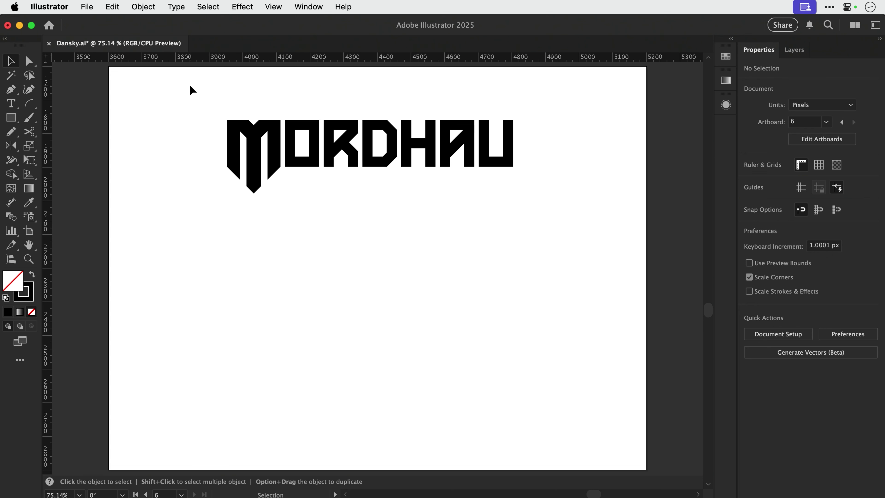
# Place a copy of the wordmark below the original and expand the copy's fills and strokes.
pyautogui.moveTo(190, 90); pyautogui.dragTo(550, 252)
pyautogui.moveTo(446, 156); pyautogui.dragTo(452, 277)
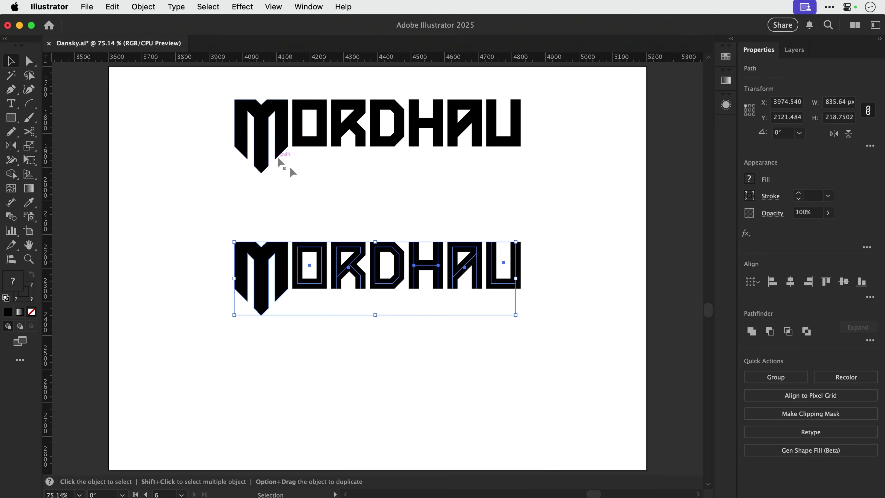
pyautogui.click(154, 7)
pyautogui.click(155, 180)
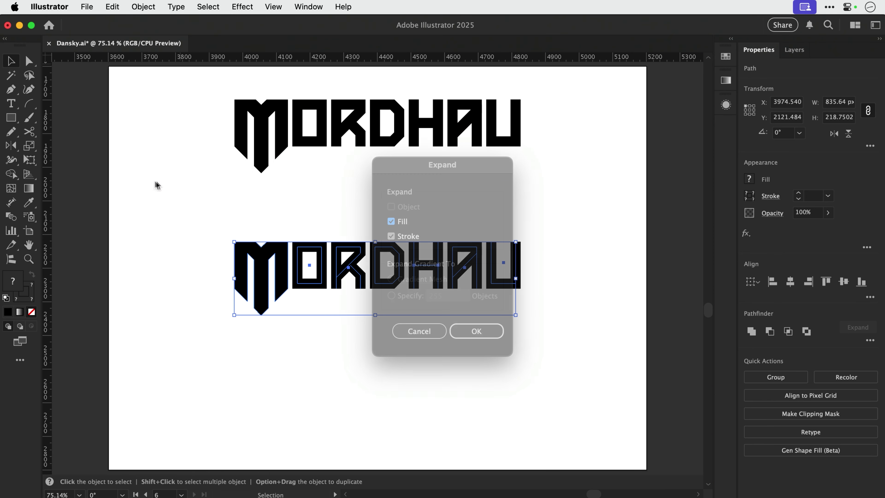
pyautogui.click(476, 330)
pyautogui.click(477, 332)
pyautogui.press('a')
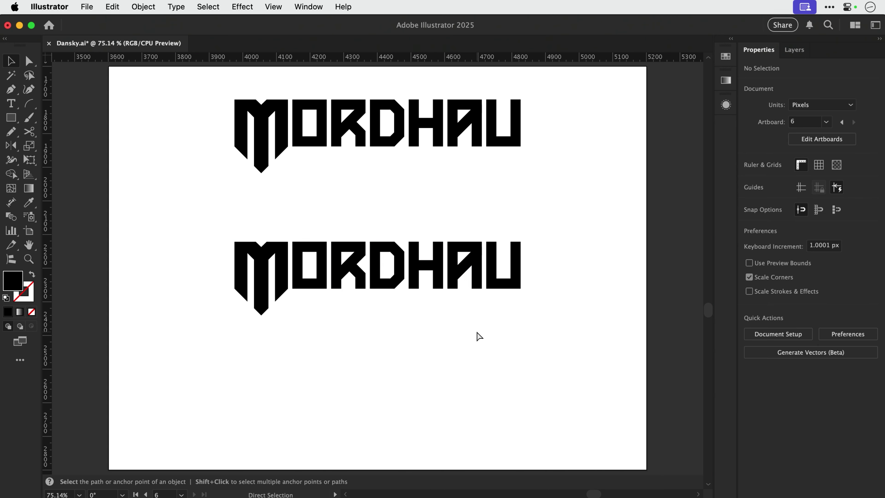
# In outline view, unite the overlapping shapes of the R in the expanded wordmark.
pyautogui.press('super+y')
pyautogui.press('z')
pyautogui.moveTo(213, 191); pyautogui.dragTo(535, 346)
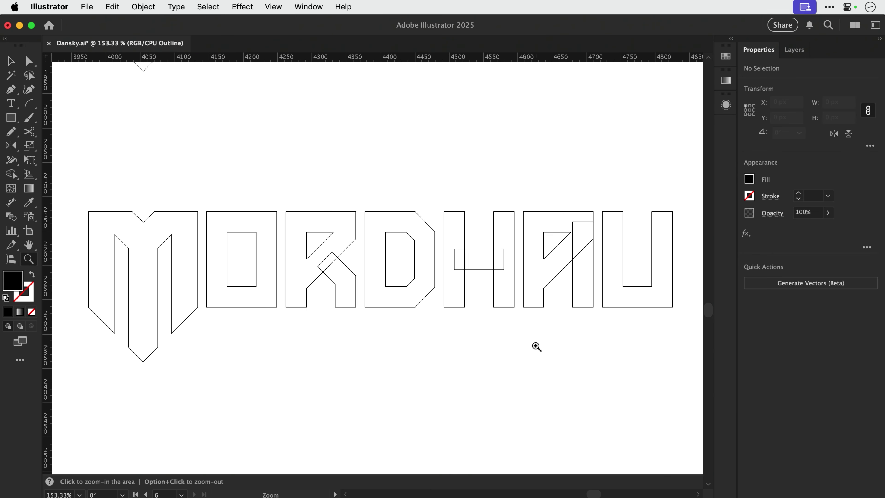
pyautogui.press('v')
pyautogui.click(340, 292)
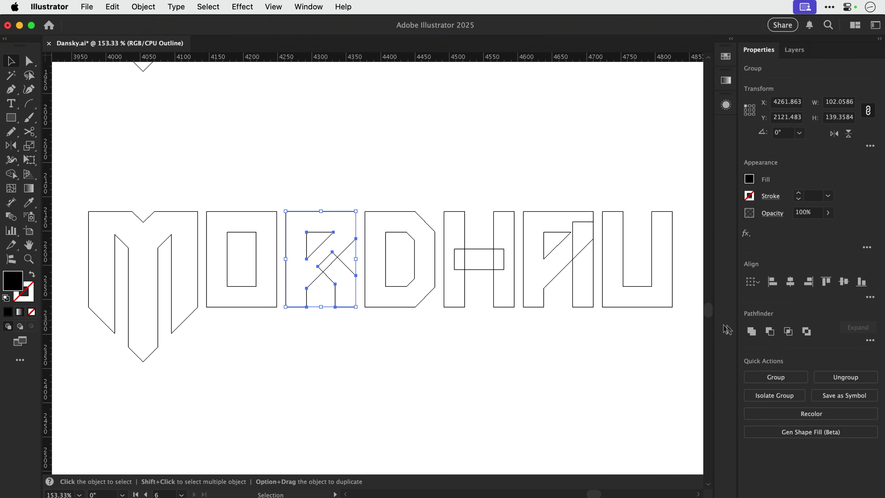
pyautogui.click(751, 331)
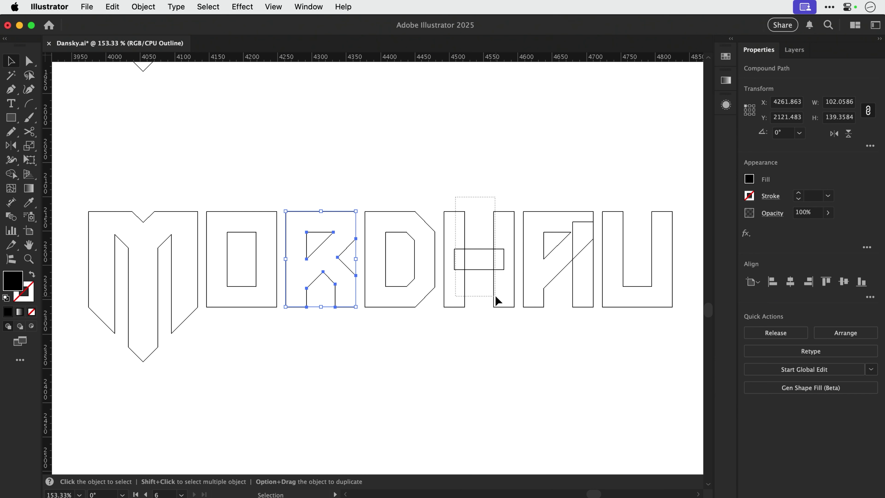
# Unite the overlapping shapes of the H and of the A, and return to the preview display.
pyautogui.moveTo(496, 297); pyautogui.dragTo(496, 297)
pyautogui.click(752, 332)
pyautogui.moveTo(555, 183); pyautogui.dragTo(573, 225)
pyautogui.click(752, 331)
pyautogui.click(598, 350)
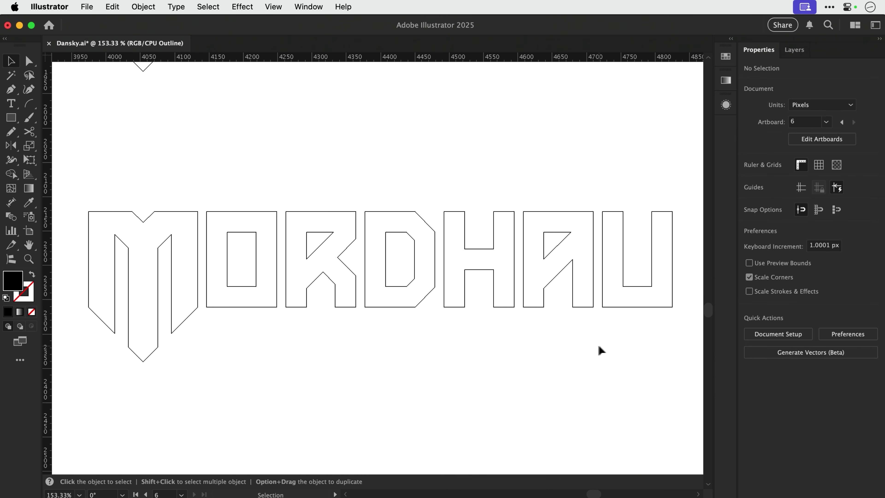
pyautogui.press('super+y')
# Move the original stroke-based wordmark off the artboard, just above its upper edge.
pyautogui.press('super+minus')
pyautogui.press('super+minus')
pyautogui.press('super+minus')
pyautogui.press('super+minus')
pyautogui.press('v')
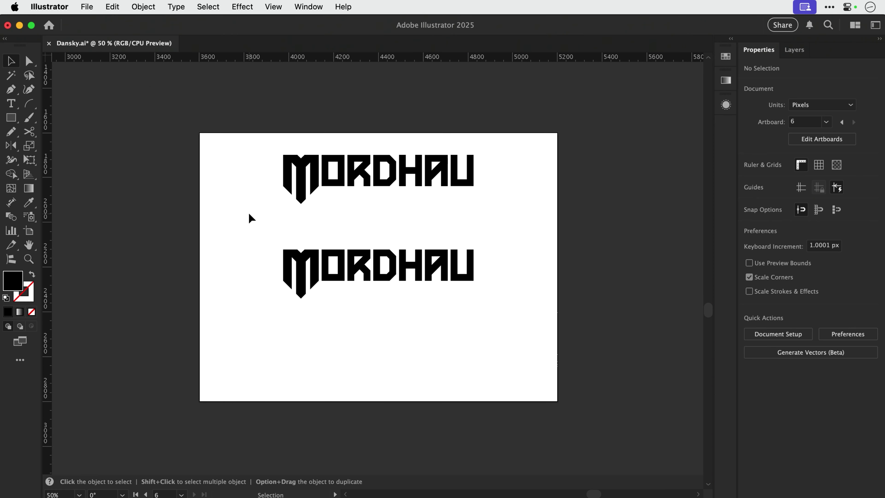
pyautogui.moveTo(250, 230); pyautogui.dragTo(535, 328)
pyautogui.moveTo(266, 141); pyautogui.dragTo(480, 220)
pyautogui.moveTo(418, 186); pyautogui.dragTo(415, 114)
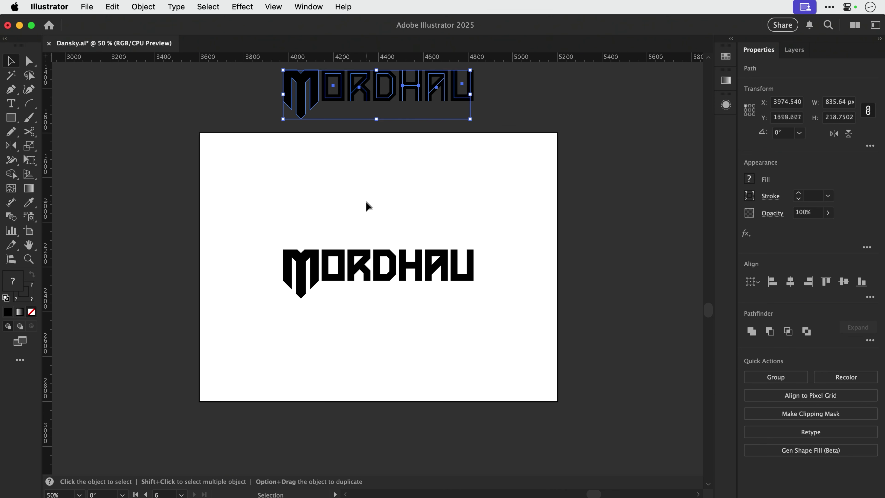
pyautogui.click(365, 203)
pyautogui.press('super+0')
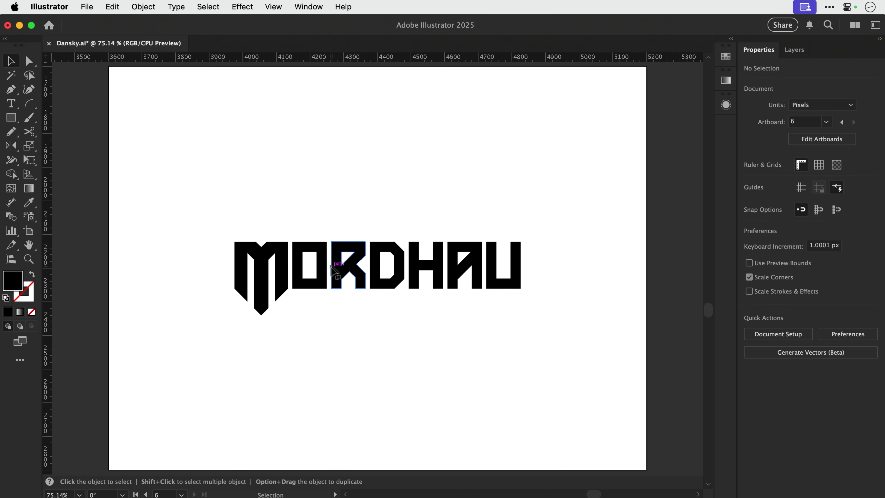
# Ungroup the expanded letters and group the complete wordmark as one object.
pyautogui.click(322, 265)
pyautogui.moveTo(231, 213); pyautogui.dragTo(518, 337)
pyautogui.press('shift+super+g')
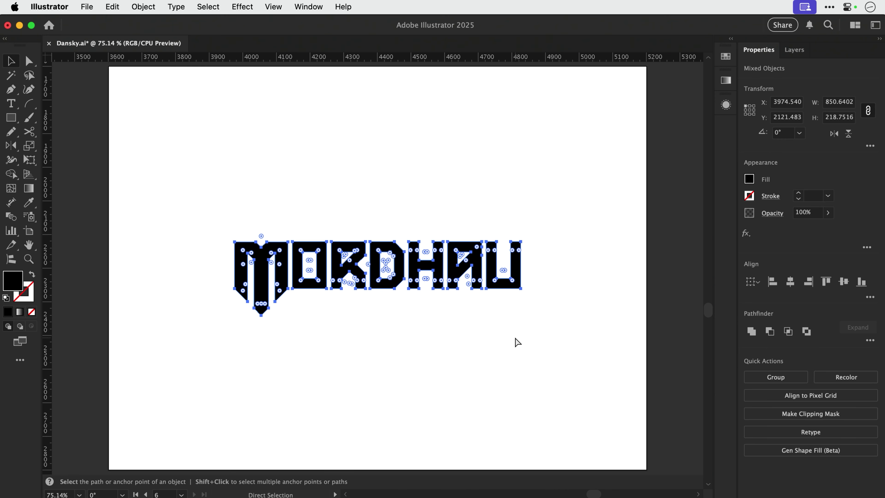
pyautogui.press('super+g')
# Cover the artboard with a 1600 × 1200 px rectangle behind the wordmark and fill it with #111111.
pyautogui.click(14, 121)
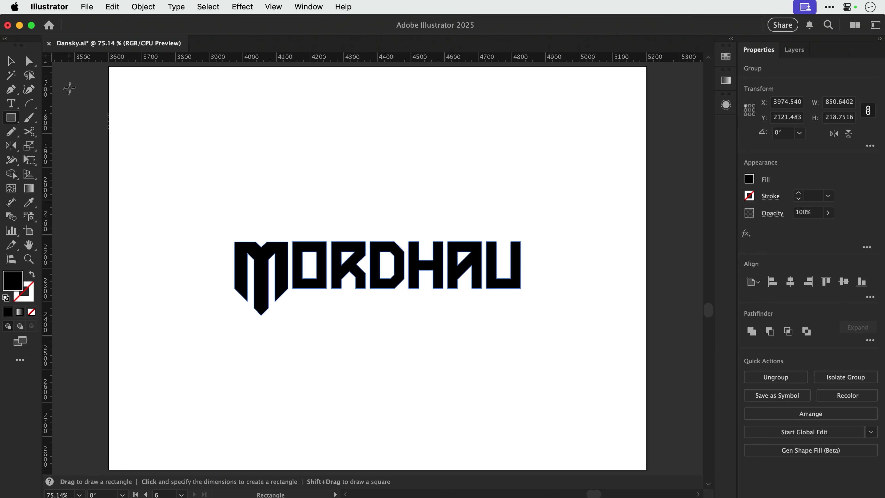
pyautogui.moveTo(109, 66); pyautogui.dragTo(646, 470)
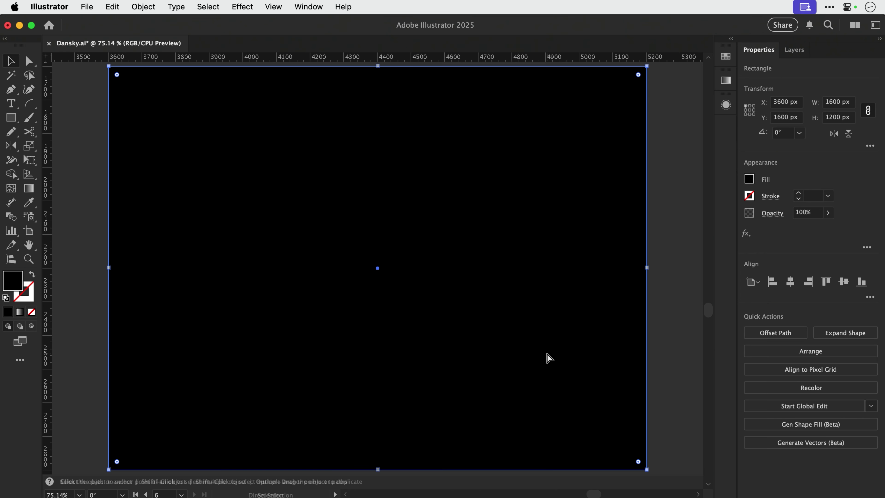
pyautogui.press('v')
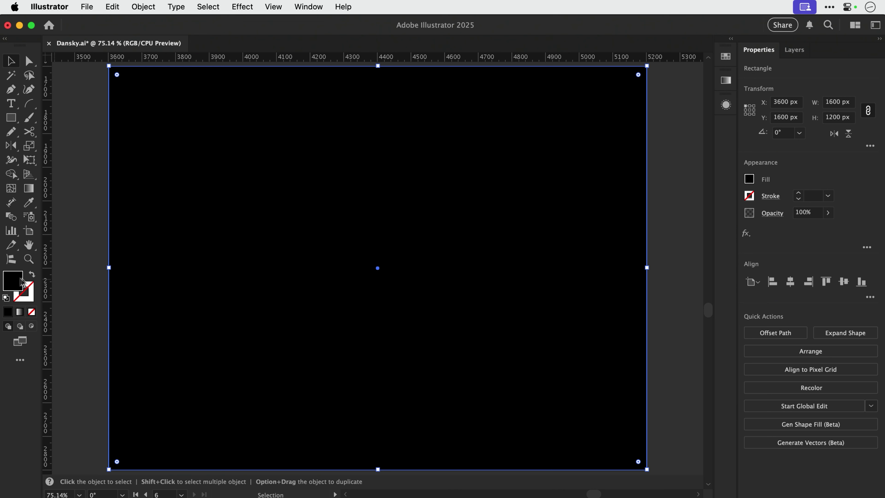
pyautogui.doubleClick(22, 281)
pyautogui.write('111111')
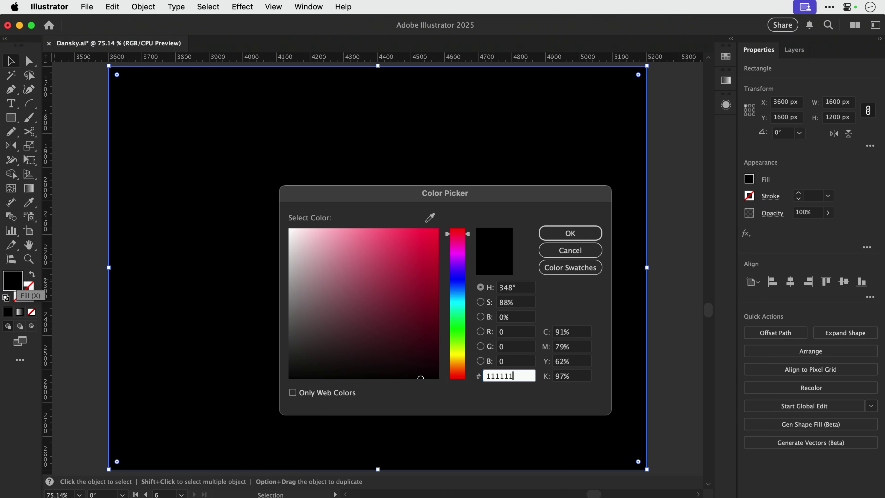
pyautogui.press('Return')
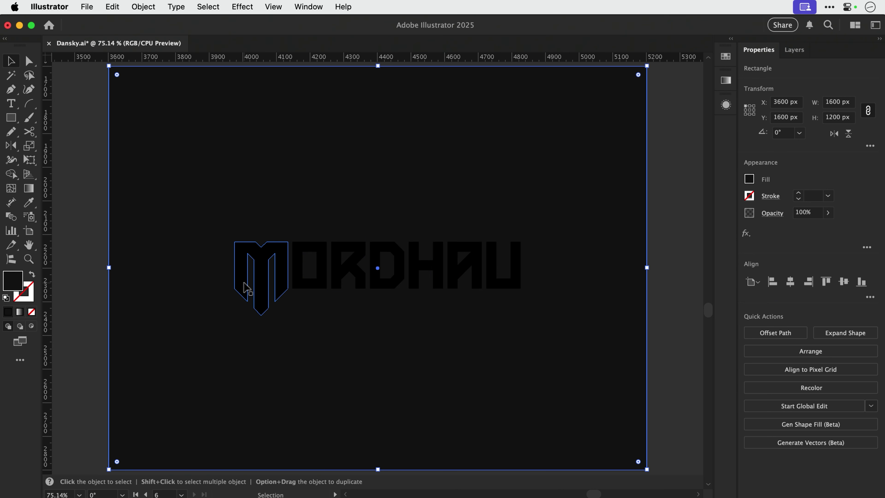
# Fill the wordmark group with #FFFFFF and center it horizontally and vertically on the artboard.
pyautogui.click(246, 284)
pyautogui.doubleClick(8, 284)
pyautogui.write('ffffff')
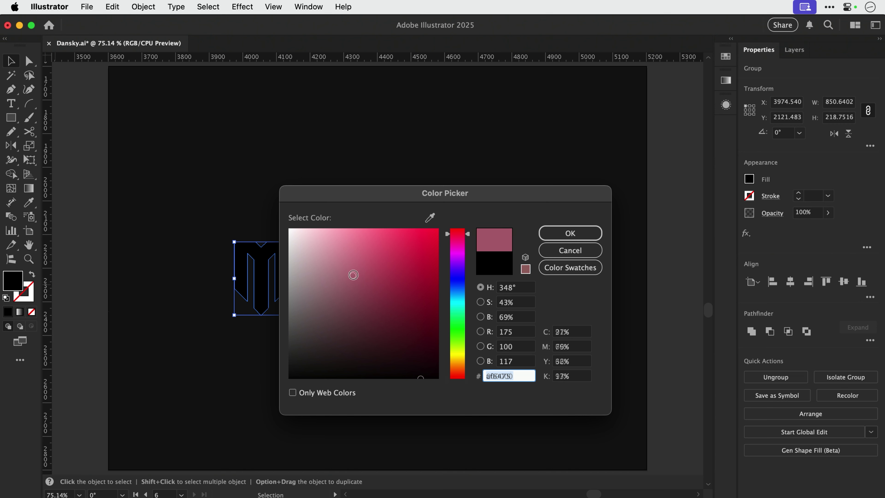
pyautogui.press('Return')
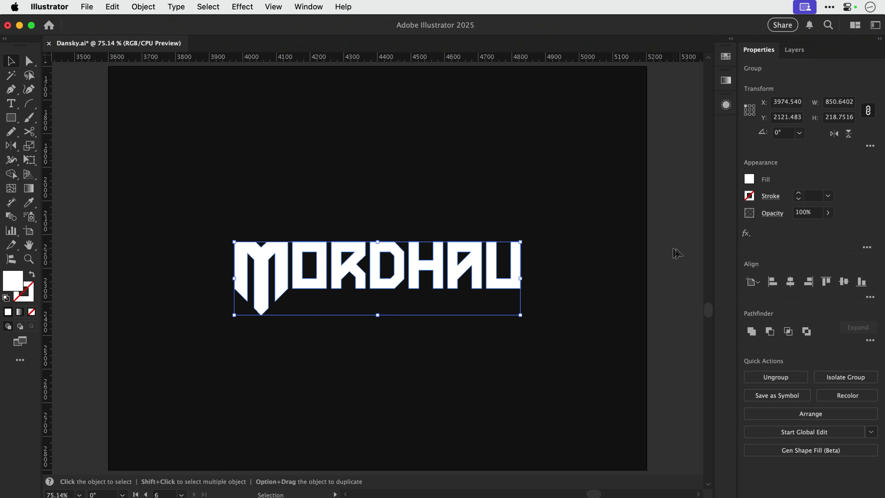
pyautogui.click(826, 282)
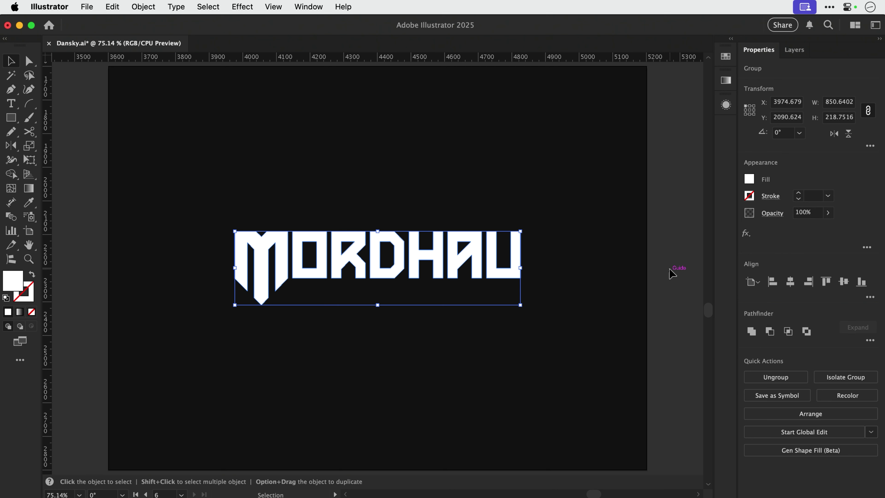
pyautogui.click(672, 273)
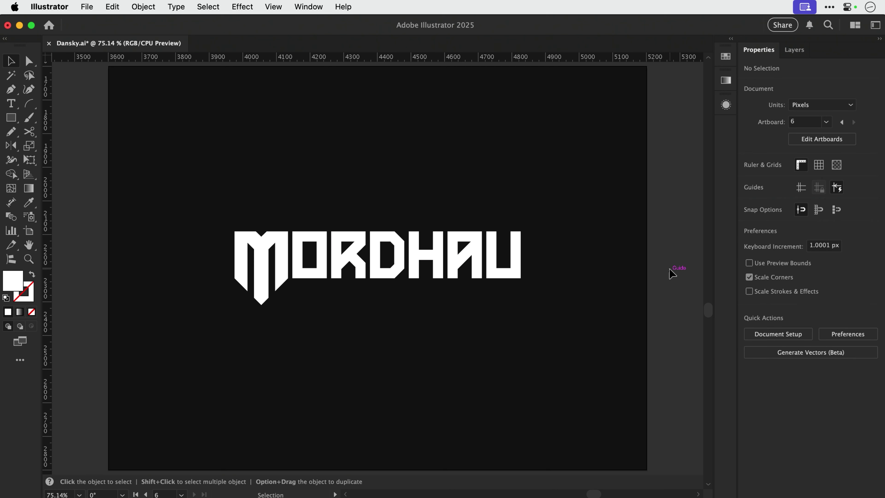